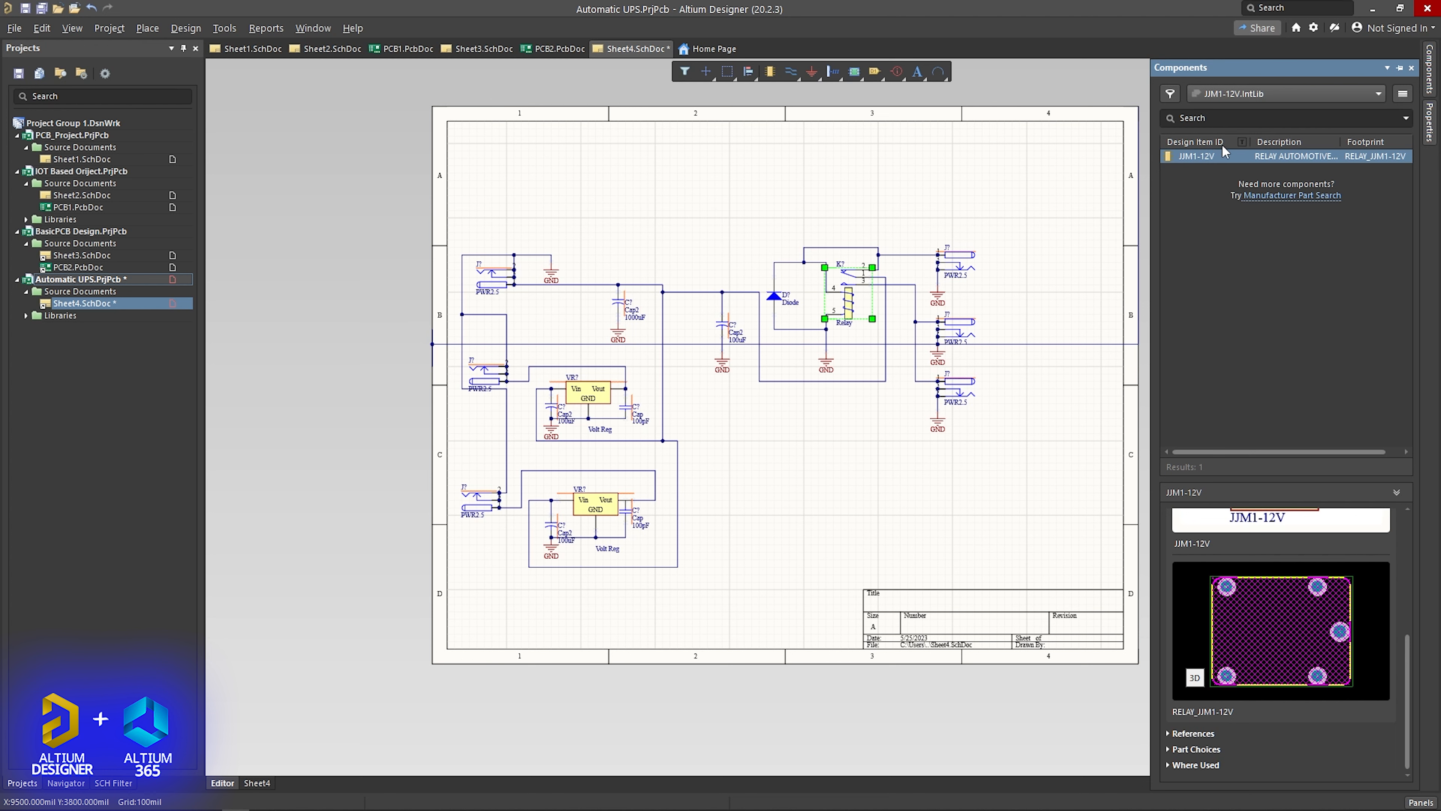
- Place the JJM1-12V relay from the JJM1-12V.IntLib library in empty space near the schematic sheet's upper-right corner
left_click_drag(1226, 161, 1010, 187)
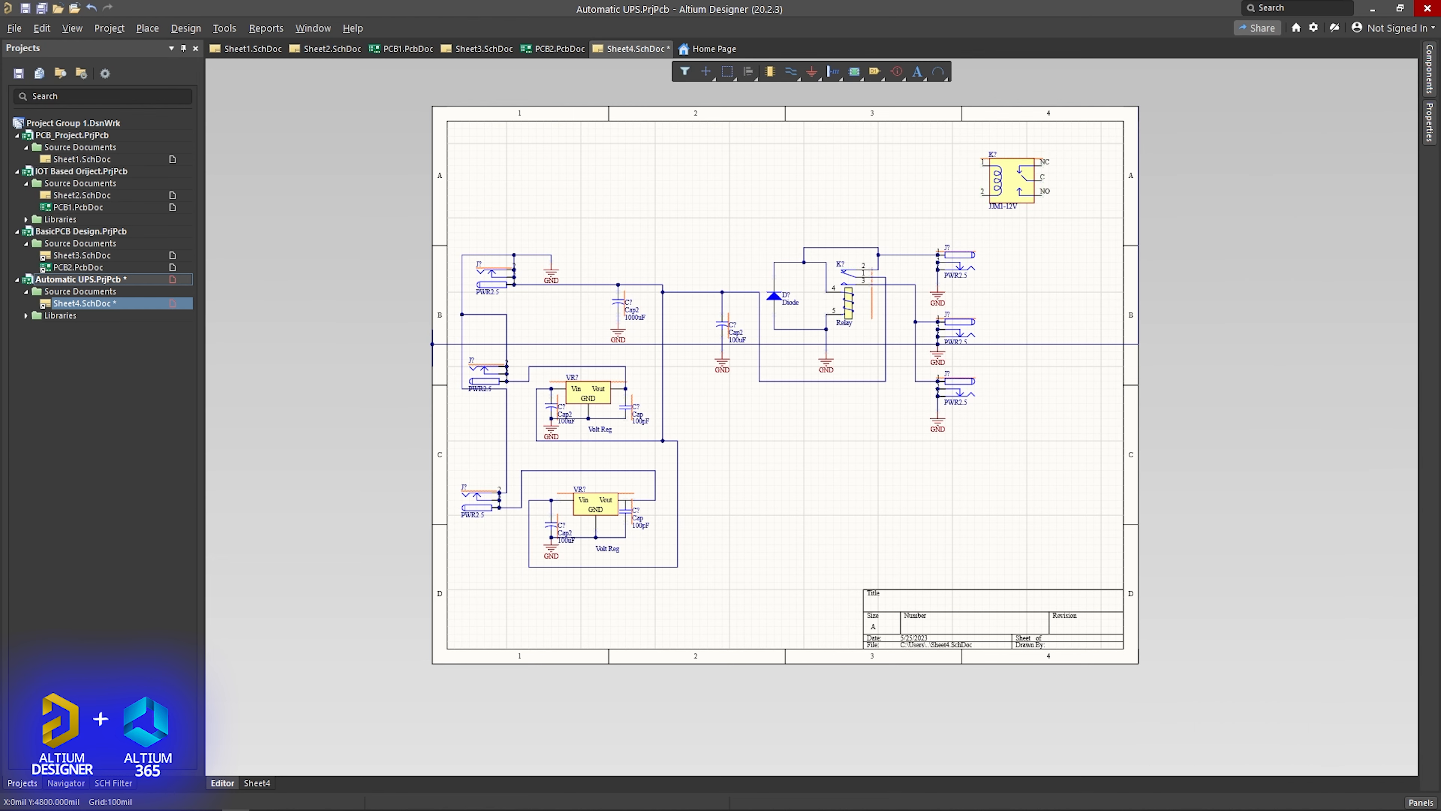
- Switch to the browser, maximize its window and examine the SnapEDA page of the L7812CV regulator
left_click_drag(0, 52, 1362, 60)
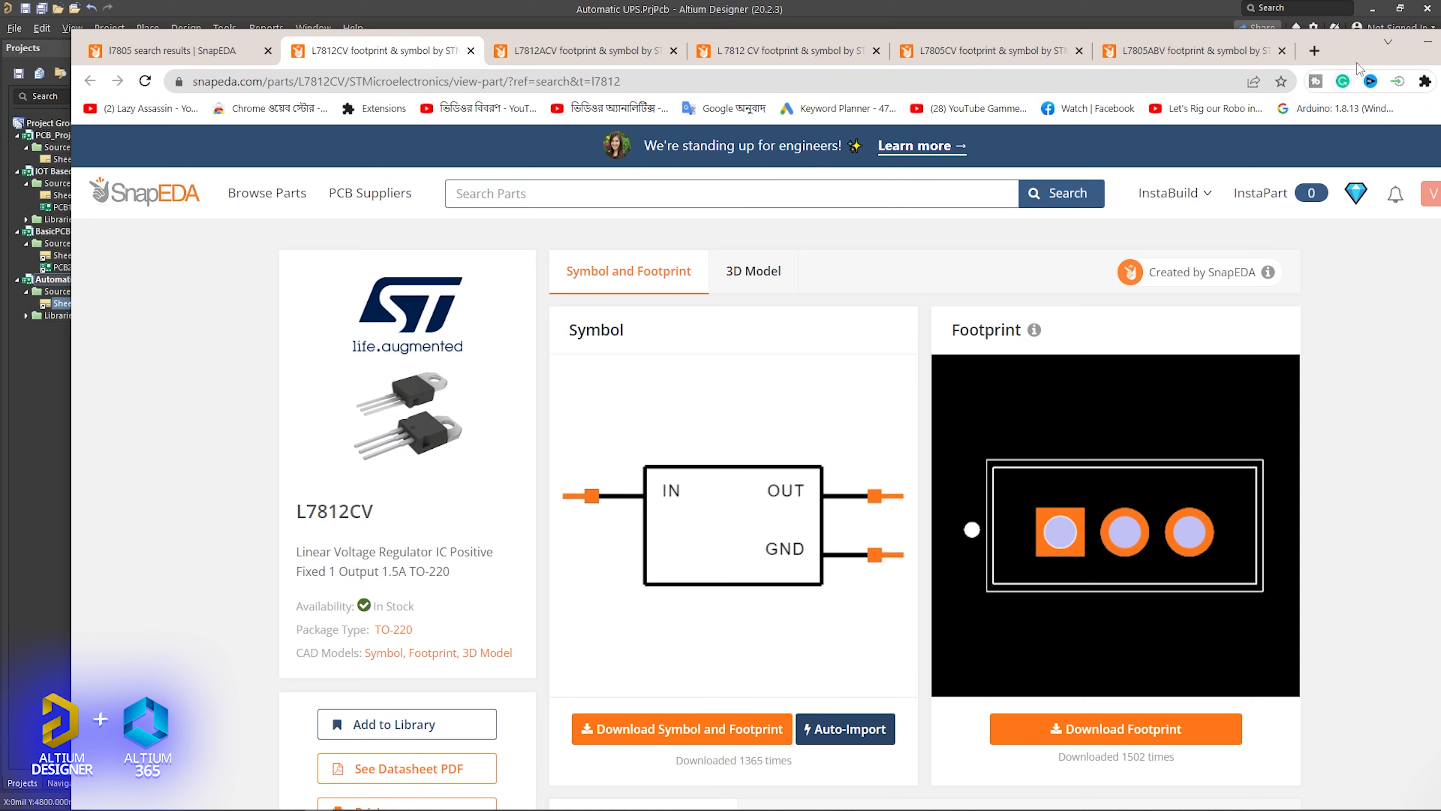
double_click(1347, 54)
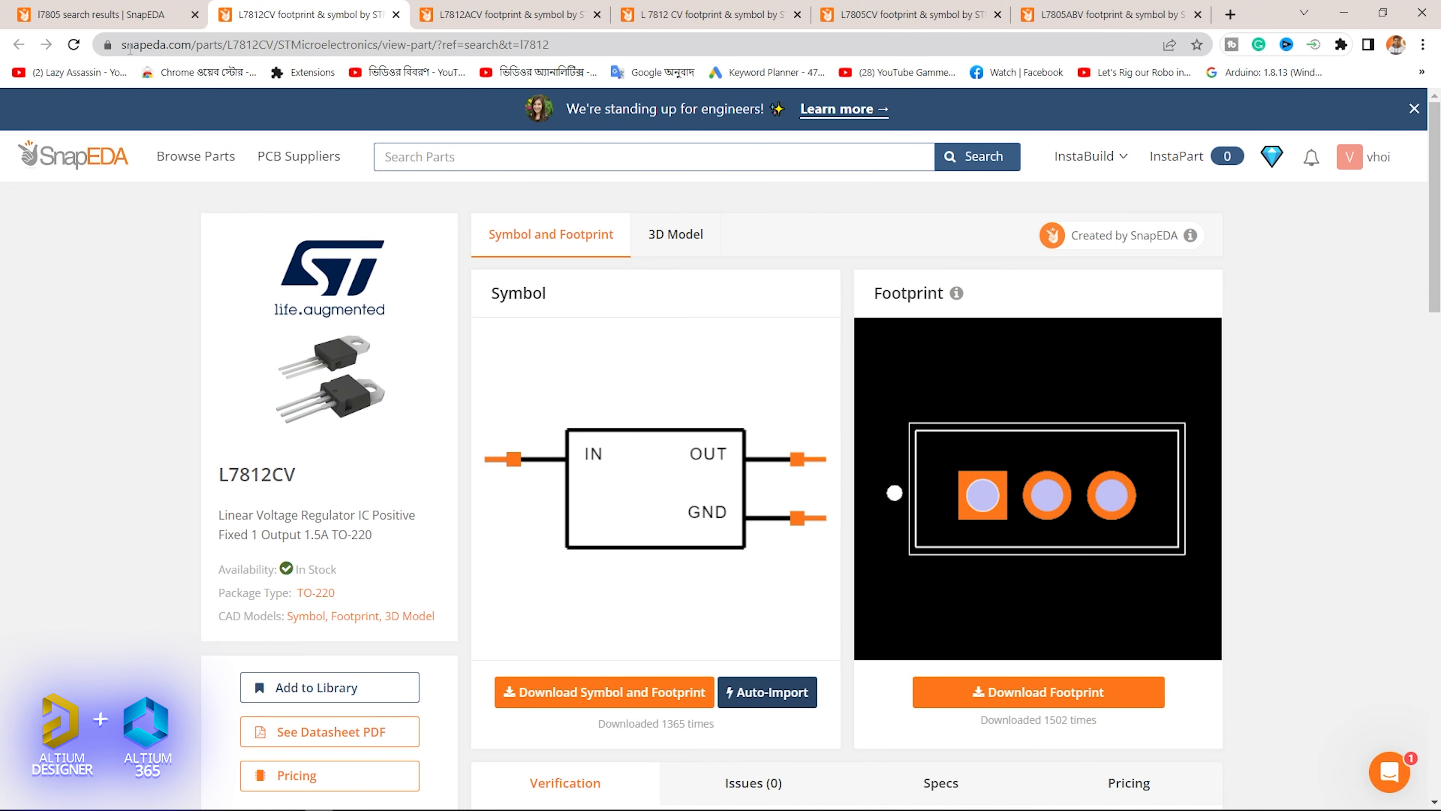
left_click_drag(192, 50, 118, 52)
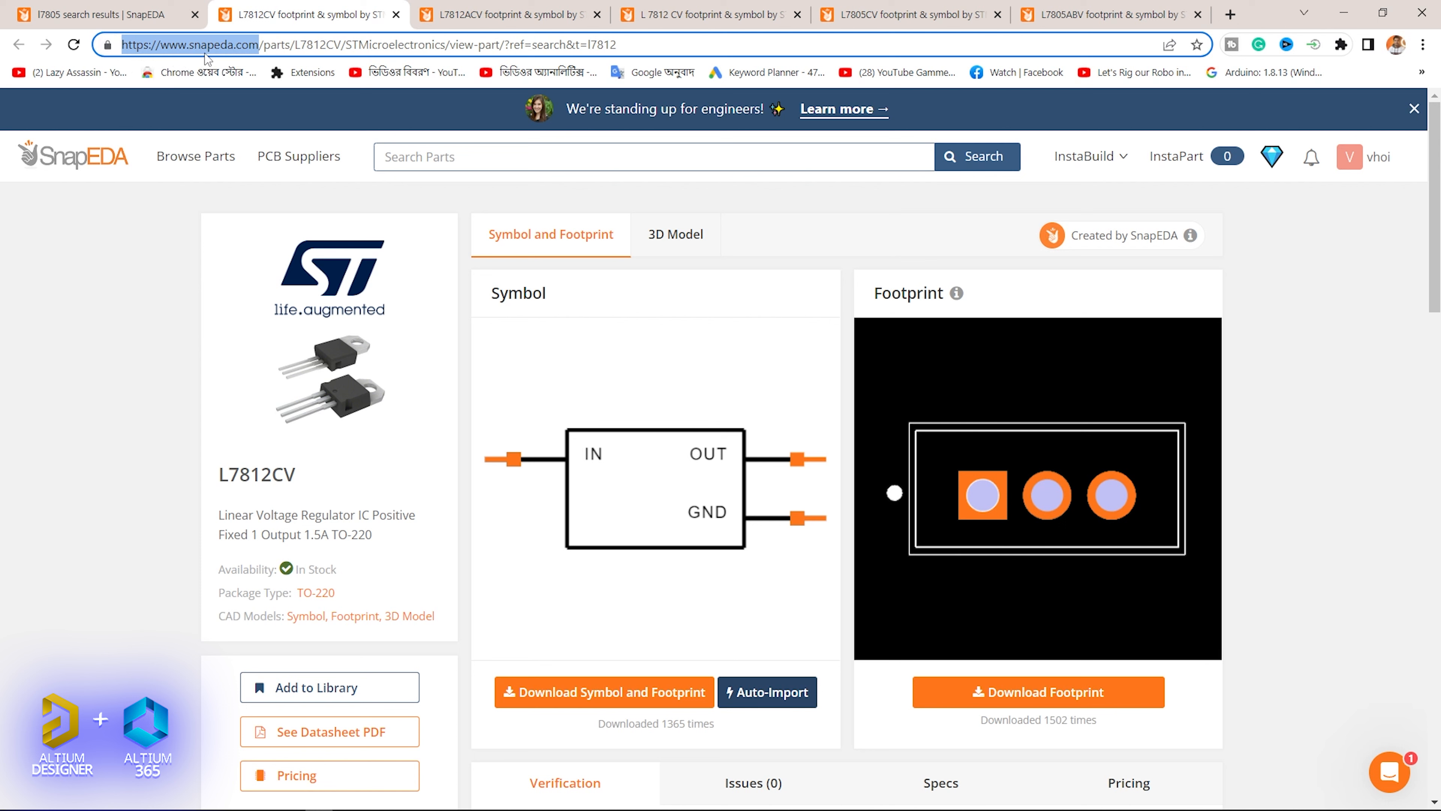
left_click(442, 153)
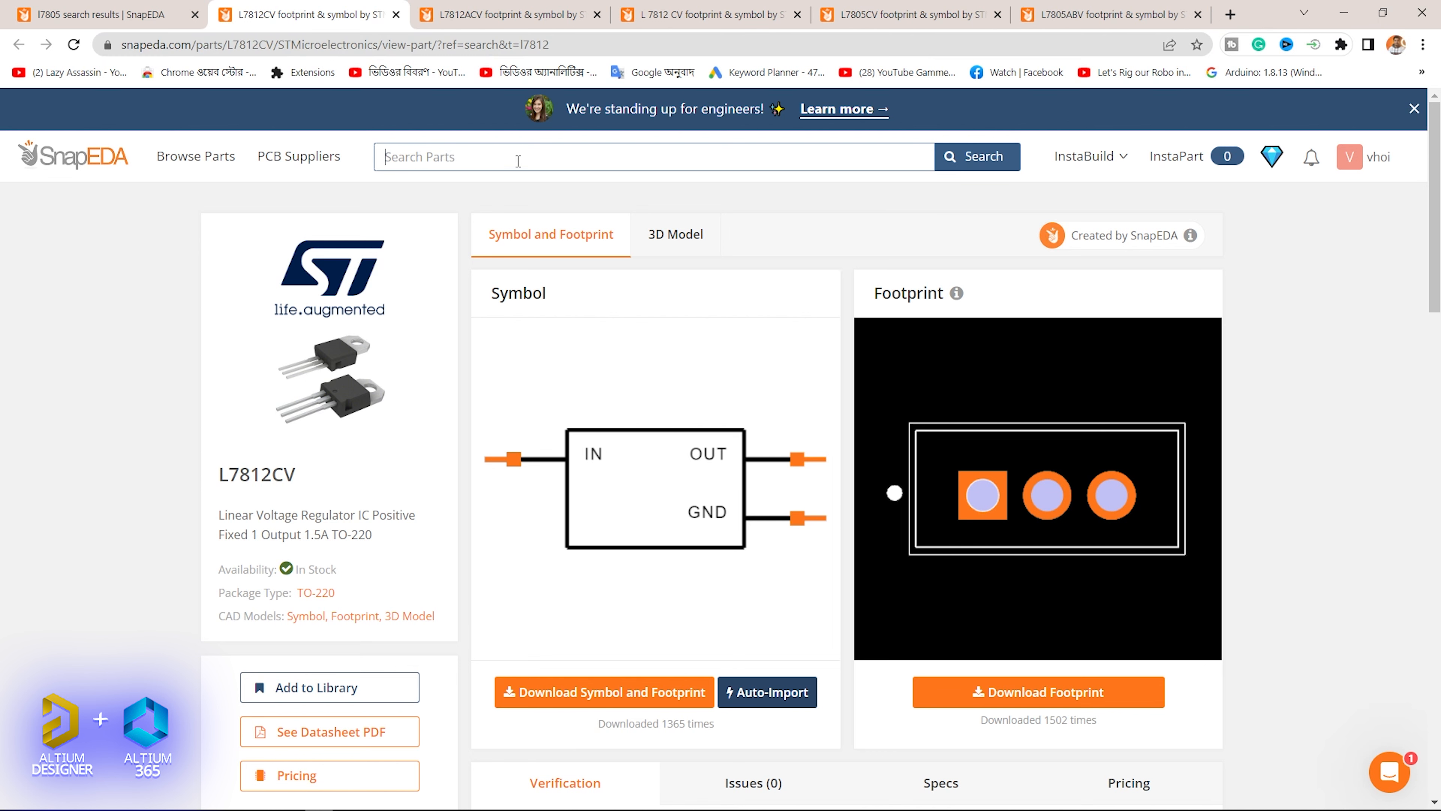
scroll(560, 456, "down", 3)
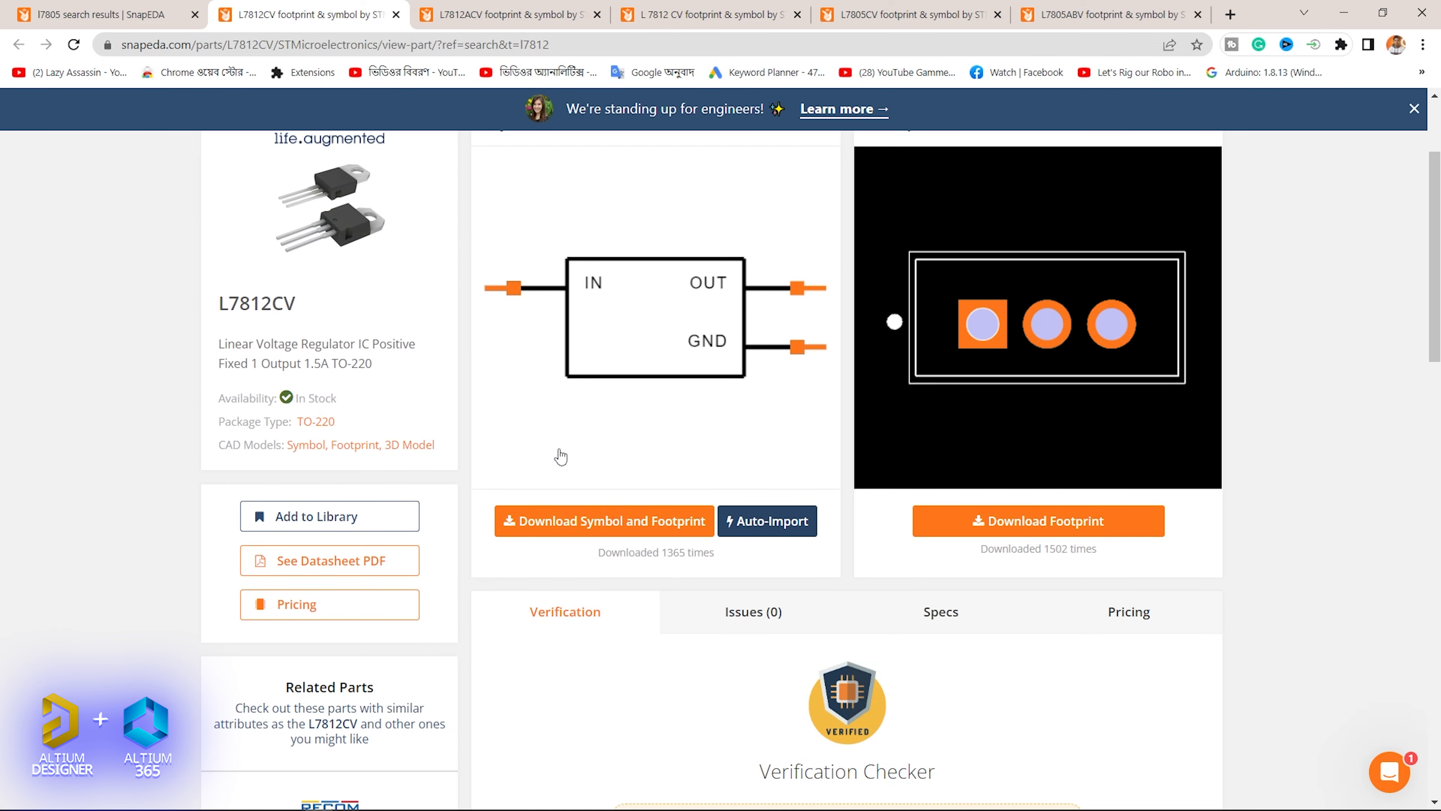
scroll(528, 569, "up", 3)
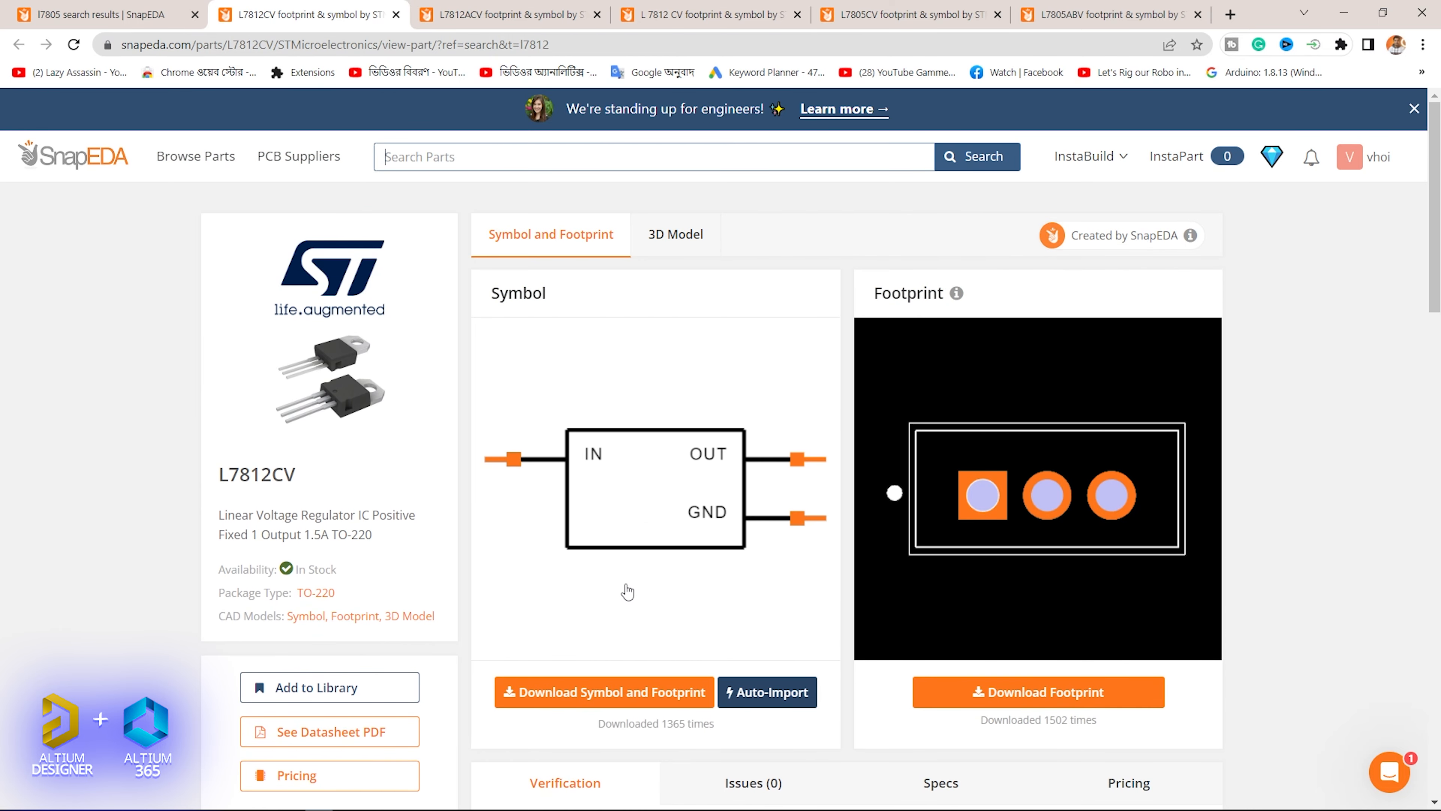
- Look through the SnapEDA search results for l7805
left_click(102, 14)
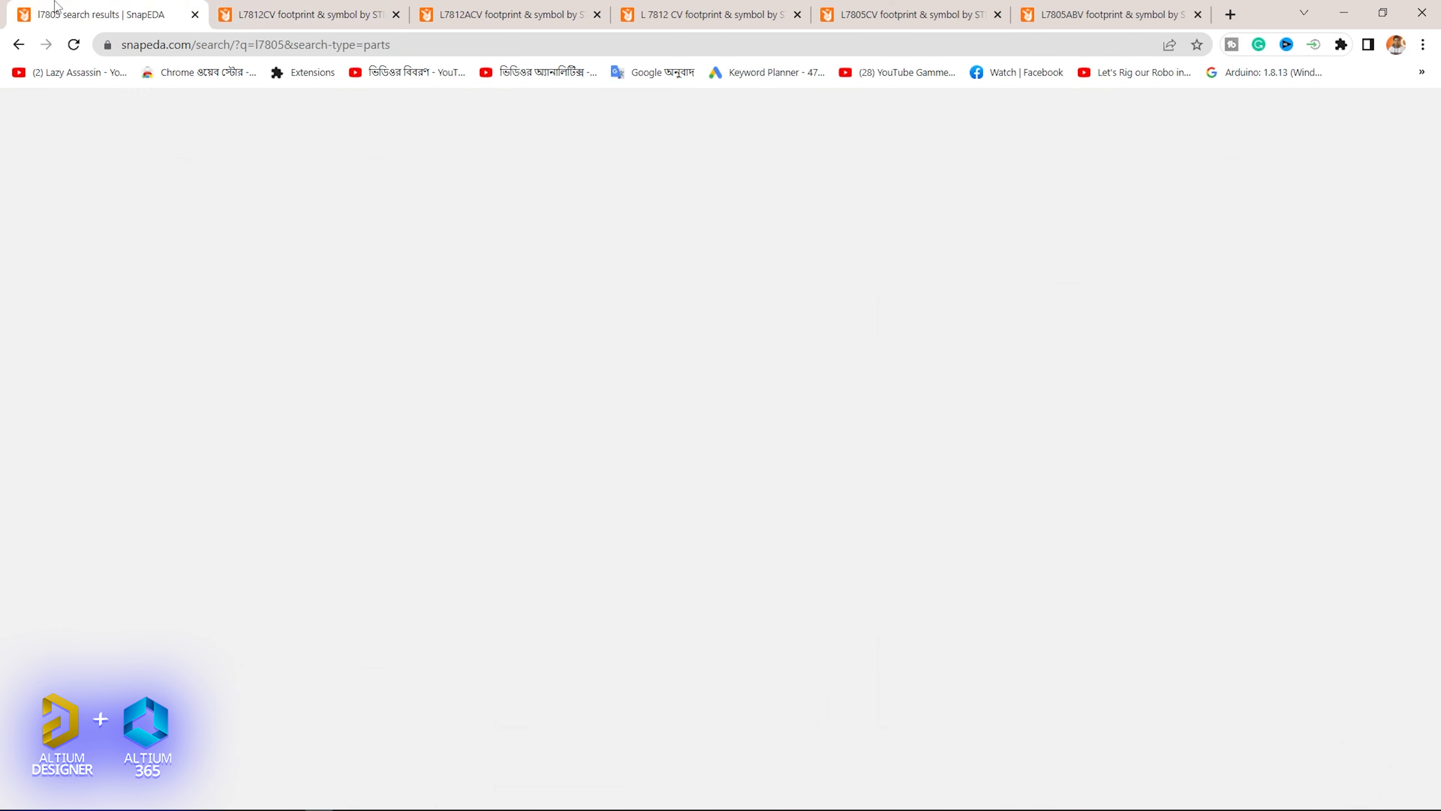
scroll(468, 251, "up", 9)
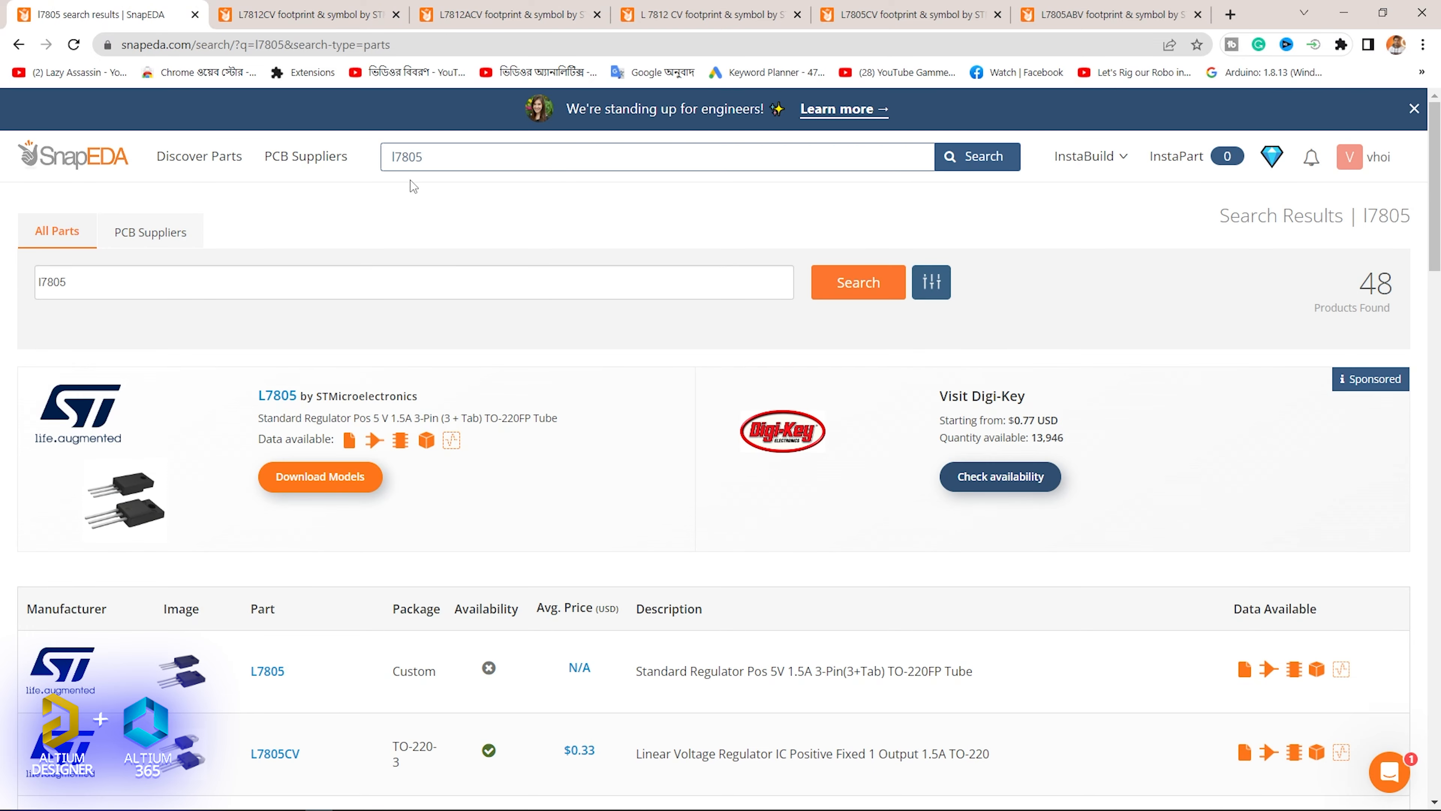
scroll(258, 719, "down", 8)
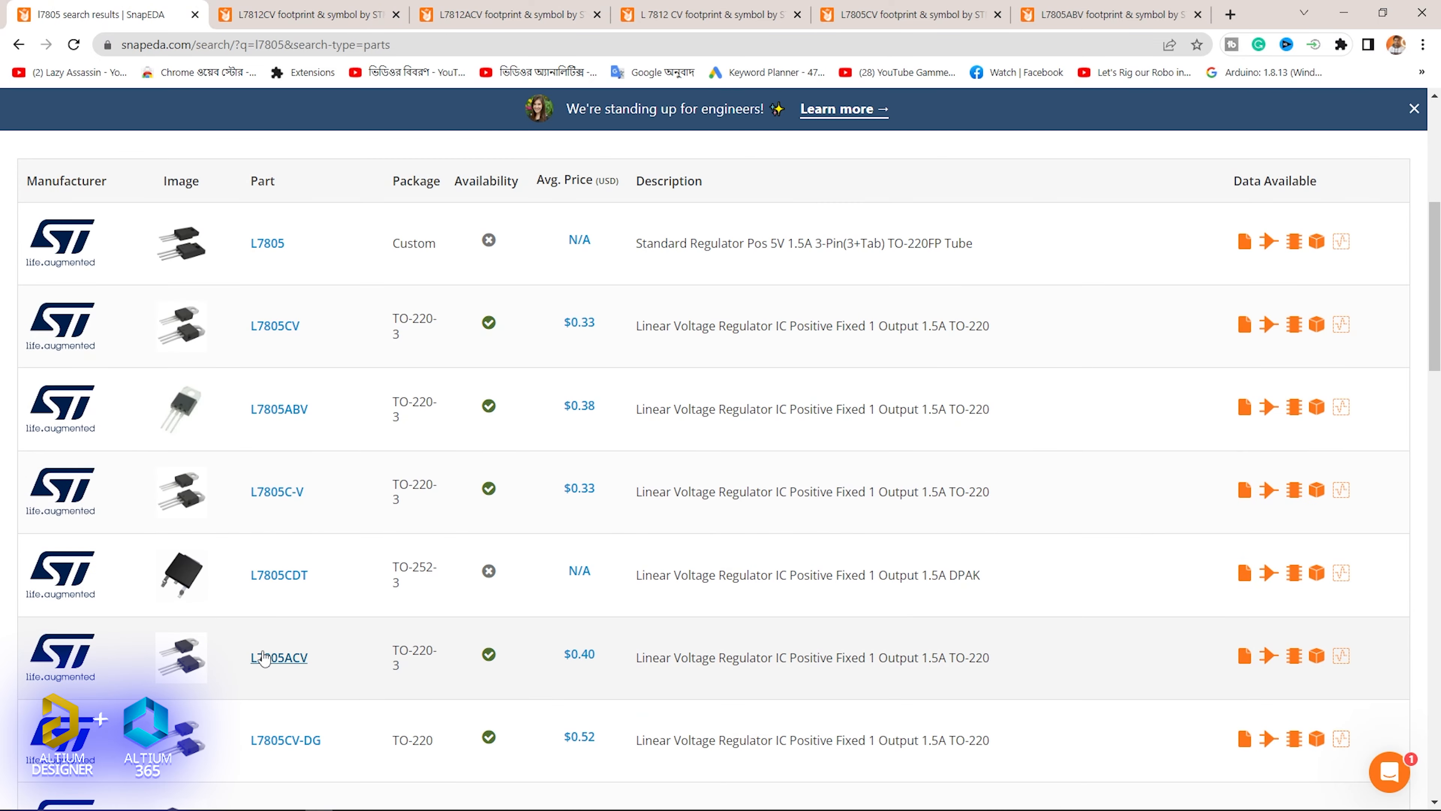
scroll(264, 612, "up", 8)
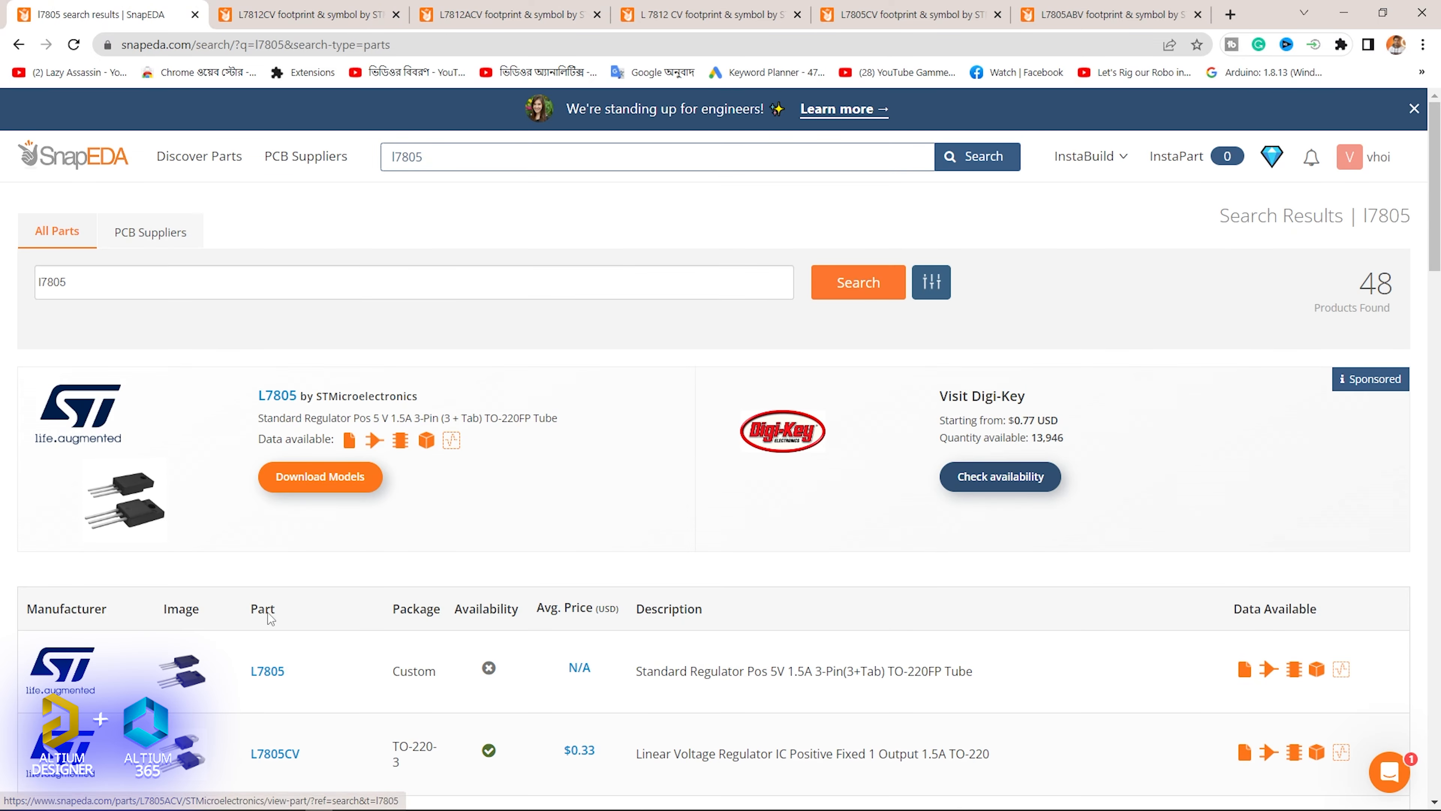
- Close the L7812 and L7805 part pages, keeping only the SnapEDA search results open
left_click(399, 15)
left_click(399, 14)
left_click(400, 15)
left_click(399, 15)
left_click(399, 14)
left_click(399, 14)
- Search SnapEDA for "capacitor" and go to page 5 of the results
left_click_drag(427, 158, 301, 157)
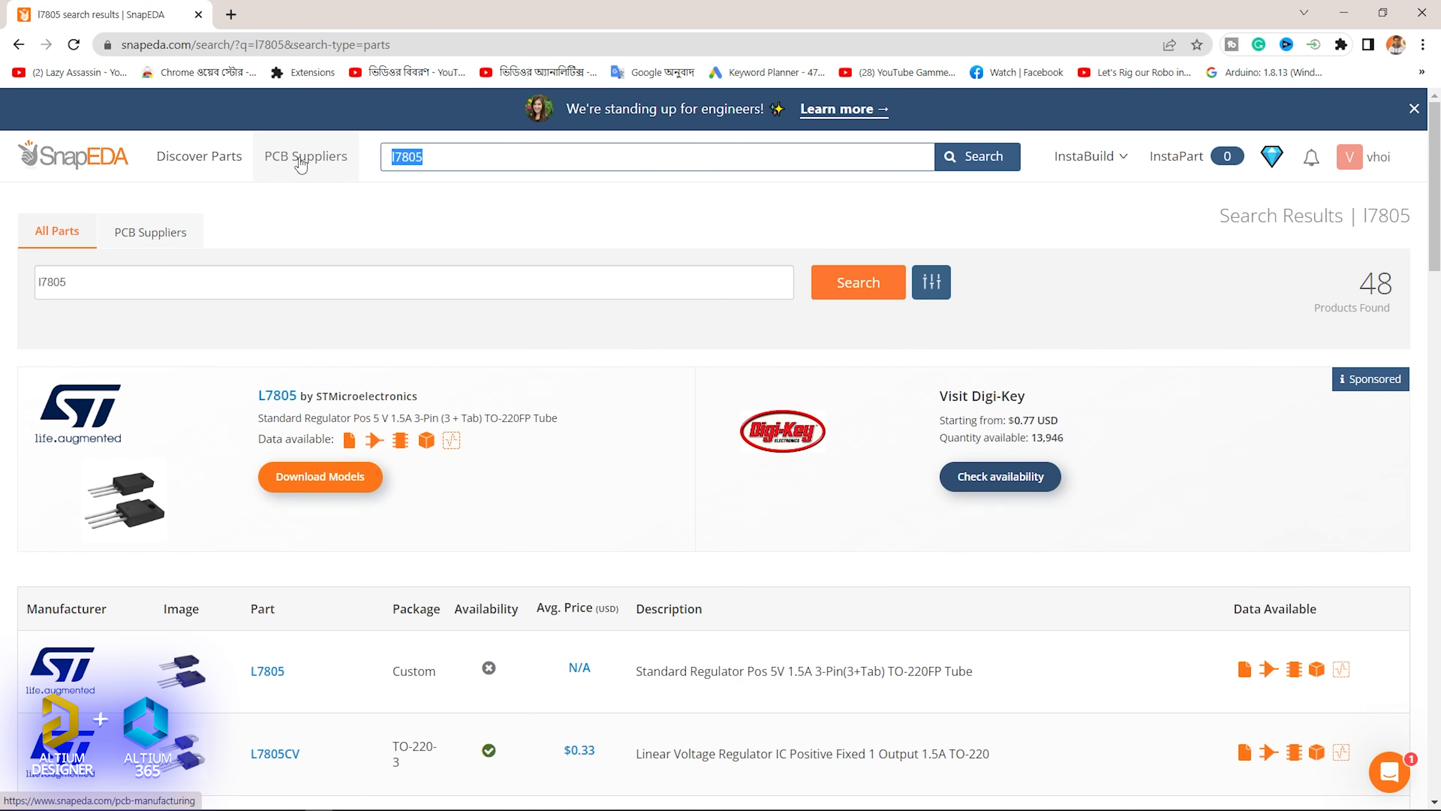
type("capacitor")
key("Return")
scroll(229, 418, "down", 20)
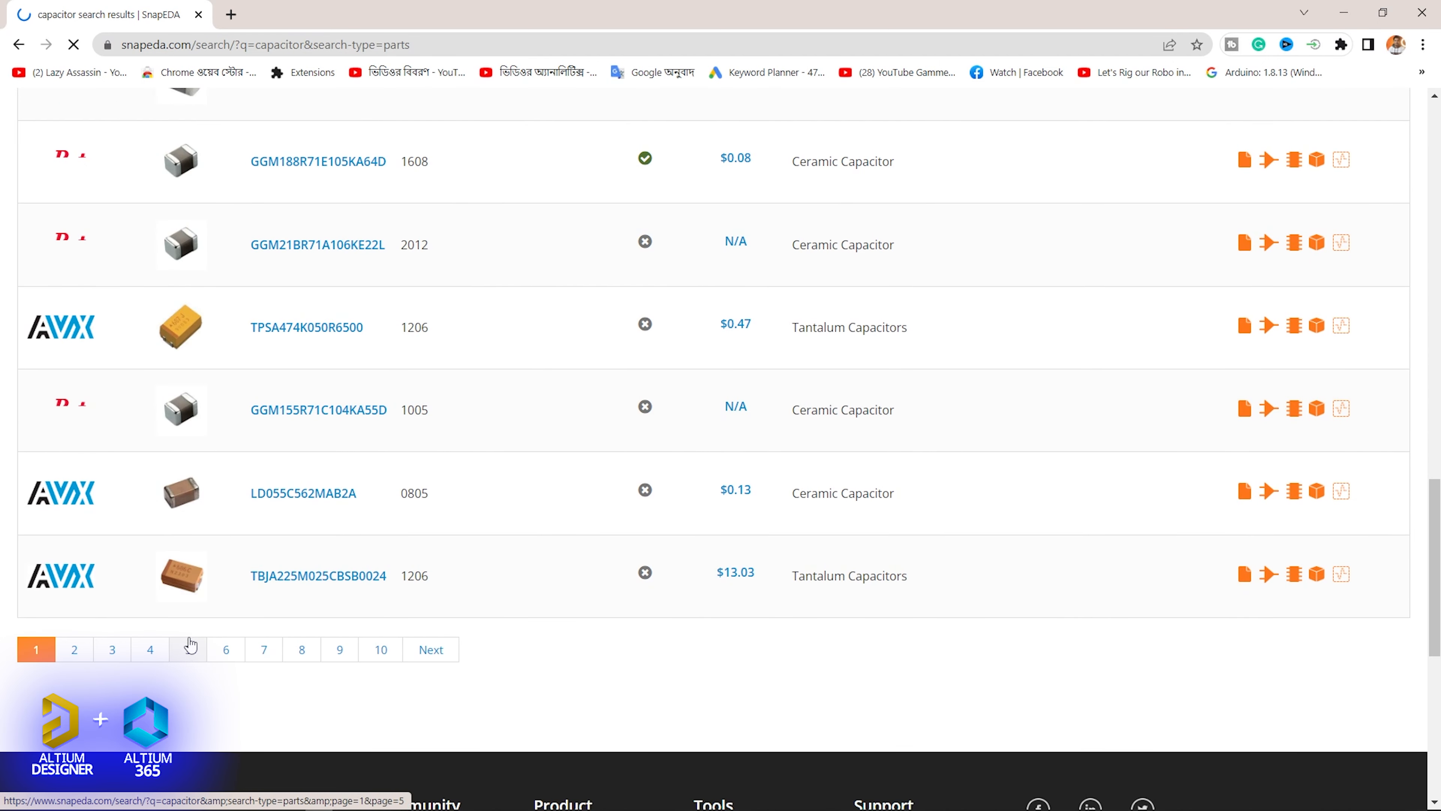
left_click(188, 650)
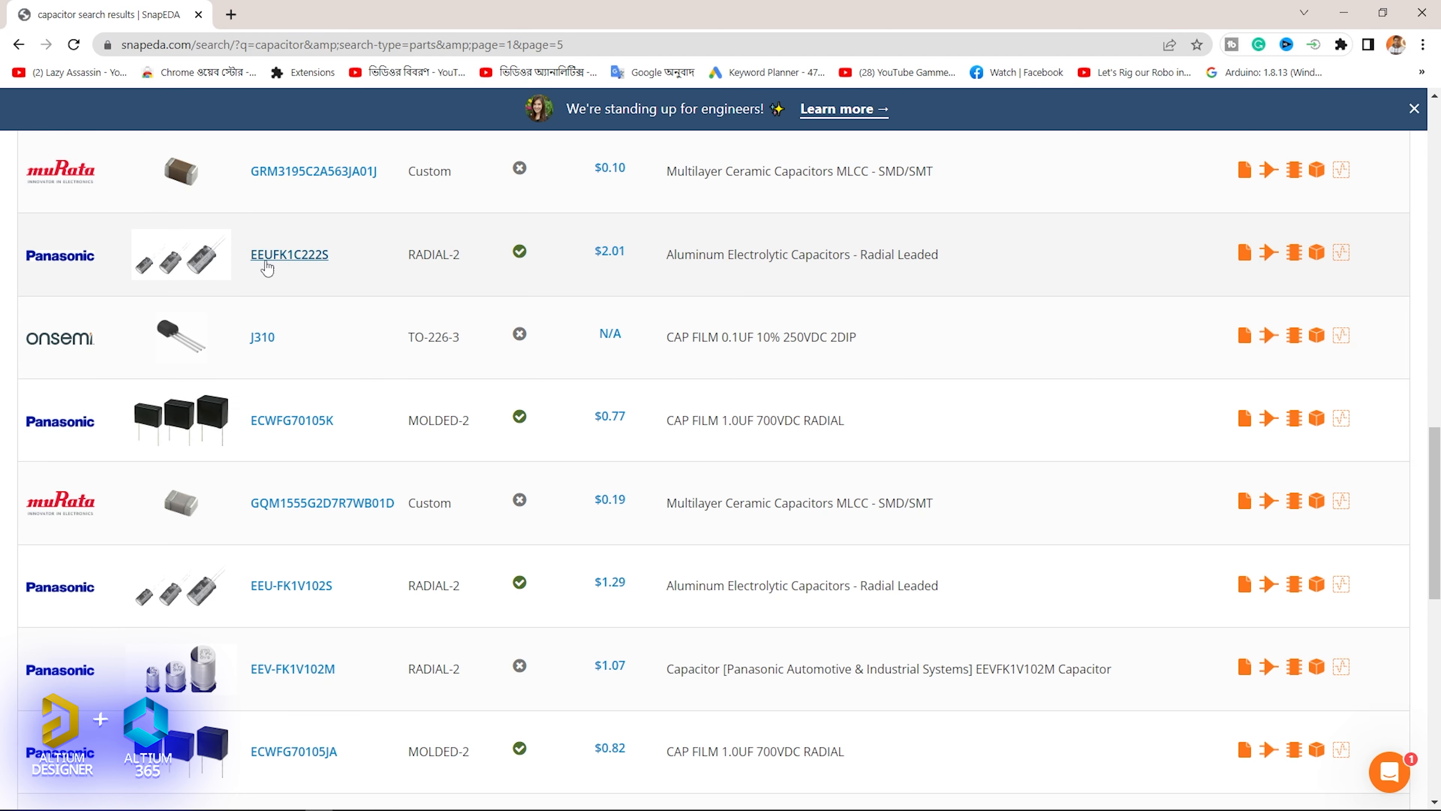
- Open the Panasonic EEUFK1C222S radial electrolytic capacitor in a separate browser tab and switch to it
mouse_move(299, 304)
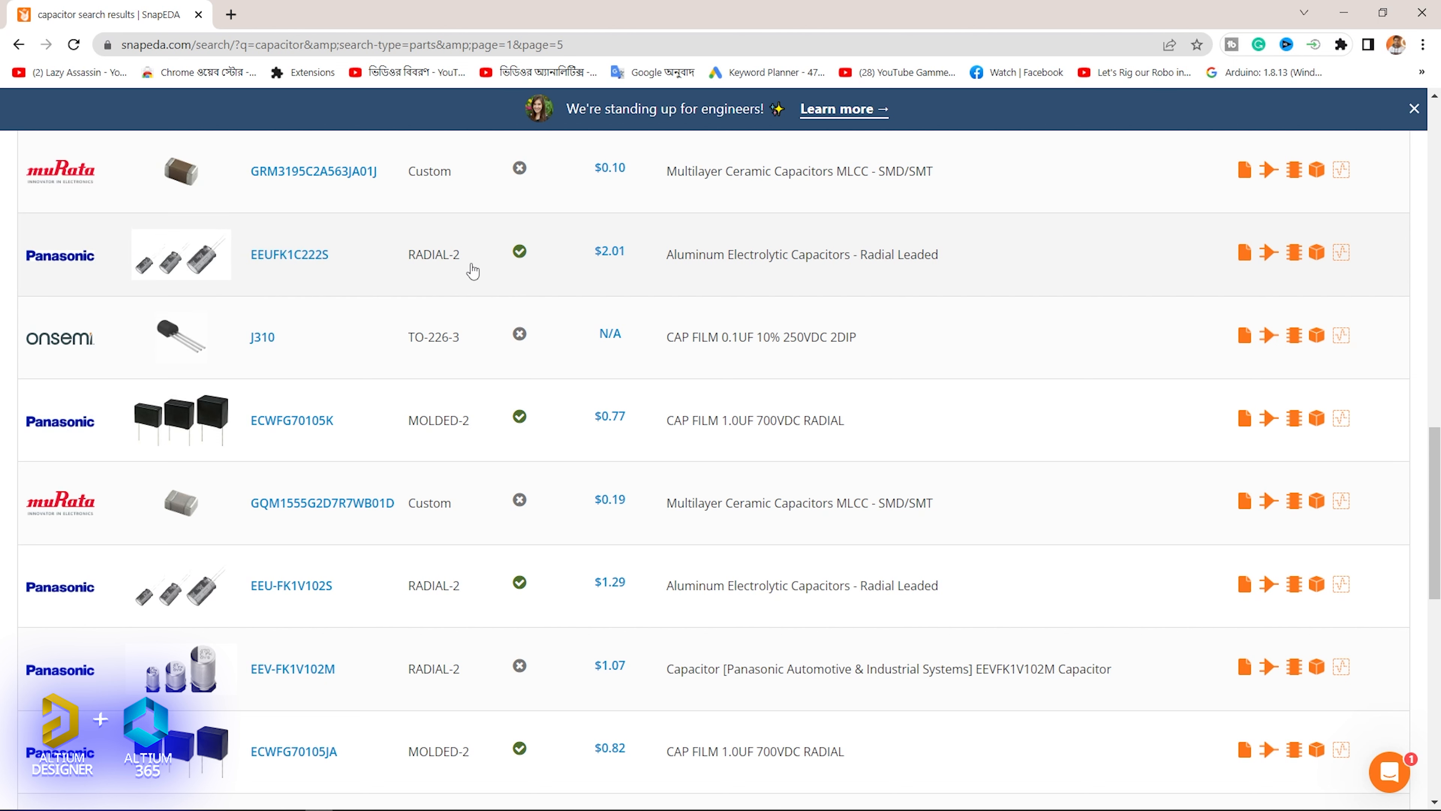
right_click(316, 260)
left_click(385, 267)
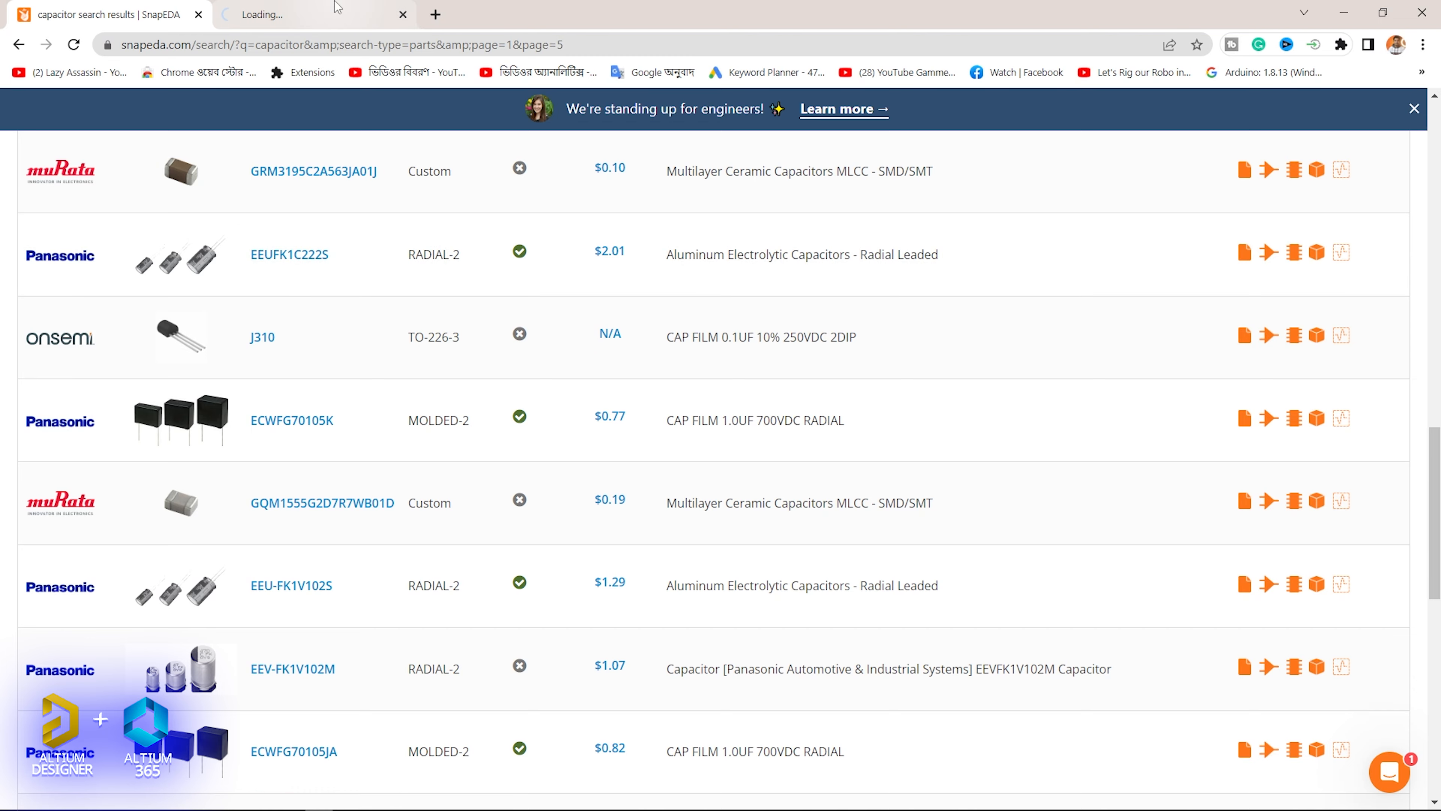
key("ctrl+Tab")
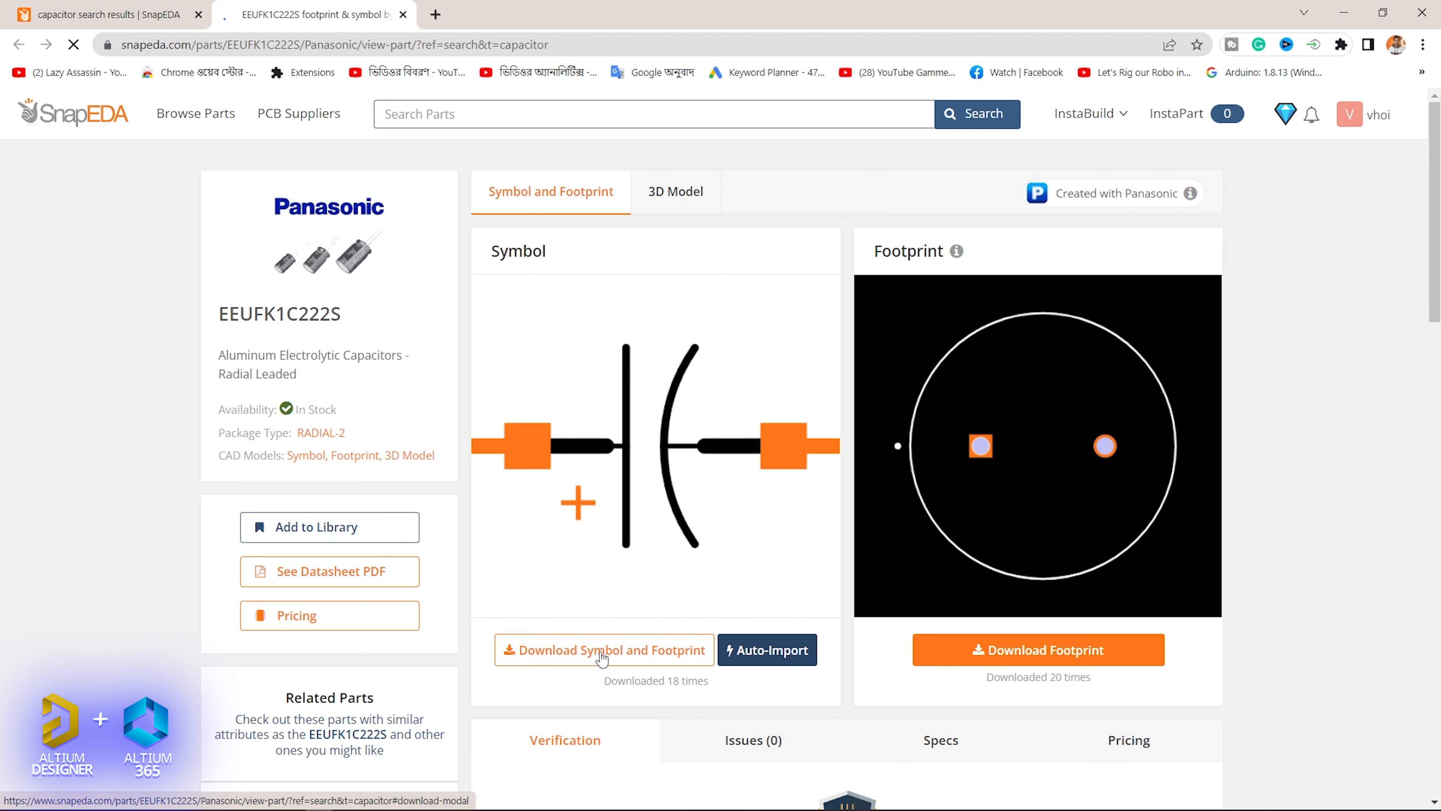
- Inspect the capacitor's 3D model by rotating it, and return to its symbol and footprint view
left_click(678, 196)
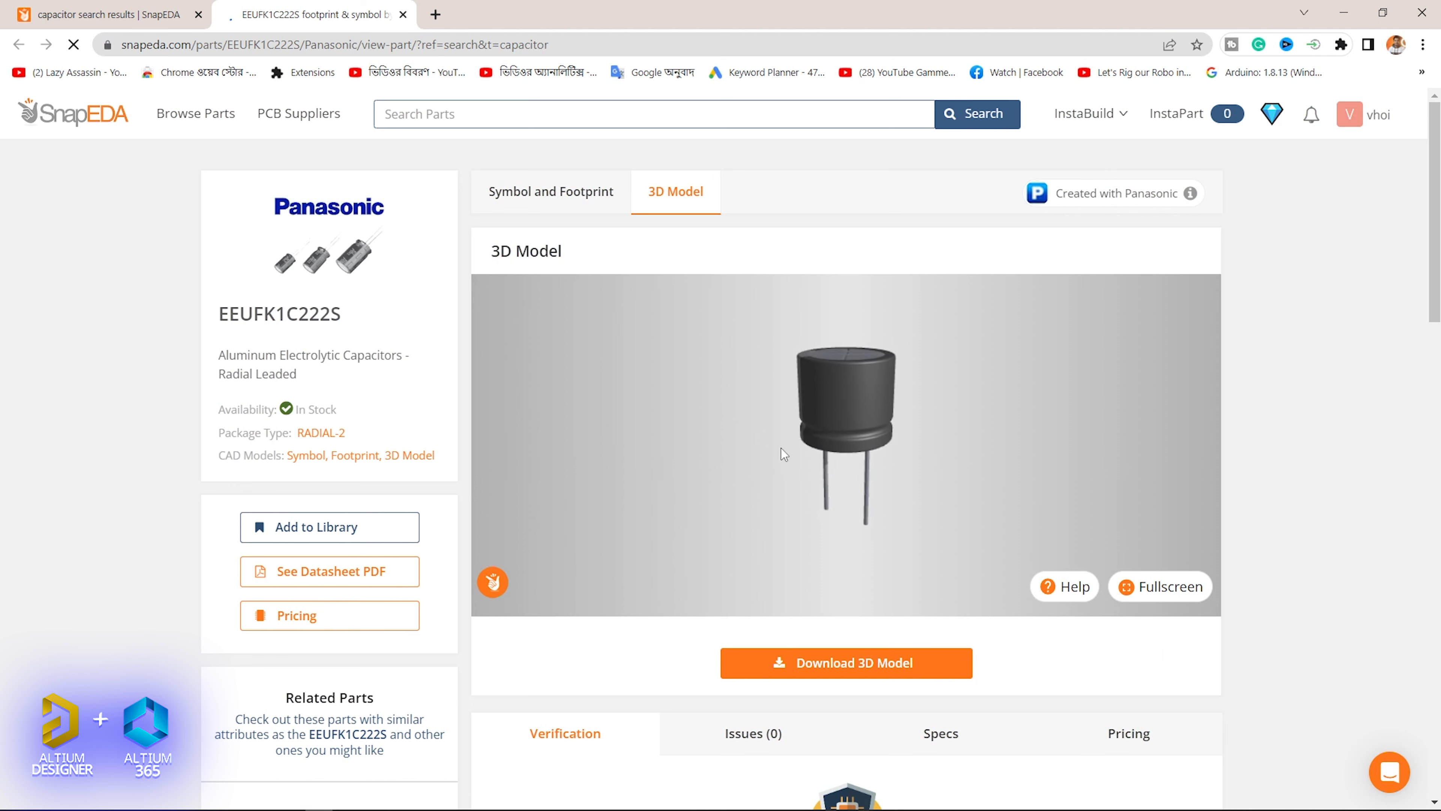
left_click_drag(859, 407, 594, 261)
left_click(567, 237)
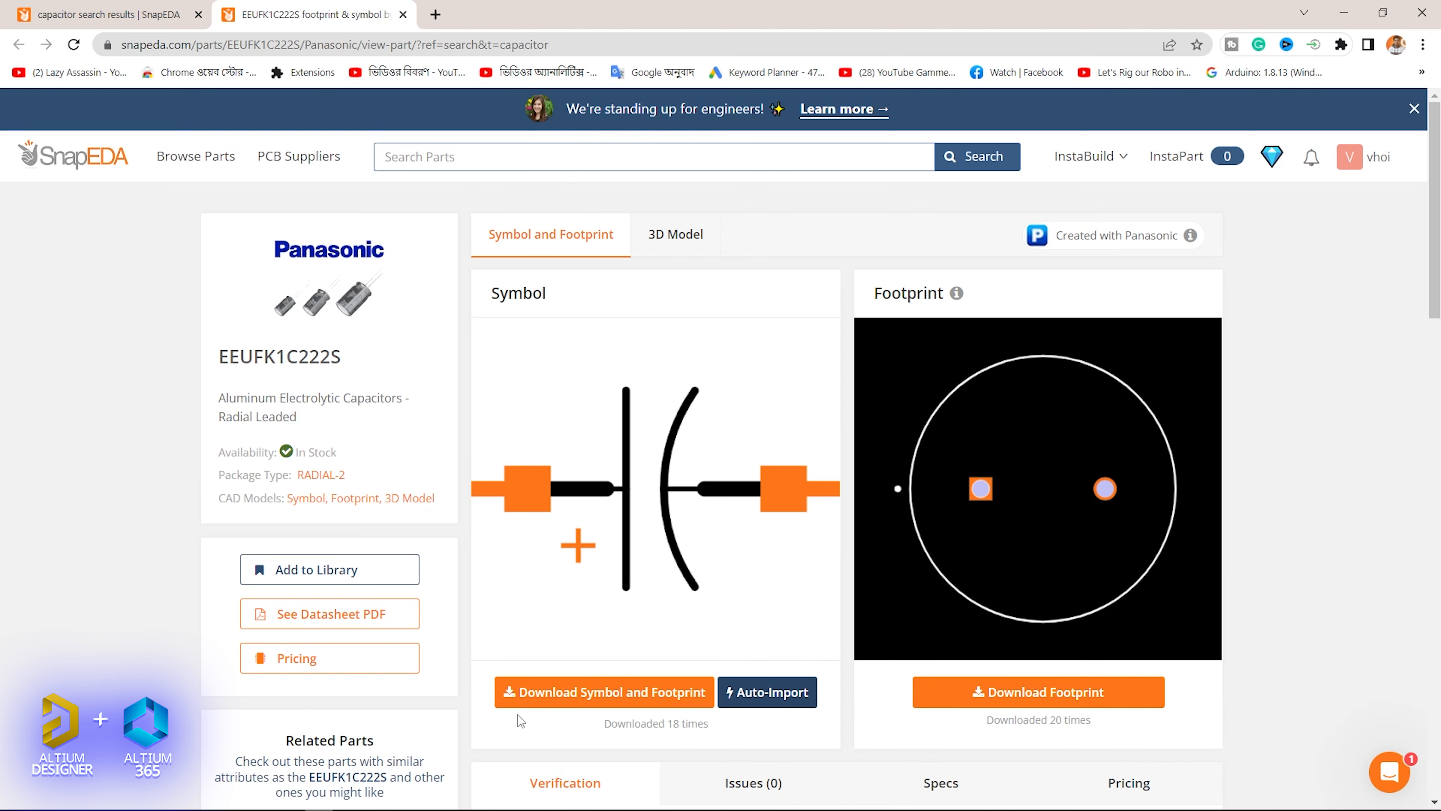
- Download the EEUFK1C222S symbol and footprint in Altium format and dismiss the download notice
left_click(660, 690)
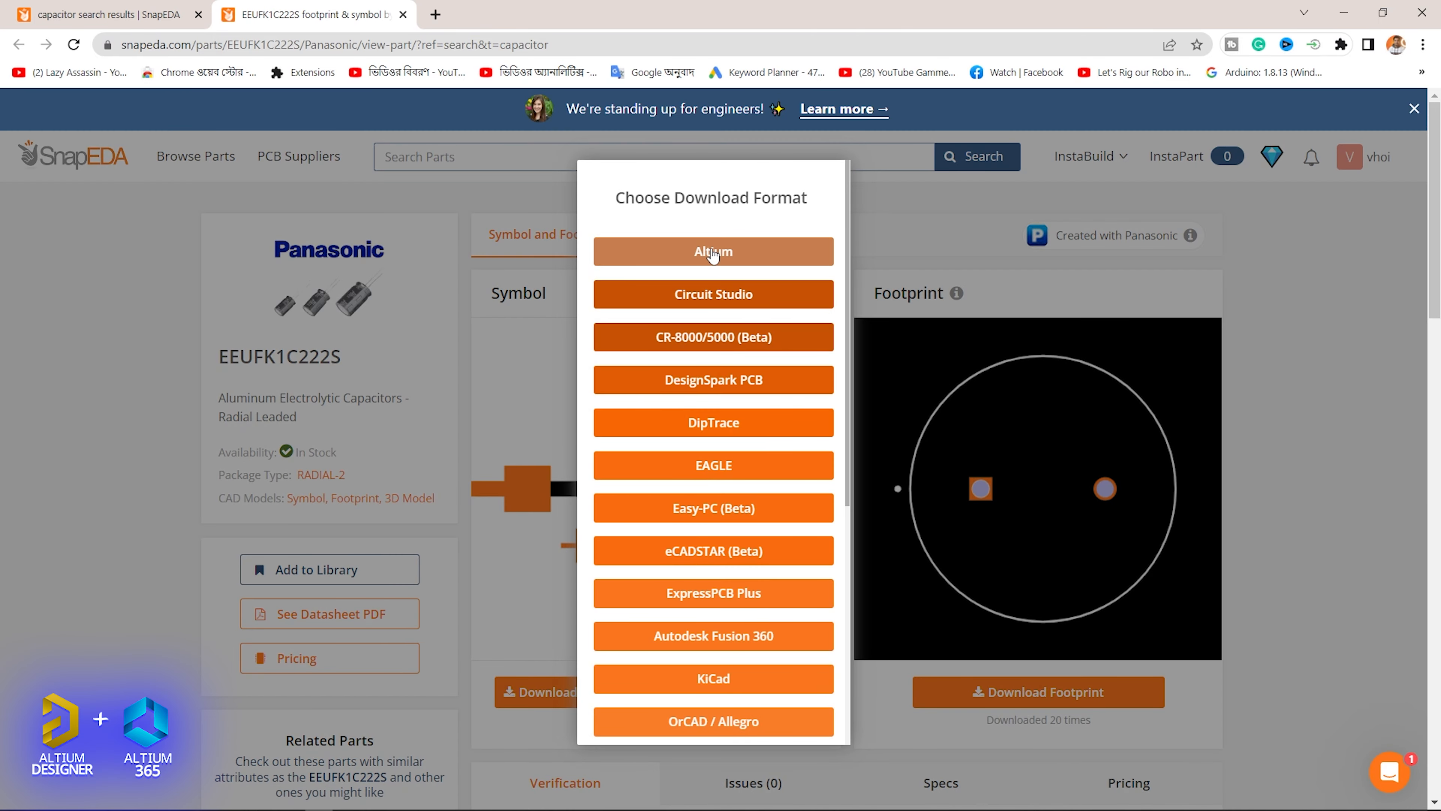
left_click(713, 254)
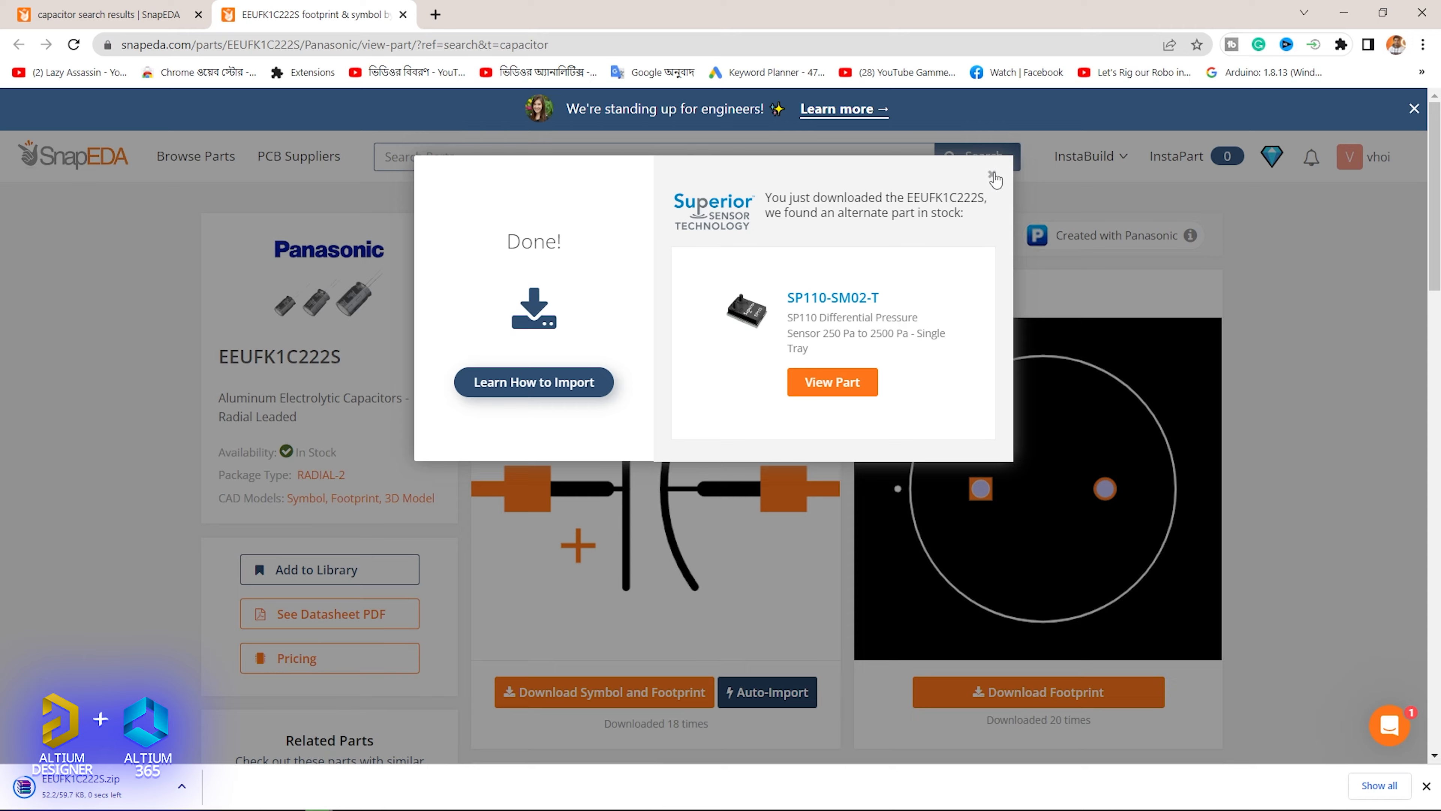
left_click(992, 175)
- Switch to Altium Designer, start adding a file-based project library, and extract EEUFK1C222S.zip in Downloads to its own folder
left_click_drag(1162, 15, 987, 29)
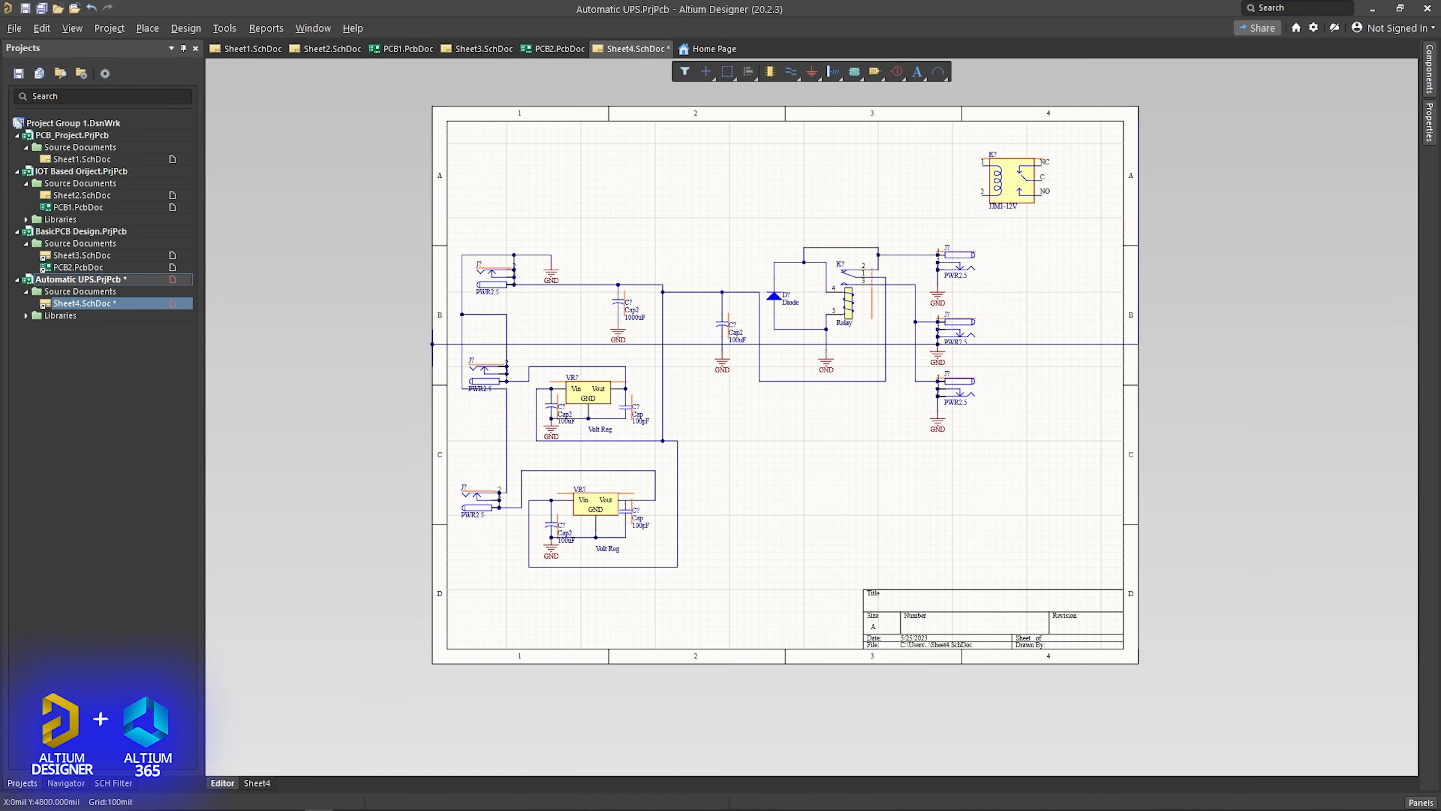
left_click(1430, 63)
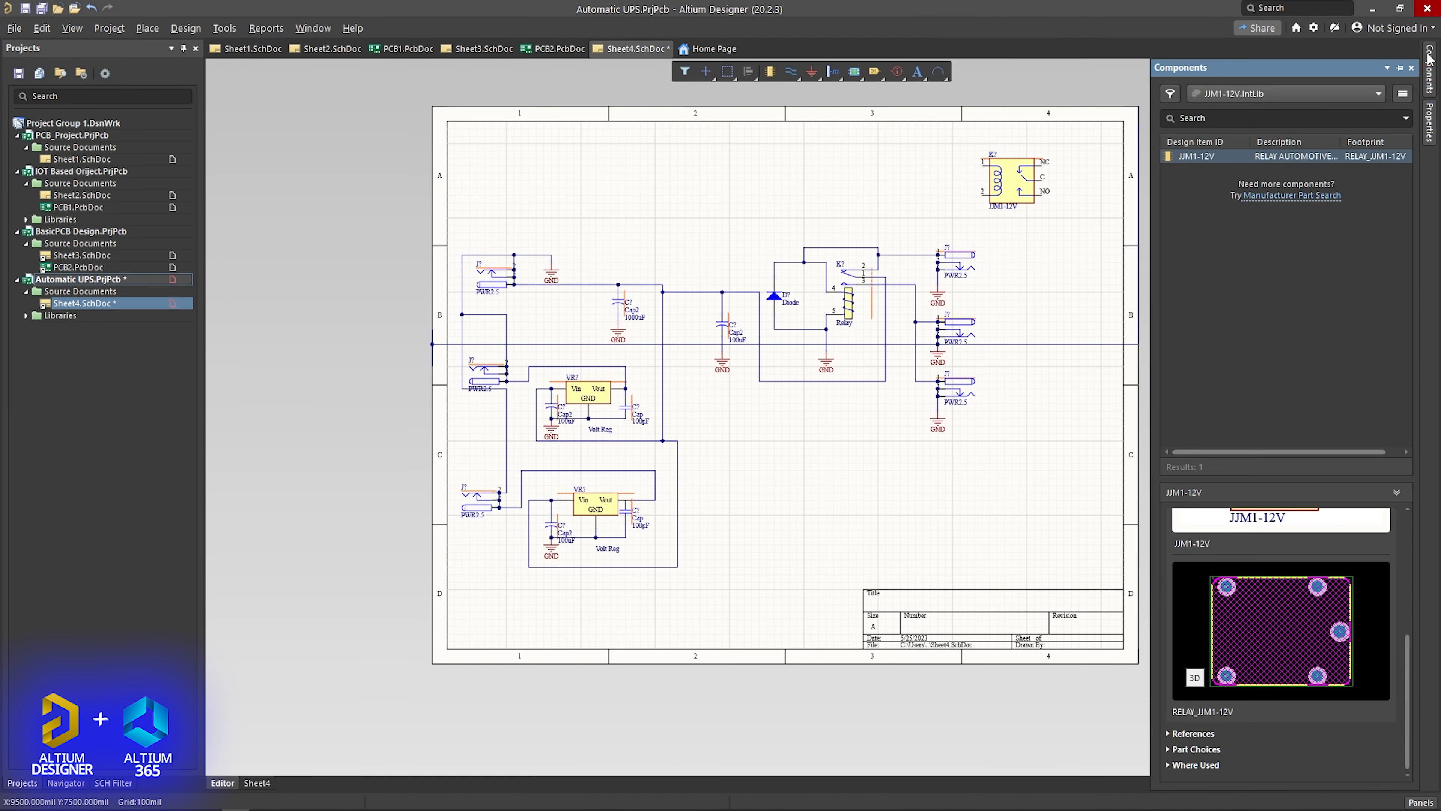
left_click(1404, 97)
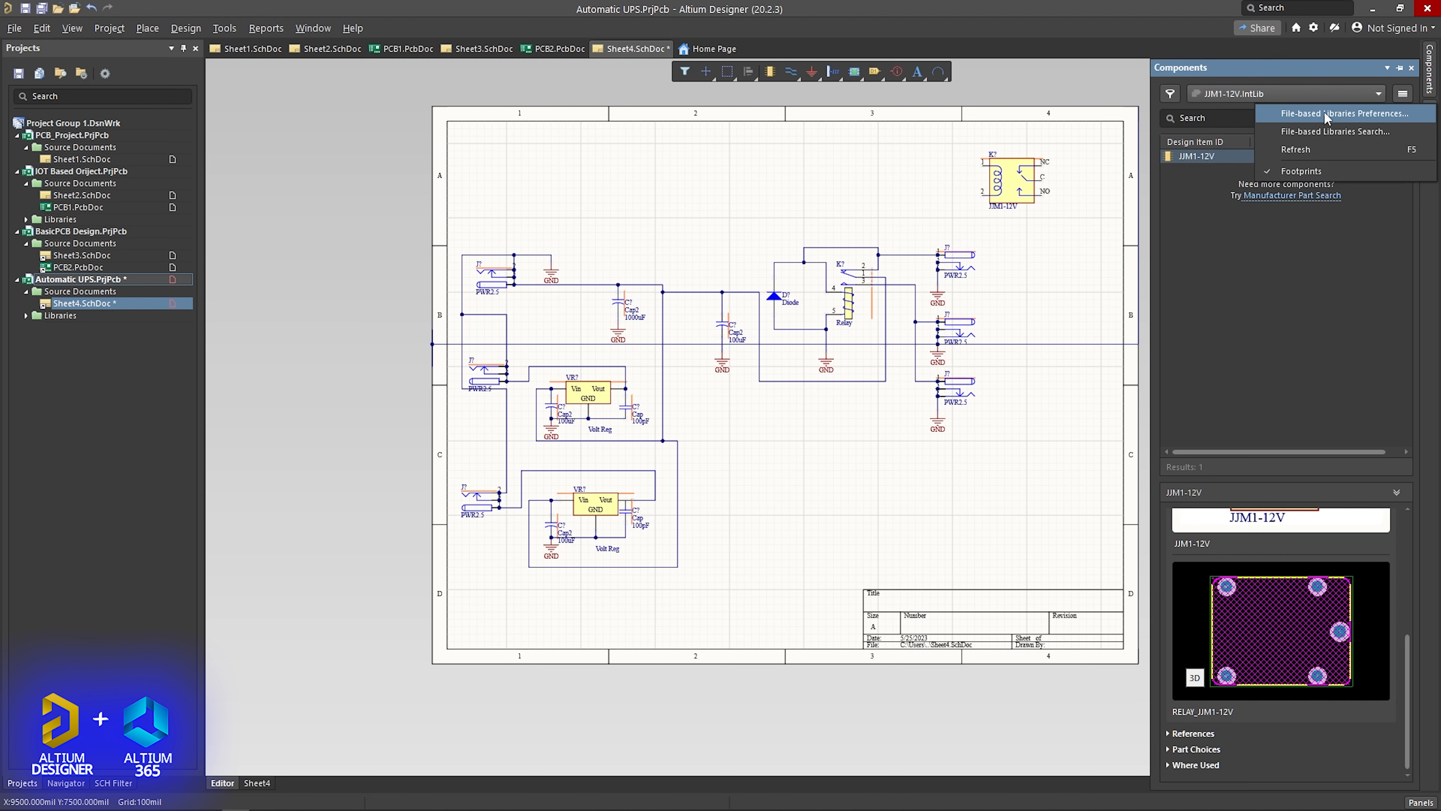
left_click(1324, 112)
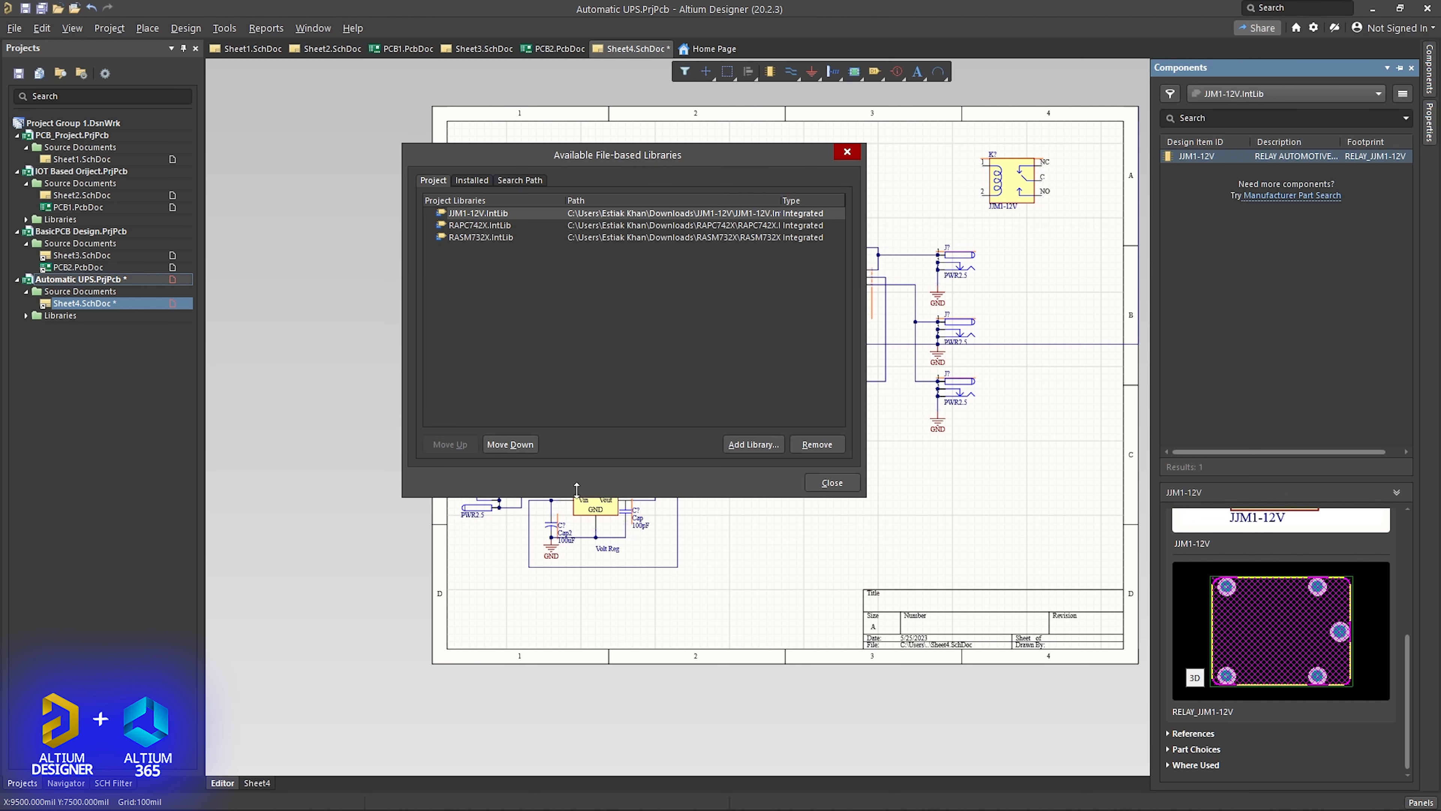
left_click(737, 444)
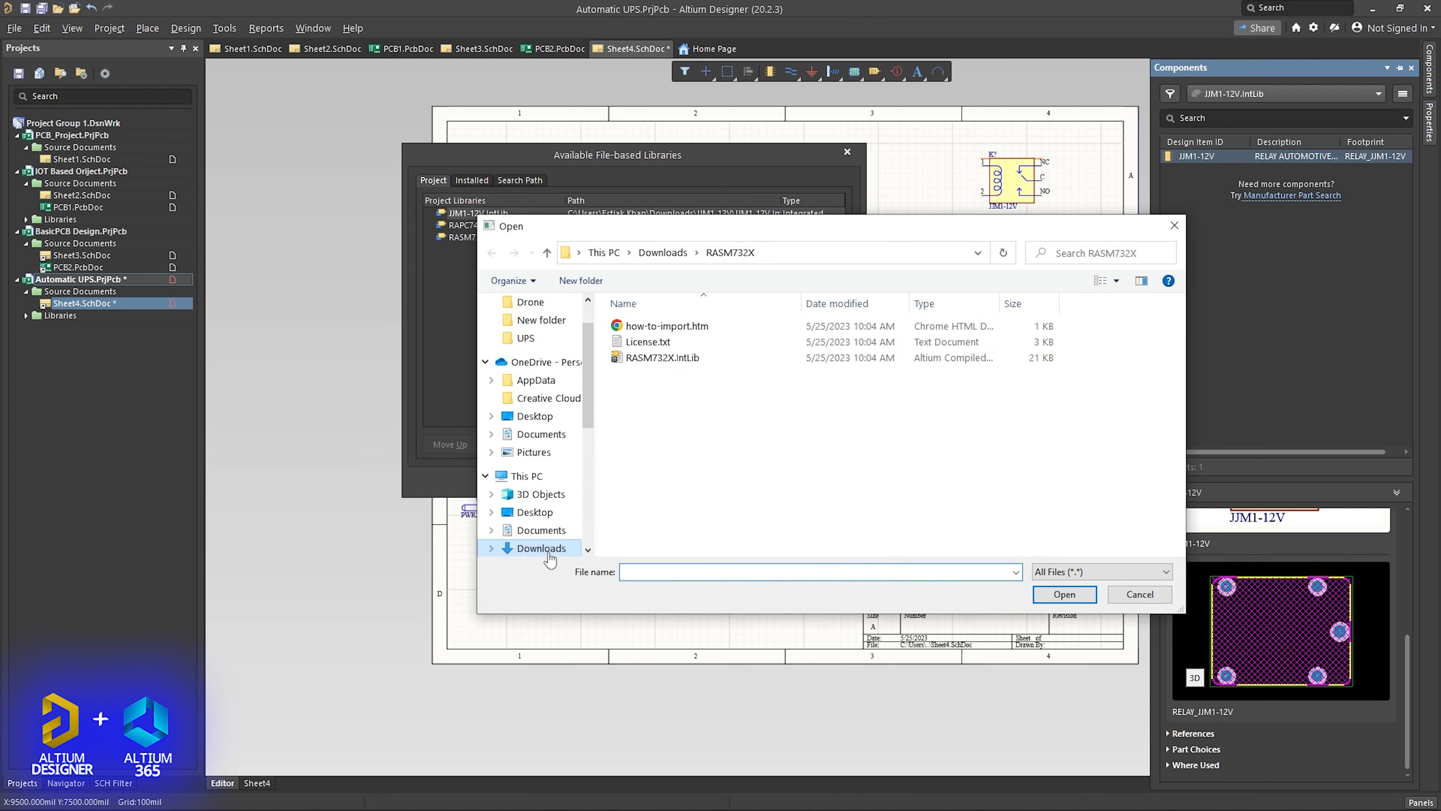
left_click(545, 547)
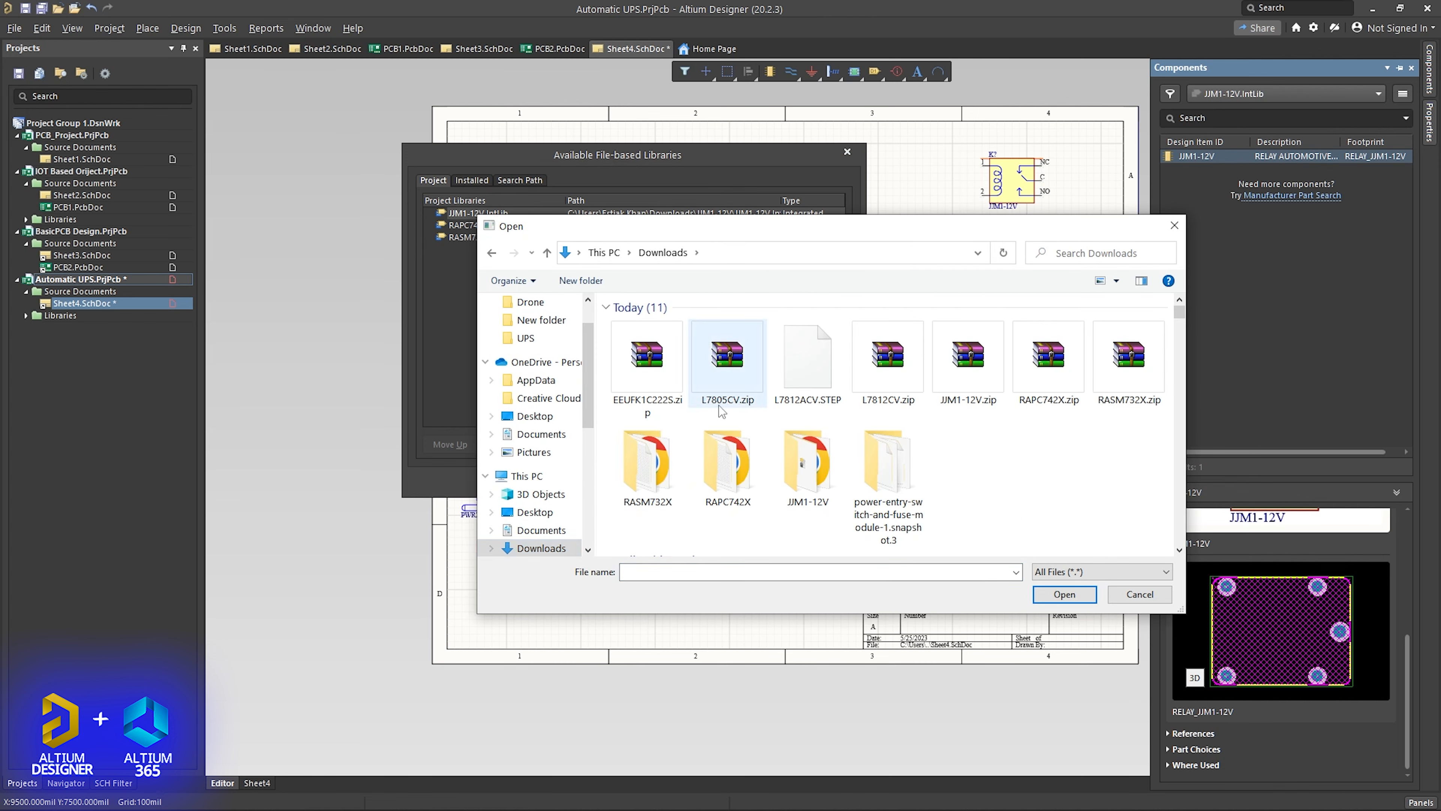
right_click(642, 372)
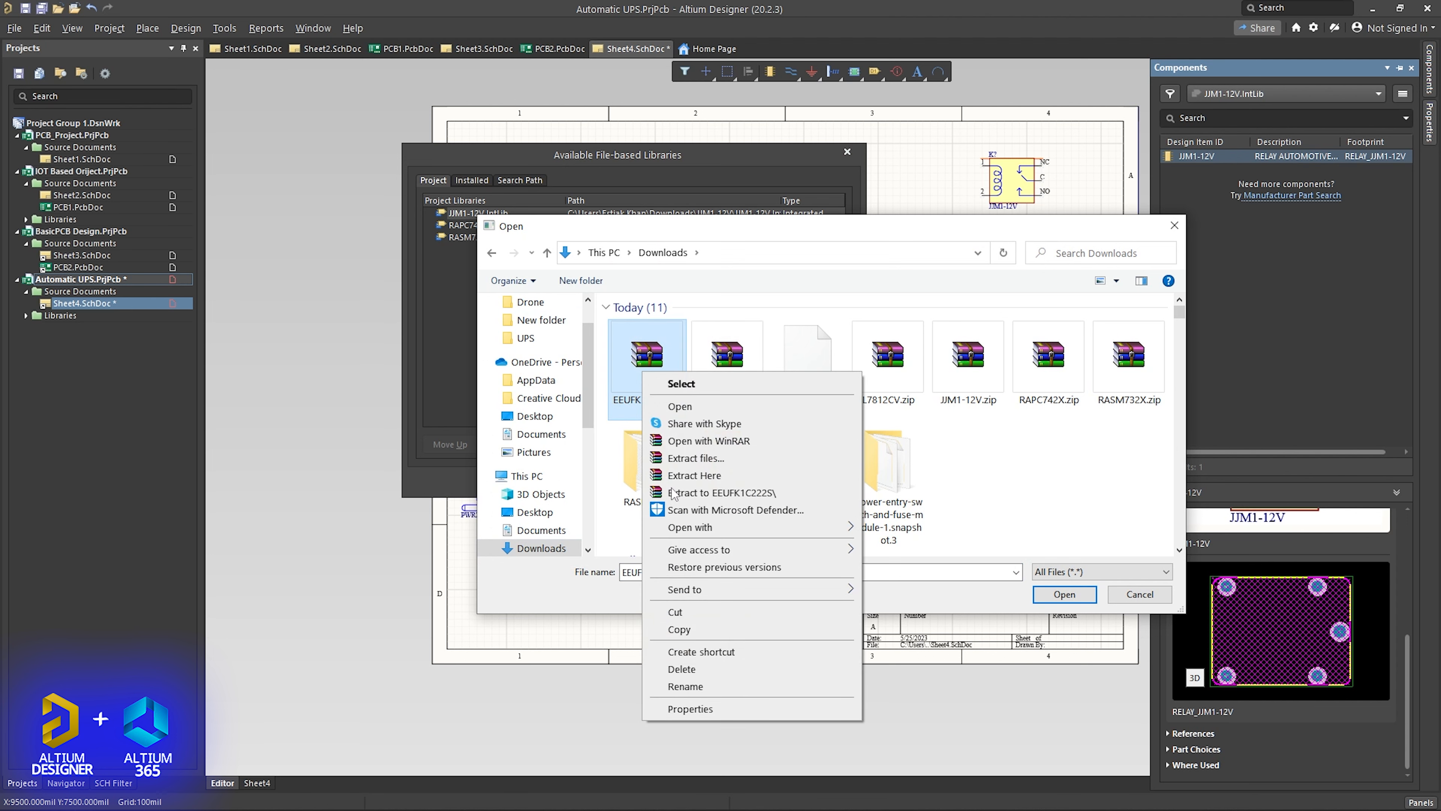
left_click(691, 493)
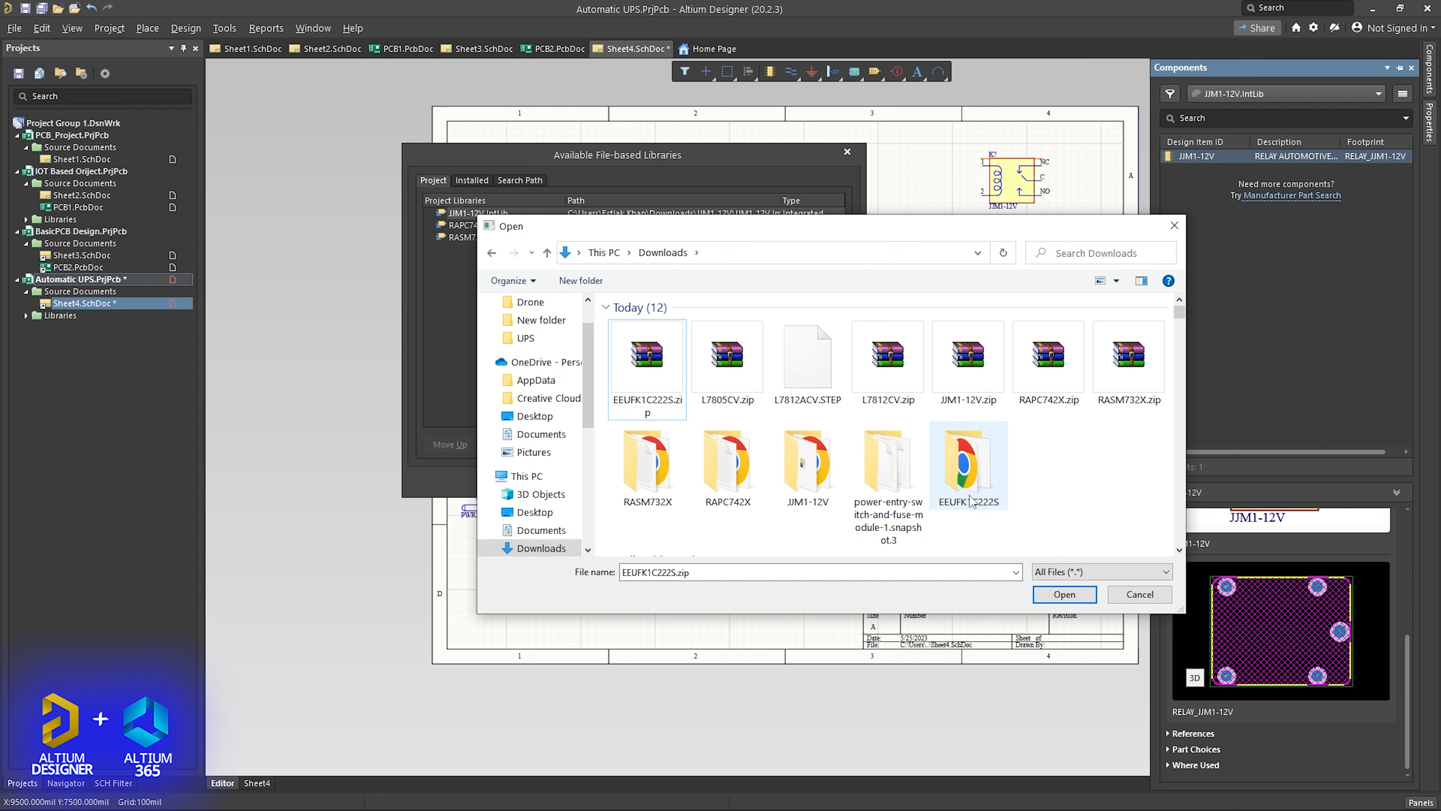
- Add EEUFK1C222S.IntLib from the extracted EEUFK1C222S folder to the project libraries and close the library list
double_click(984, 475)
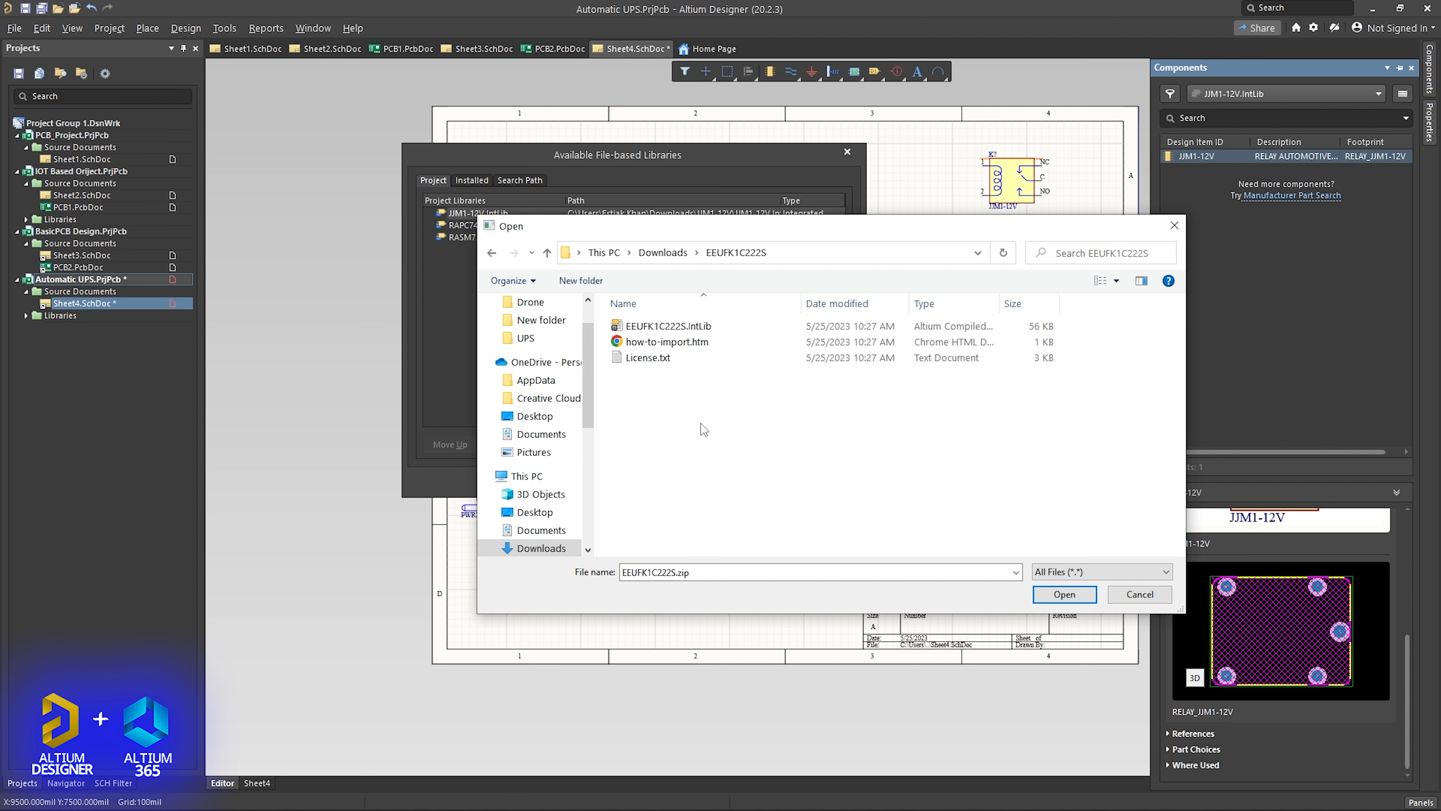
left_click(661, 325)
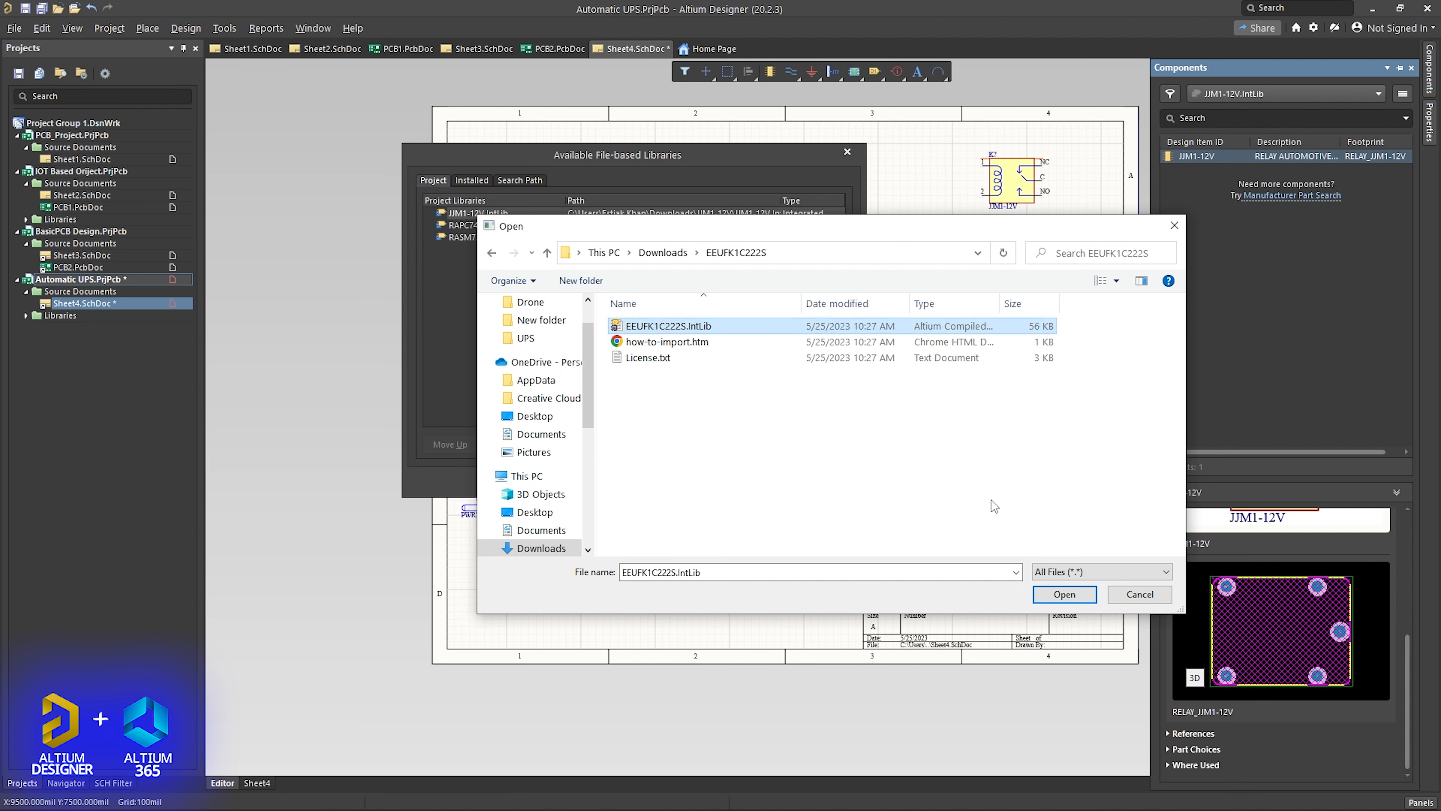
left_click(1064, 594)
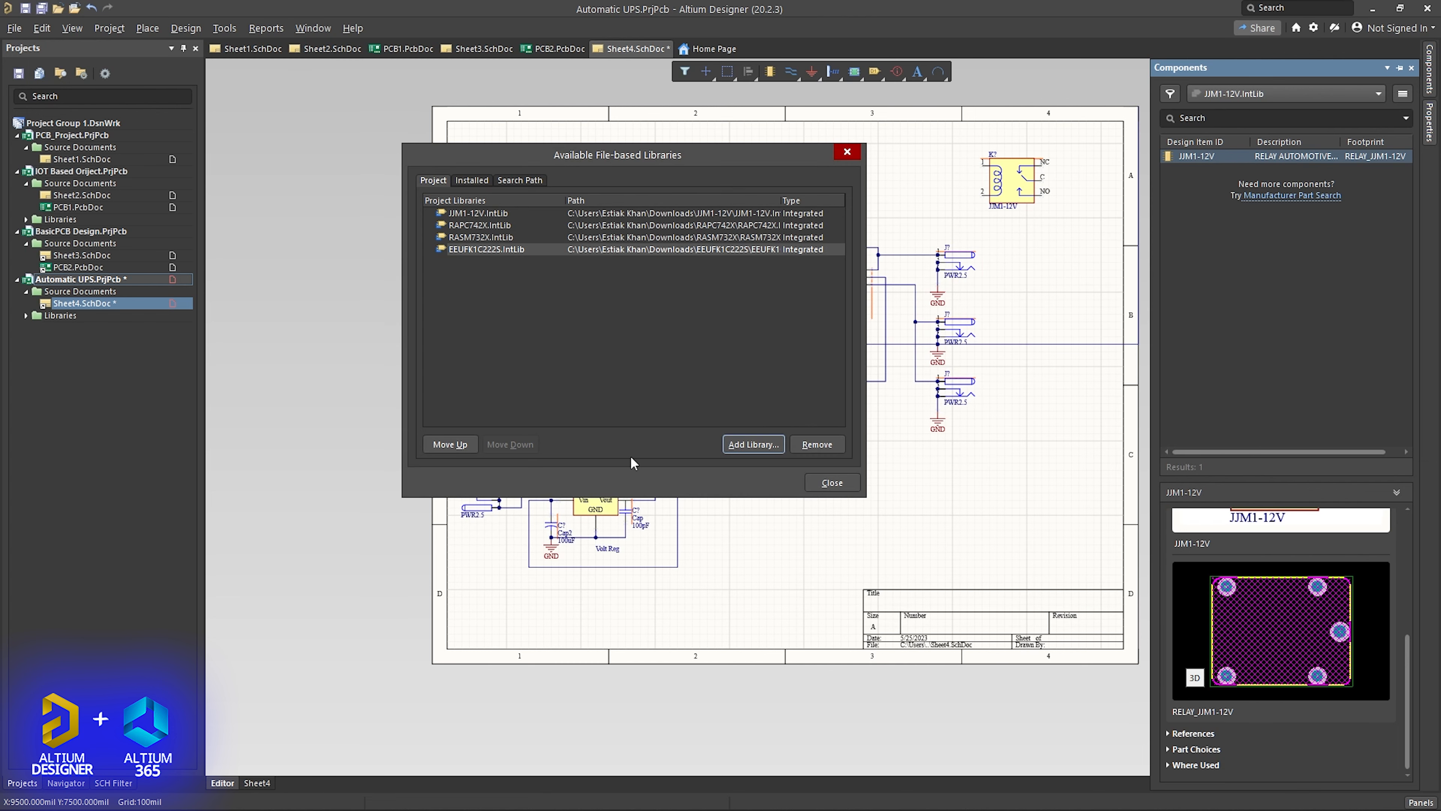
left_click(831, 481)
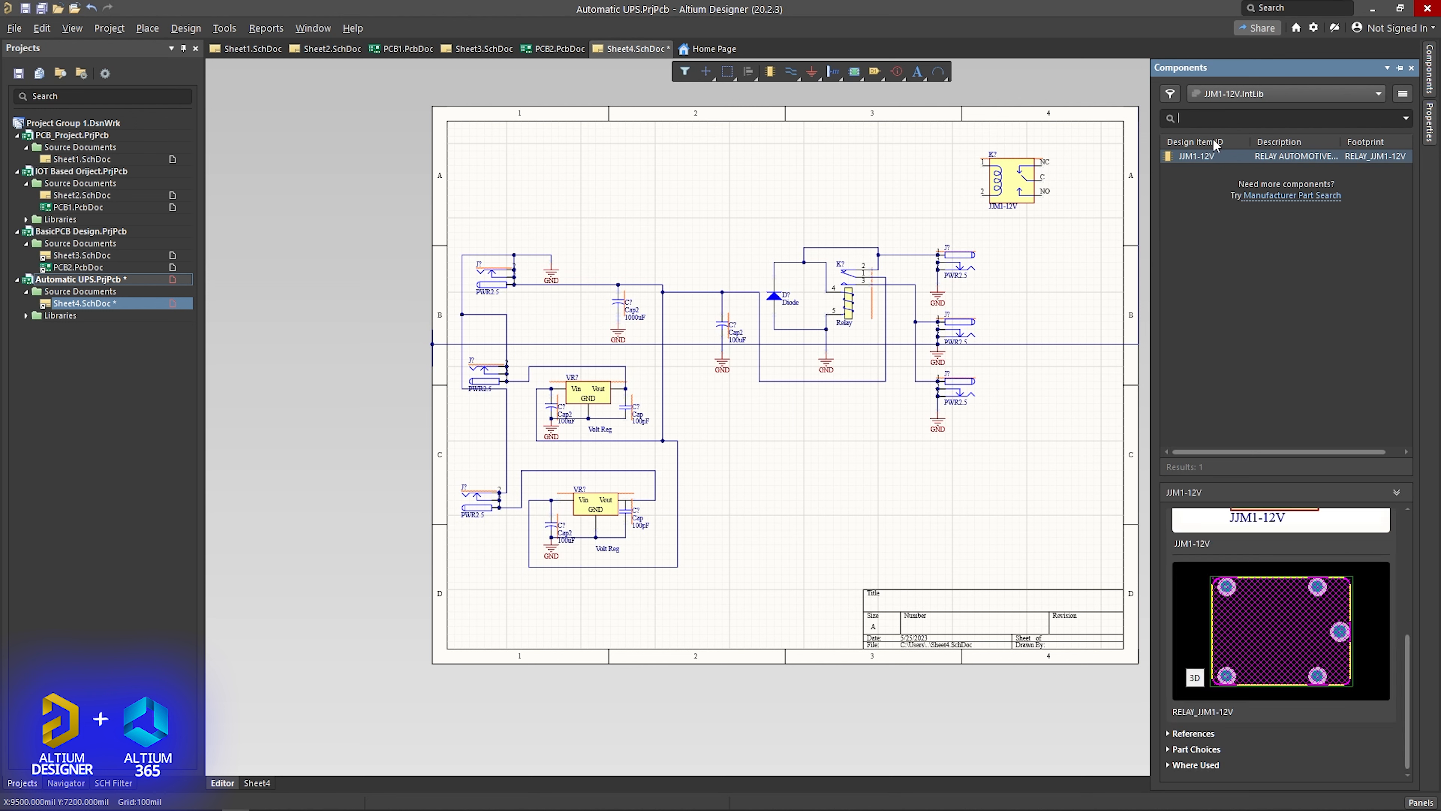
- Make EEUFK1C222S.IntLib the active component library
left_click(1348, 88)
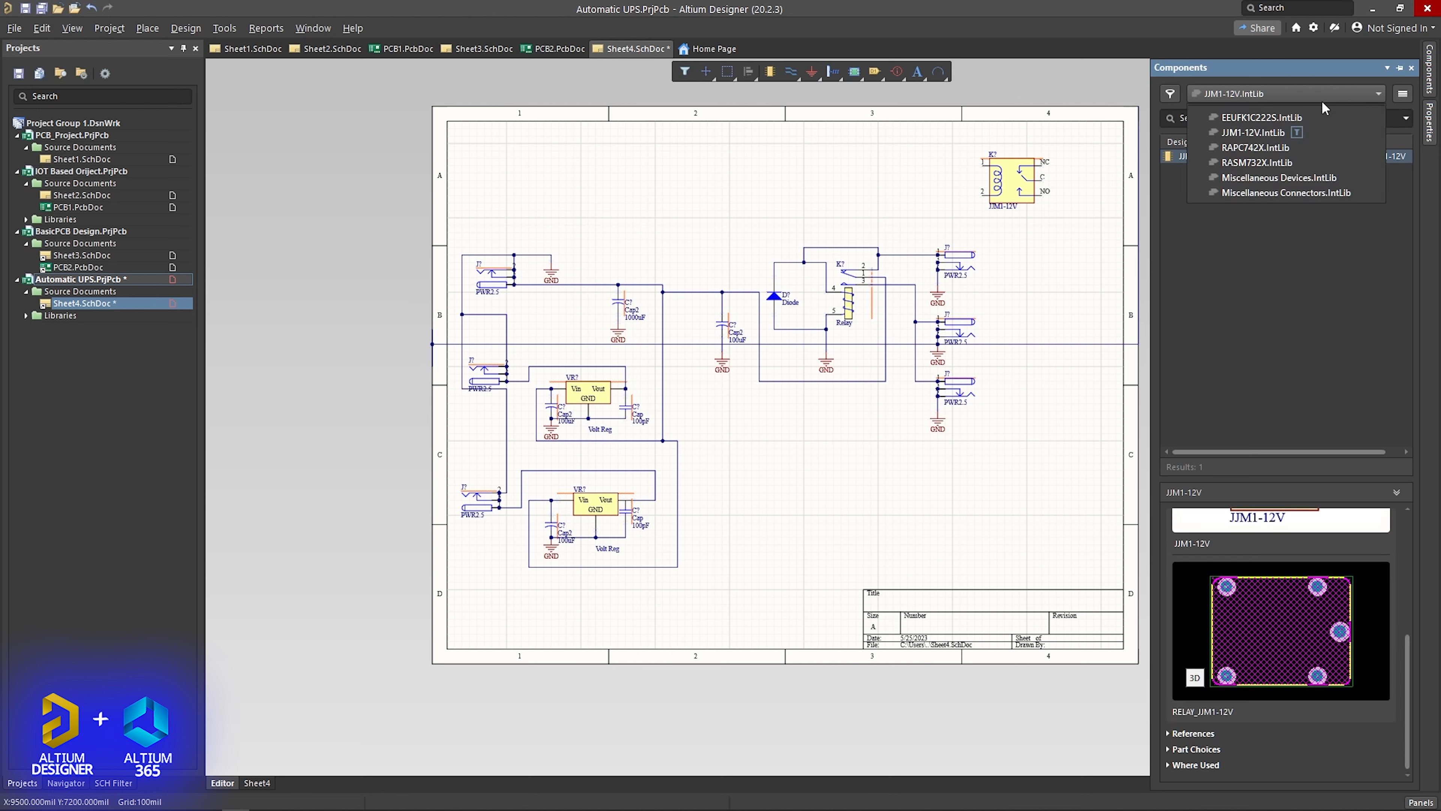
left_click(1274, 112)
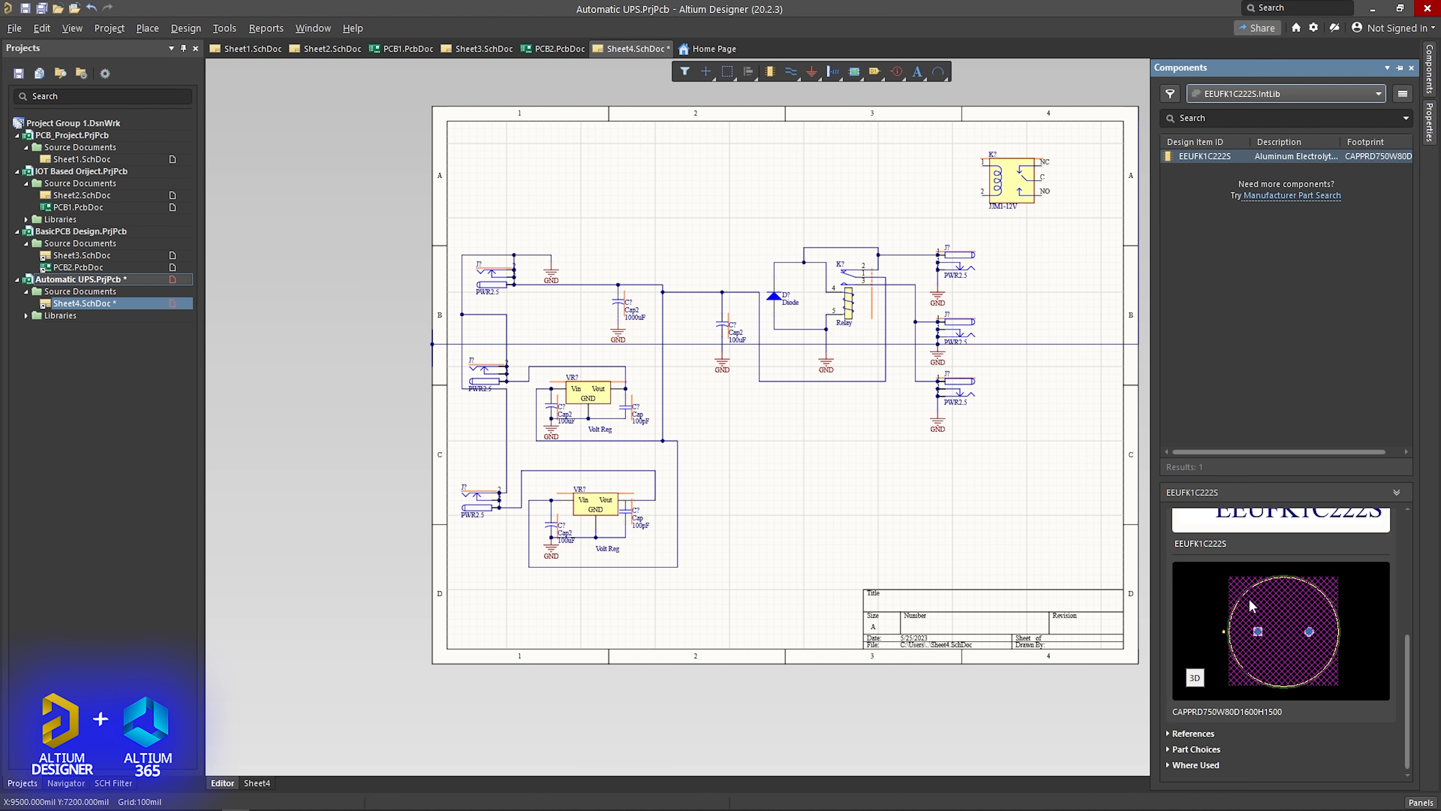
- Preview the EEUFK1C222S footprint in 3D and return the preview to 2D
left_click(1196, 678)
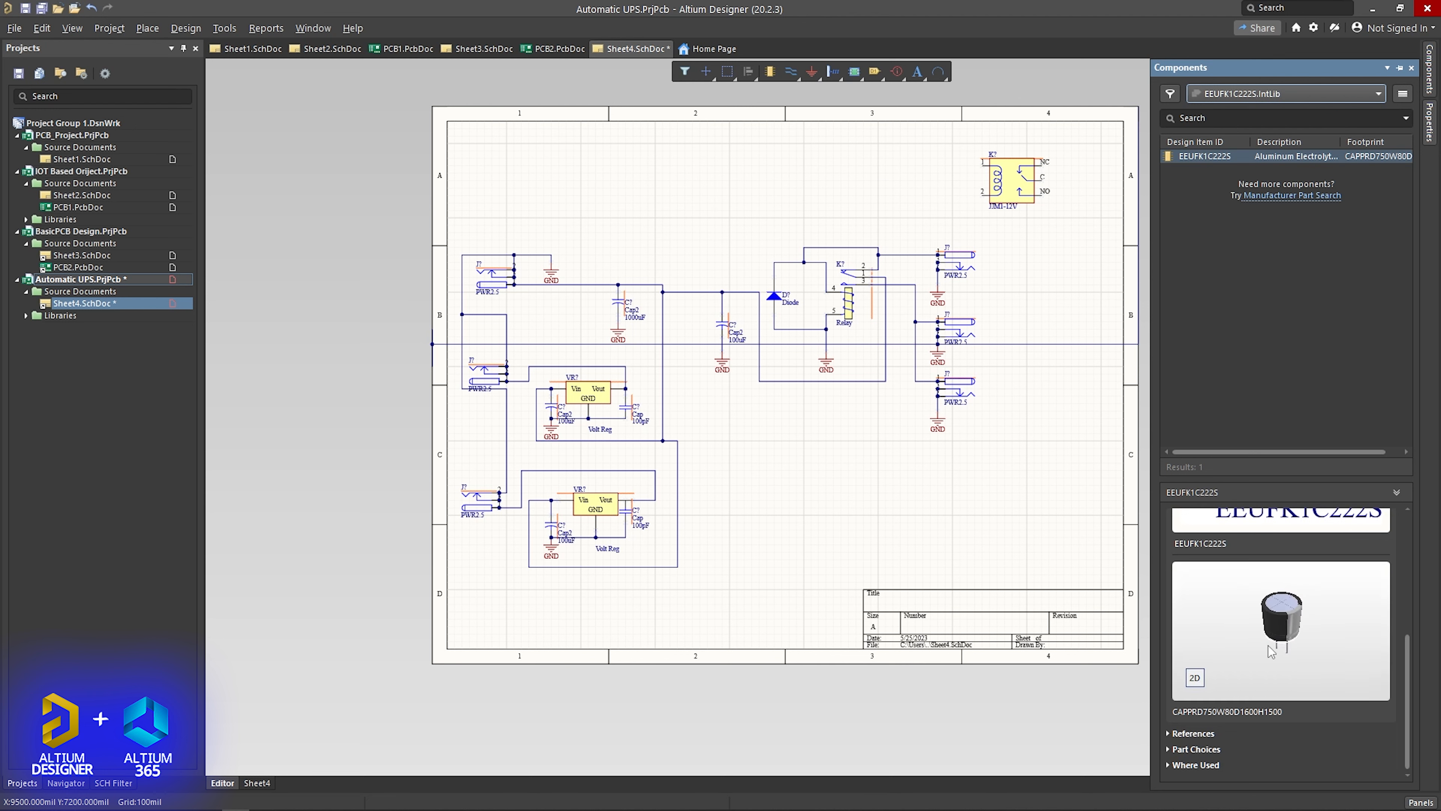
left_click(1195, 678)
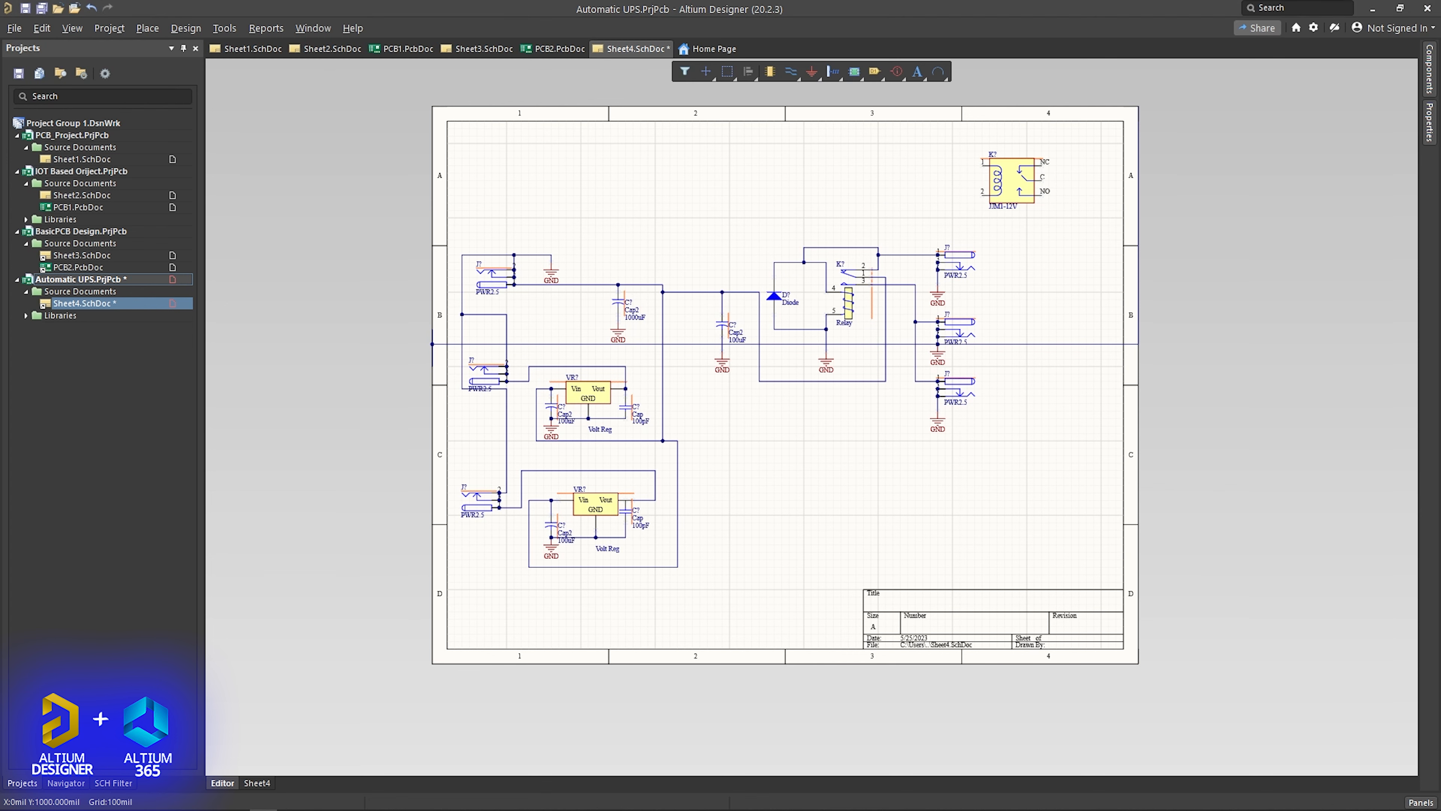
- Delete the wire from the old relay's pin 3 and wire the JJM1-12V NO pin to the middle output jack's line
scroll(1016, 280, "up", 4, "ctrl")
left_click(787, 469)
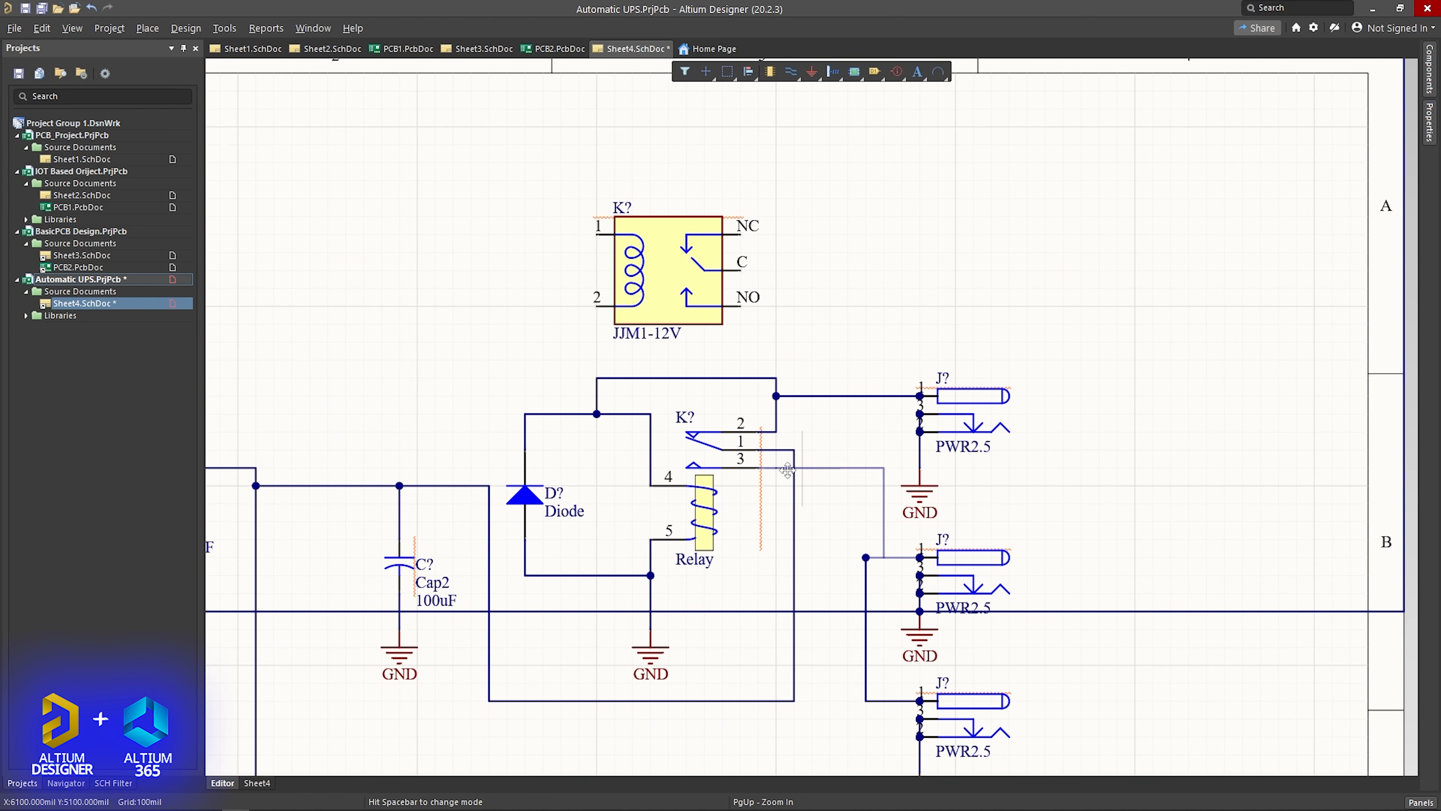
key("Delete")
key("ctrl+w")
left_click(920, 557)
left_click(865, 558)
left_click(740, 306)
left_click(829, 306)
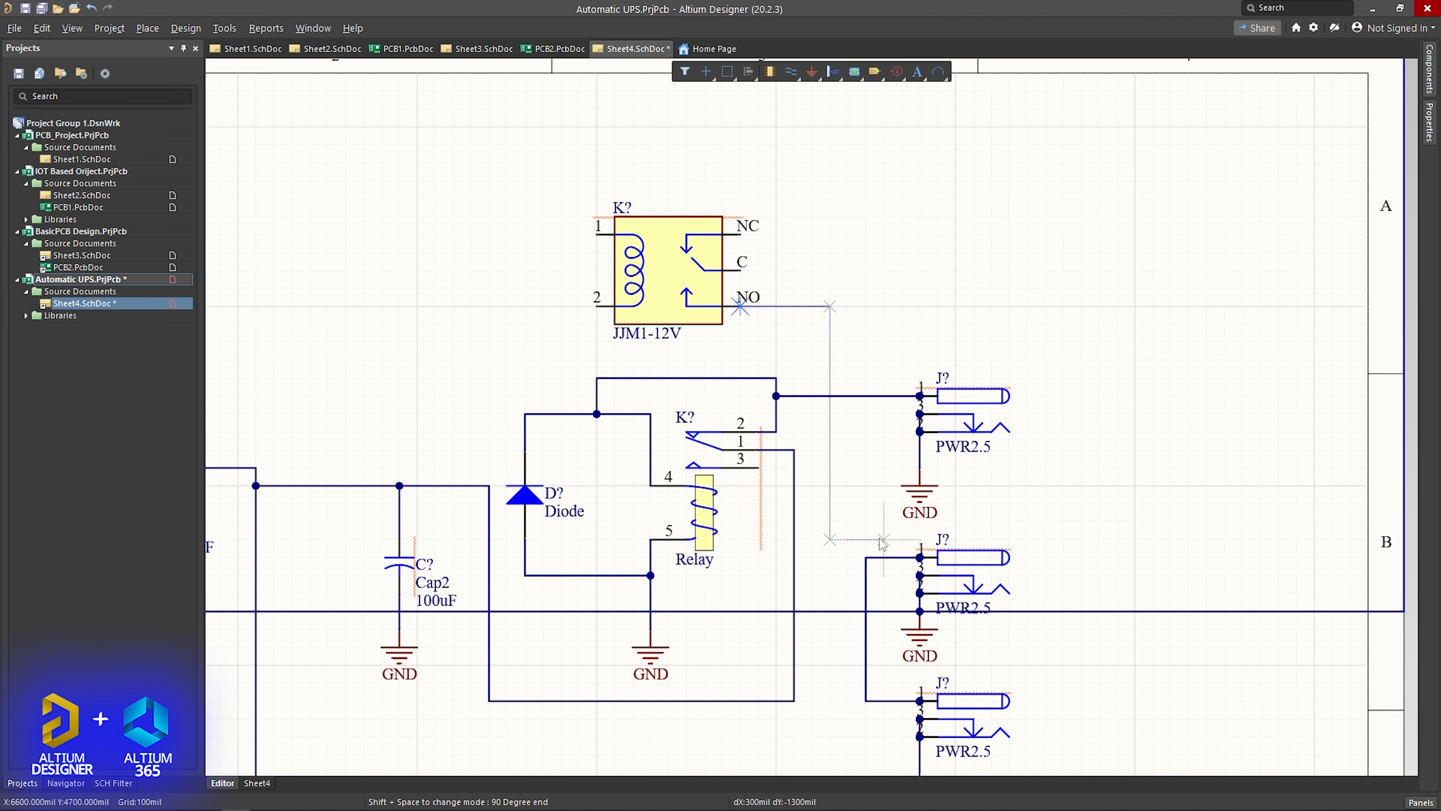
left_click(866, 558)
- Replace the old relay's pin 2 wire by wiring the JJM1-12V NC pin to the upper output jack and joining the diode branch to it
left_click(798, 396)
key("Delete")
key("ctrl+w")
left_click(920, 395)
left_click(884, 396)
left_click(740, 235)
left_click(776, 396)
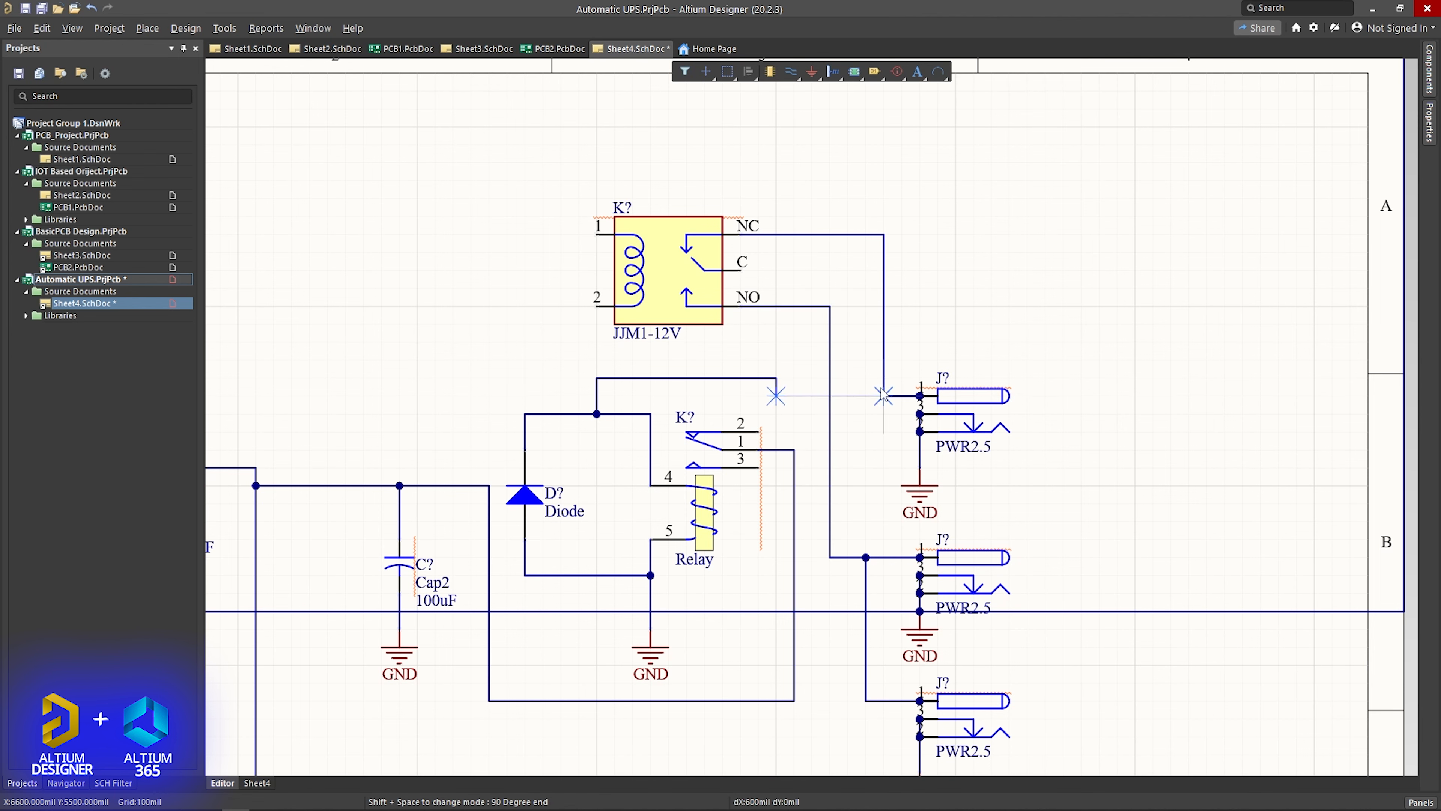
left_click(884, 396)
right_click(867, 450)
- Reroute the capacitors' supply line from the old relay's pin 1 to the JJM1-12V C pin
left_click(770, 450)
left_click_drag(793, 471, 812, 468)
key("ctrl+w")
left_click(812, 450)
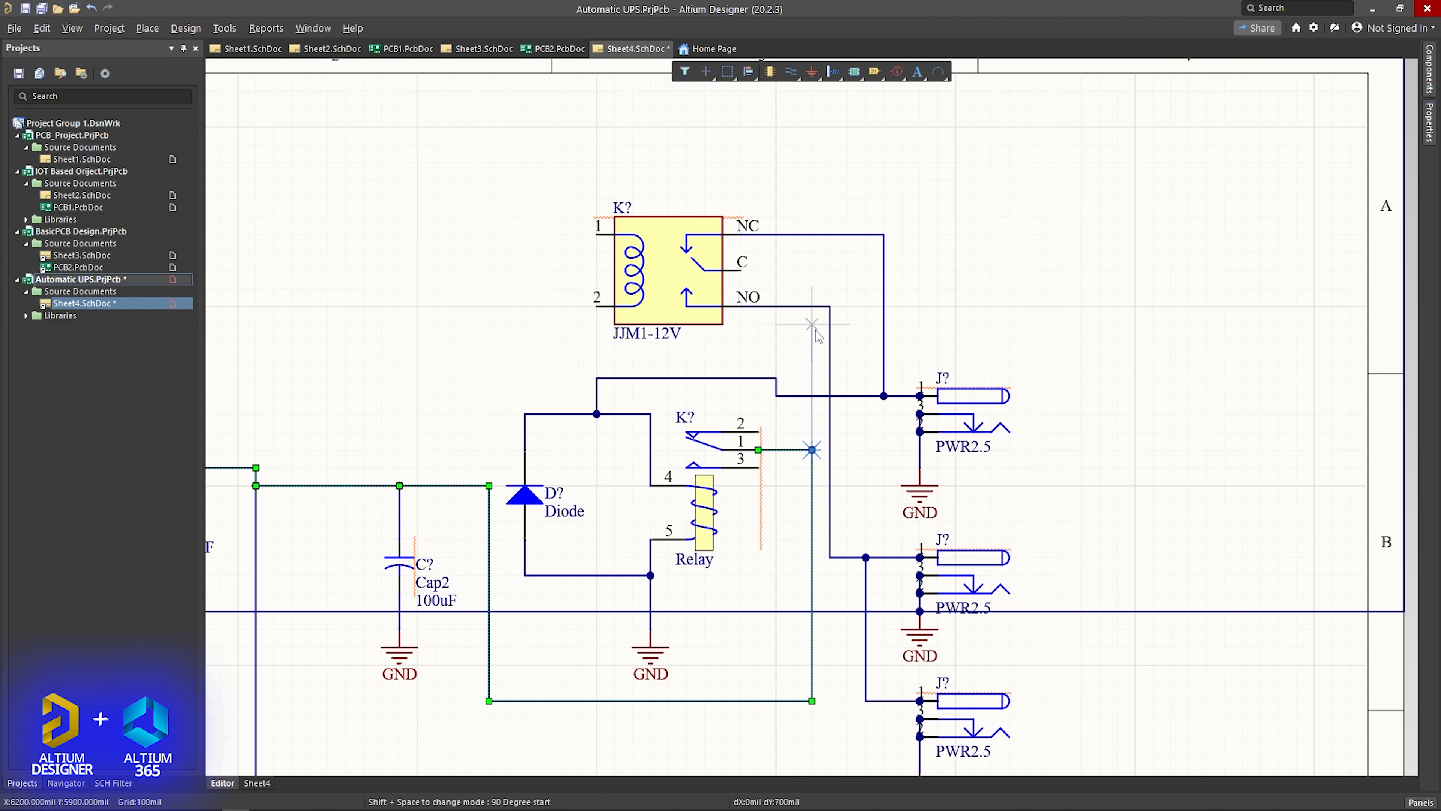
left_click(740, 270)
right_click(776, 324)
left_click(812, 392)
left_click(786, 449)
scroll(692, 514, "down", 1)
scroll(692, 514, "down", 2, "ctrl")
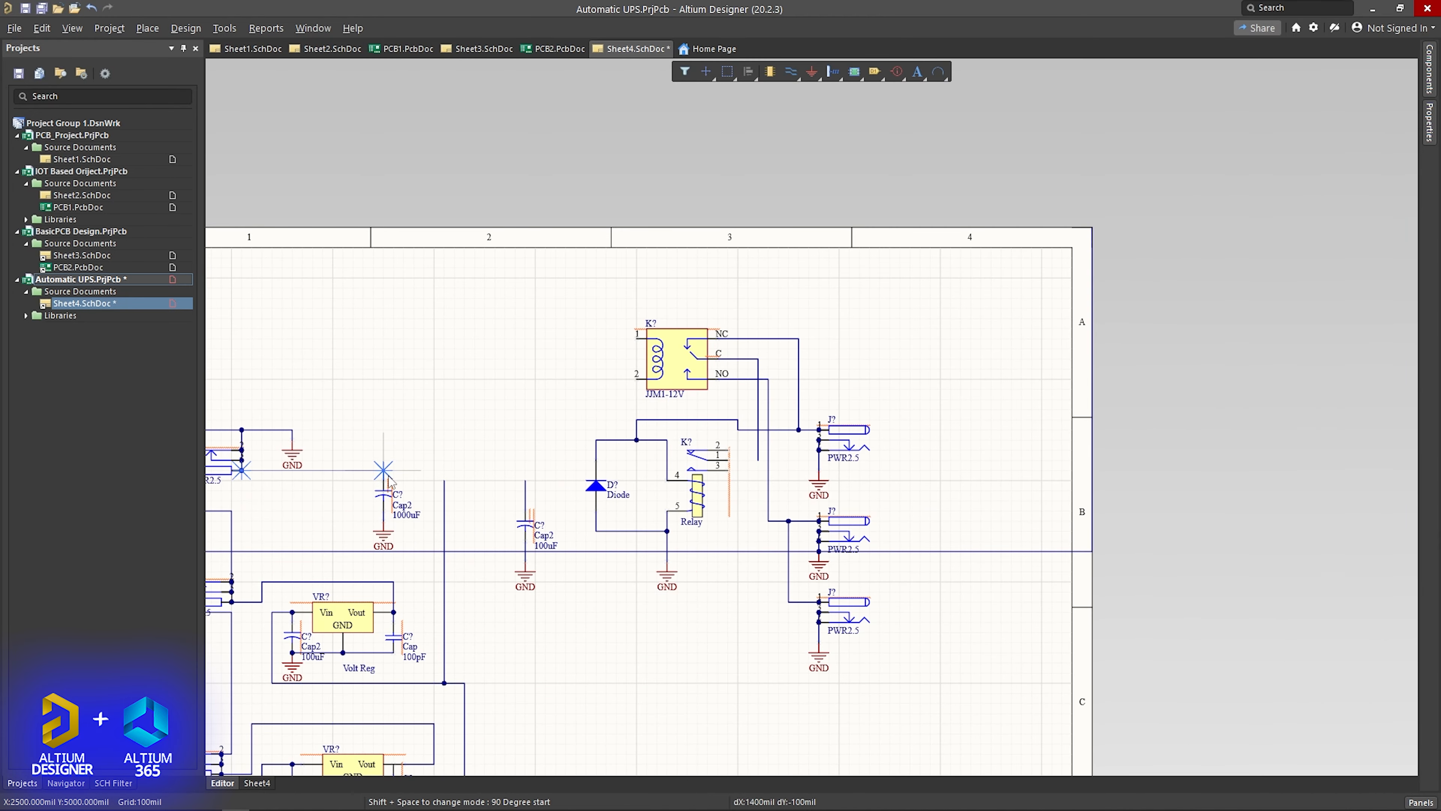
scroll(718, 532, "down", 1)
- Delete the wires between the diode and the old relay and move the diode beside the JJM1-12V coil pins
left_click(660, 352)
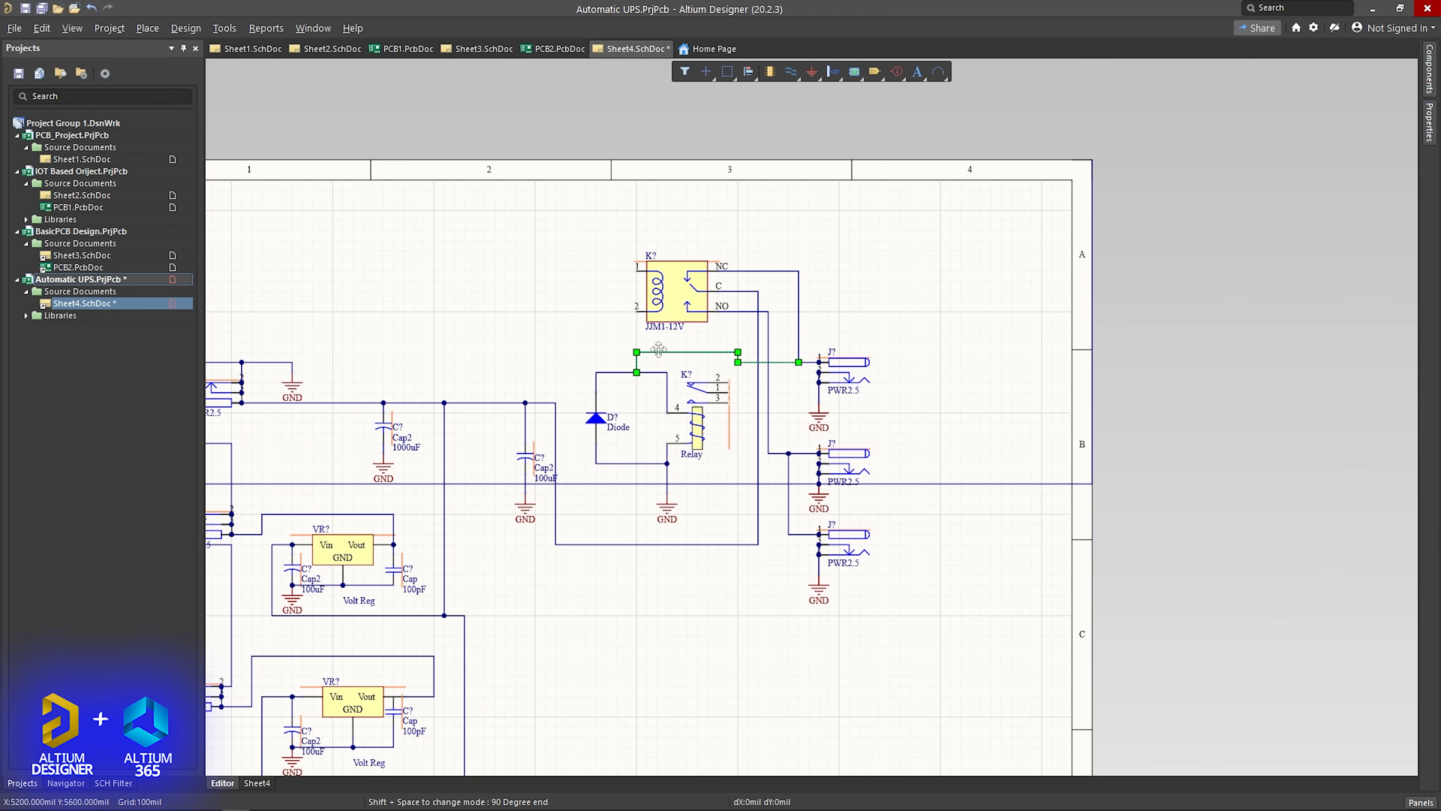
key("Delete")
left_click(646, 372)
key("Delete")
left_click(635, 463)
key("Delete")
left_click_drag(596, 418, 606, 286)
- Wire the diode across JJM1-12V coil pins 1 and 2, tying pin 1 to the NC line and pin 2 to ground
left_click(636, 271)
left_click(606, 260)
left_click(627, 240)
left_click(758, 271)
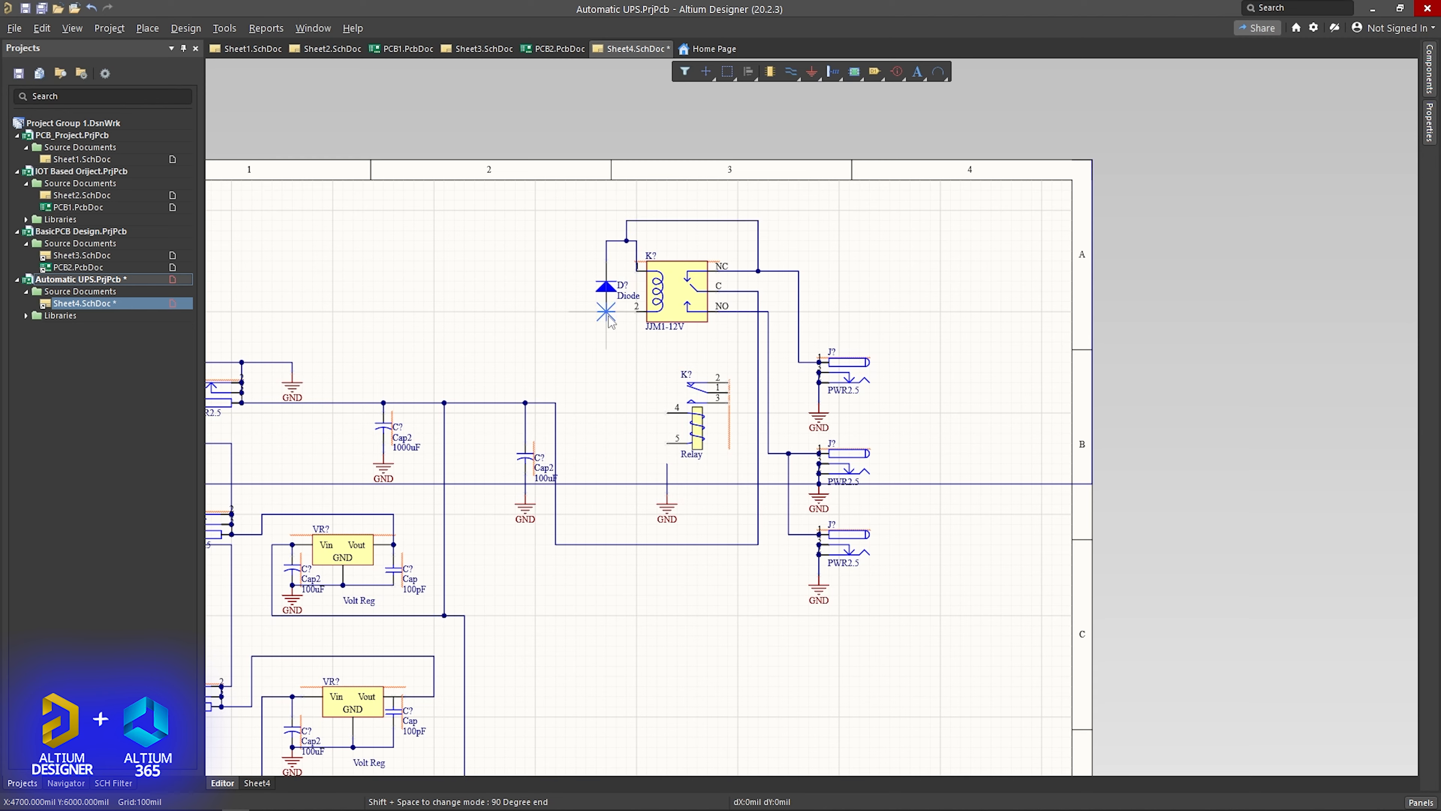
left_click(607, 311)
left_click(606, 342)
scroll(699, 364, "down", 1)
- Delete the old relay, move the JJM1-12V and its diode down into its place, and tighten the NC wires
left_click(698, 364)
key("Delete")
scroll(699, 363, "up", 1, "ctrl")
right_click_drag(699, 363, 685, 566)
left_click_drag(492, 299, 739, 511)
left_click_drag(659, 402, 634, 523)
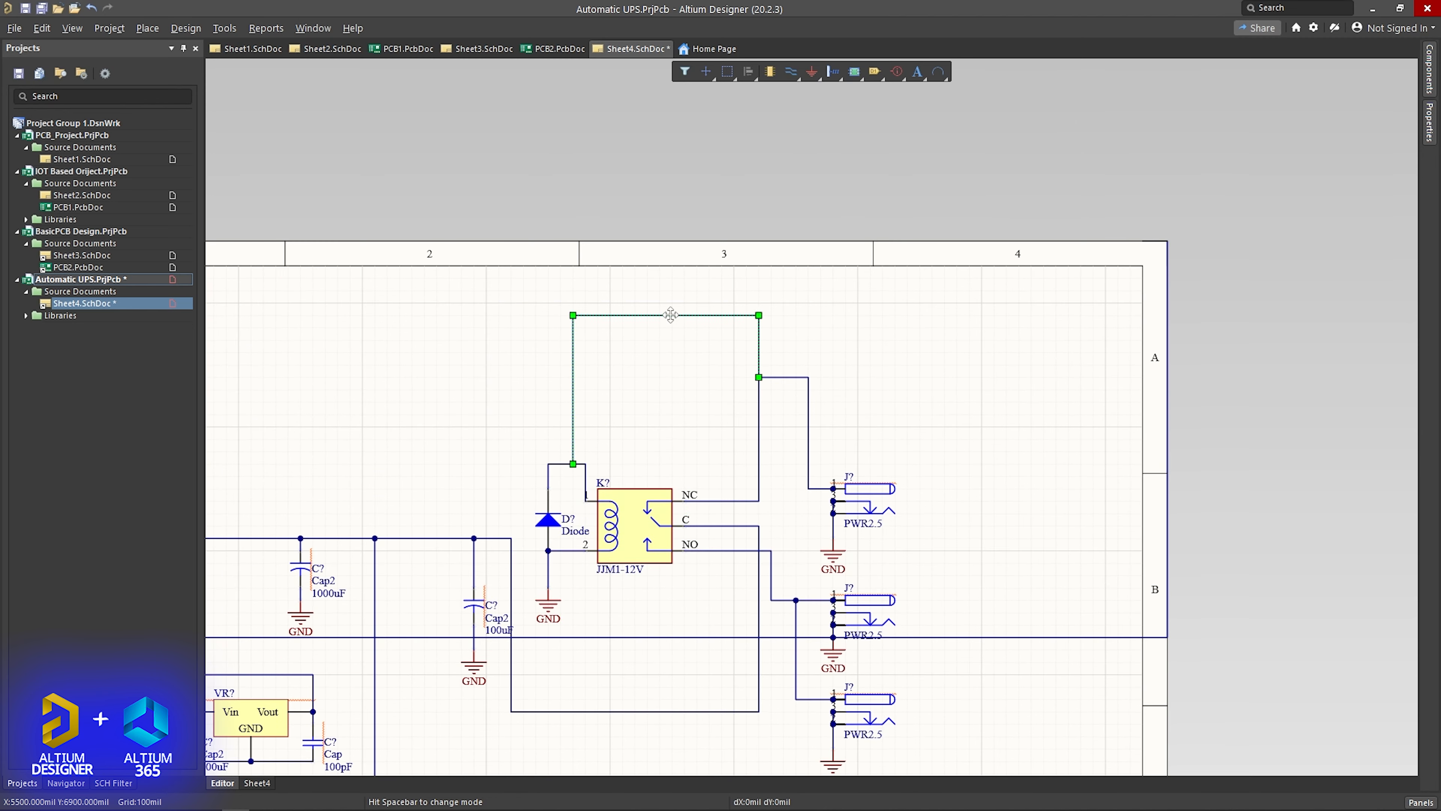
left_click_drag(669, 315, 669, 438)
left_click_drag(781, 377, 795, 495)
- Look through the available component libraries for replacements for the two voltage regulators
scroll(799, 499, "down", 2, "ctrl")
left_click(1429, 70)
scroll(582, 552, "up", 3, "ctrl")
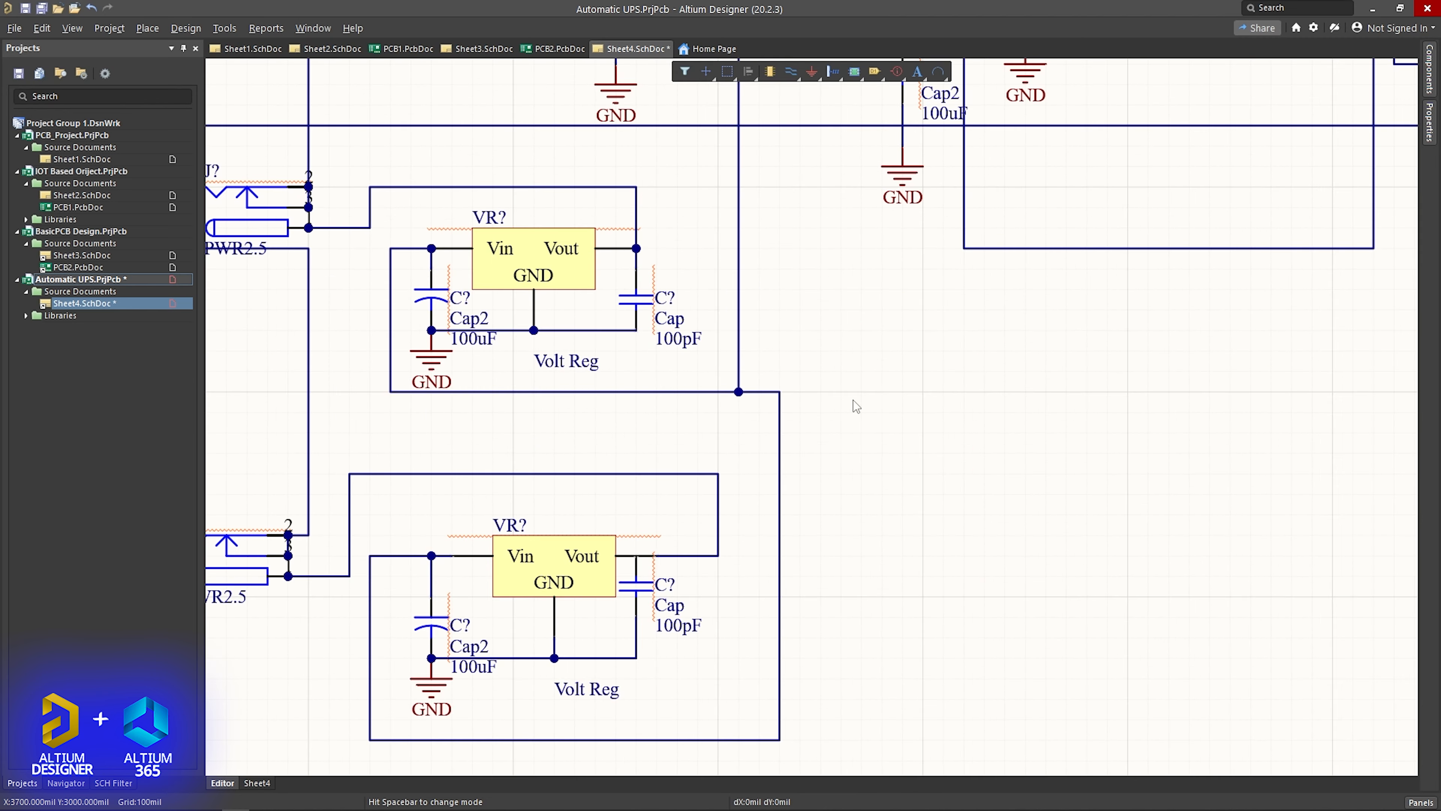
left_click(1429, 69)
double_click(1186, 156)
key("Escape")
left_click(1427, 67)
left_click(1286, 94)
left_click(1227, 163)
left_click(1249, 94)
left_click(1259, 178)
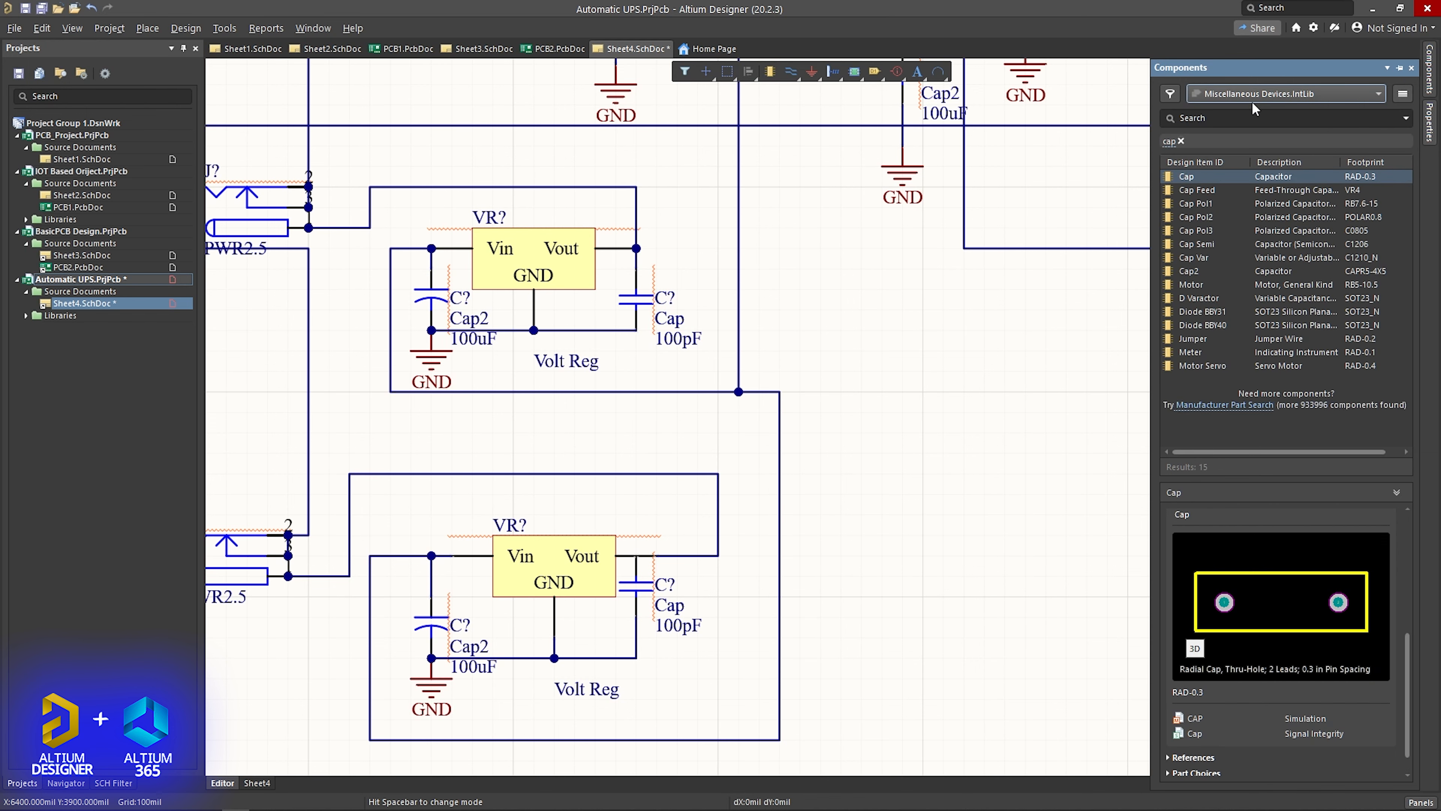
left_click(1248, 94)
left_click(1247, 133)
left_click(1243, 94)
left_click(1248, 162)
left_click(1248, 93)
left_click(1249, 118)
- Start adding a file-based project library and extract the L7805CV and L7812CV archives in Downloads
left_click(1403, 93)
left_click(1350, 122)
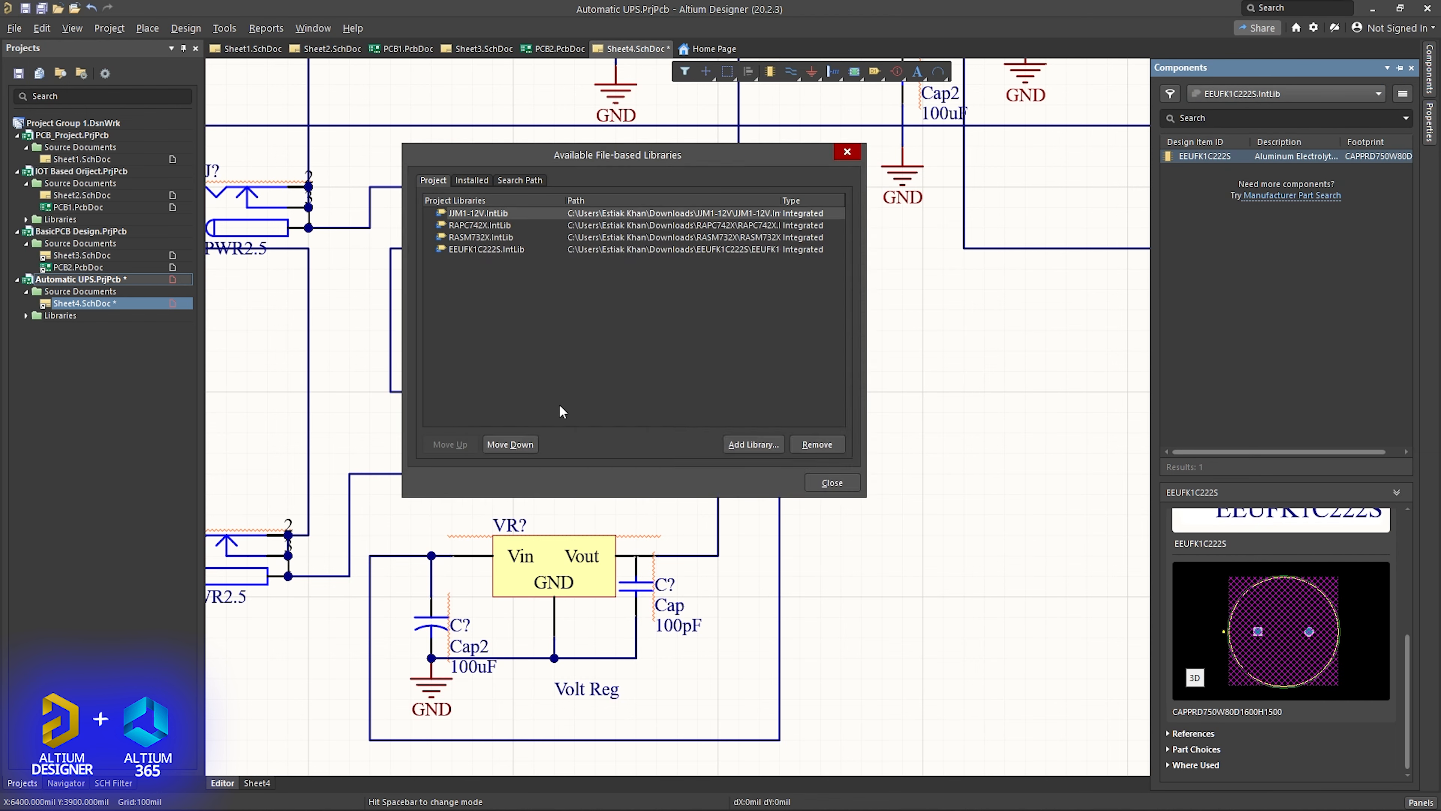
left_click(752, 445)
right_click(732, 366)
left_click(763, 488)
right_click(885, 369)
left_click(916, 489)
left_click(1174, 226)
- Add L7805CV.IntLib and L7812CV.IntLib to the project libraries and close the library list
left_click(752, 445)
double_click(647, 465)
double_click(657, 342)
left_click(752, 444)
left_click(663, 253)
double_click(657, 342)
left_click(831, 480)
- Place an L7805CV from its library on the sheet and delete the lower Volt Reg
left_click(1248, 94)
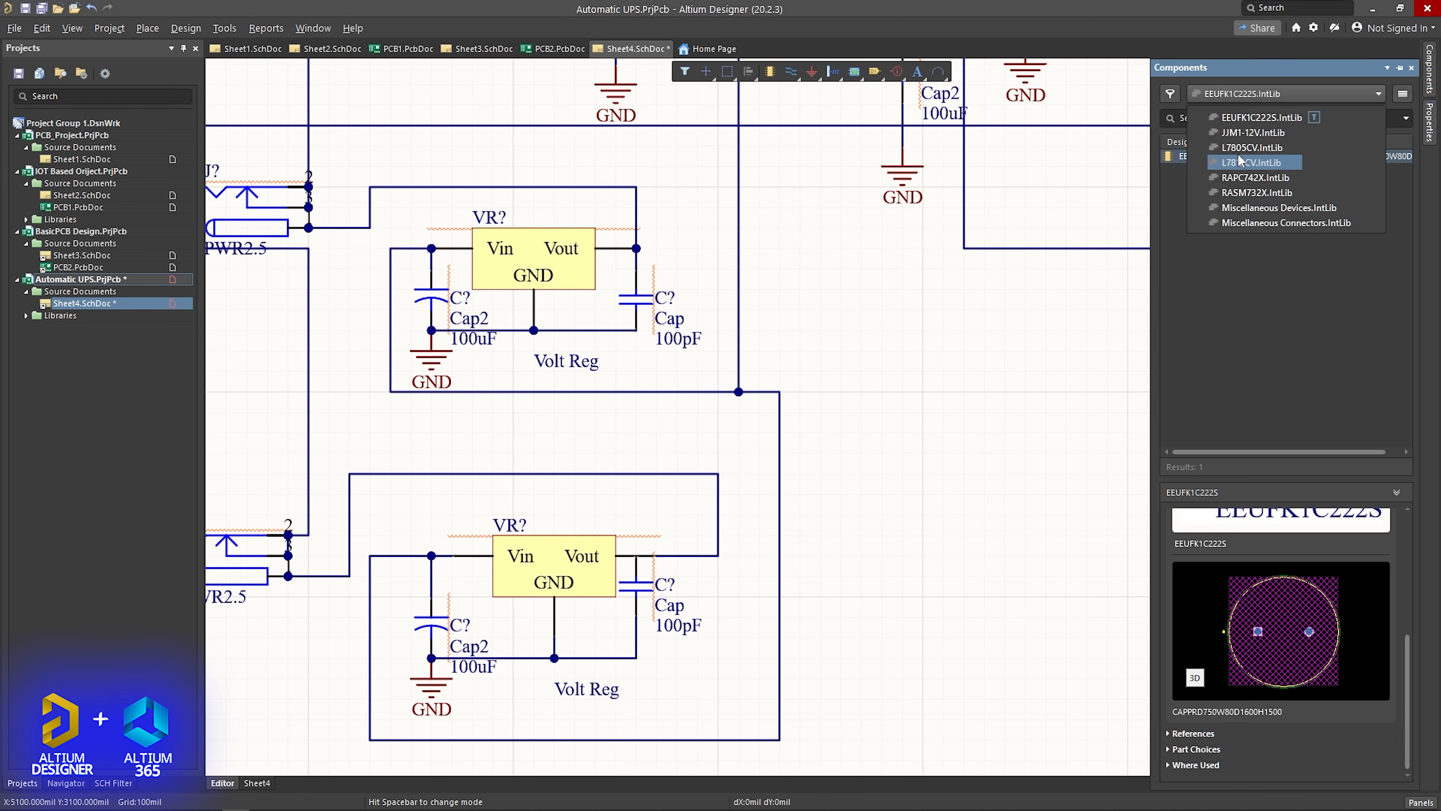
left_click(1240, 151)
left_click_drag(1205, 156, 823, 534)
scroll(964, 397, "down", 1, "ctrl")
right_click_drag(959, 428, 1022, 363)
left_click(751, 440)
key("Delete")
- Spread the wiring and capacitor around the lower regulator position apart, undoing the last three moves
left_click_drag(796, 459, 855, 458)
left_click_drag(1093, 441, 1192, 443)
left_click_drag(898, 426, 987, 432)
left_click_drag(855, 469, 894, 477)
mouse_move(636, 446)
left_mouse_down()
mouse_move(599, 460)
mouse_move(621, 449)
left_mouse_up()
left_click_drag(1066, 420, 856, 654)
key("ctrl+z")
key("ctrl+z")
key("ctrl+z")
key("ctrl+z")
- Widen the gap in the lower regulator circuit and move the L7805CV into it
left_click_drag(899, 439, 1059, 454)
left_click_drag(857, 477, 974, 478)
left_click_drag(681, 448, 564, 450)
left_click_drag(854, 652, 782, 449)
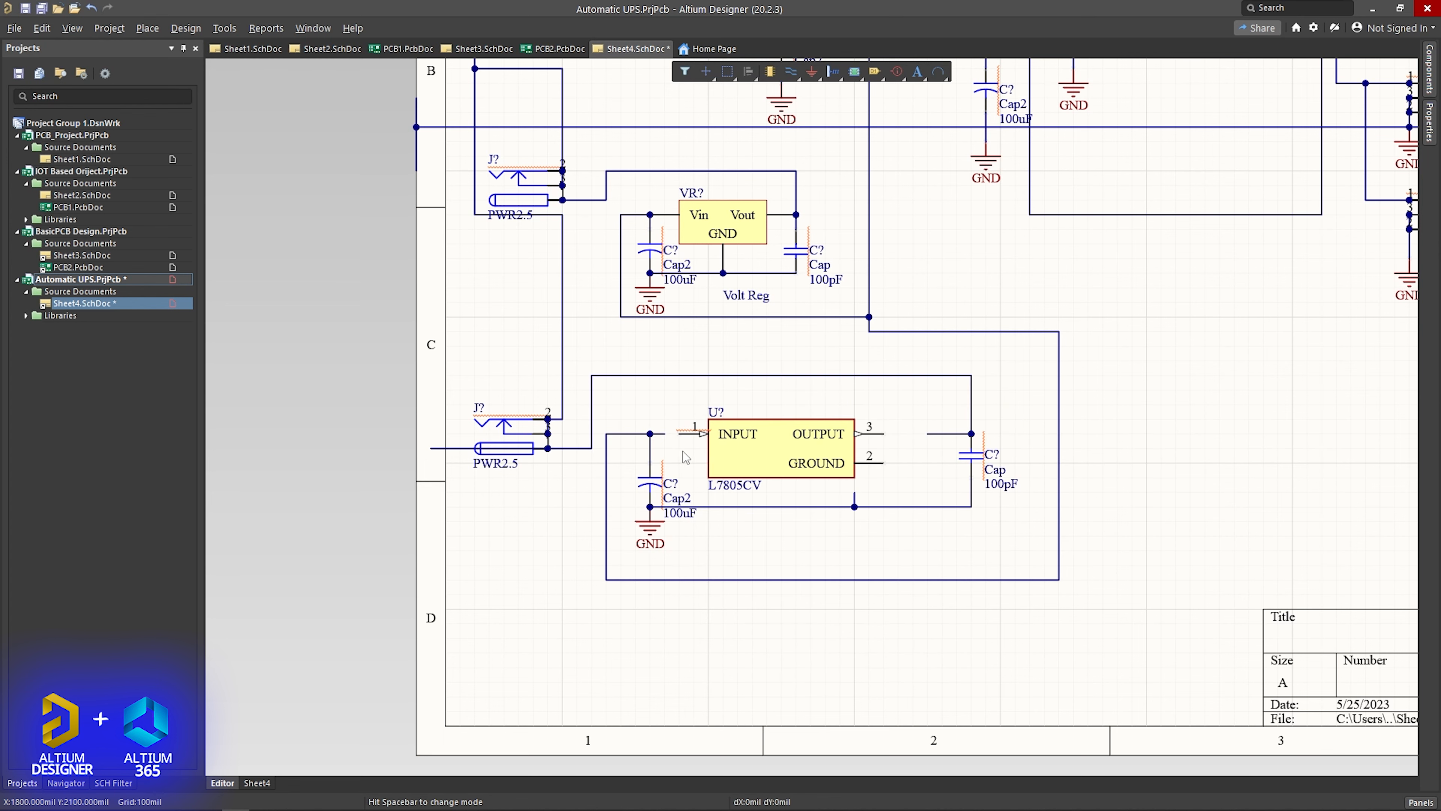
- Wire the L7805CV INPUT pin to the input capacitor and its GROUND pin to the capacitors' ground line
key("ctrl+w")
left_click(664, 434)
left_click(679, 434)
left_click(884, 463)
left_click(854, 507)
right_click(883, 466)
left_click_drag(855, 489, 884, 488)
scroll(846, 423, "up", 3)
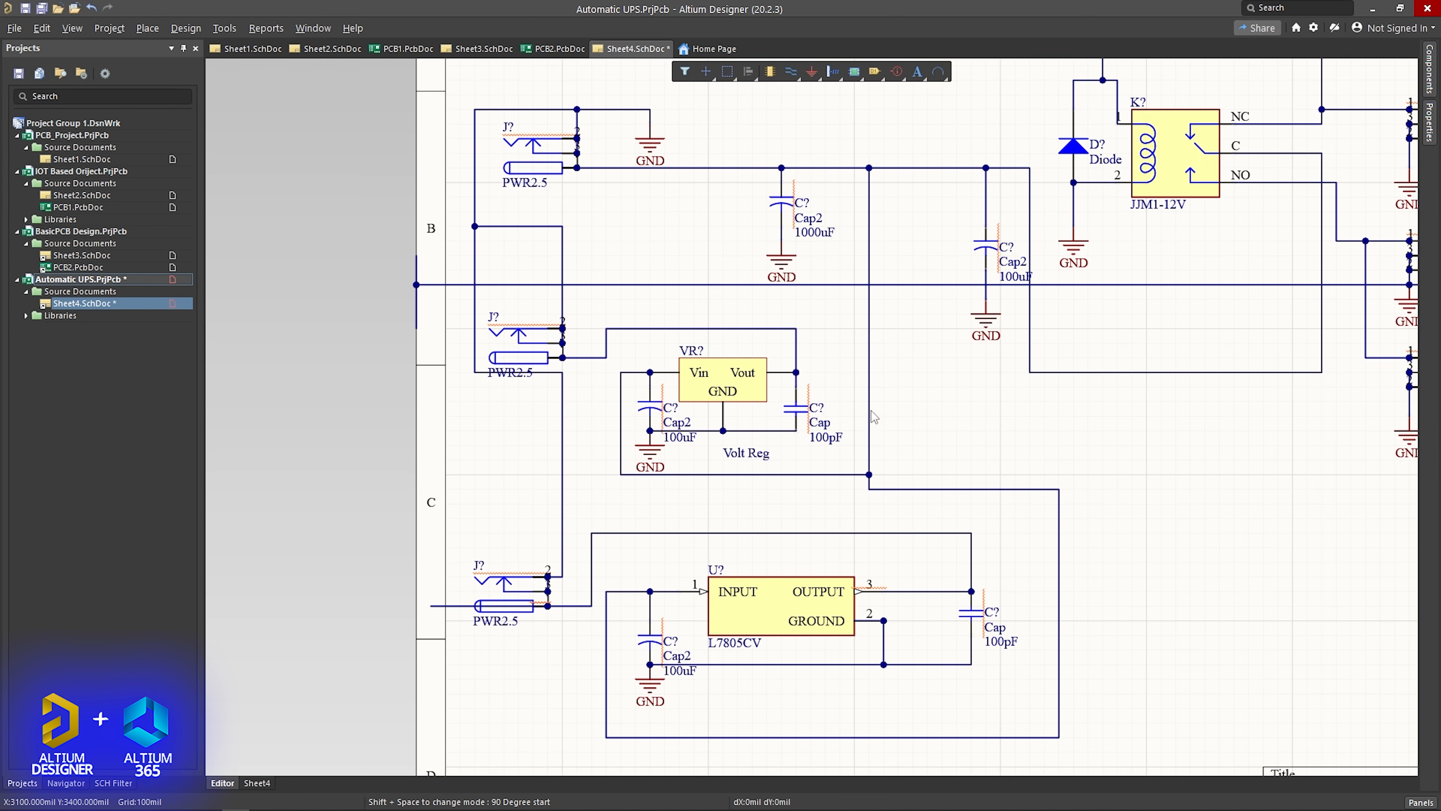
- Shift the vertical supply wire away from the upper regulator circuit and delete the upper Volt Reg
left_click_drag(869, 418, 942, 418)
left_click(737, 380)
key("Delete")
- Place an L7812CV from its library on the sheet near the upper regulator circuit
left_click(1430, 70)
left_click(1206, 95)
left_click(1229, 148)
left_click(1430, 69)
left_click(1229, 95)
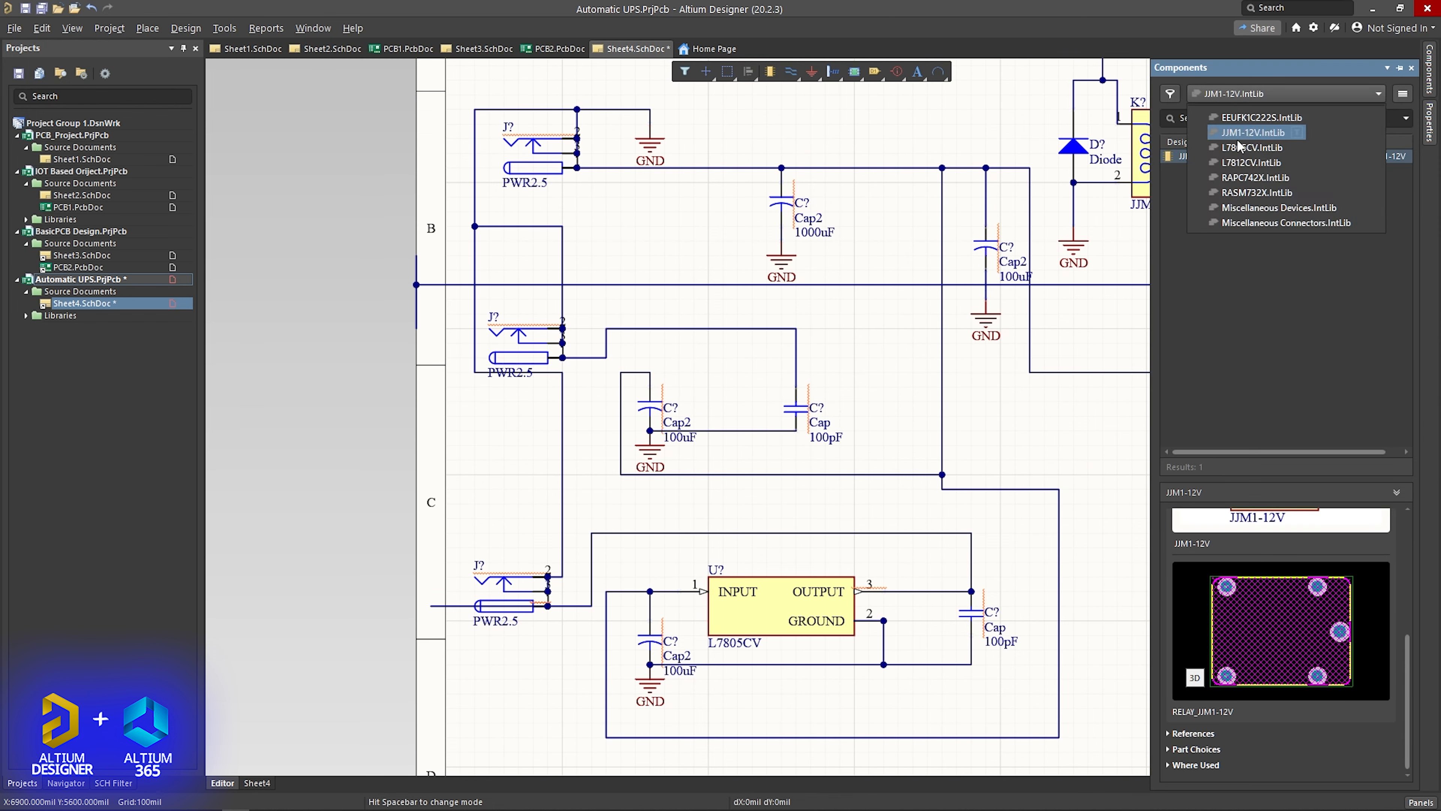
left_click(1233, 138)
left_click_drag(1195, 156, 1038, 420)
- Move the 100pF capacitor outward, fit the L7812CV into the upper regulator circuit, and wire its IN, OUT and GND pins
left_click_drag(797, 409, 884, 409)
left_click_drag(1055, 440, 696, 370)
key("ctrl+w")
left_click(694, 372)
left_click(650, 373)
left_click(884, 372)
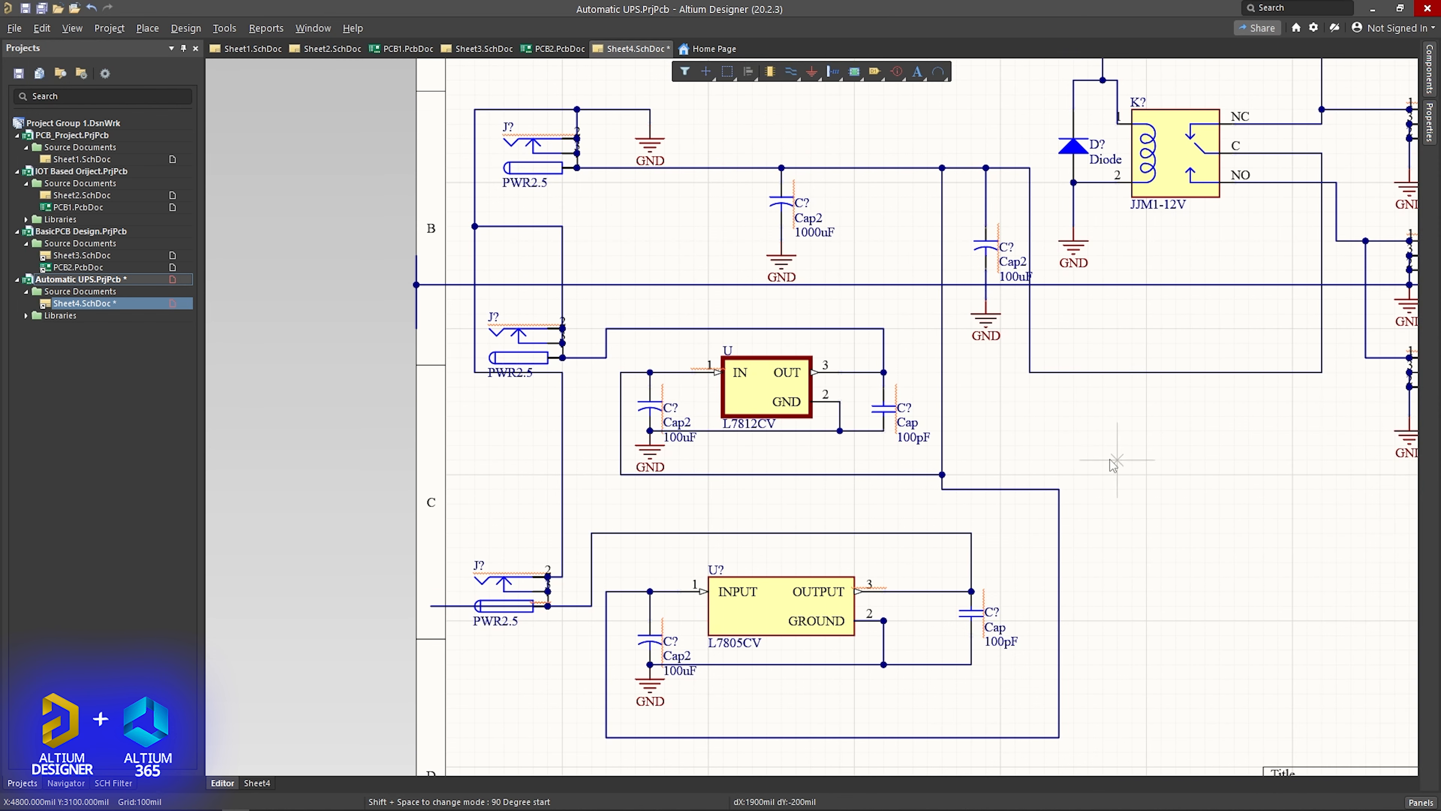
- Change the L7812CV's comment to L7809CV
double_click(750, 423)
left_click(1307, 274)
key("BackSpace")
key("BackSpace")
type("0")
left_click(264, 222)
- Place a RAPC742X barrel jack from its library above the uppermost PWR2.5 input jack
scroll(264, 222, "up", 2)
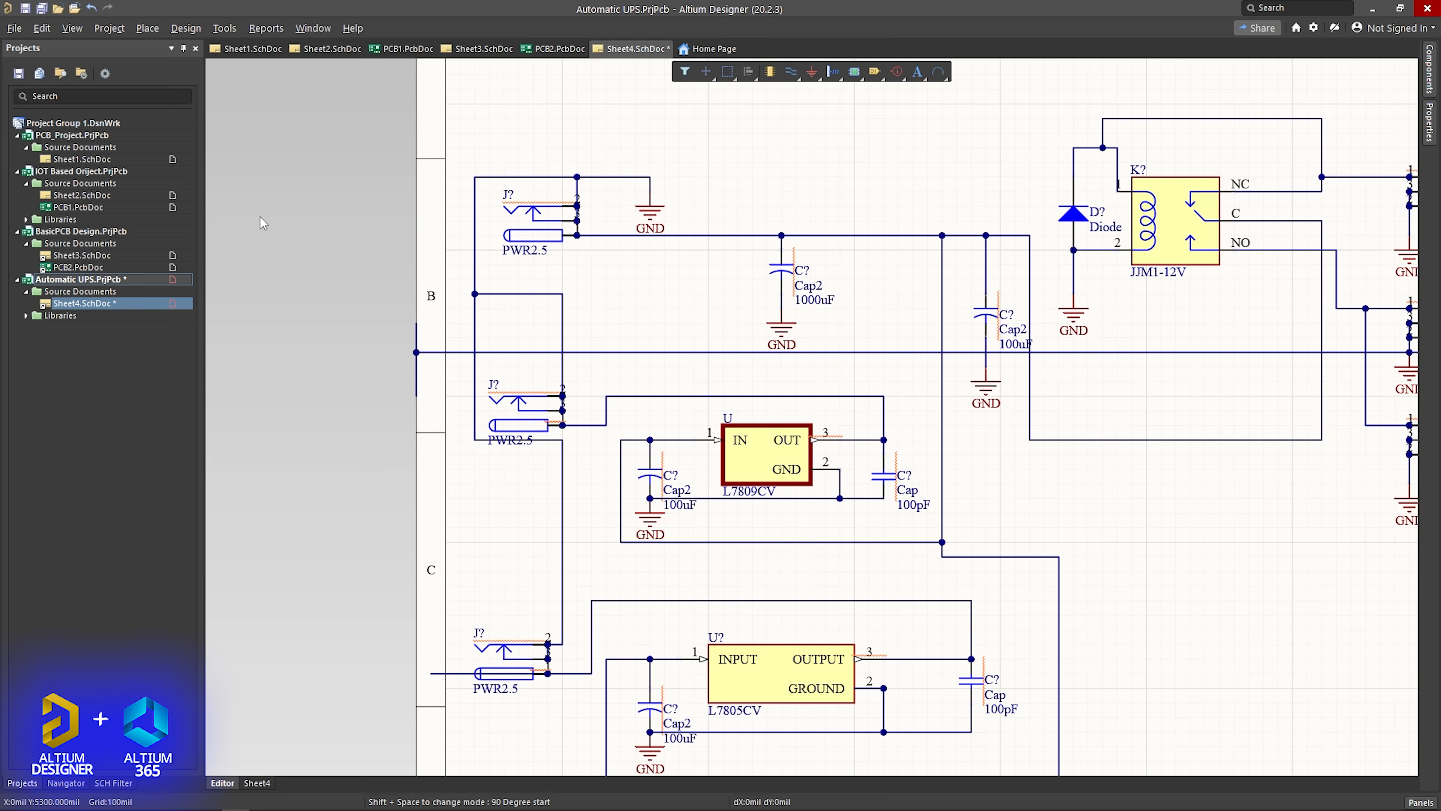
left_click(1429, 69)
left_click(1228, 95)
left_click(1225, 195)
left_click(531, 126)
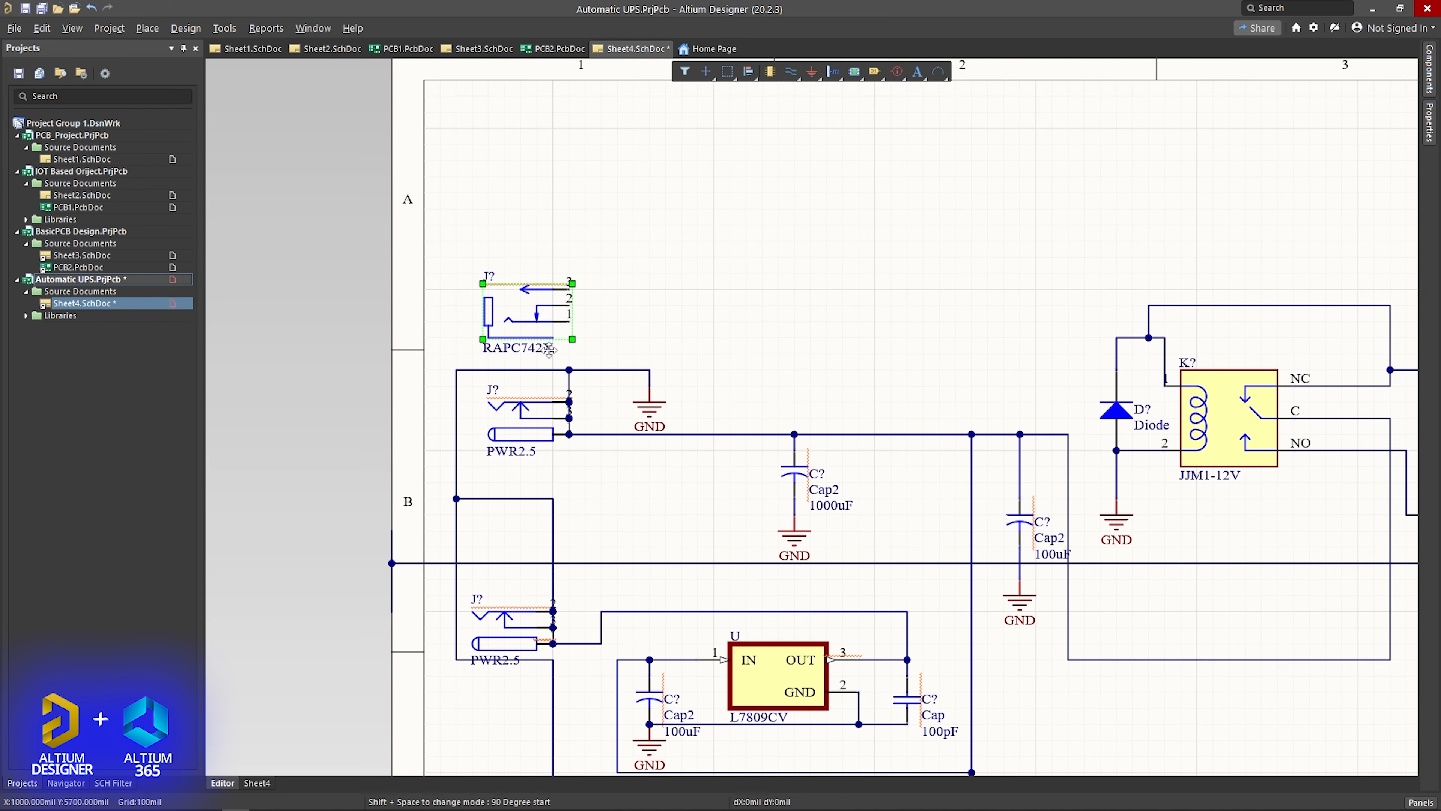
- Delete the uppermost PWR2.5 input jack and its attached wires, and move the RAPC742X and the GND symbol into its place
left_click(525, 420)
key("Delete")
left_click(455, 419)
key("Delete")
left_click(613, 371)
key("Delete")
left_click_drag(559, 304, 539, 450)
left_click(456, 528)
key("Delete")
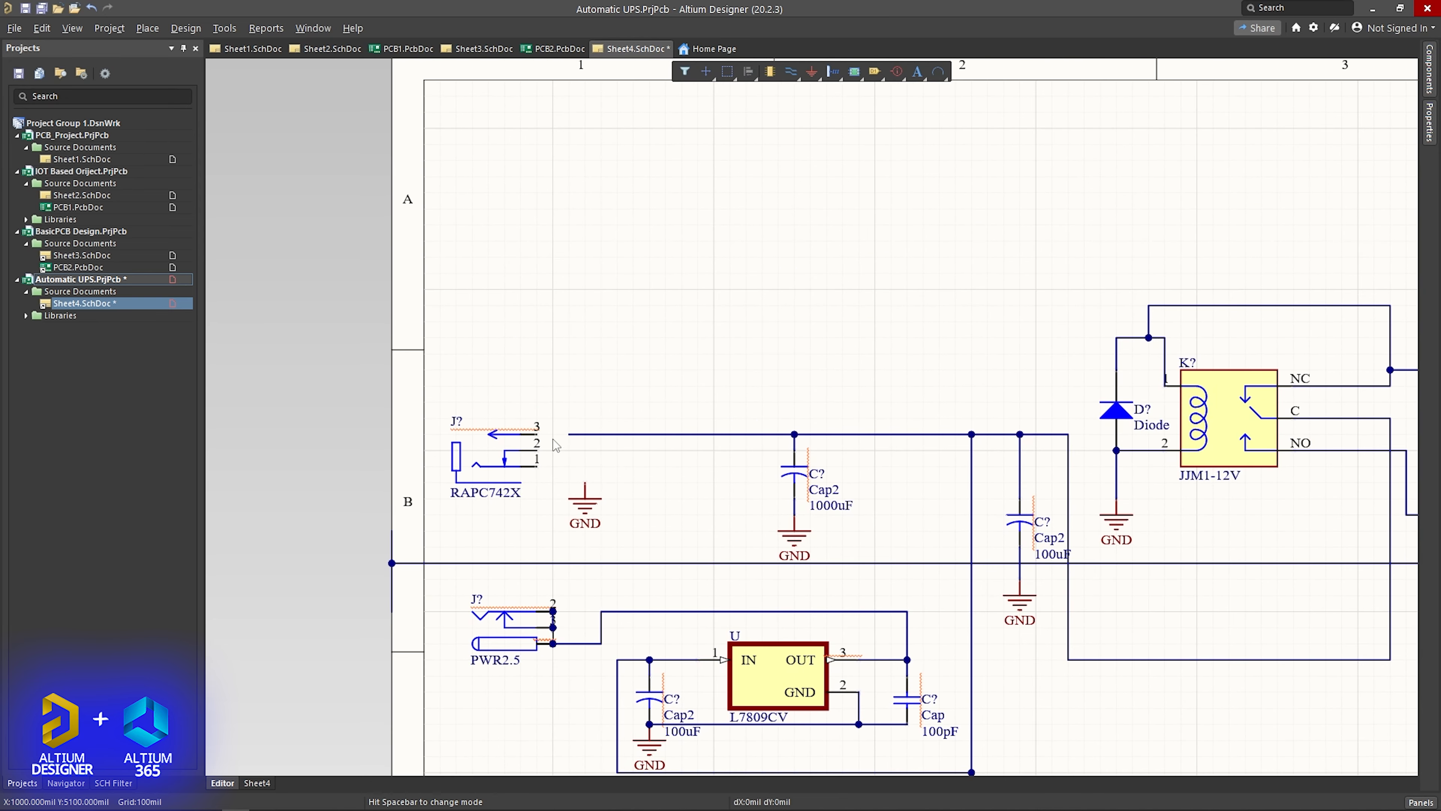
- Wire pin 3 of the RAPC742X to the capacitors' supply line
key("ctrl+w")
left_click(569, 434)
left_click(537, 434)
right_click(537, 434)
- Open the RAPC742X properties and examine its pins, parameters and footprint, including the footprint's 3D view
double_click(504, 463)
left_click(1281, 144)
left_click(1246, 144)
scroll(1300, 511, "down", 4)
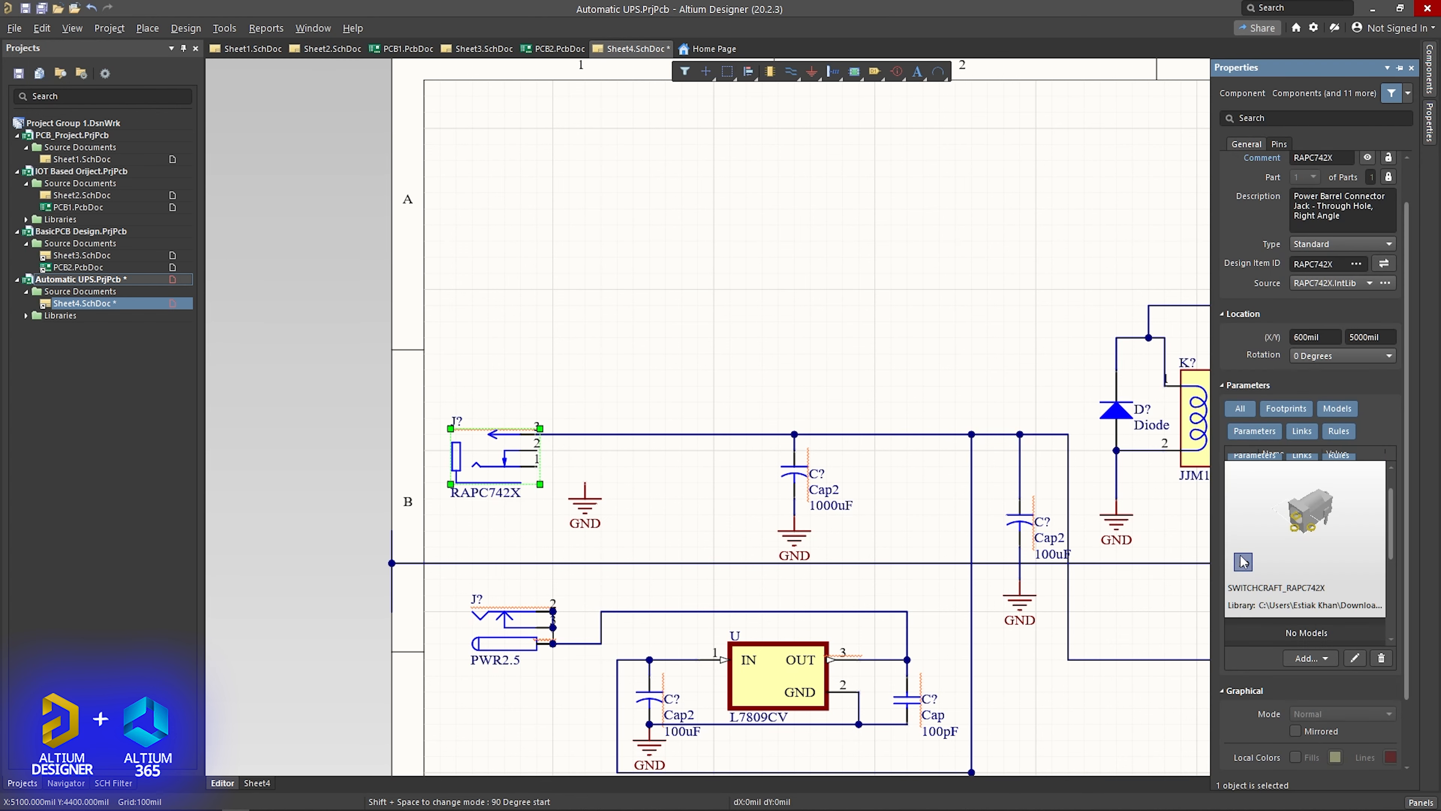
left_click(1243, 567)
scroll(1324, 569, "down", 4)
left_click(1230, 617)
scroll(1305, 505, "up", 3)
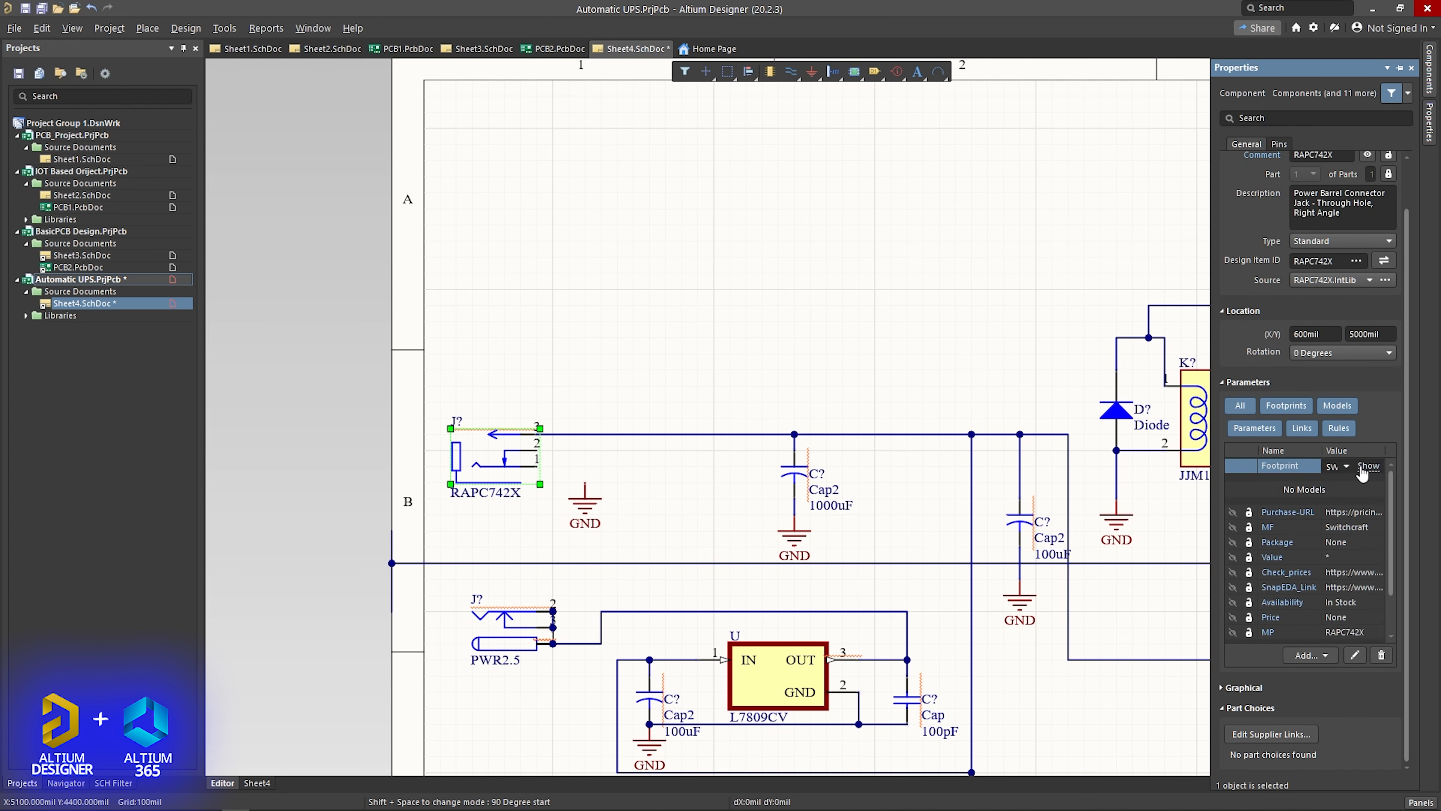
- Wire the uppermost RAPC742X input jack's pin 1 and sleeve line to the GND symbol beside it
left_click(913, 353)
key("ctrl+w")
left_click(585, 483)
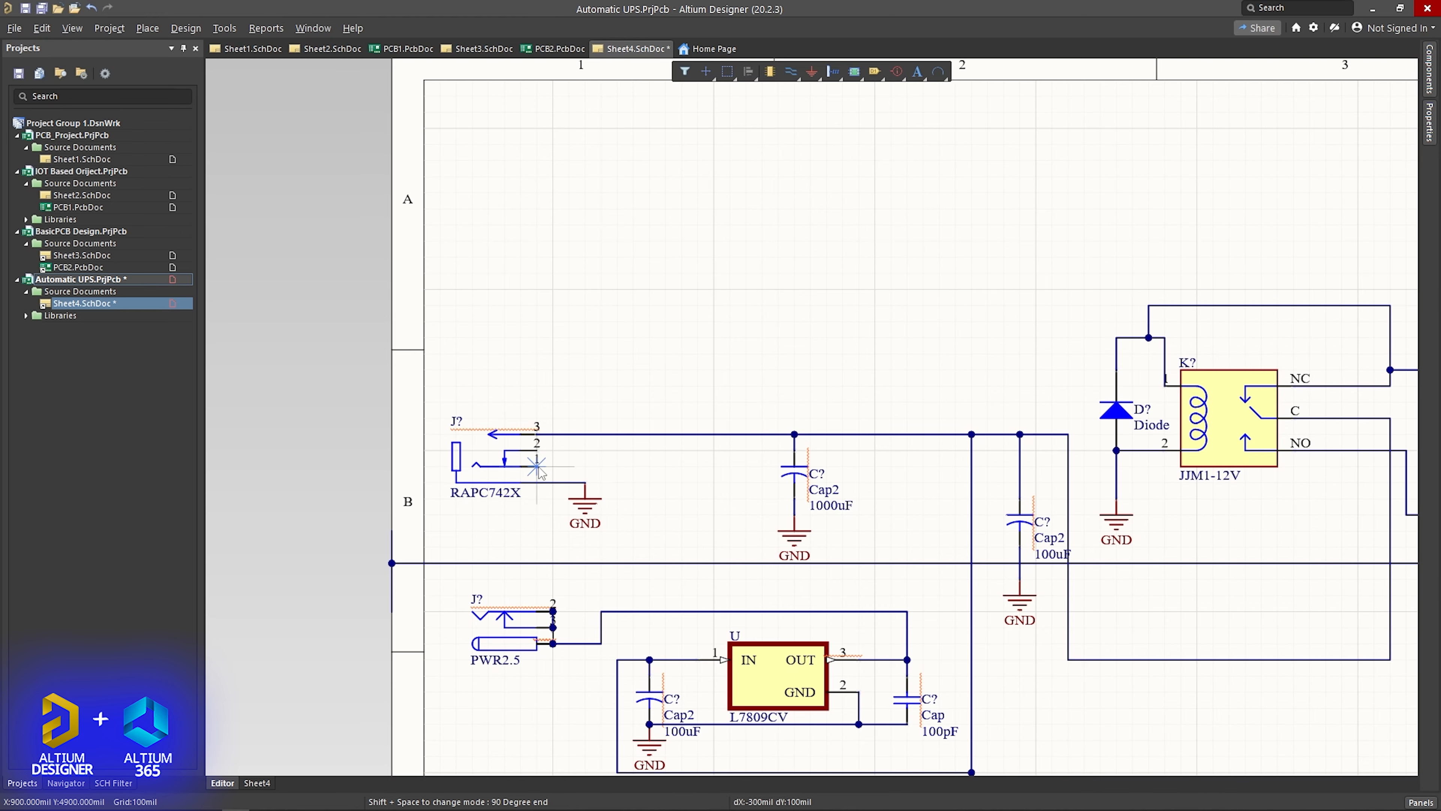
left_click(537, 466)
- Delete the long stray horizontal wire, the two remaining PWR2.5 input jacks and the leftover wire at the lowest jack
scroll(521, 473, "down", 3)
scroll(521, 473, "down", 2, "ctrl")
left_click(675, 393)
key("Delete")
scroll(674, 428, "up", 1)
left_click(483, 465)
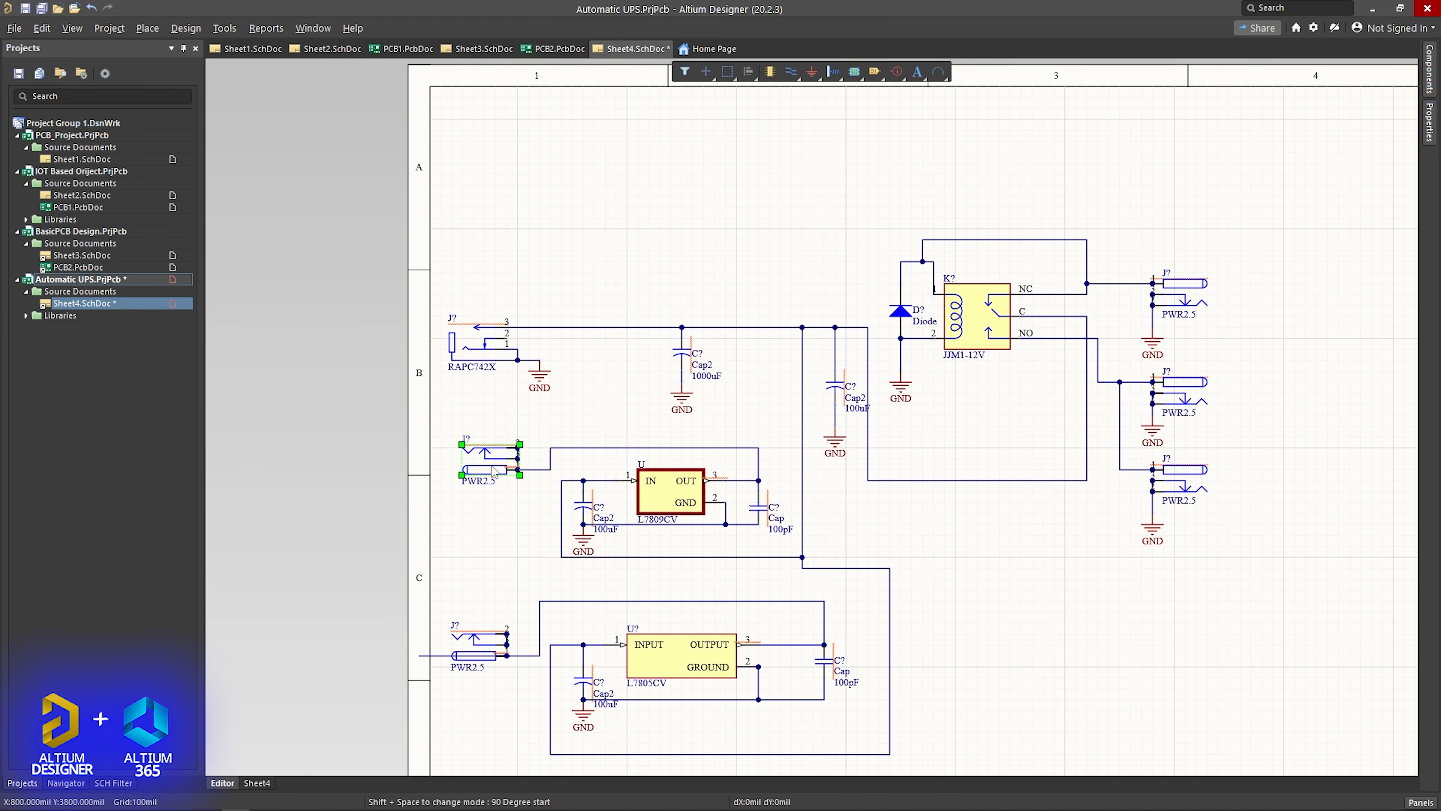
key("Delete")
left_click(488, 640)
key("Delete")
left_click(436, 657)
key("Delete")
- Copy the wired RAPC742X jack with its GND symbol beside the L7809CV and wire its pin 3 to the regulator's output line
left_click(542, 379)
left_click(523, 360, "shift")
left_click(485, 342, "shift")
key("ctrl+c")
key("ctrl+v")
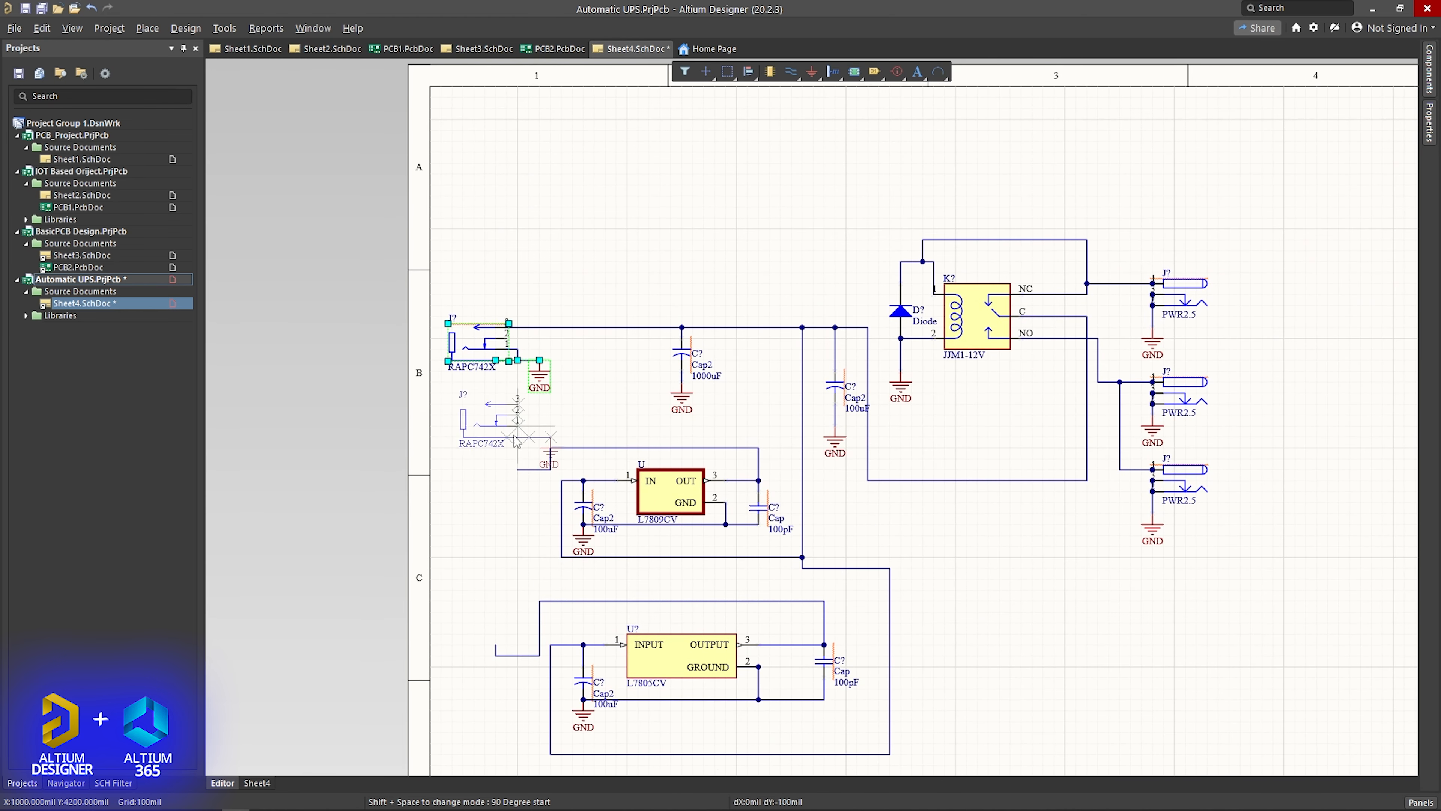
left_click(497, 528)
scroll(496, 576, "up", 2, "ctrl")
key("ctrl+w")
left_click(496, 402)
left_click(533, 402)
- Paste another RAPC742X jack with its GND symbol beside the L7805CV and reroute the regulator's output wire towards pin 3
scroll(530, 409, "down", 2)
key("ctrl+v")
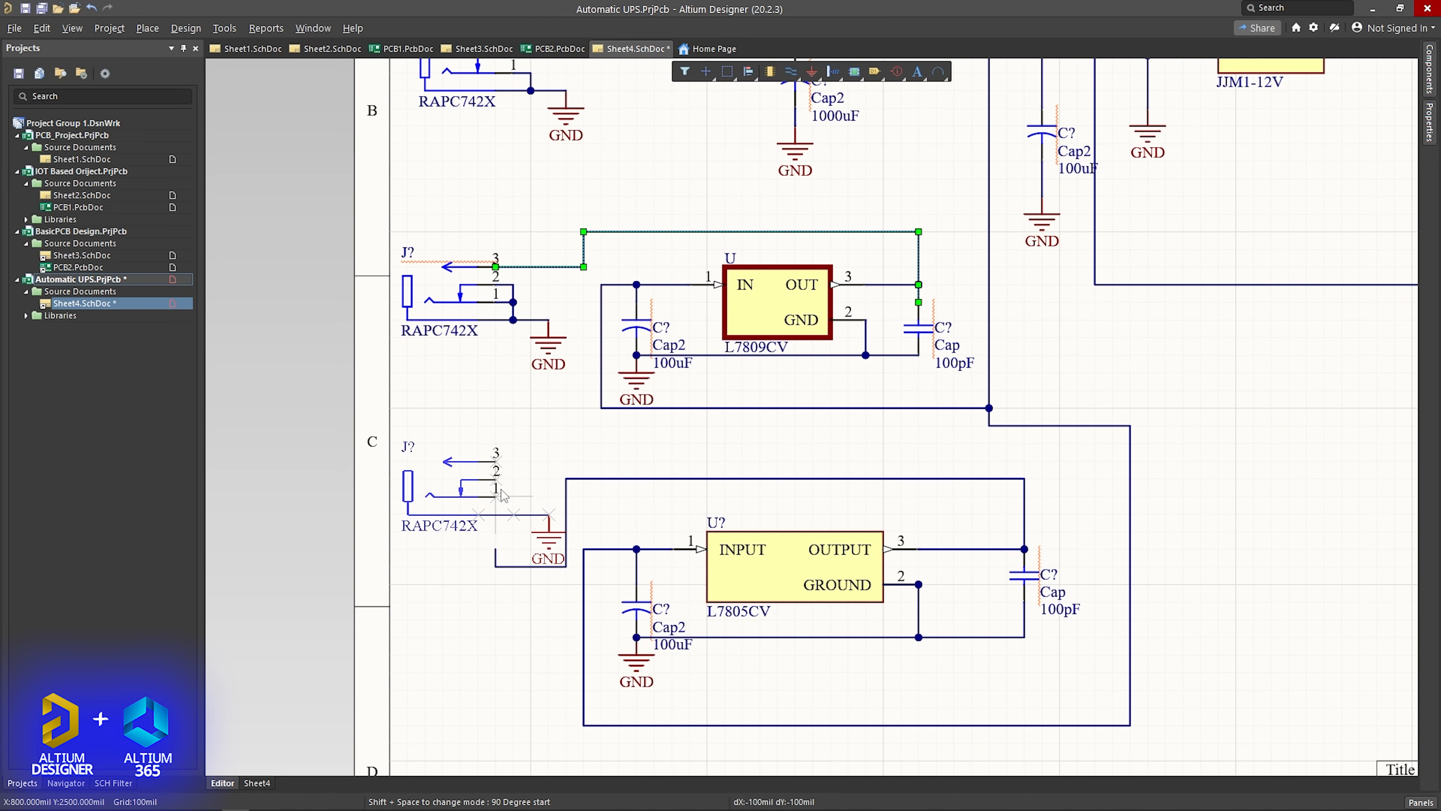
left_click(496, 513)
left_click_drag(513, 567, 548, 461)
left_click(532, 531)
left_click(548, 561)
key("ctrl+z")
left_click_drag(533, 542, 496, 461)
- Wire pins 1 and 2 of the lowest input jack to GND, and join pins 1 and 2 of the uppermost jack
key("ctrl+w")
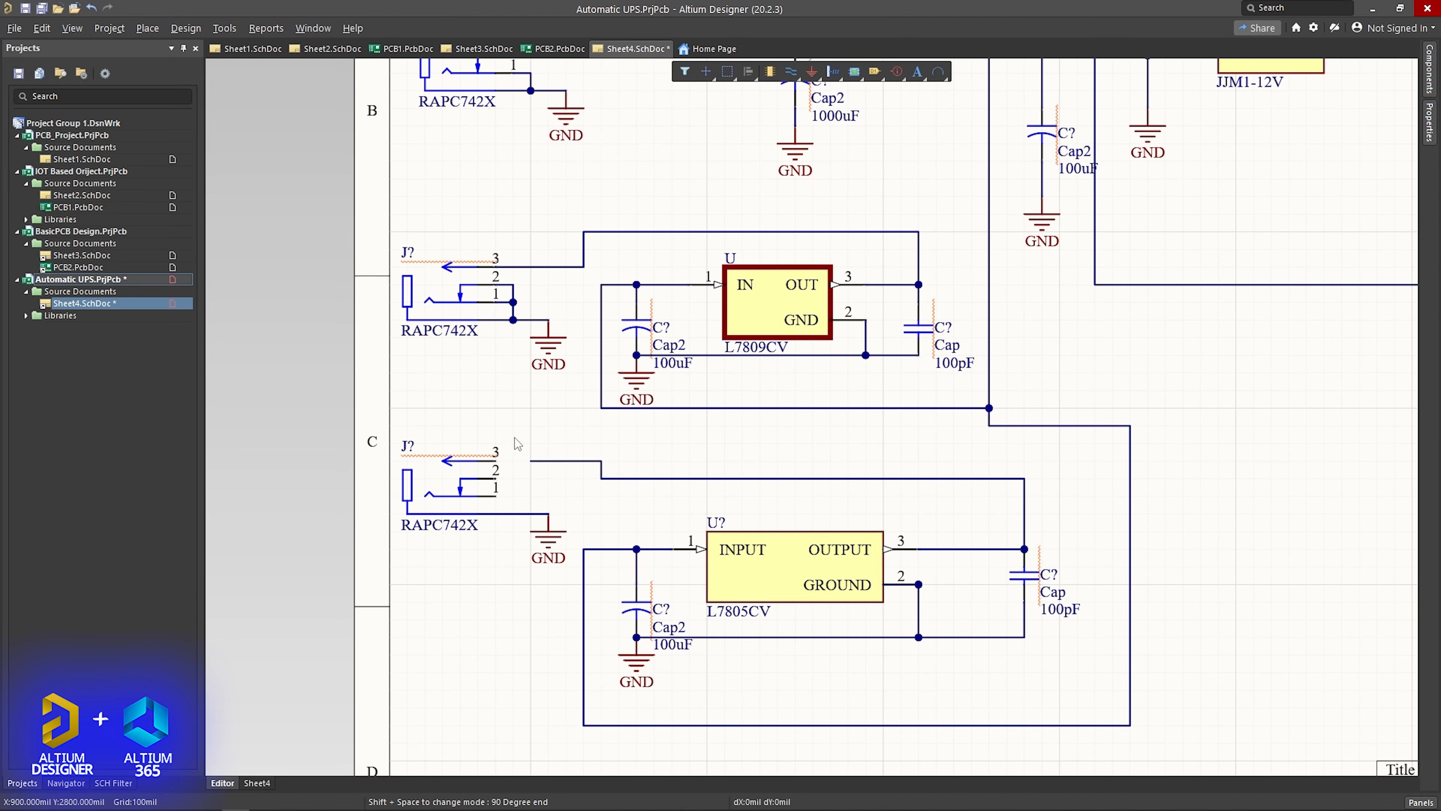
left_click(495, 479)
left_click(496, 496)
left_click(496, 496)
left_click(531, 514)
scroll(527, 506, "up", 5)
left_click(514, 169)
left_click(531, 186)
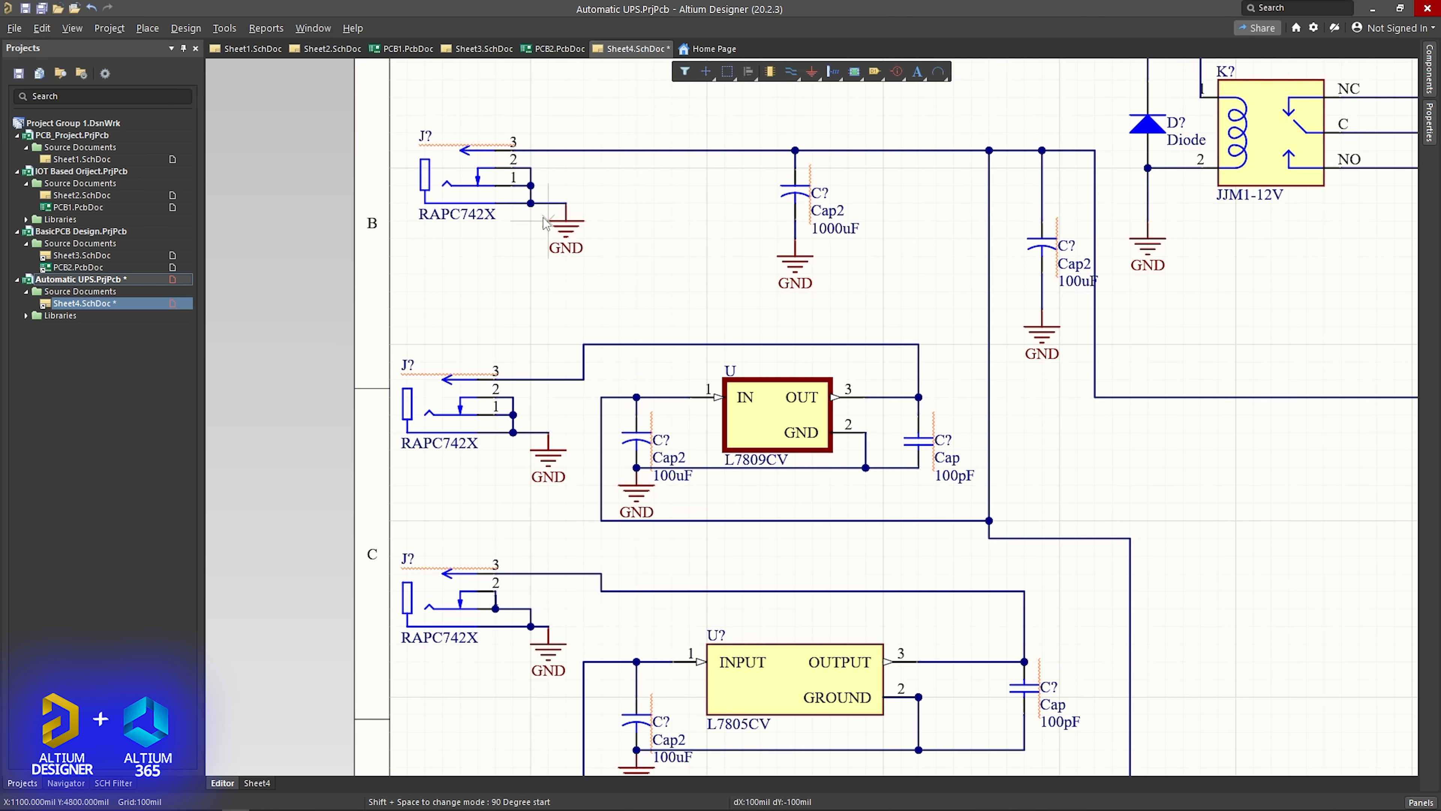
- Replace the uppermost PWR2.5 output jack on the relay's NC line with a RAPC742X rotated 180 degrees
scroll(544, 306, "down", 5)
scroll(545, 306, "up", 5)
scroll(545, 305, "down", 3, "ctrl")
scroll(876, 372, "up", 2, "ctrl")
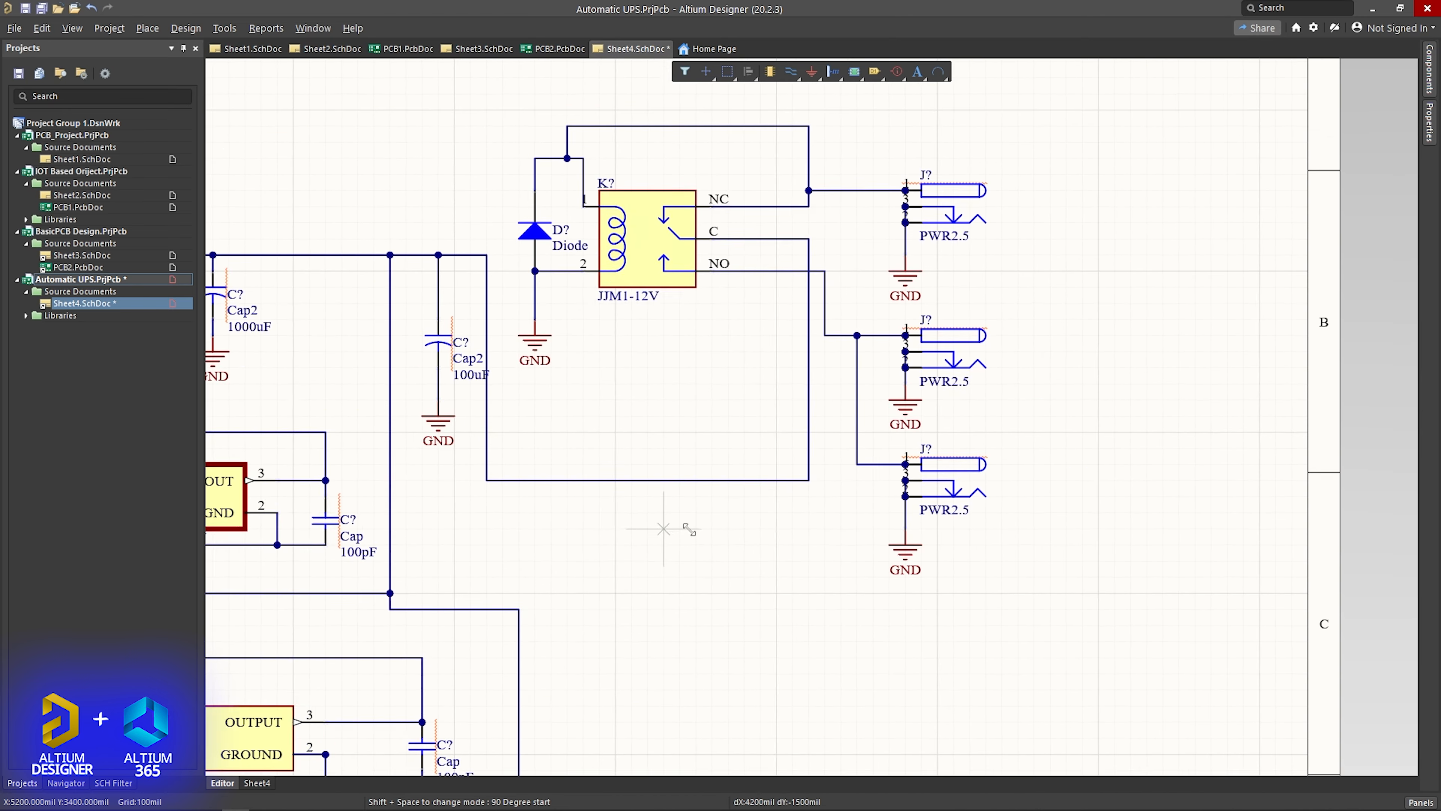
scroll(1164, 316, "down", 3, "ctrl")
left_click(1231, 275)
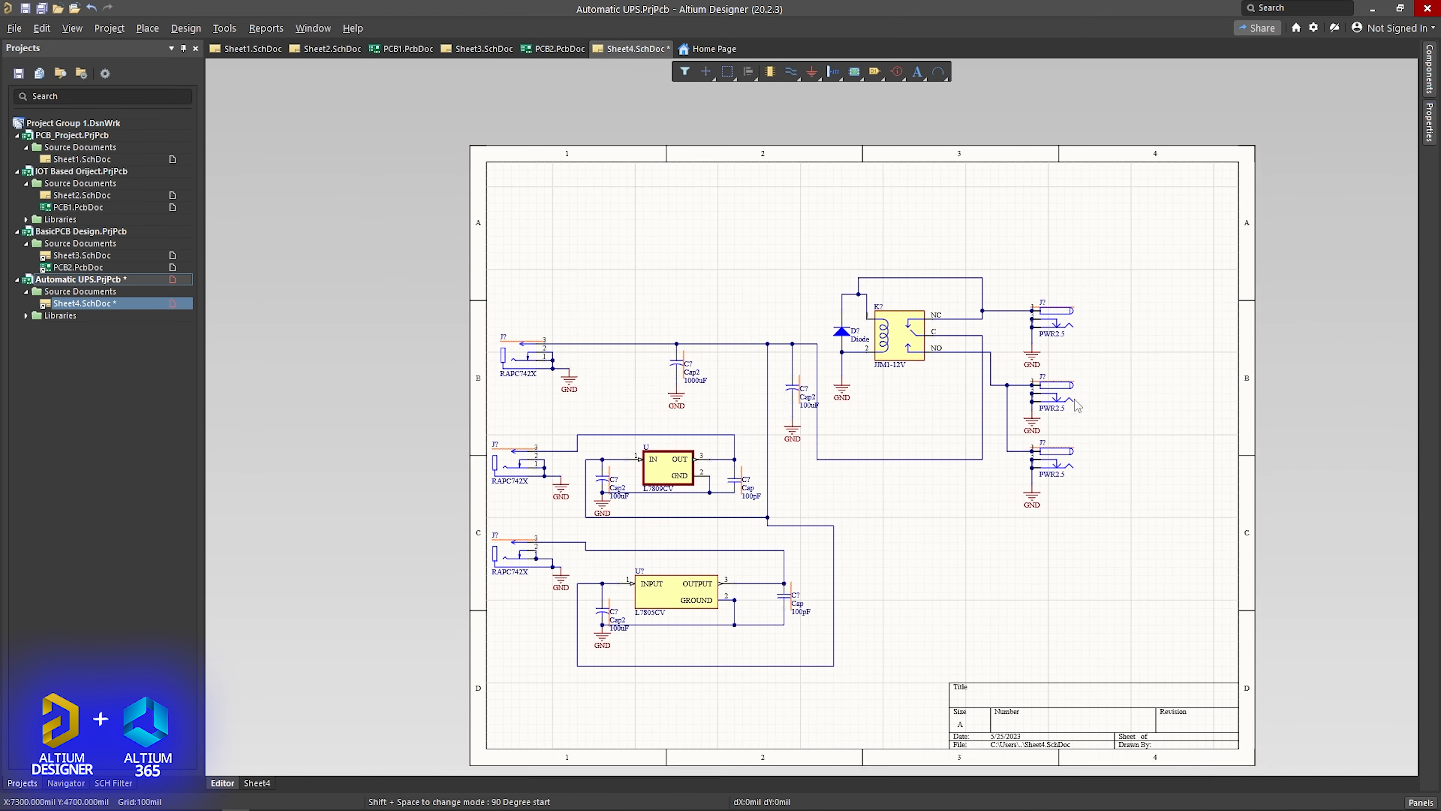
scroll(766, 322, "up", 3, "ctrl")
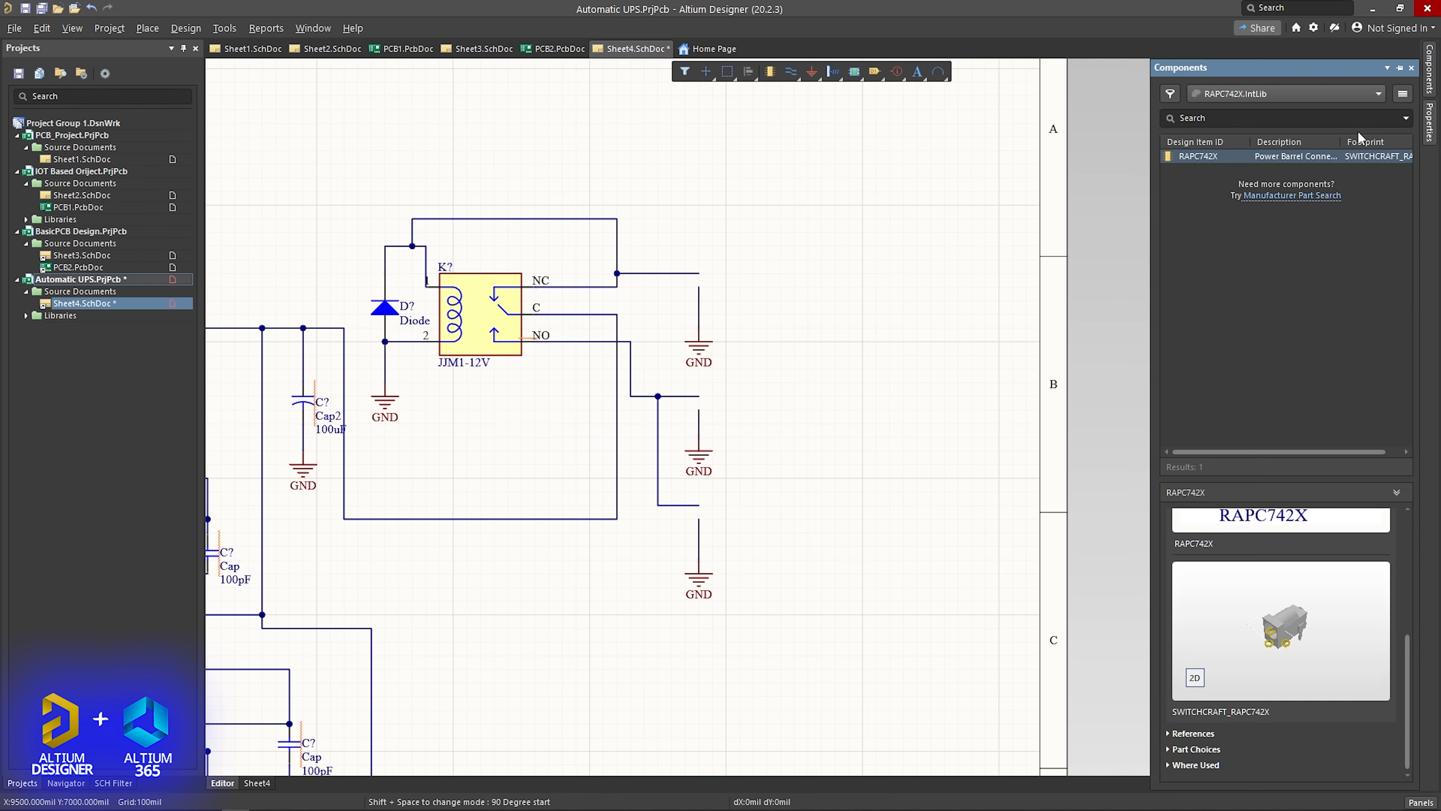
left_click_drag(1238, 187, 749, 252)
right_click(710, 78)
left_click(778, 204)
key("space")
- Move the NC output jack's GND symbol to the jack's far side and wire joined pins 1 and 2 to it
scroll(720, 318, "up", 4, "ctrl")
left_click(704, 222)
left_click_drag(674, 363, 967, 276)
scroll(1049, 203, "up", 4)
left_click(704, 349)
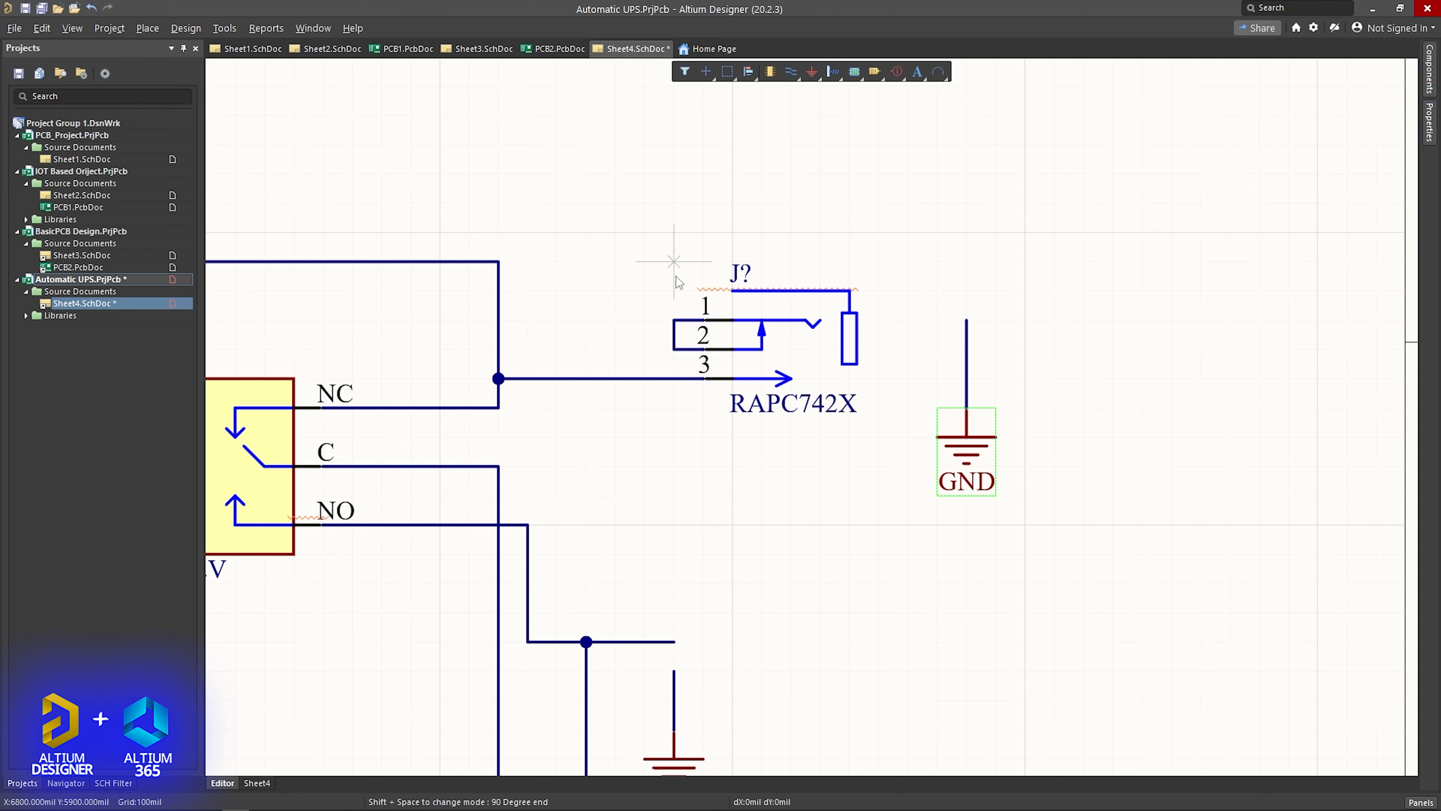
left_click(704, 321)
left_click(704, 262)
left_click(966, 320)
- Copy the wired RAPC742X output jack with its GND symbol onto both NO line outputs and delete the old GND symbol
scroll(792, 335, "down", 2)
left_click(803, 199)
left_click(967, 338)
left_click(967, 250, "shift")
left_click(795, 231, "shift")
key("ctrl+v")
left_click(644, 645)
left_click(674, 574)
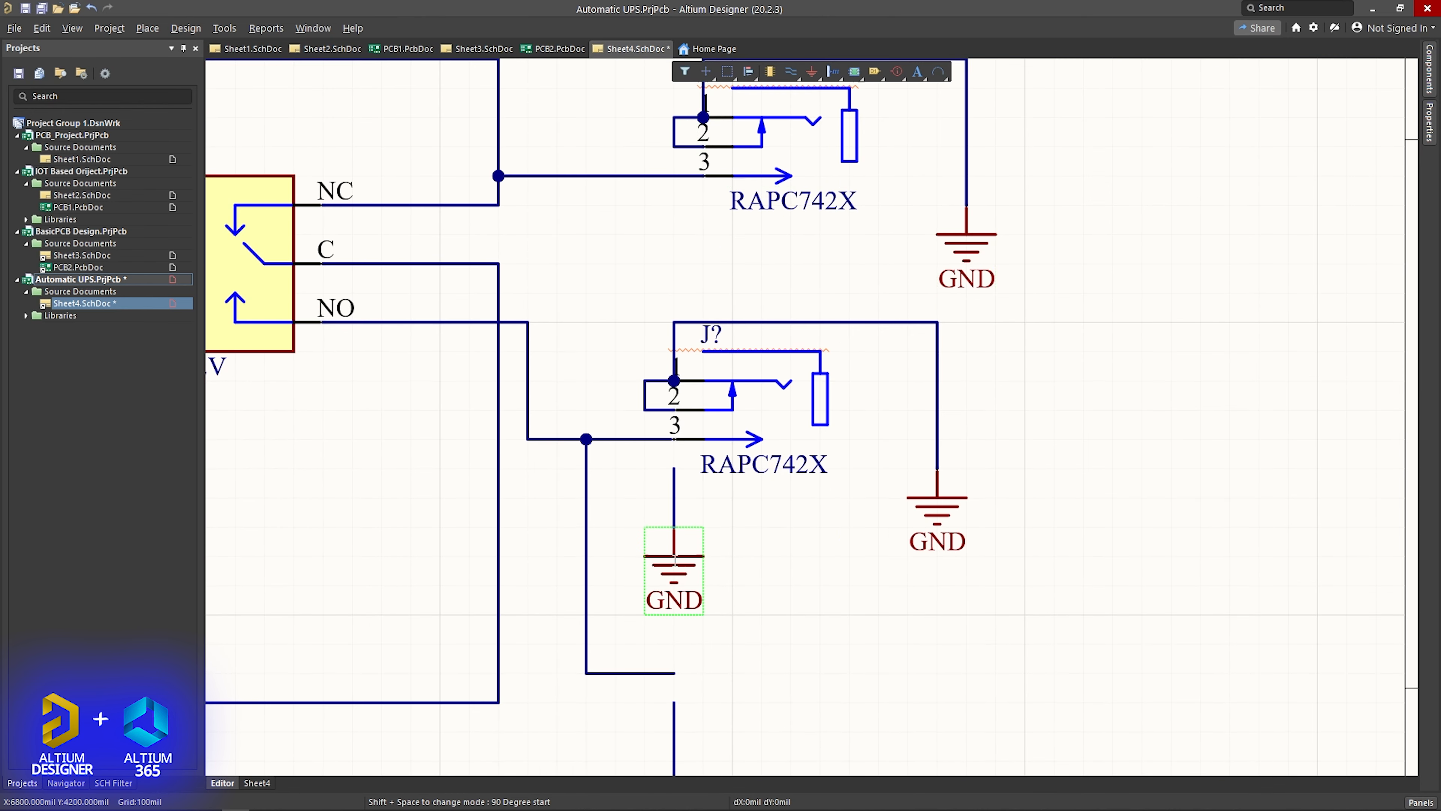
key("Delete")
scroll(719, 511, "down", 7)
key("ctrl+v")
left_click(644, 588)
- Delete the wire segments joining the three RAPC742X input jacks' sleeve lines to GND, keeping pins 1 and 2 grounded
scroll(686, 484, "down", 4, "ctrl")
scroll(491, 453, "up", 4, "ctrl")
left_click(507, 397)
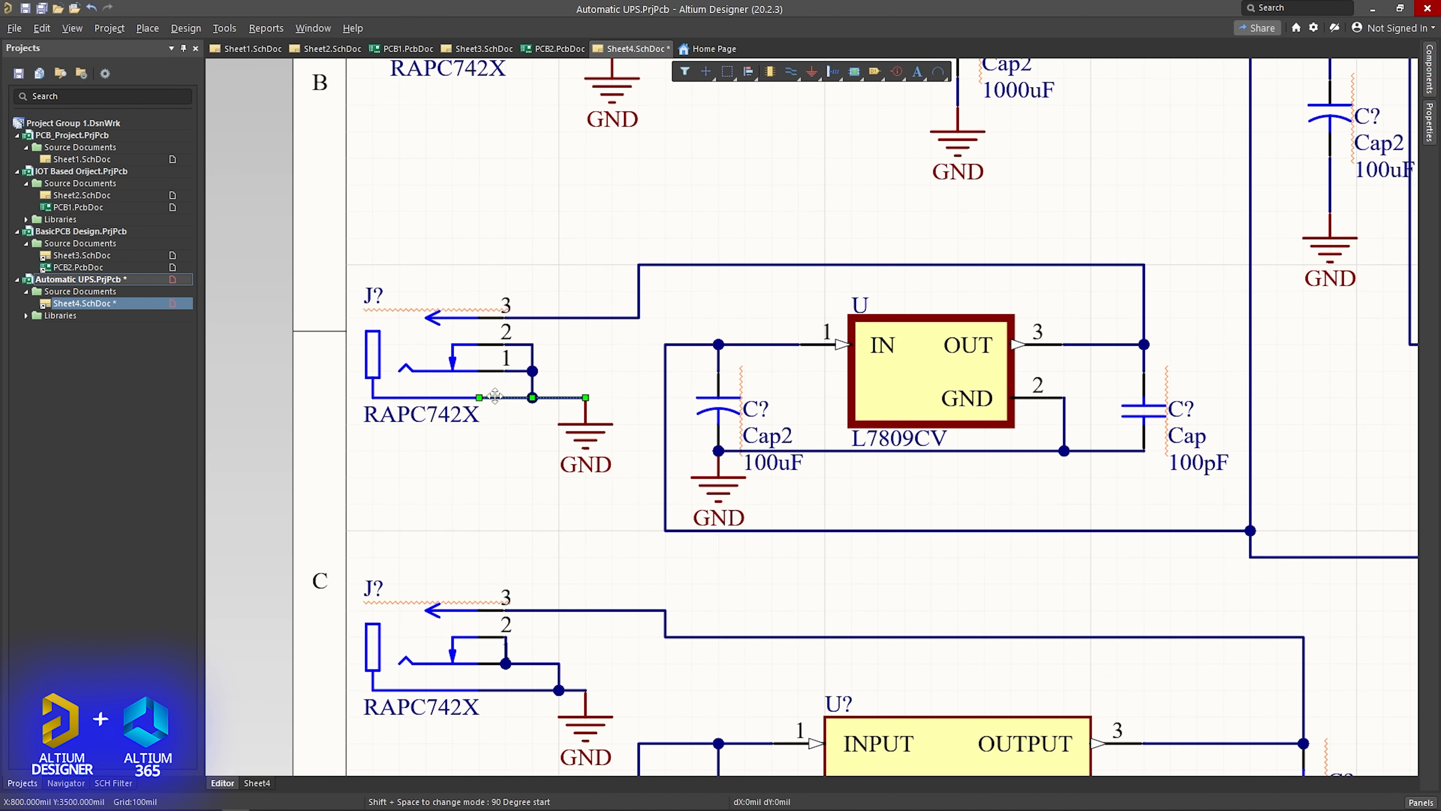
key("Delete")
scroll(531, 473, "up", 3)
left_click(533, 345)
key("Delete")
left_click(611, 344)
scroll(536, 463, "down", 5)
left_click(537, 465)
key("Delete")
scroll(582, 534, "down", 2)
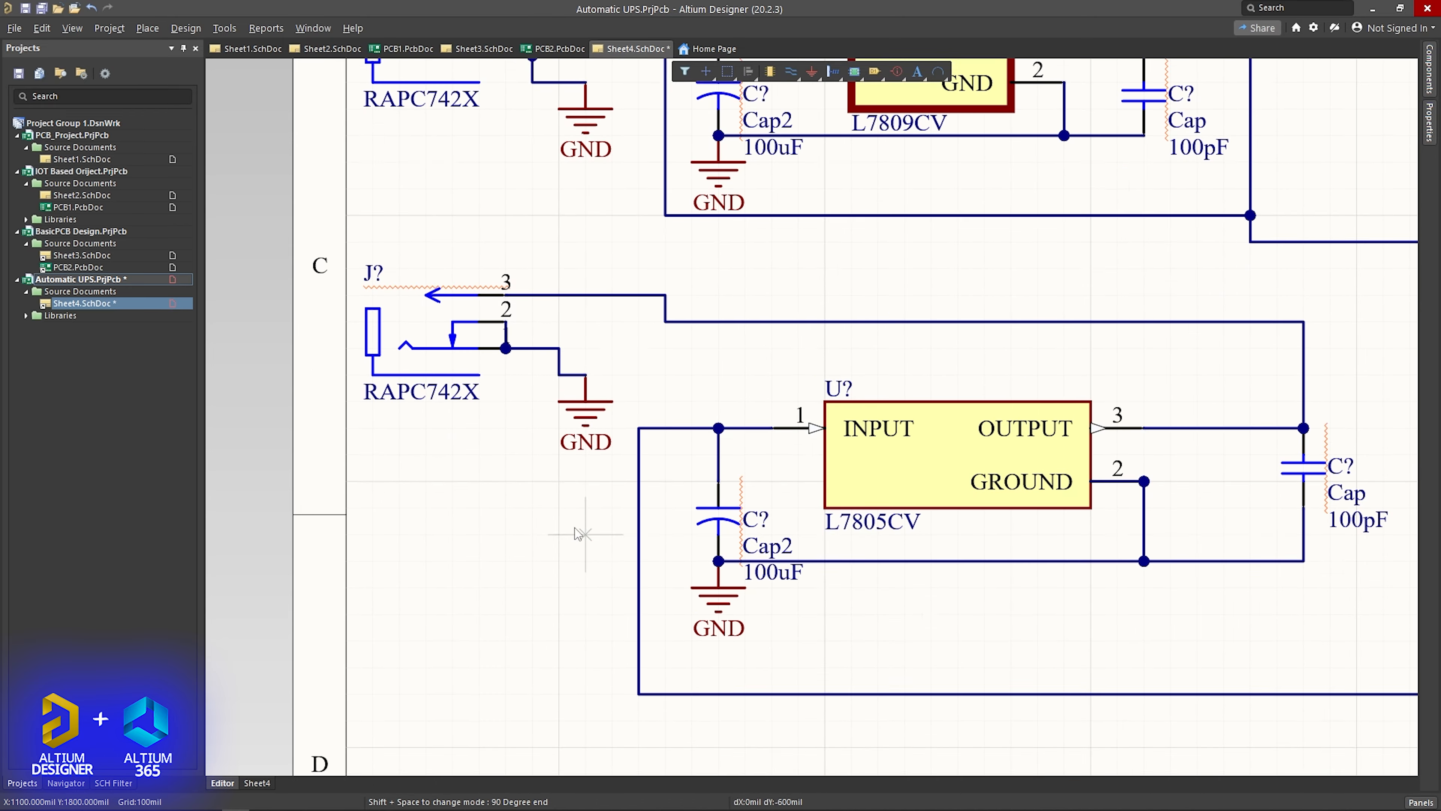
- Replace the 100uF Cap2 on the supply line near the relay with an EEUFK1C222S capacitor from its library
scroll(582, 535, "down", 4, "ctrl")
scroll(823, 309, "up", 4, "ctrl")
left_click(994, 319)
key("Delete")
left_click(1430, 69)
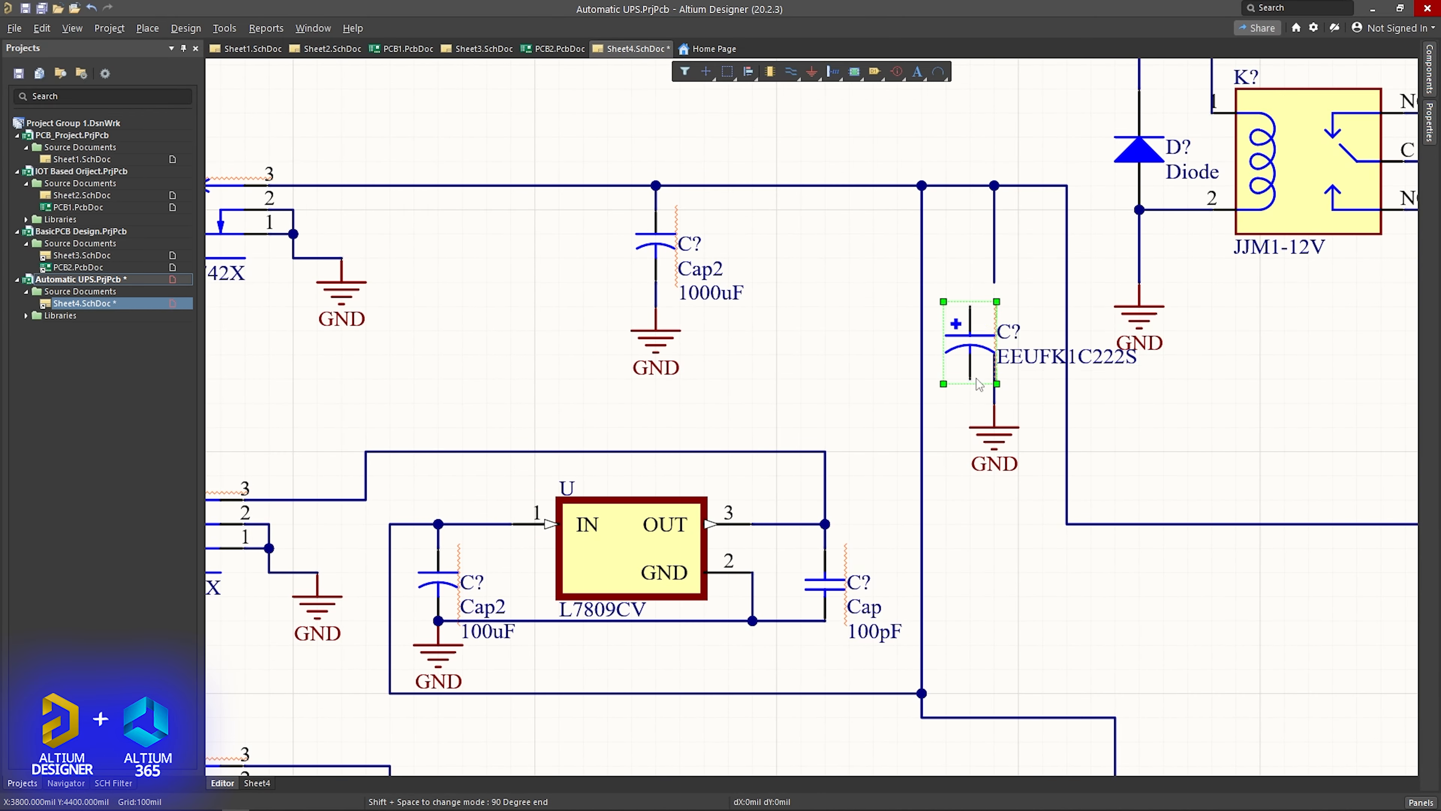
left_click(994, 312)
- Replace the 100uF Cap2 at the L7809CV input with a copy of the EEUFK1C222S capacitor
scroll(959, 387, "down", 4)
left_click(438, 493)
key("Delete")
left_click(994, 229)
key("ctrl+c")
key("ctrl+v")
left_click(438, 491)
- Replace the 100uF Cap2 at the L7805CV input with another copy of the EEUFK1C222S capacitor
scroll(545, 577, "down", 3)
scroll(542, 572, "down", 9)
left_click(438, 605)
key("Delete")
key("ctrl+v")
left_click(438, 605)
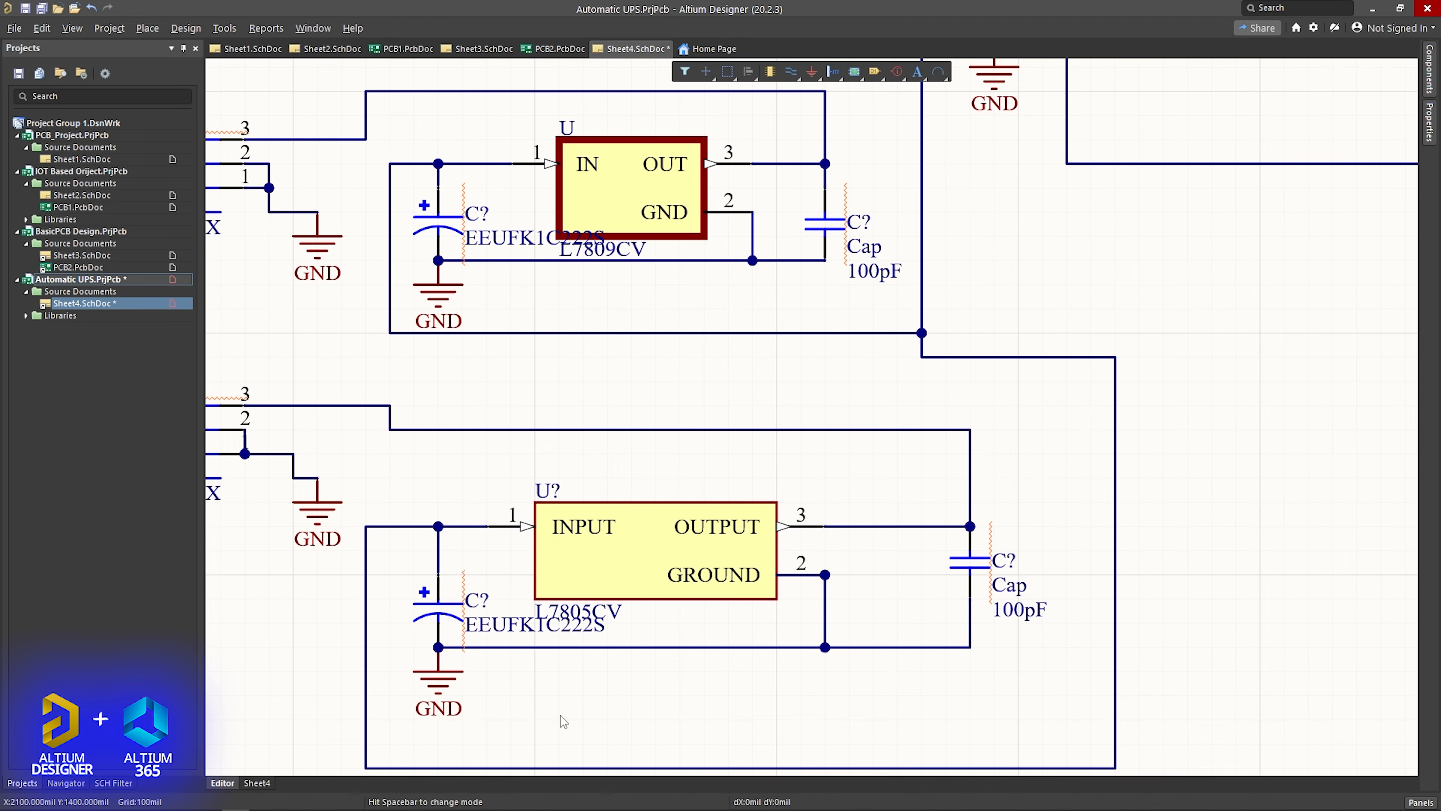
- Save the schematic sheet and the Automatic UPS project
scroll(561, 716, "down", 4, "ctrl")
scroll(689, 503, "down", 1)
scroll(688, 495, "up", 9)
key("ctrl+s")
scroll(882, 507, "down", 2)
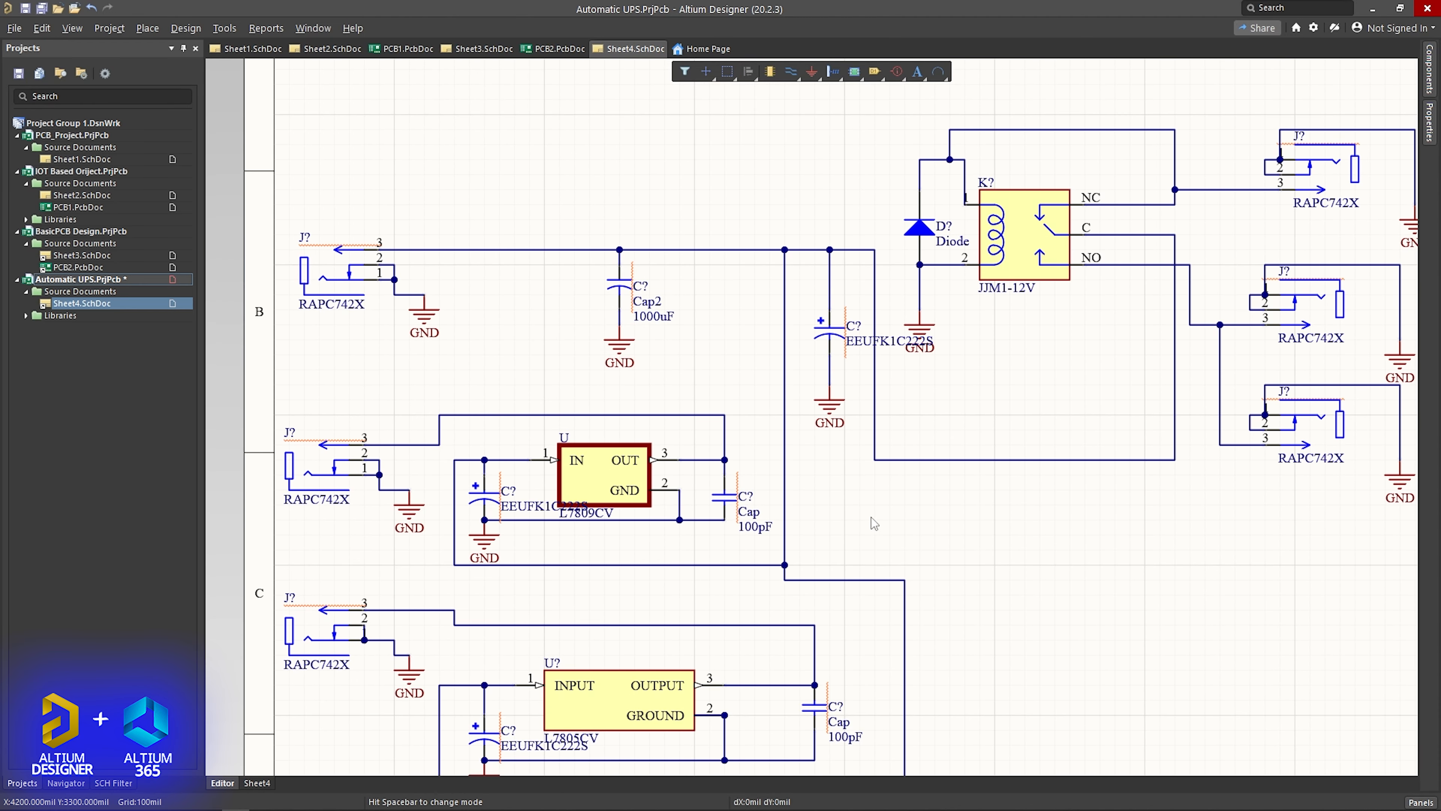
scroll(874, 522, "down", 4, "ctrl")
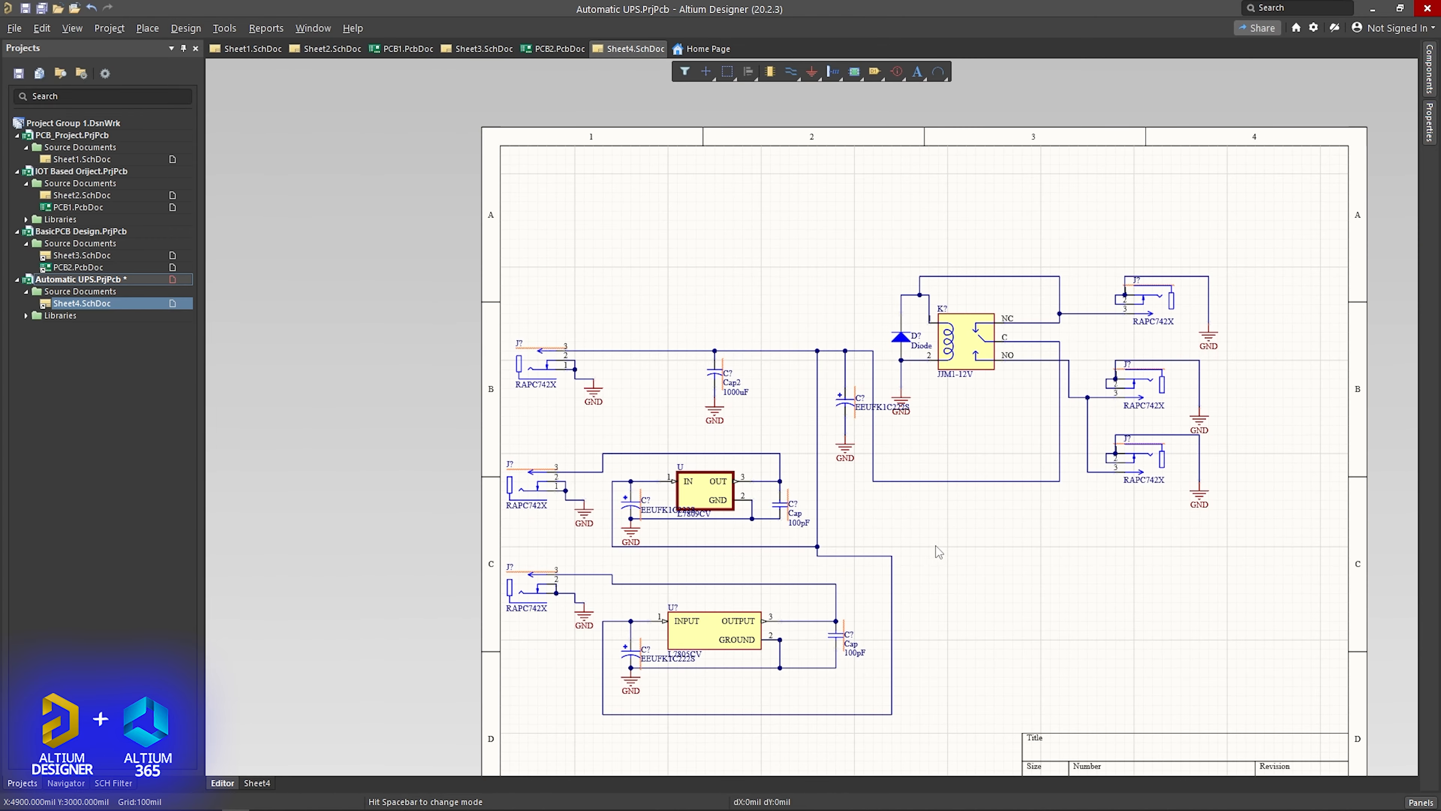
right_click_drag(932, 547, 811, 457)
scroll(654, 489, "up", 2, "ctrl")
scroll(791, 446, "up", 1, "ctrl")
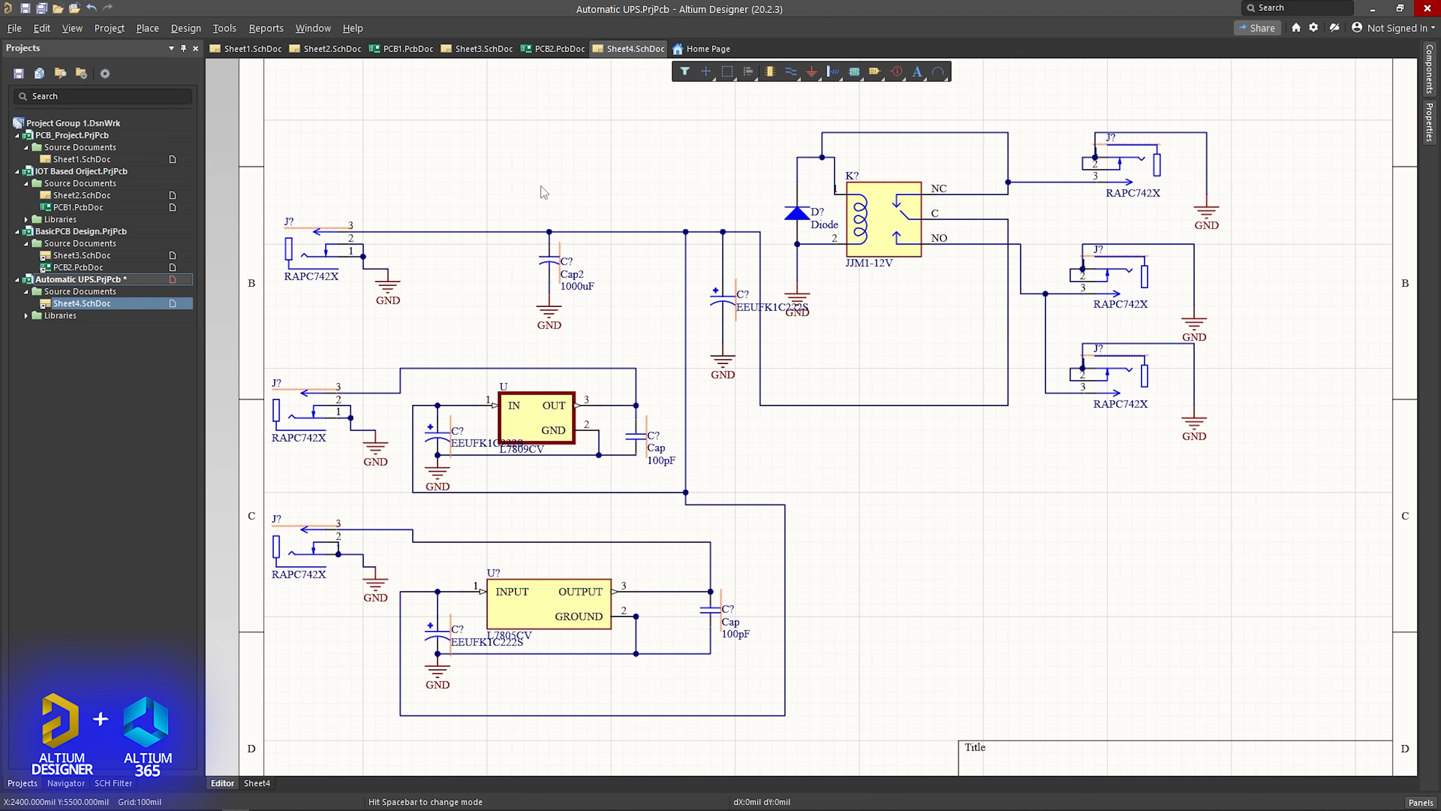
right_click(95, 276)
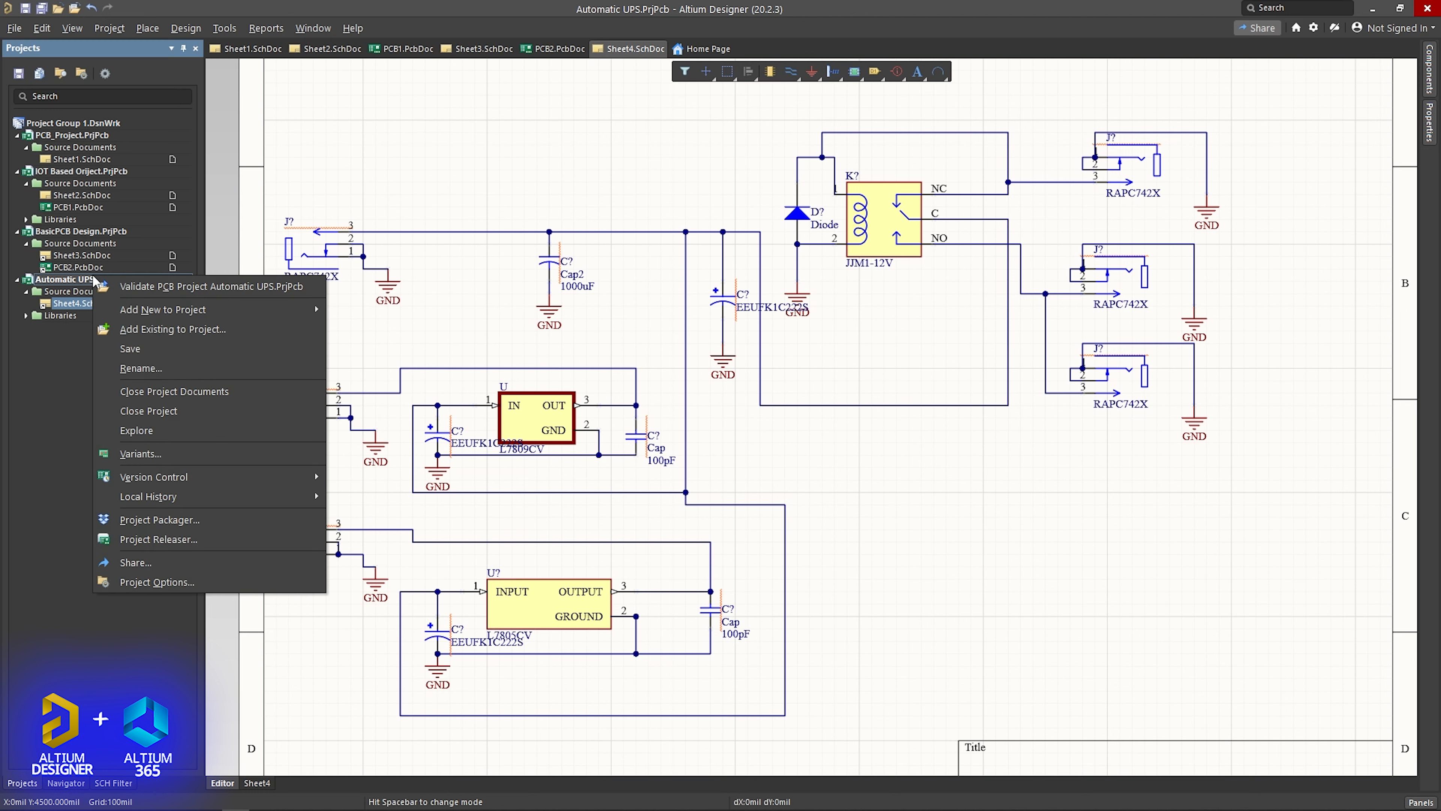
left_click(134, 352)
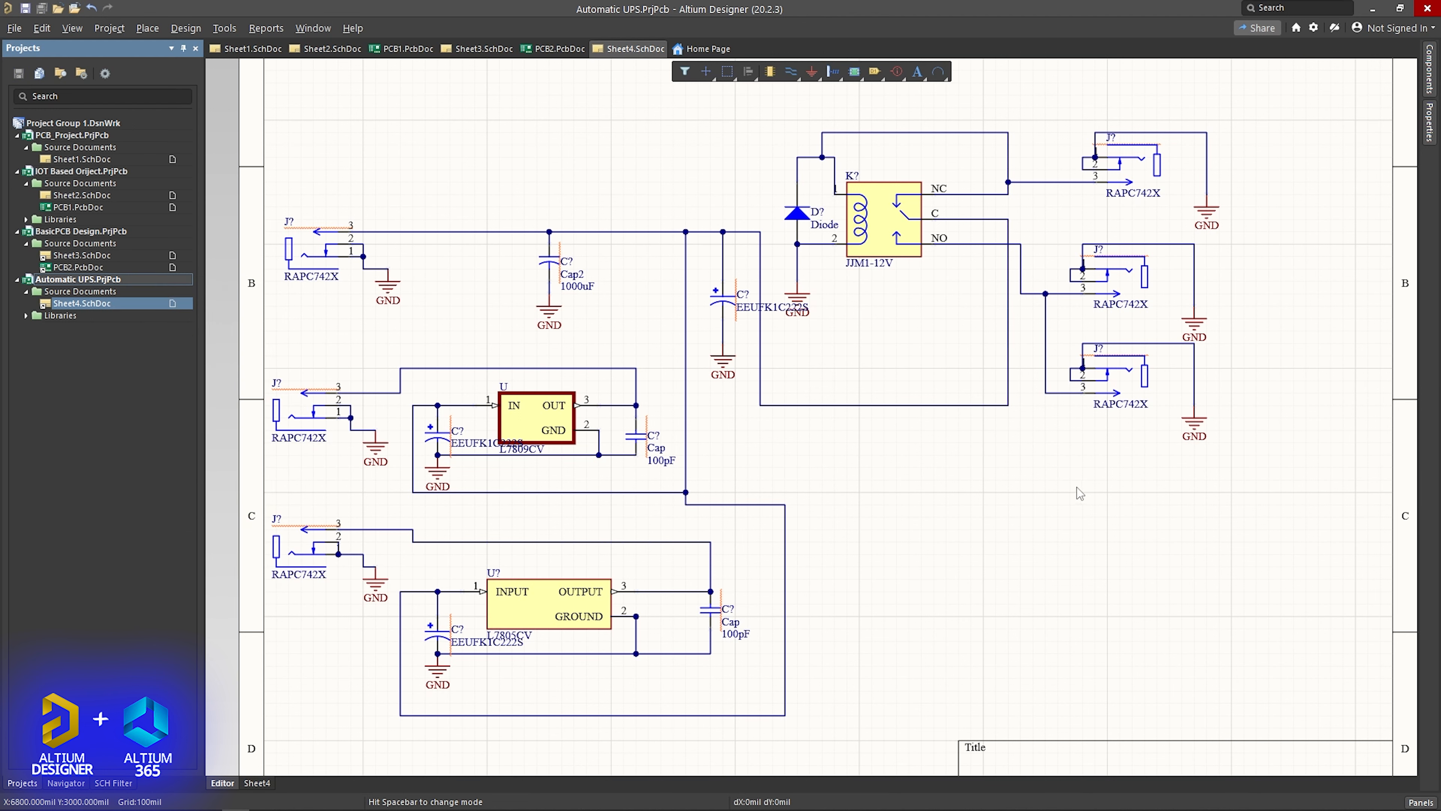
- Annotate the schematic's designators with Annotate Schematics Quietly, accept the changes and save the sheet
left_click(229, 26)
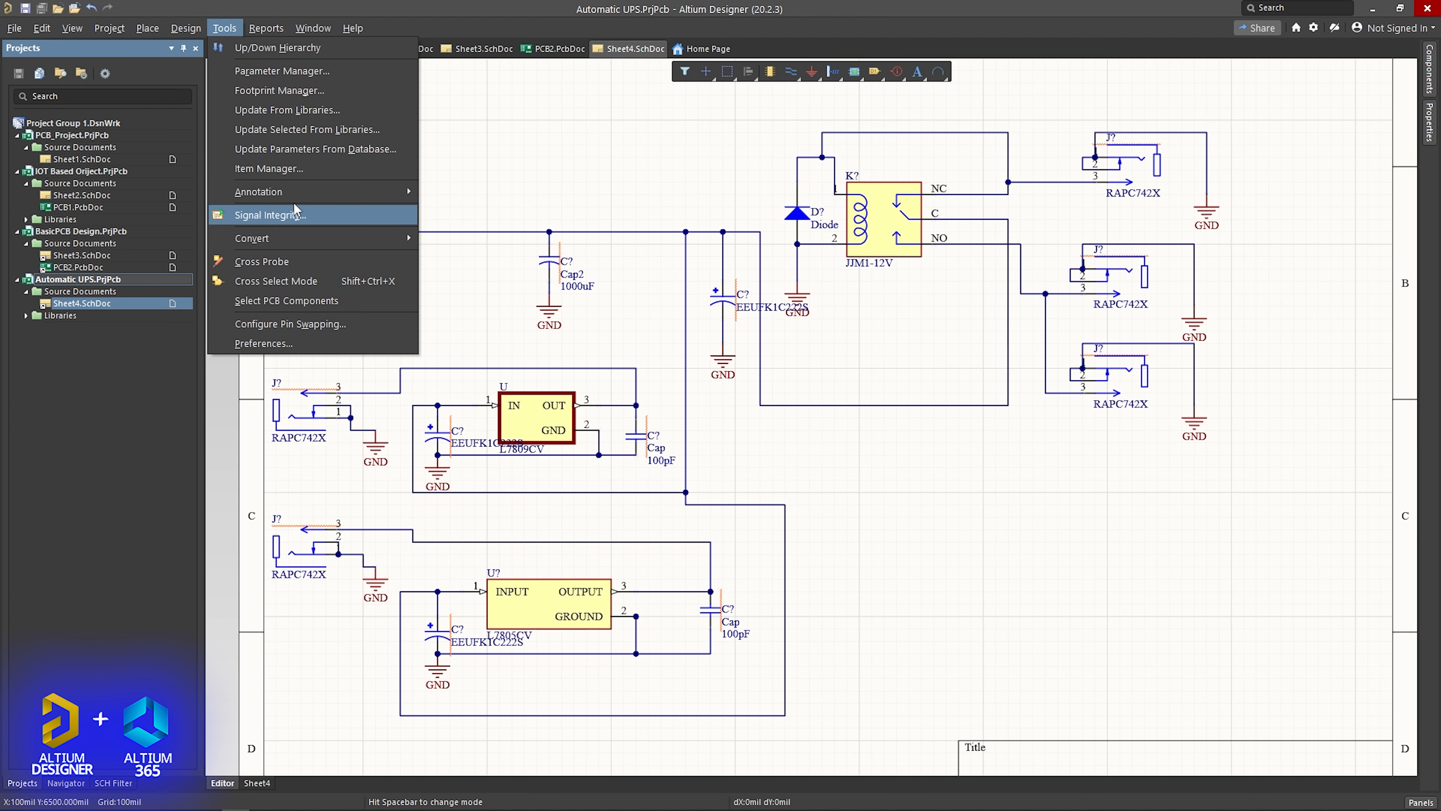
mouse_move(295, 193)
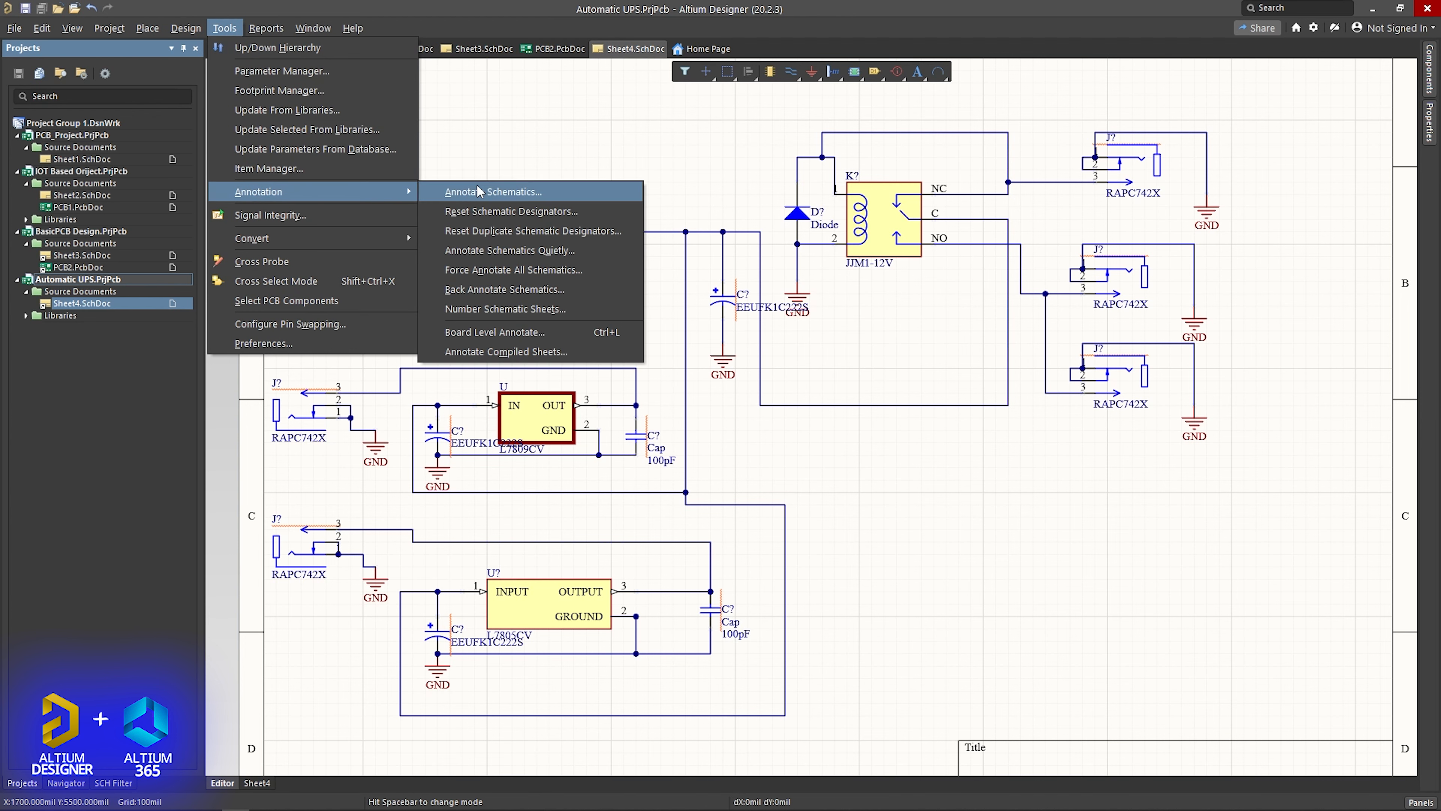
left_click(474, 250)
left_click(751, 451)
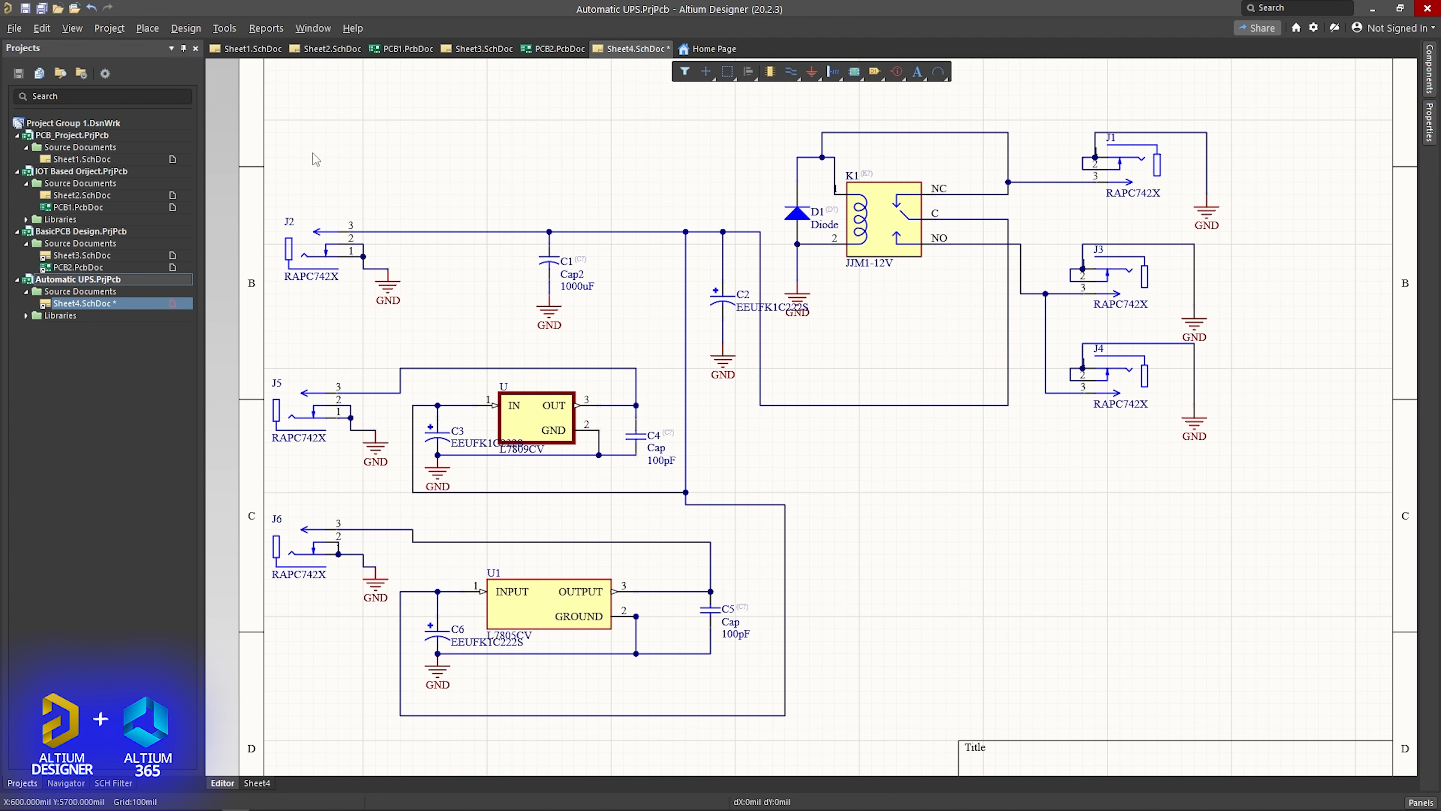
key("ctrl+s")
- Add a new PCB document to the Automatic UPS project, saving it as PCB3.PcbDoc together with the project
left_click(185, 28)
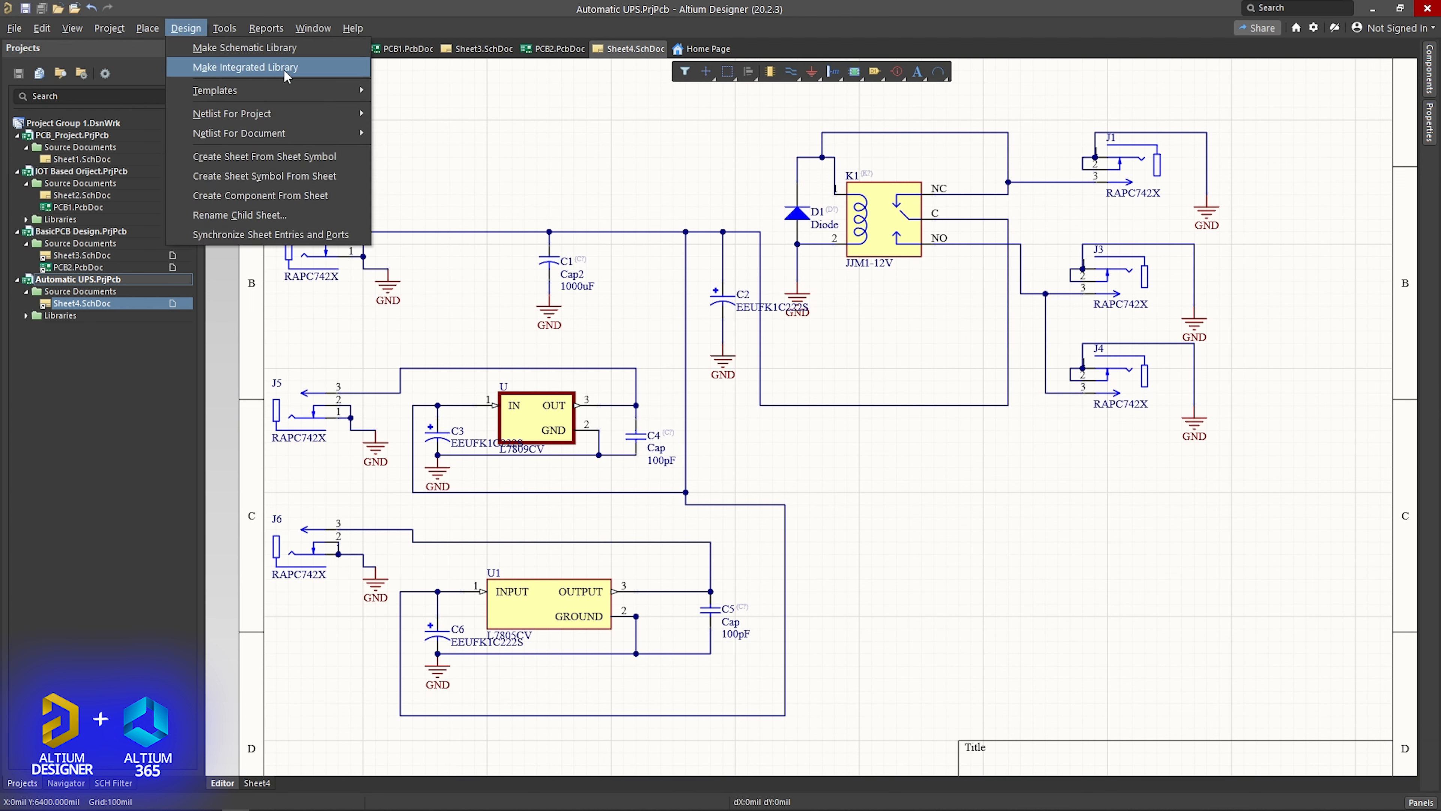
left_click(477, 141)
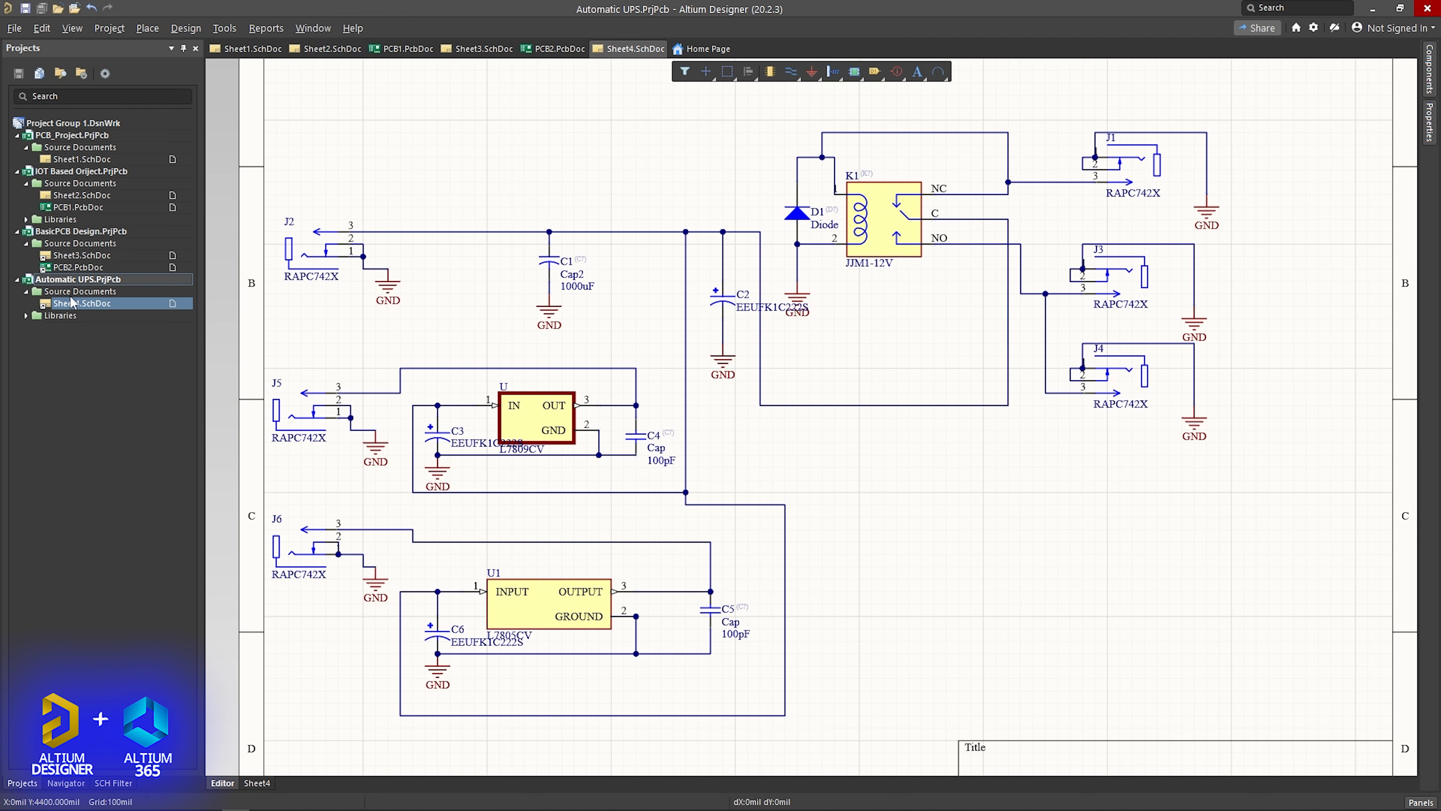
right_click(85, 281)
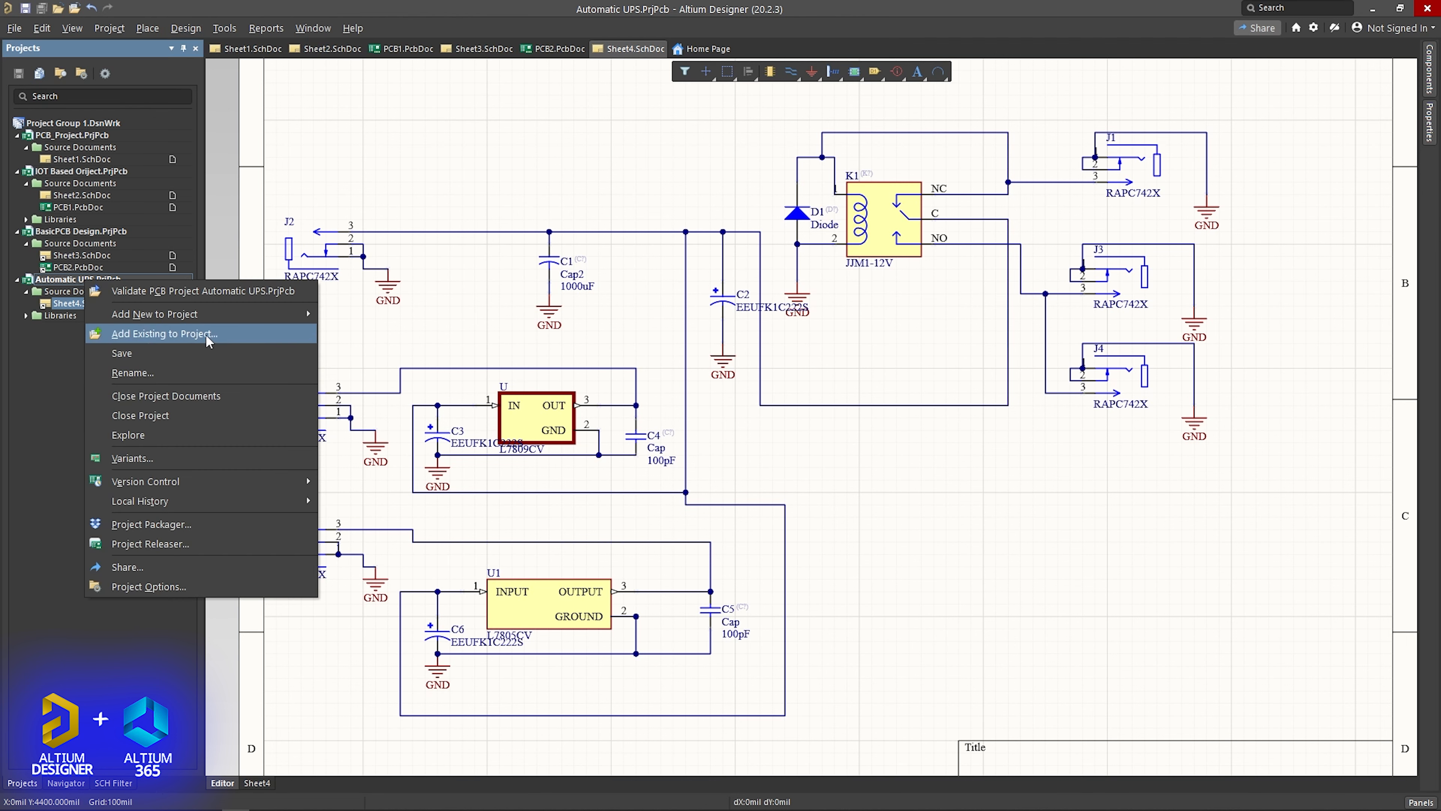
mouse_move(219, 317)
left_click(351, 330)
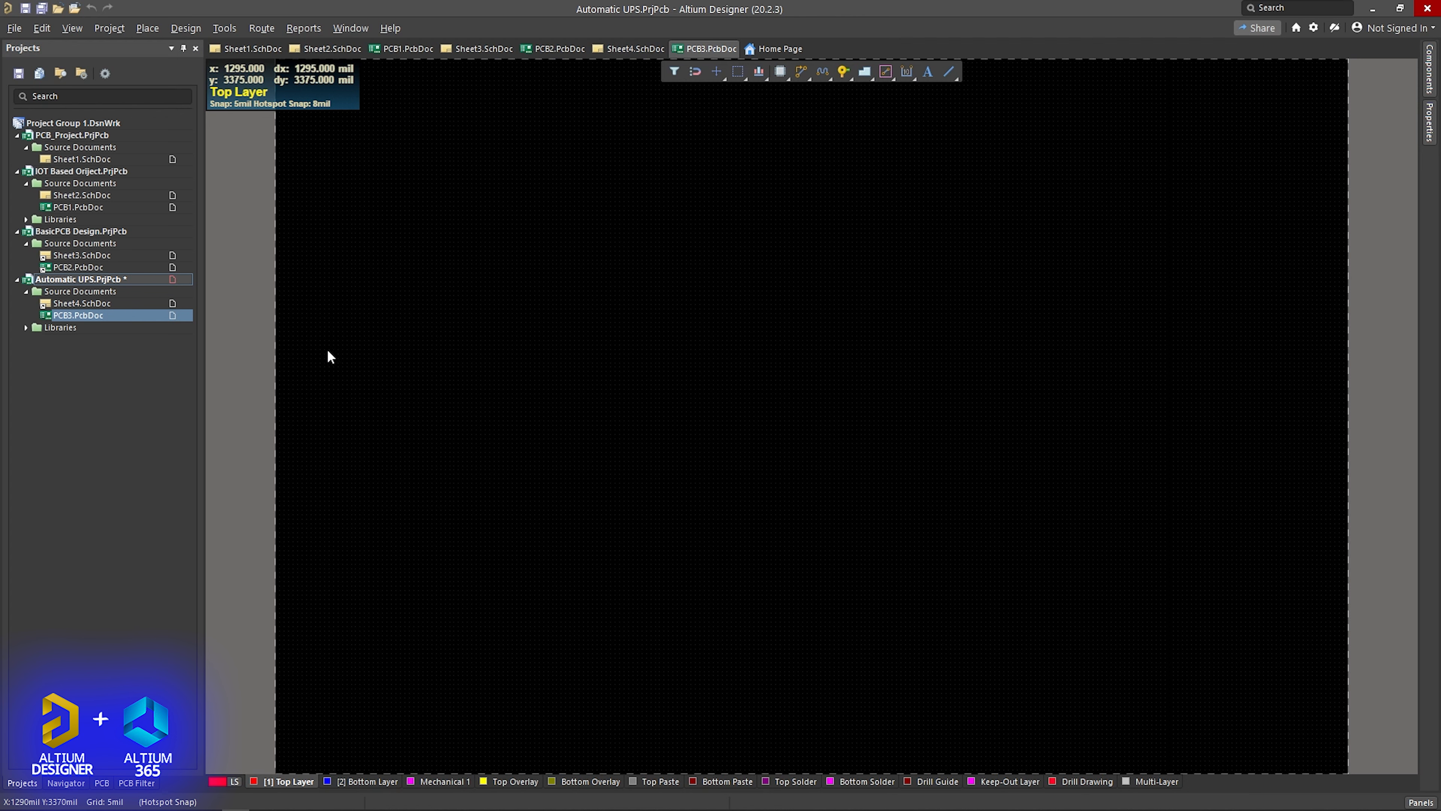
key("ctrl+s")
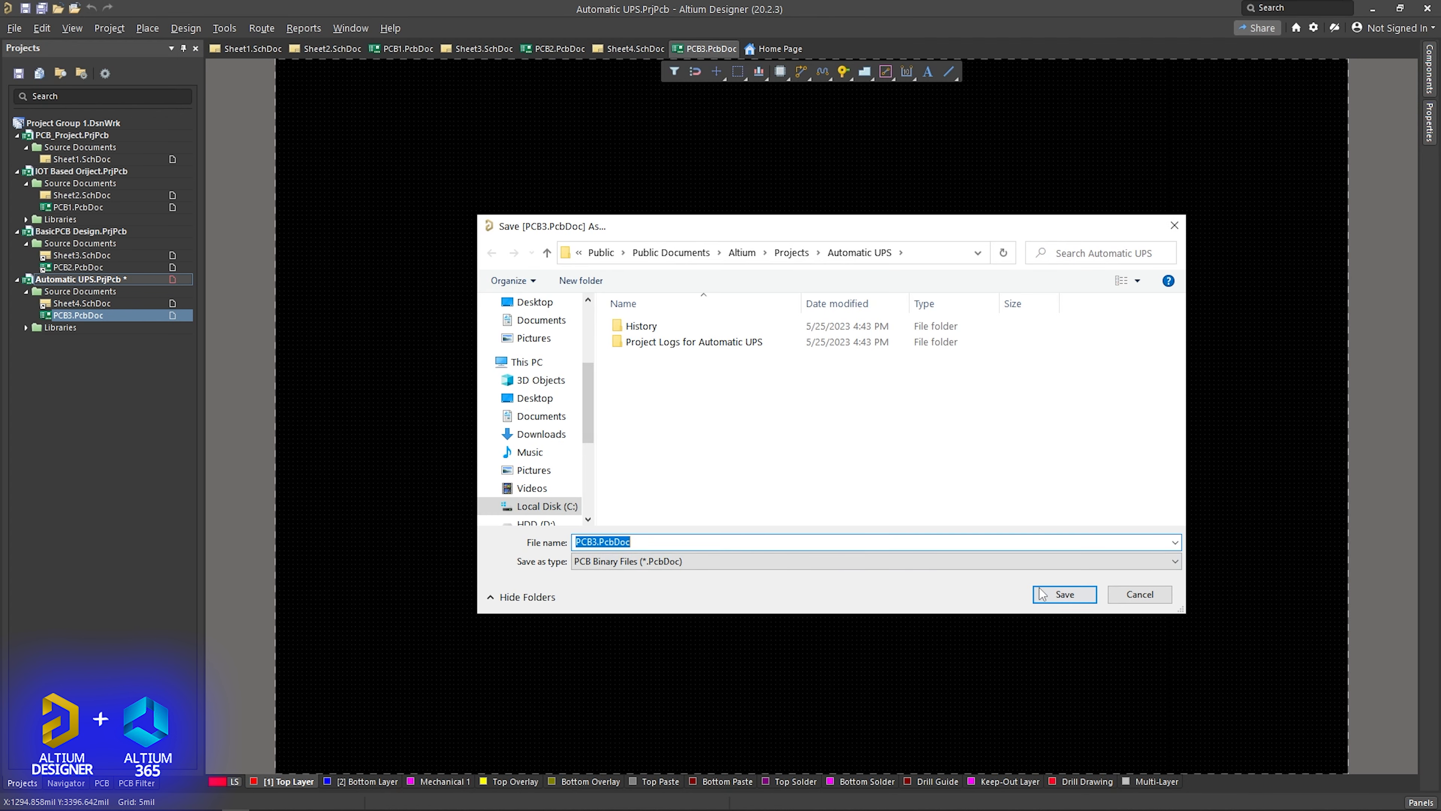
left_click(1065, 594)
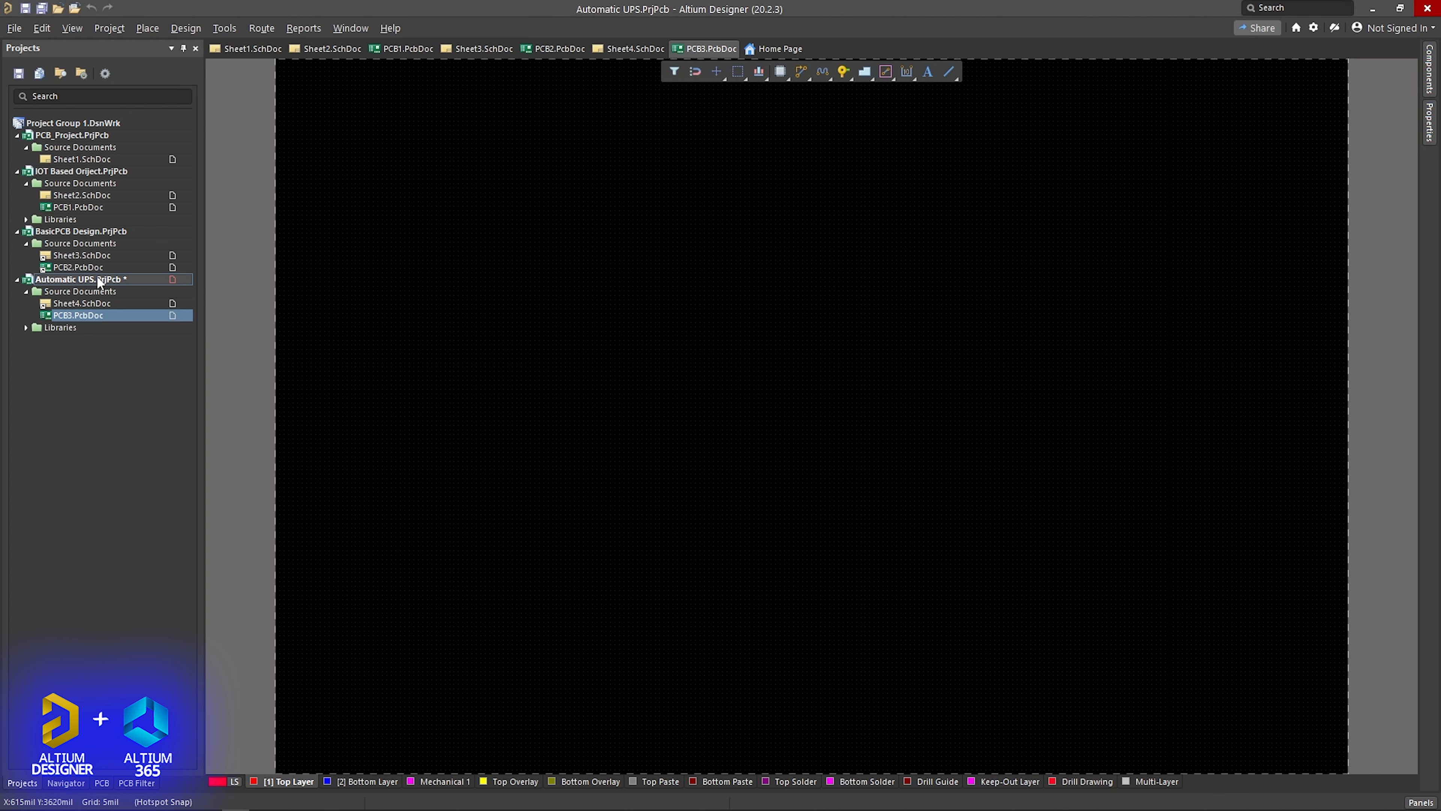
right_click(98, 275)
left_click(142, 355)
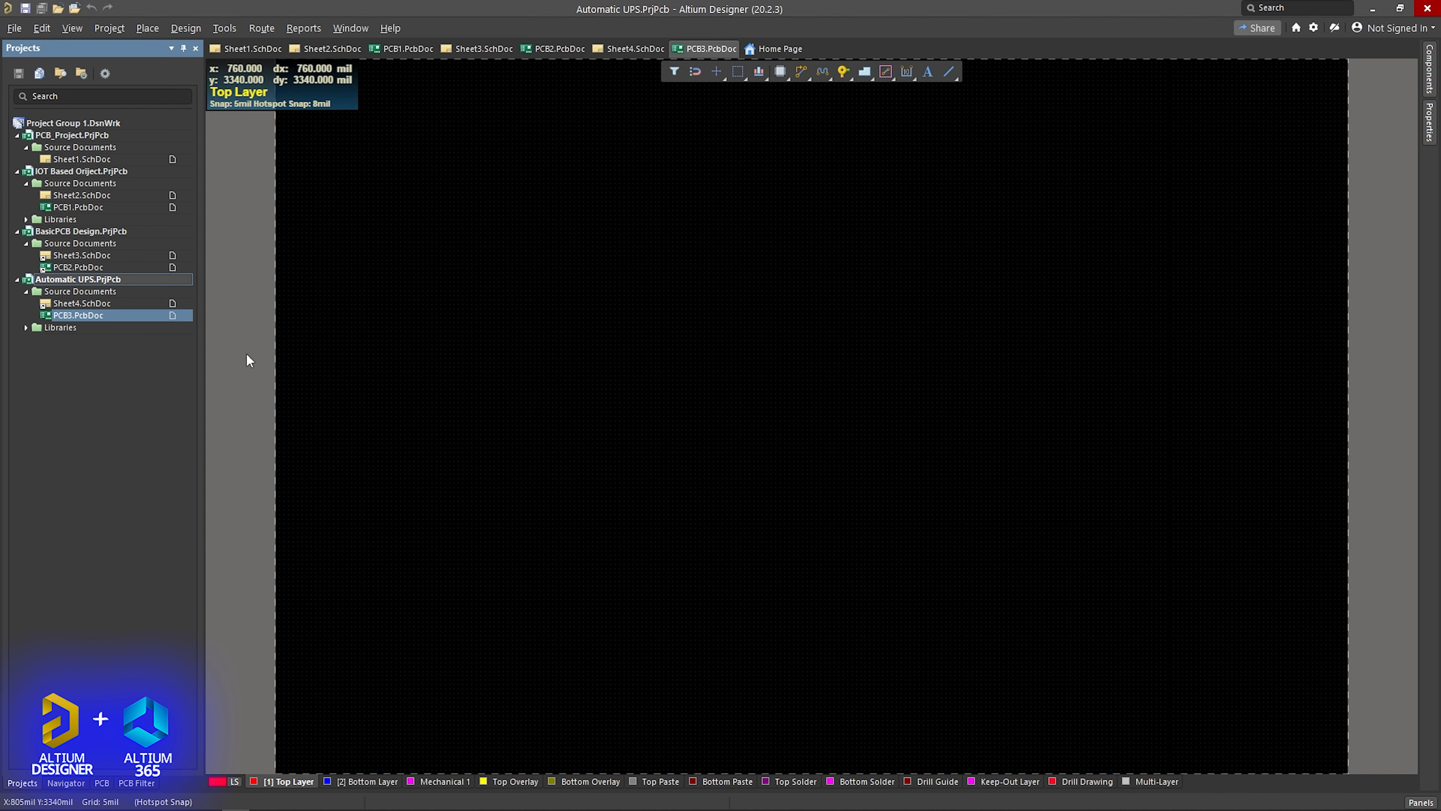
- Update PCB3.PcbDoc from the Sheet4 schematic by validating and executing all changes in the Engineering Change Order
left_click(636, 48)
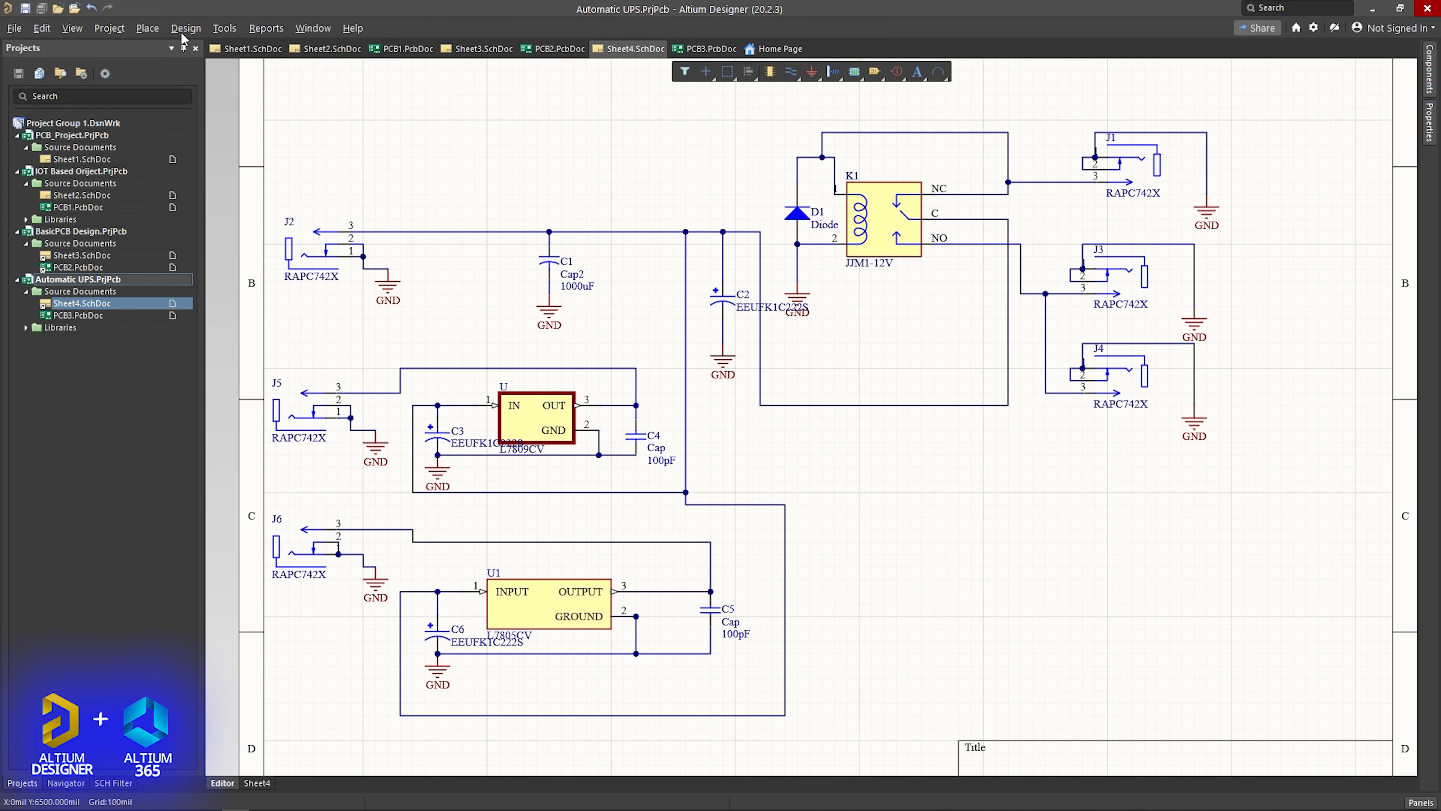
left_click(185, 28)
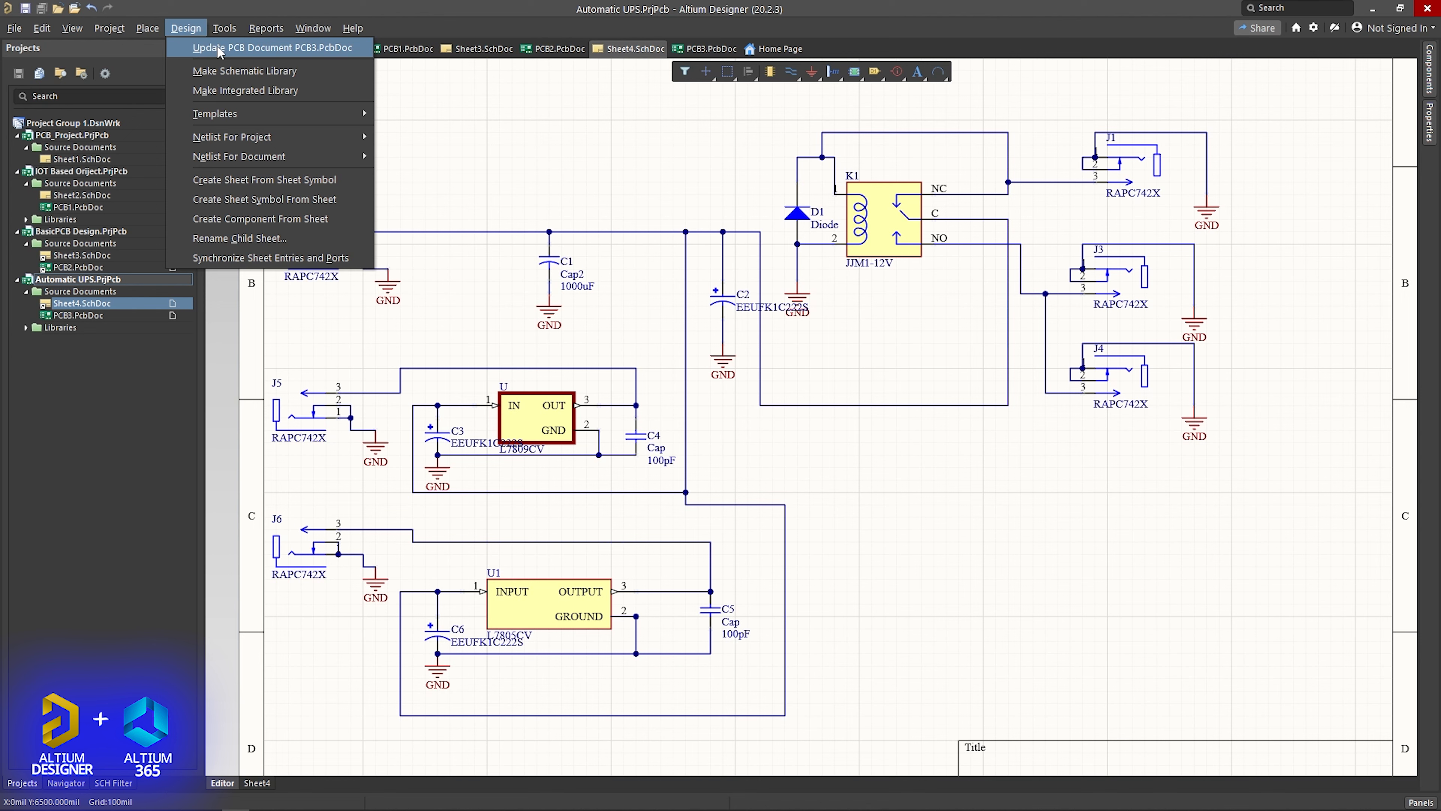
left_click(243, 55)
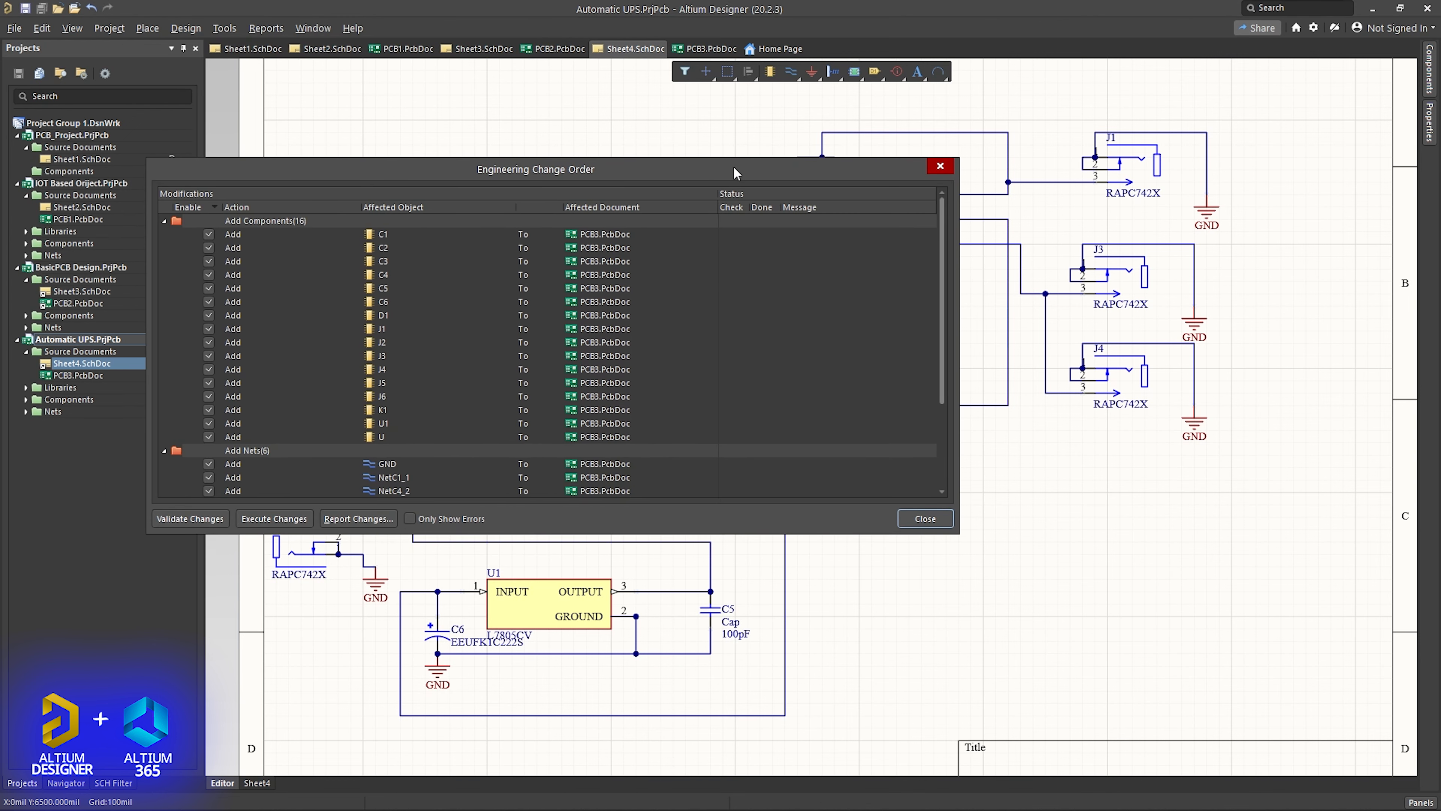
left_click_drag(736, 172, 768, 172)
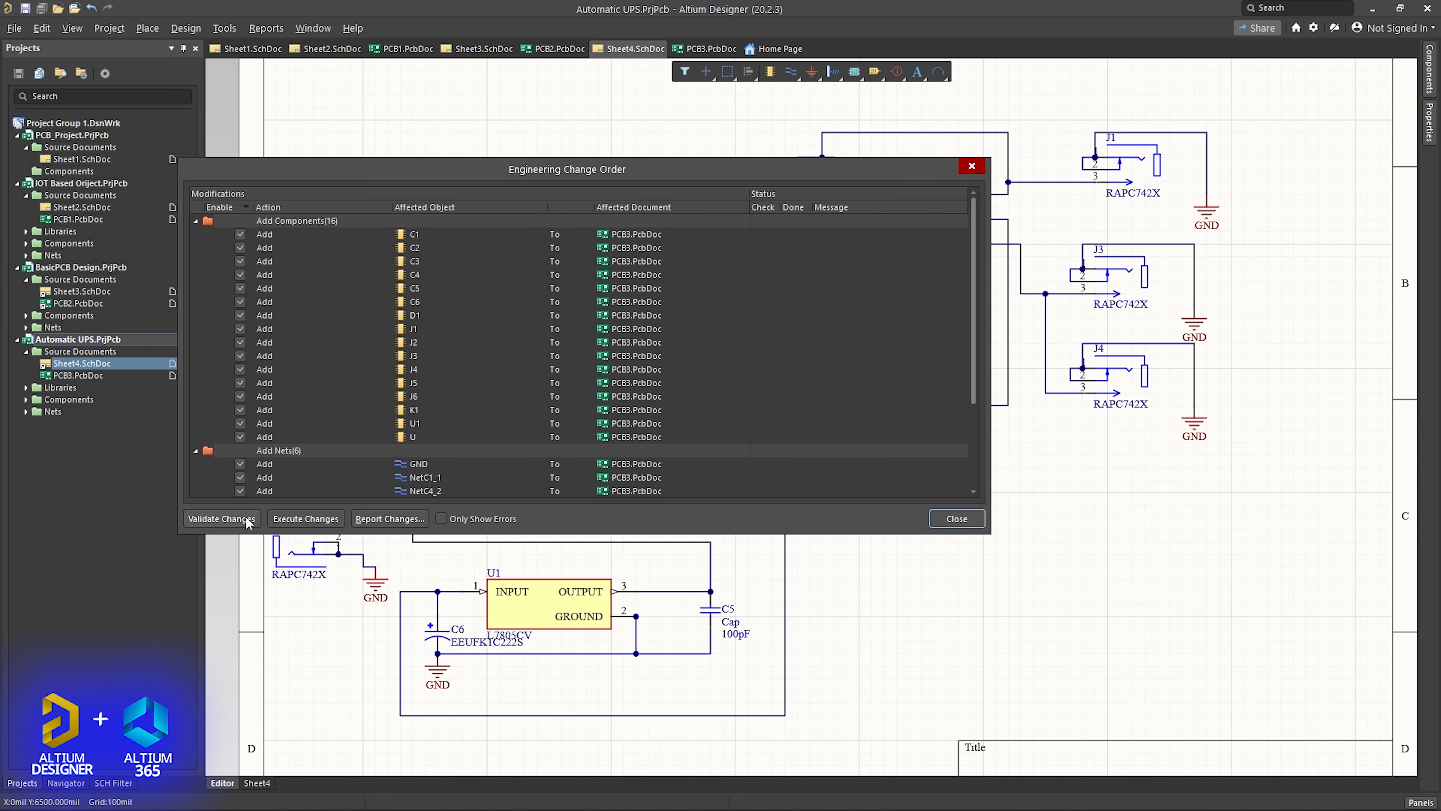
left_click(222, 519)
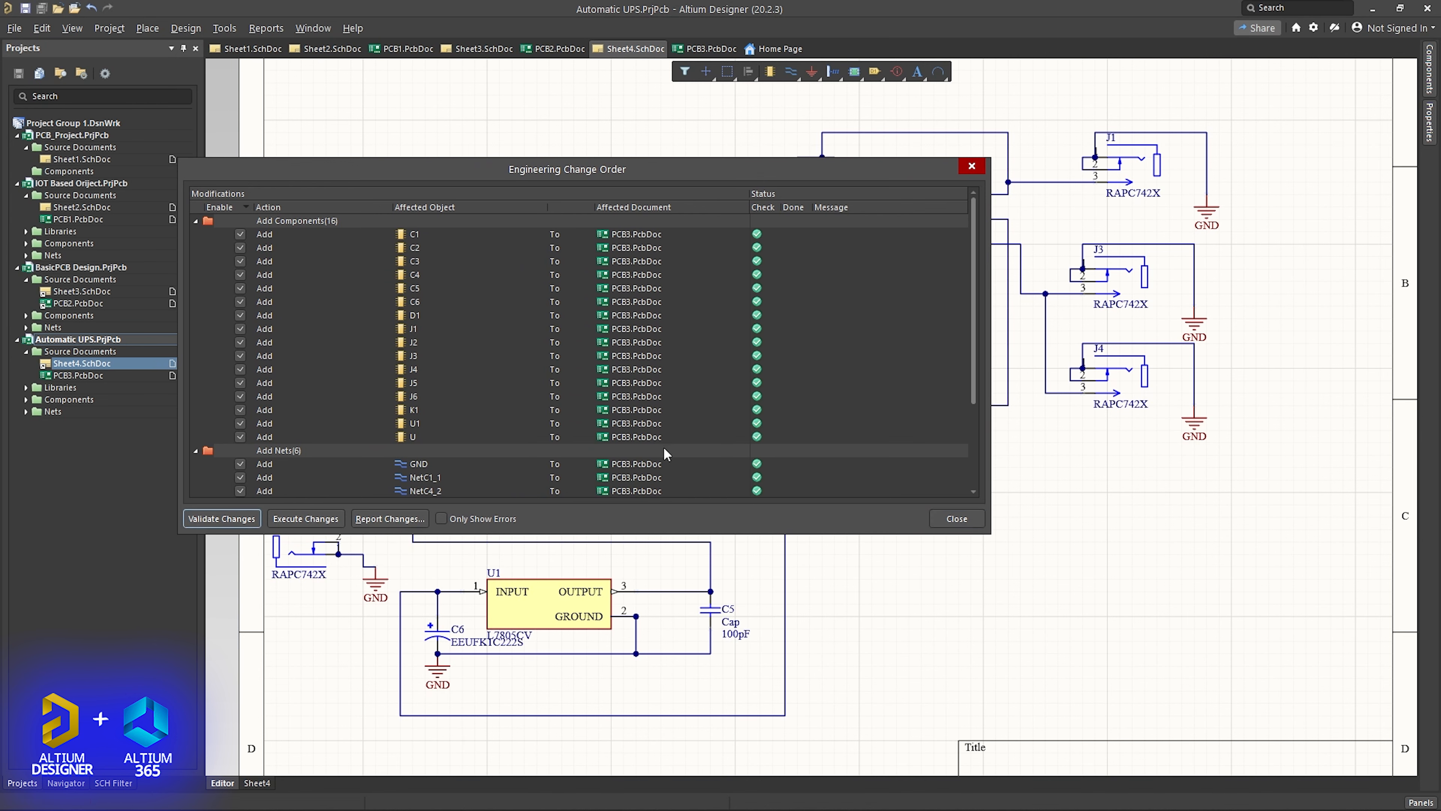
left_click(291, 518)
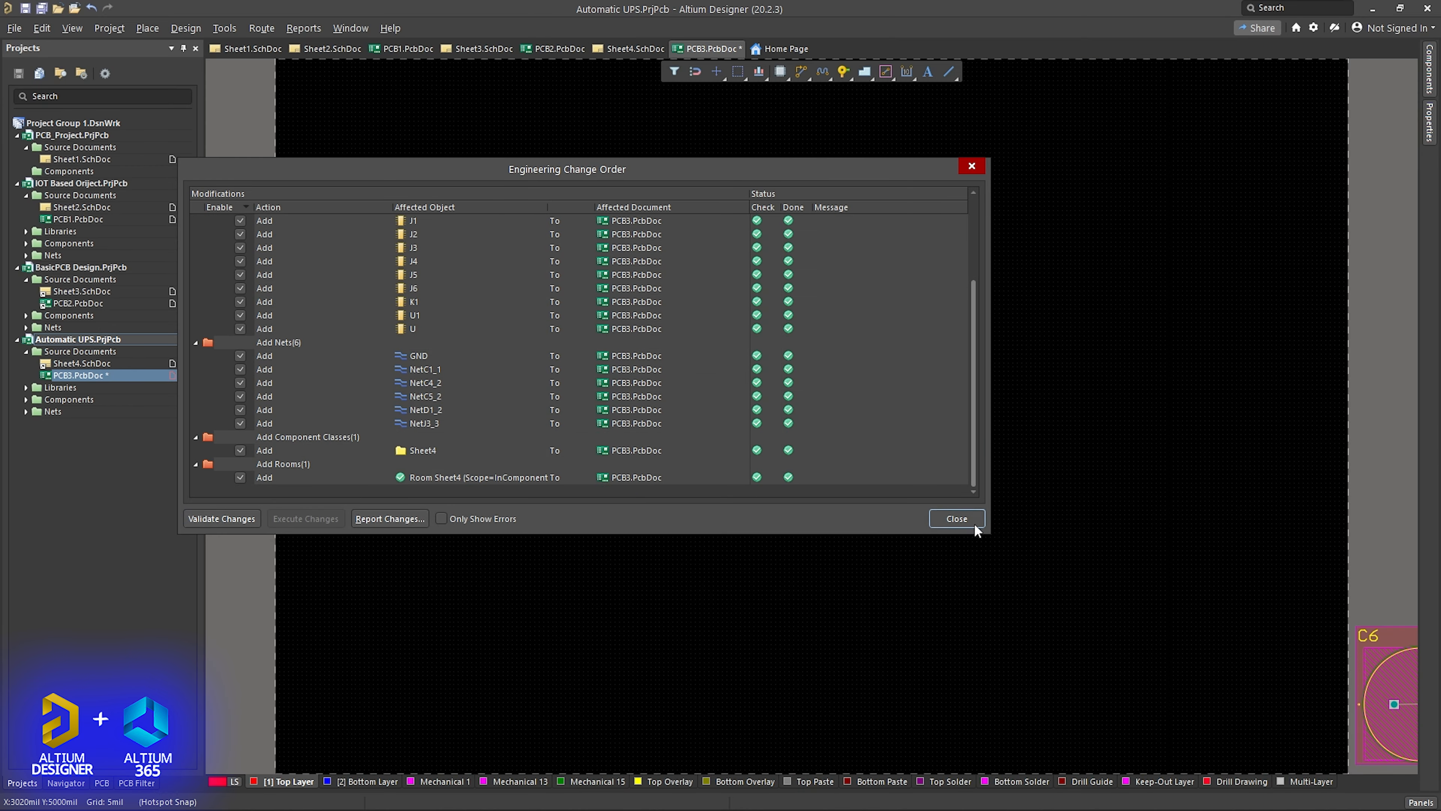
- Close the Engineering Change Order and remove the Sheet4 room surrounding the imported components
left_click(973, 523)
scroll(1066, 564, "down", 5)
scroll(990, 557, "down", 6, "ctrl")
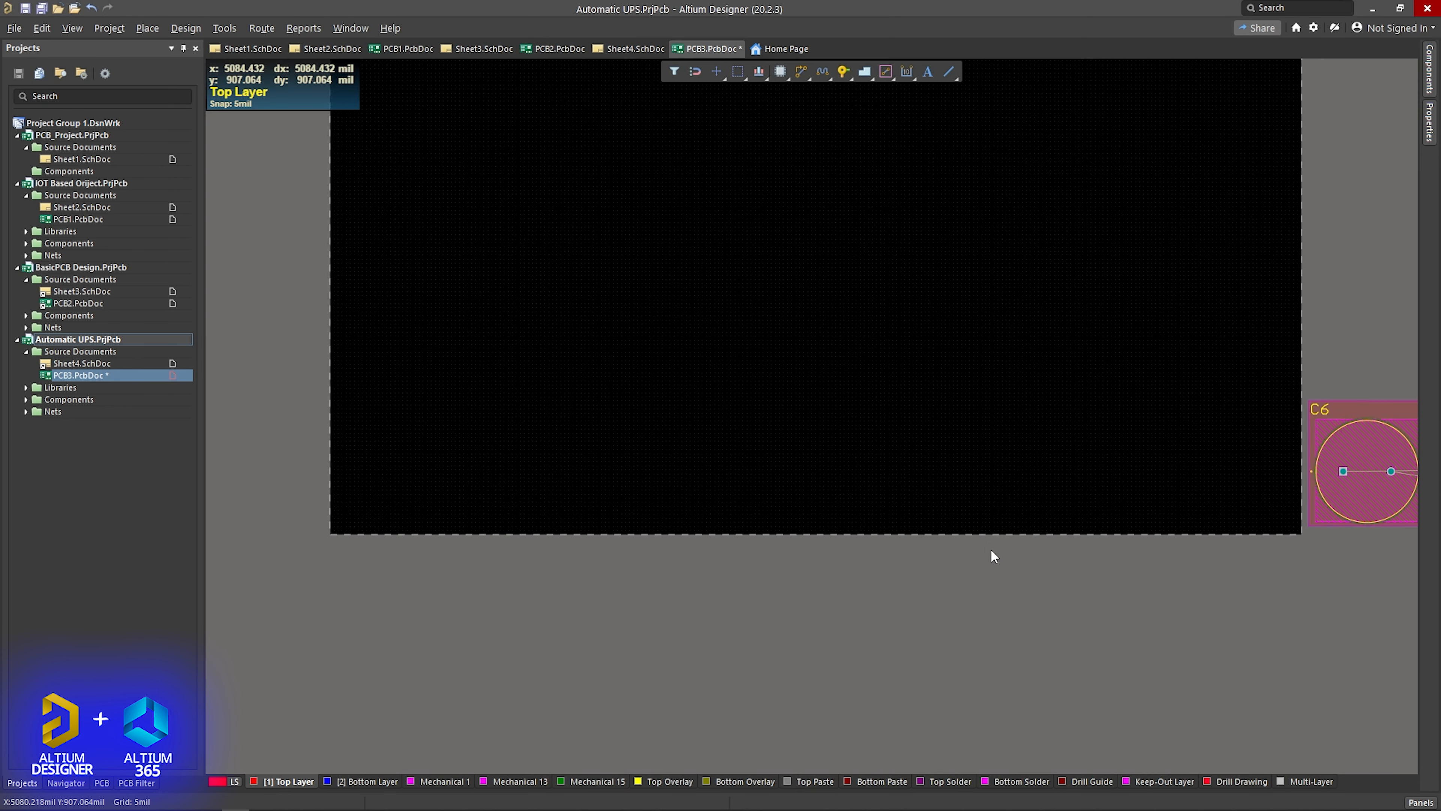
right_click_drag(1200, 582, 858, 578)
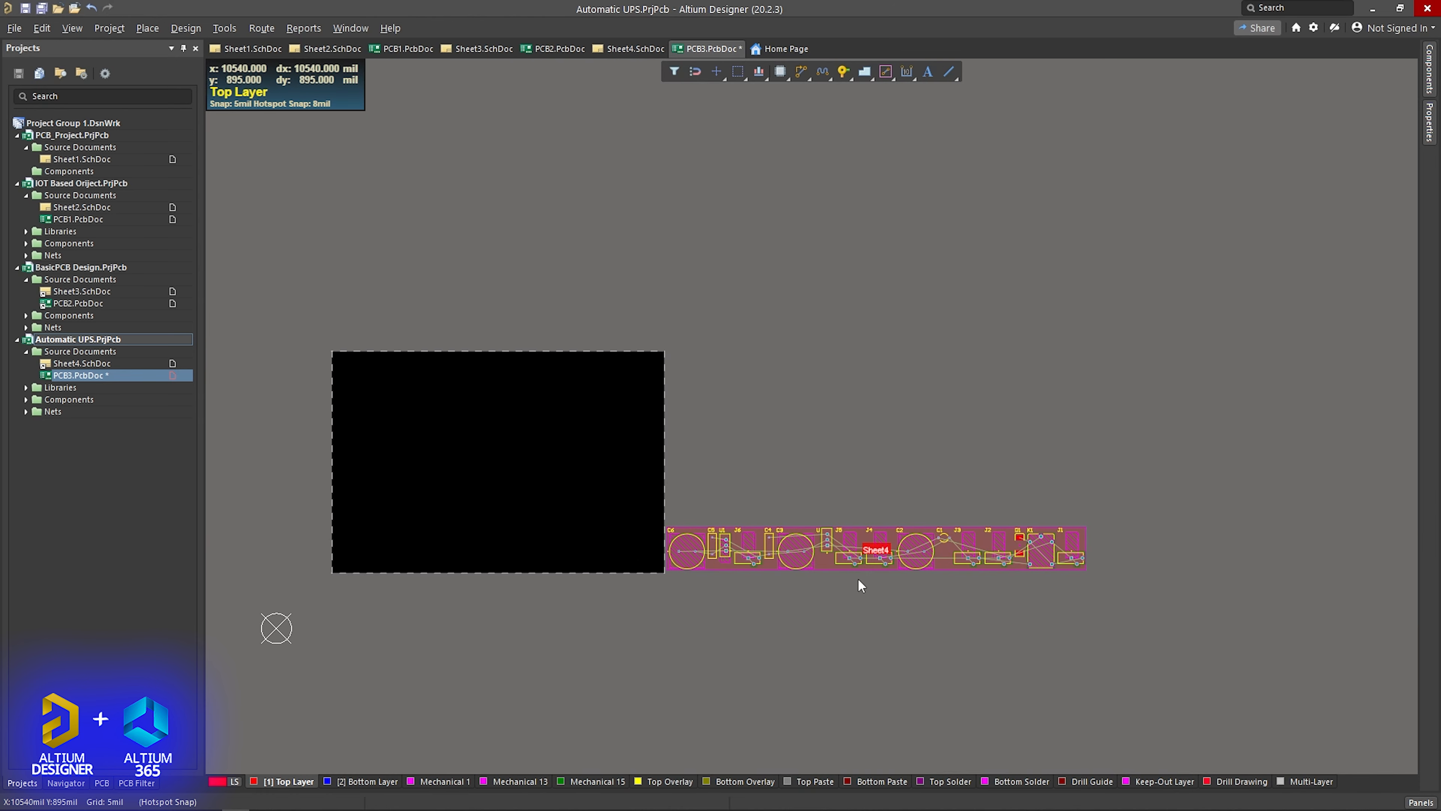
scroll(830, 575, "up", 3)
scroll(830, 575, "down", 1, "ctrl")
scroll(831, 575, "down", 3)
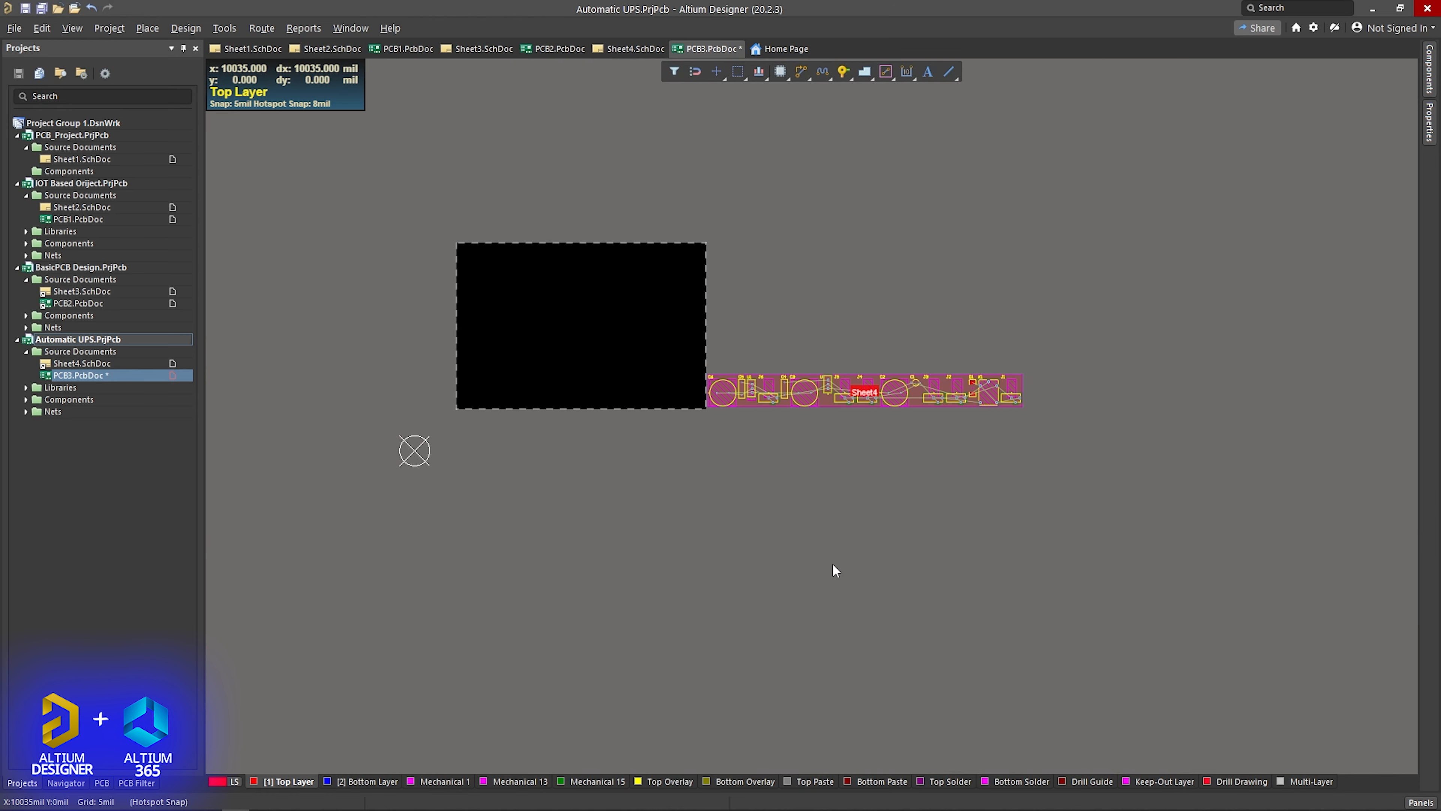
scroll(834, 562, "up", 1, "ctrl")
scroll(836, 528, "up", 3, "ctrl")
right_click_drag(827, 451, 898, 625)
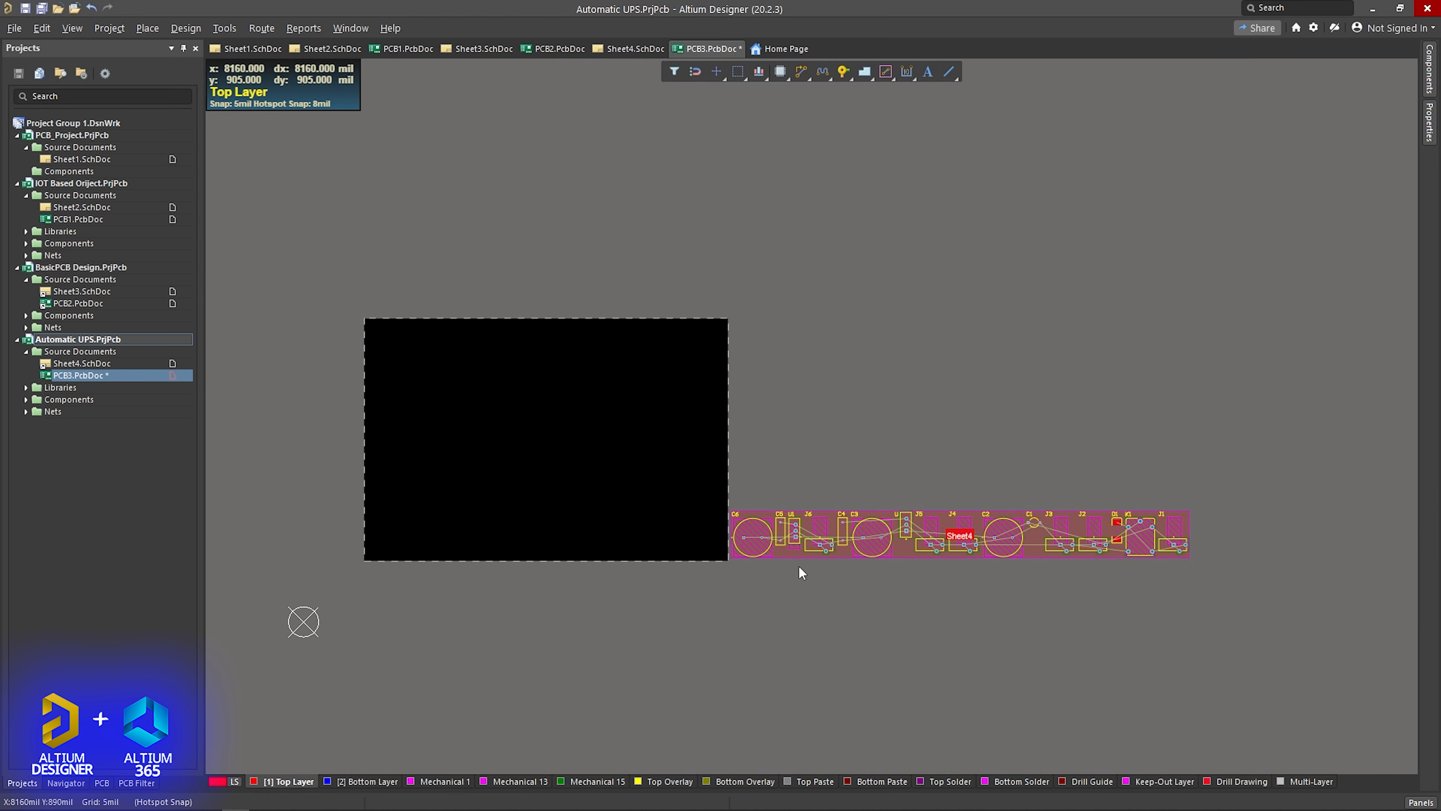
scroll(797, 575, "up", 2, "ctrl")
left_click(775, 535)
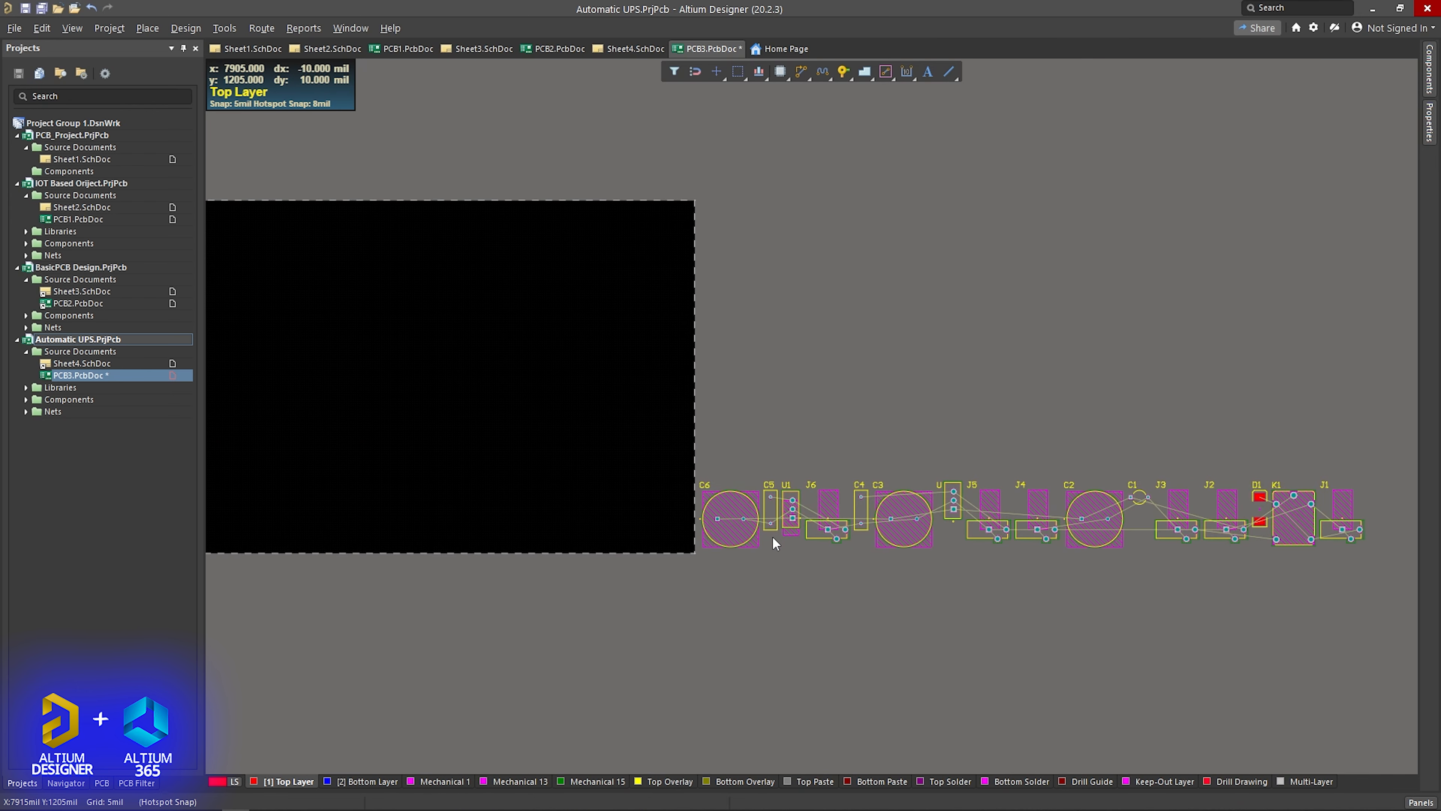
- Move capacitors C6, C3, C2 and C5 into the lower-right area of the board
left_click_drag(731, 507, 656, 519)
left_click_drag(896, 507, 640, 442)
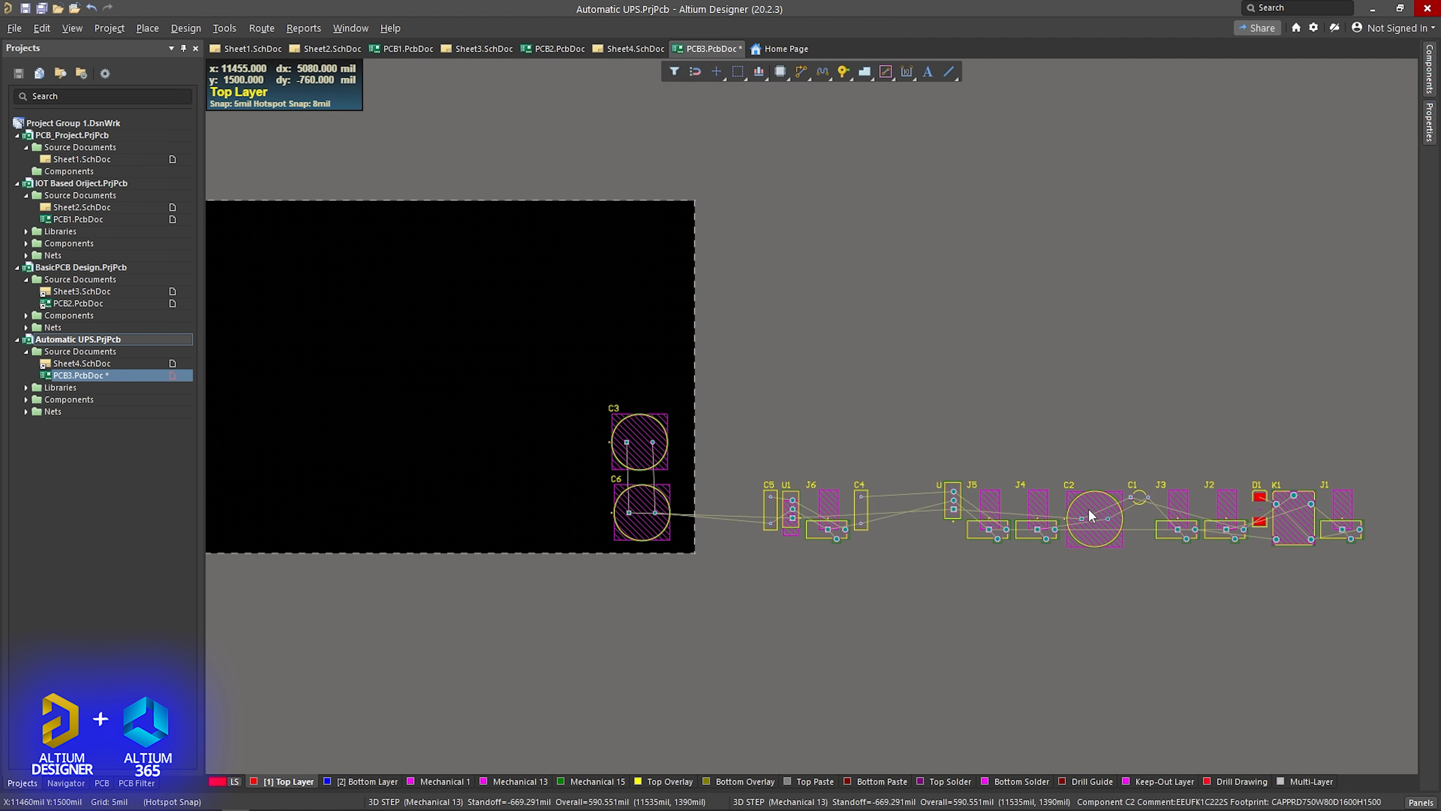
left_click_drag(1087, 508, 557, 445)
left_click_drag(770, 500, 590, 500)
- Place U1 and U above C3 on the board, C4 beside C5, and jacks J6, J5 and J4 in a column left of the capacitors
left_click_drag(793, 501, 661, 371)
left_click_drag(828, 529, 494, 521)
left_click_drag(860, 500, 559, 500)
left_click_drag(954, 501, 658, 306)
left_click_drag(990, 529, 496, 435)
left_click_drag(1037, 529, 495, 364)
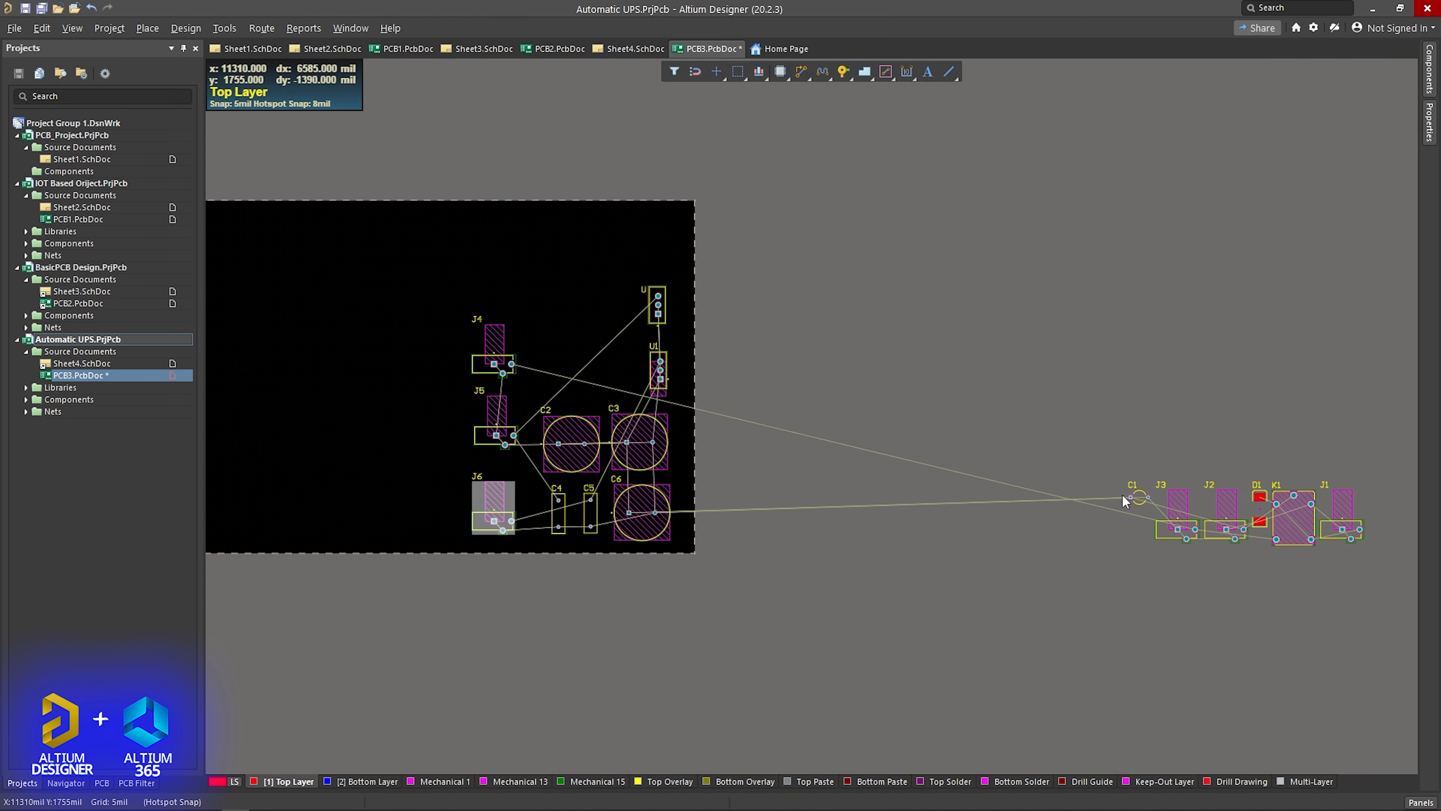
- Move the remaining parts J3, J2, K1, C1, J1 and D1 onto the board above and left of the placed components
left_click_drag(1178, 530, 556, 278)
left_click_drag(1227, 529, 562, 338)
left_click_drag(1294, 518, 417, 307)
left_click_drag(1139, 497, 419, 448)
left_click_drag(1341, 527, 389, 514)
scroll(389, 514, "up", 2, "ctrl")
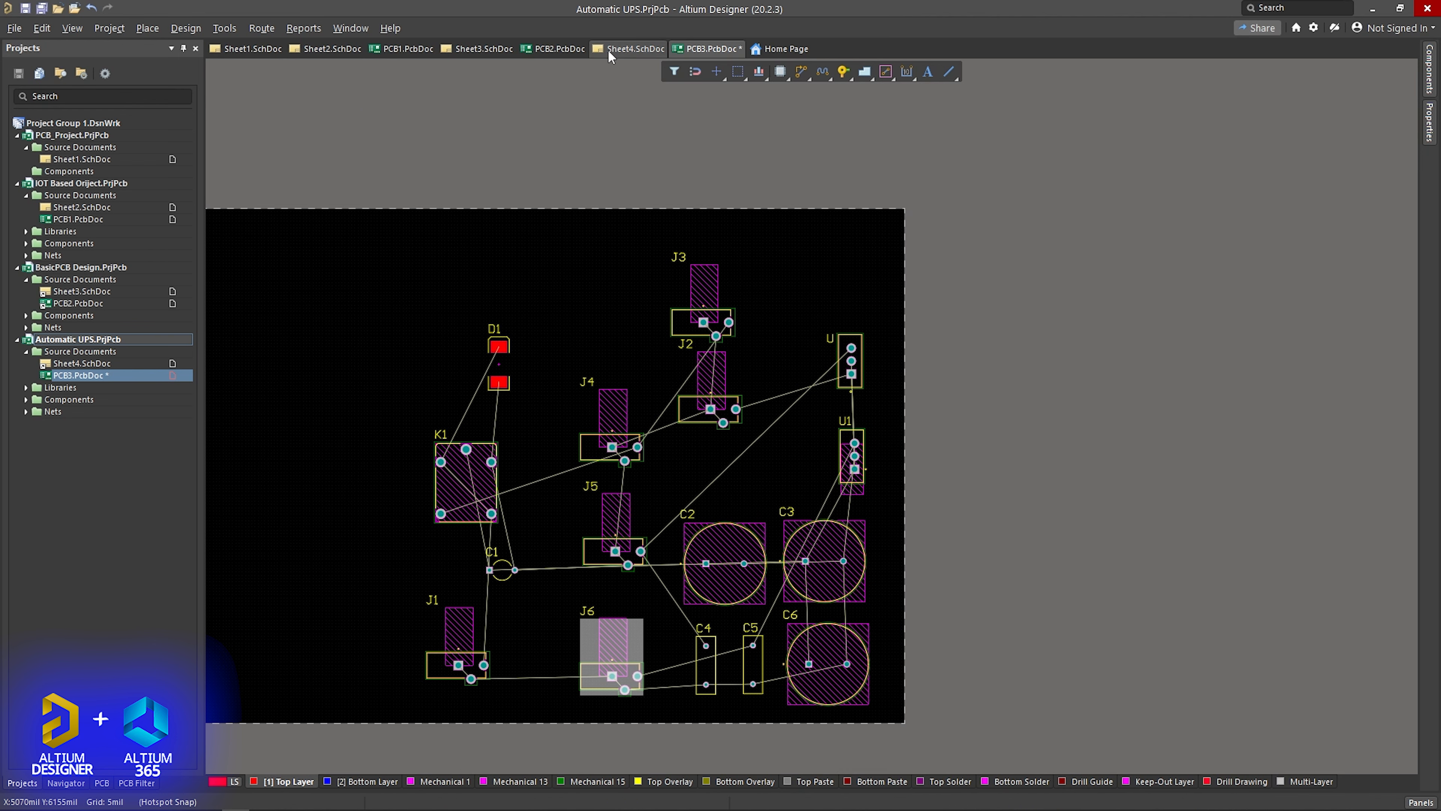
- Rearrange the footprints following the Sheet4 schematic, with J6, J5 and J2 along the board's upper edge and J3, J4 and J1 in a column
left_click(633, 49)
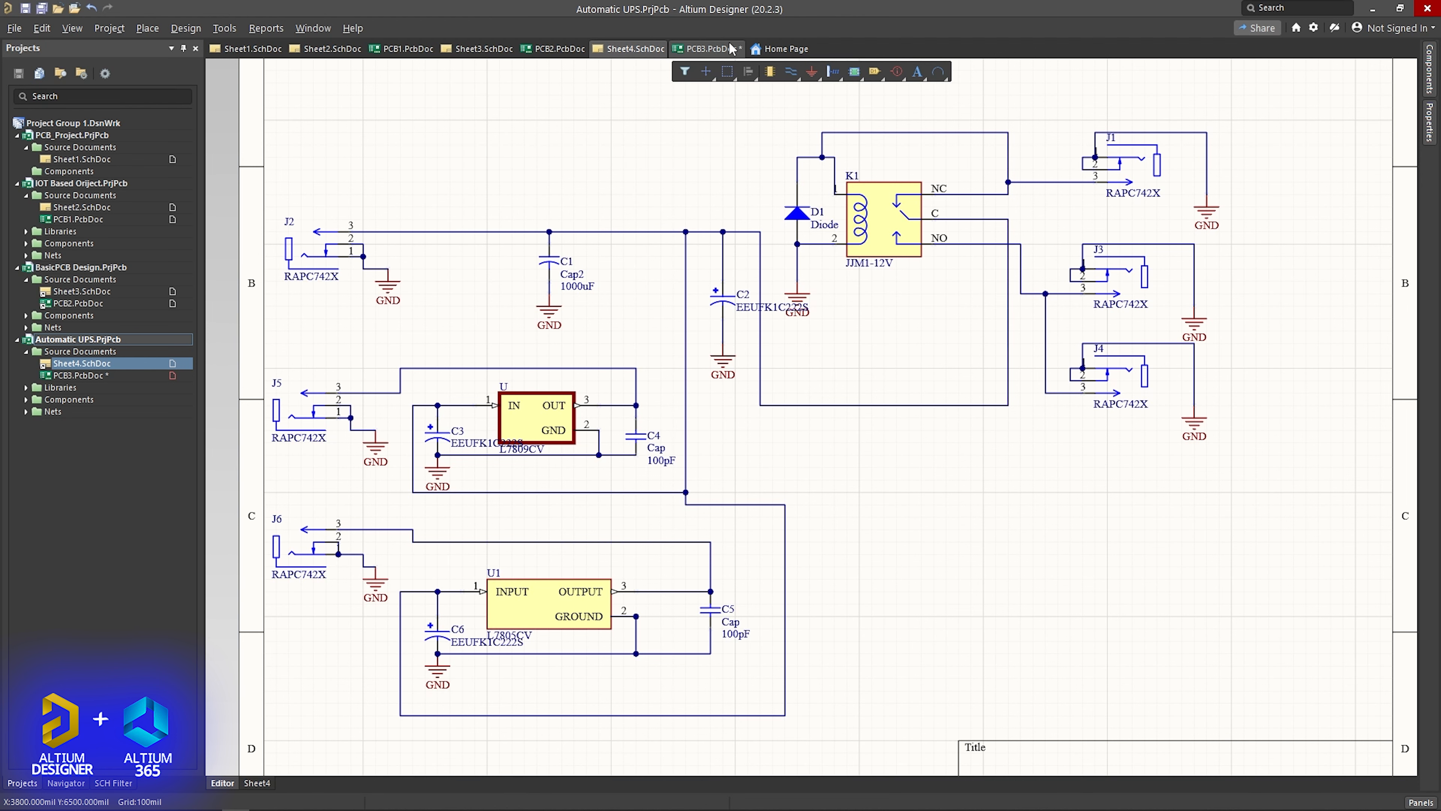
left_click(710, 49)
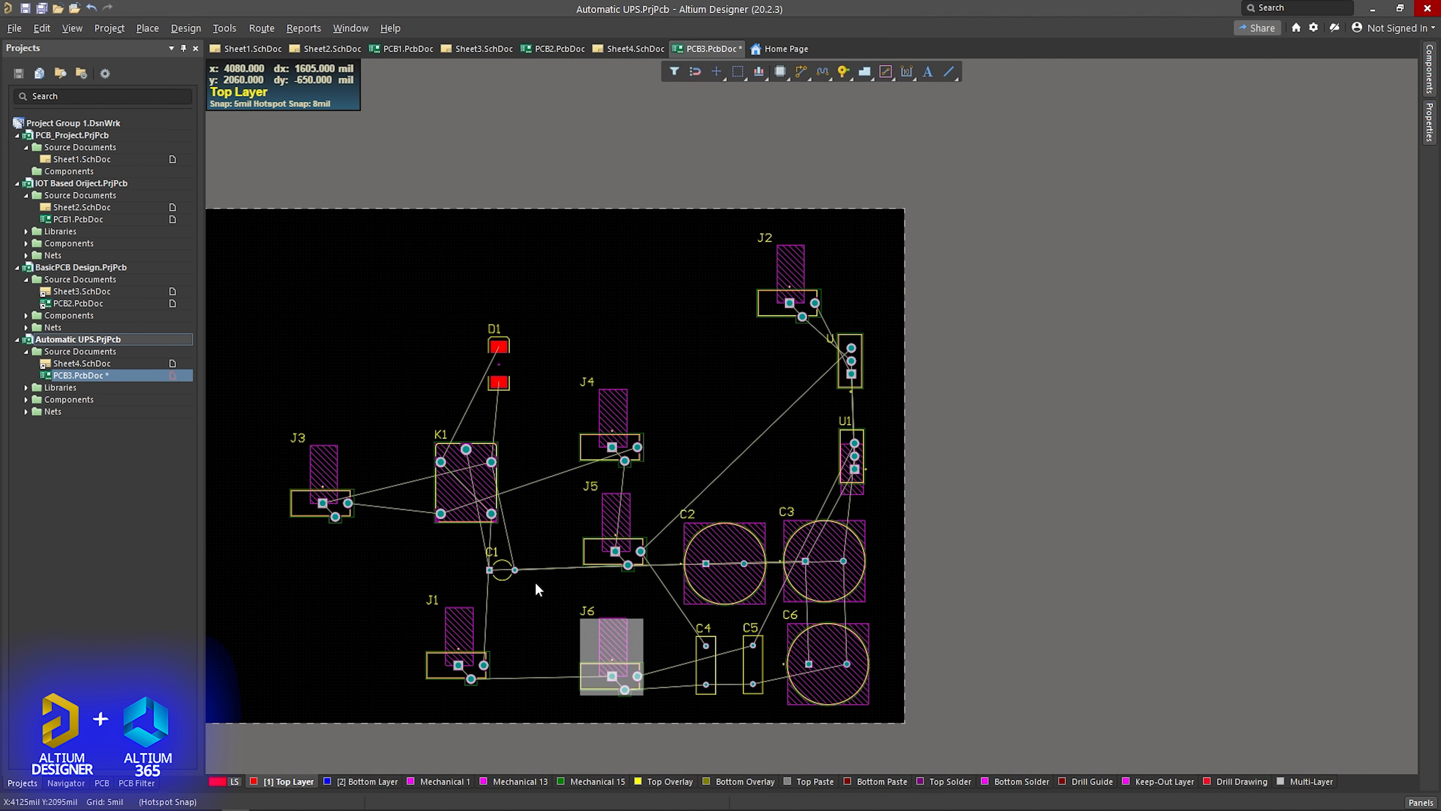
left_click_drag(610, 517, 703, 307)
left_click_drag(612, 650, 613, 303)
left_click_drag(613, 423, 574, 675)
left_click_drag(310, 508, 359, 676)
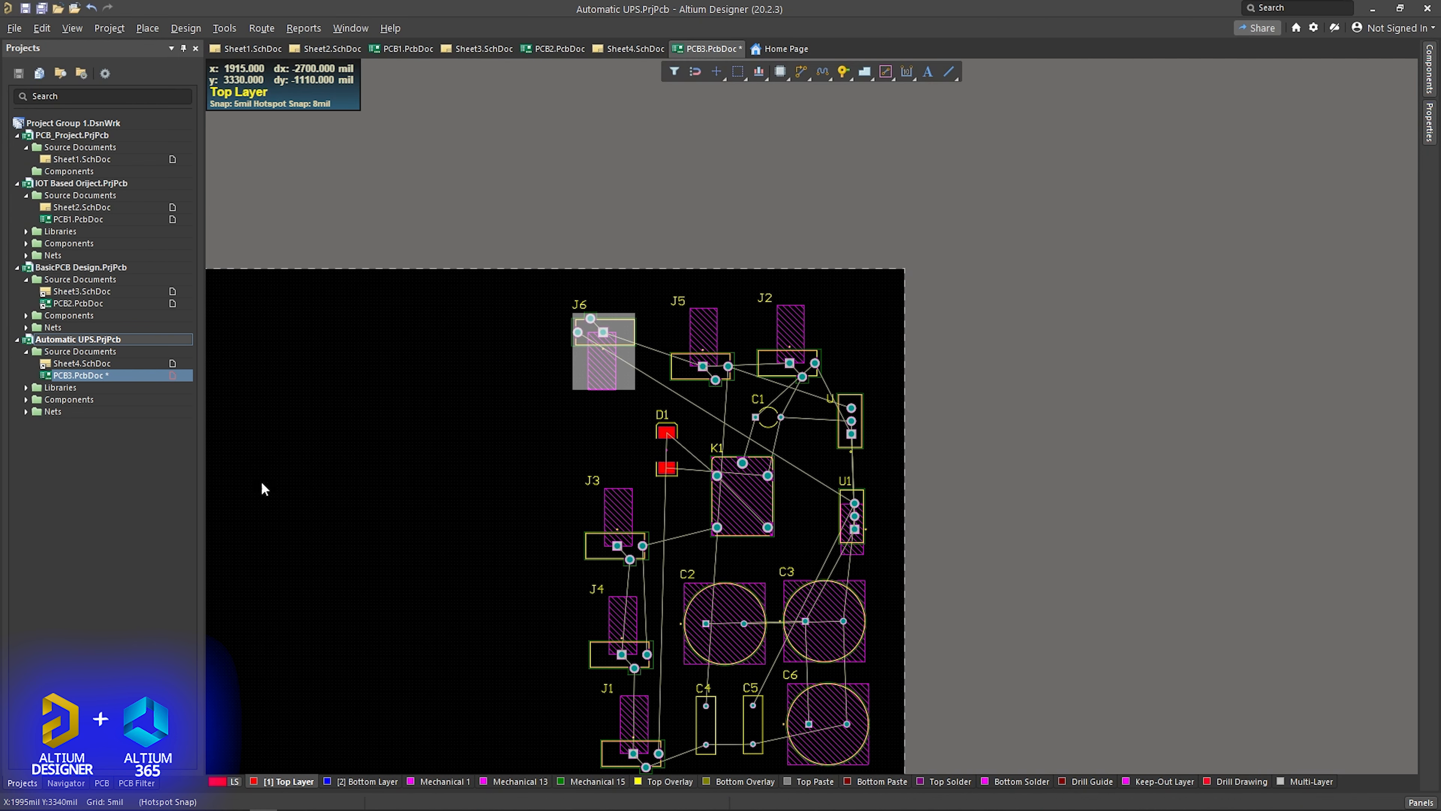
- Rotate jack J6 a quarter turn clockwise about a reference point on its footprint
left_click(584, 413)
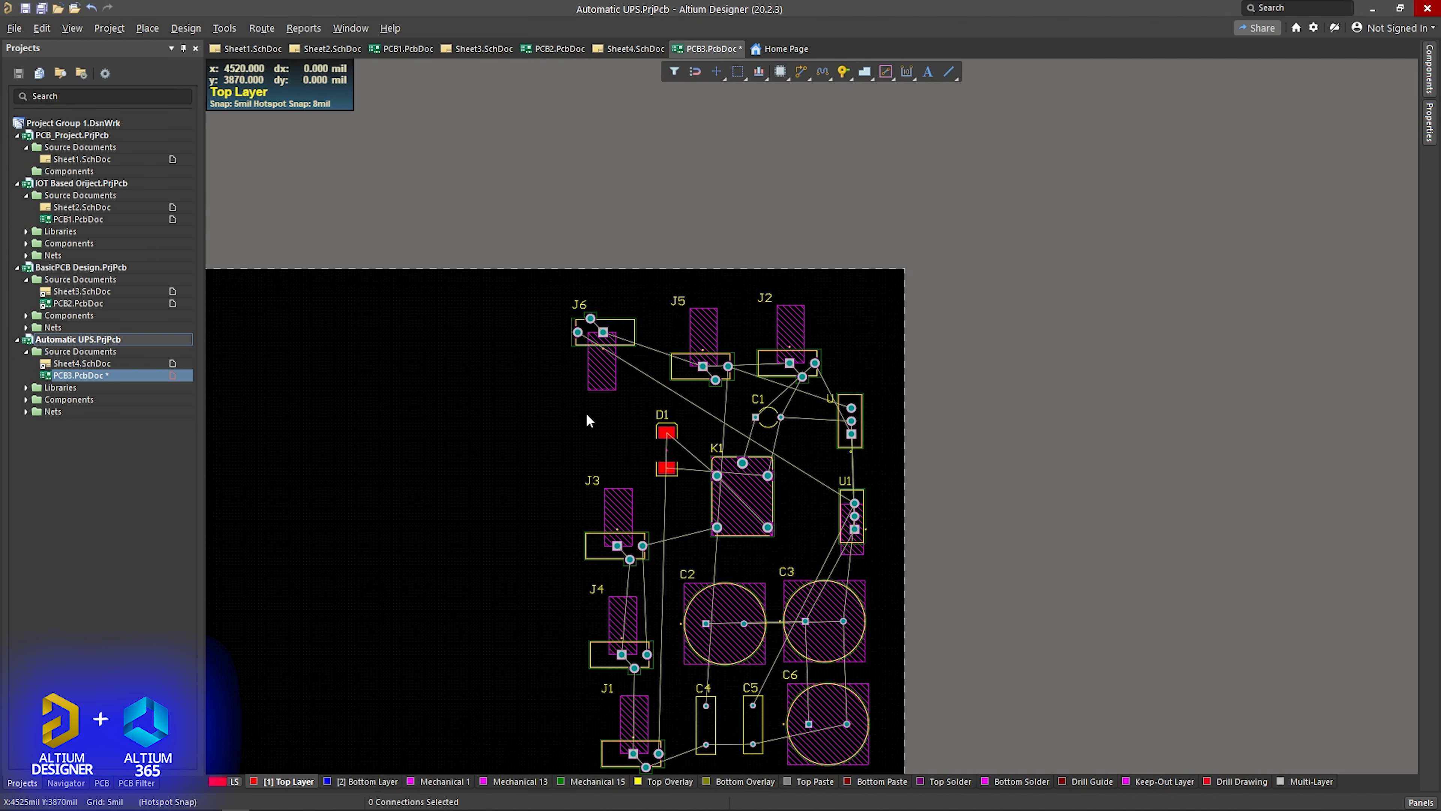
left_click(597, 340)
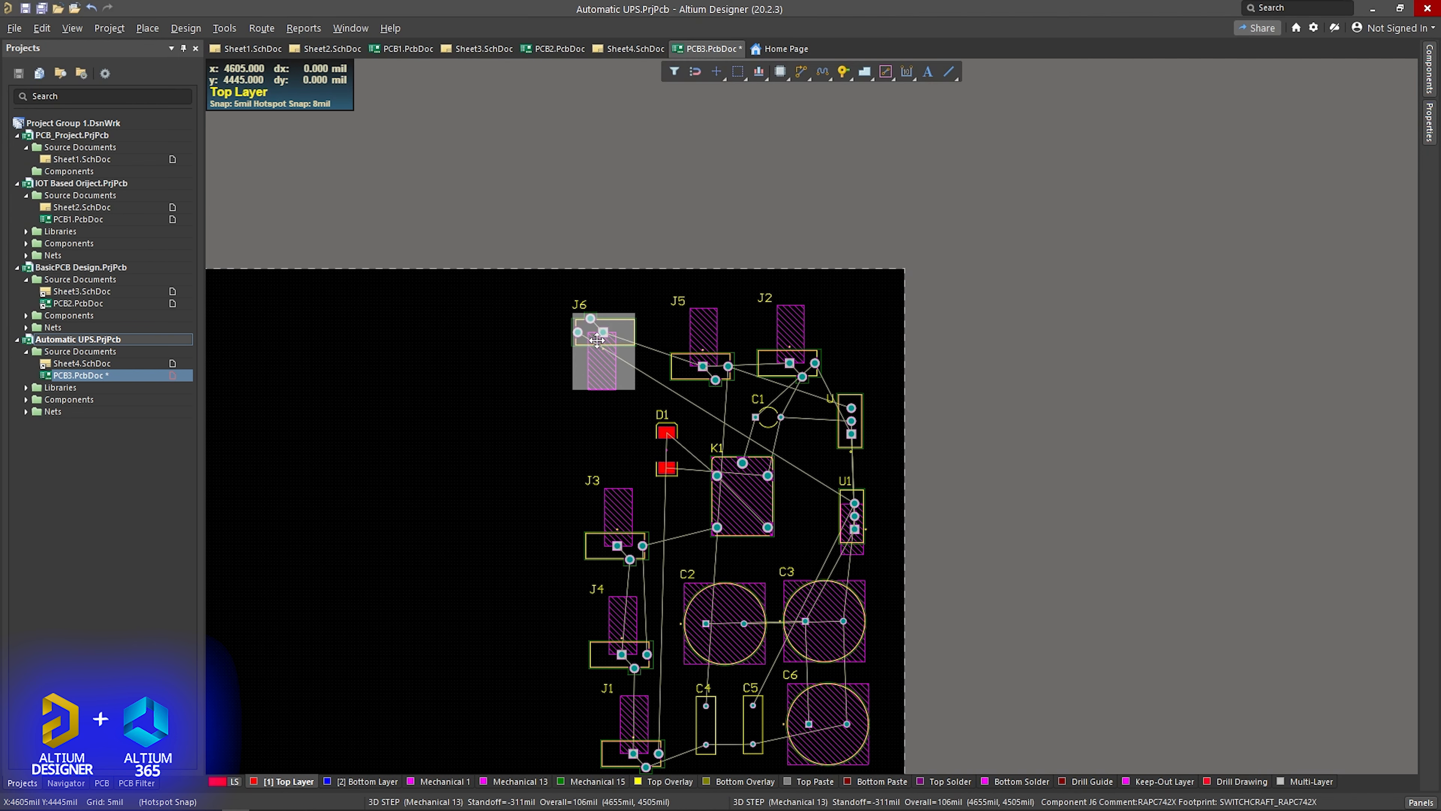
left_click(718, 72)
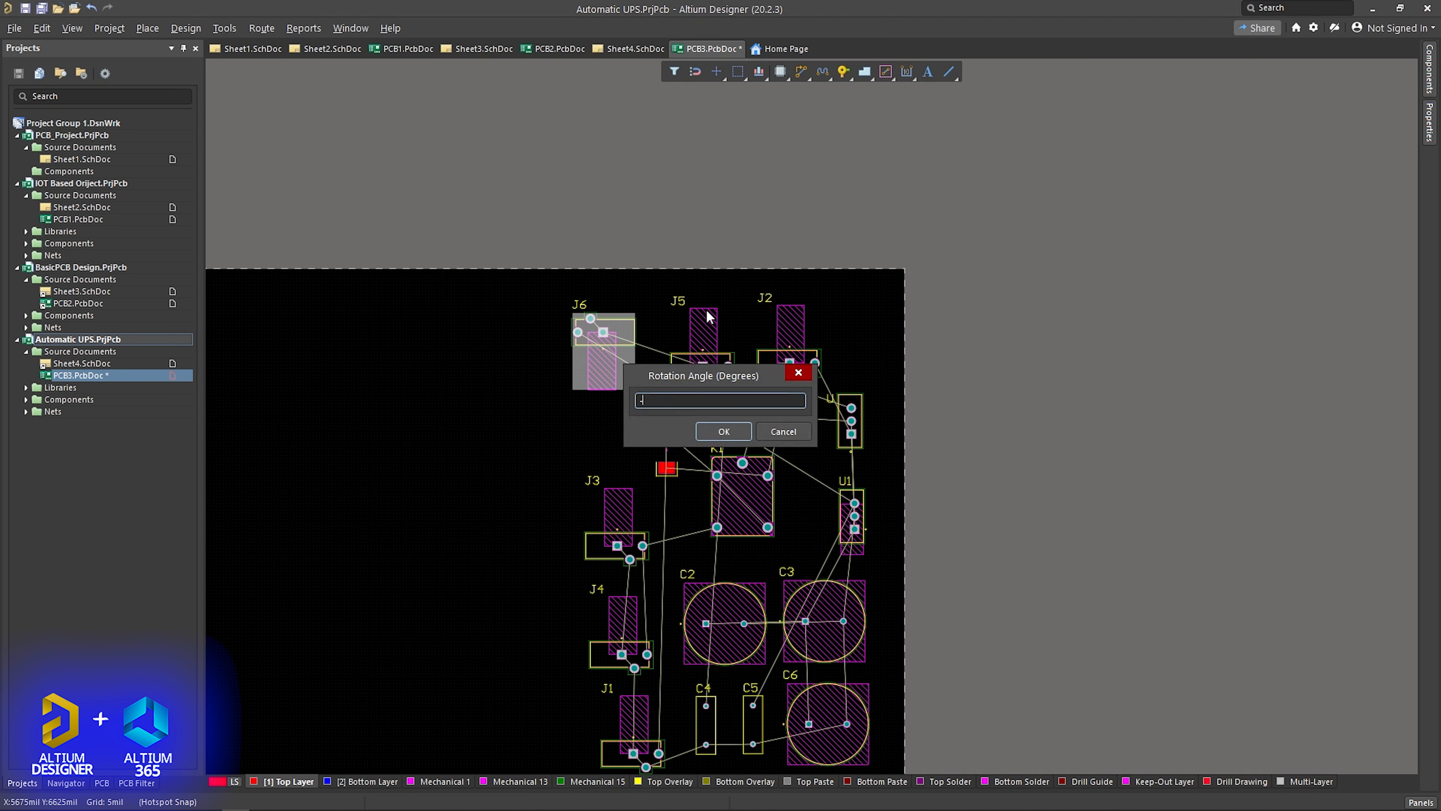
key("Return")
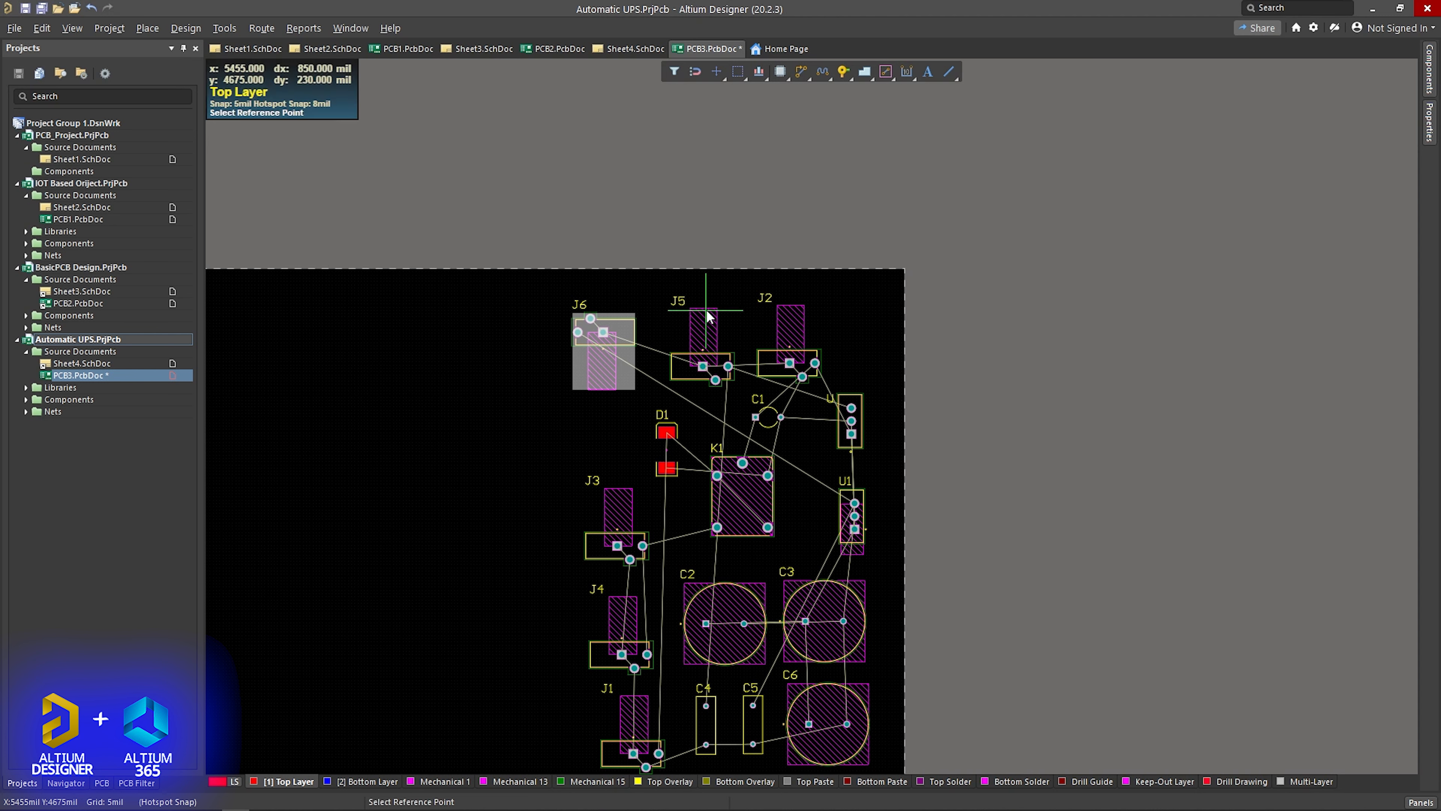
left_click(605, 349)
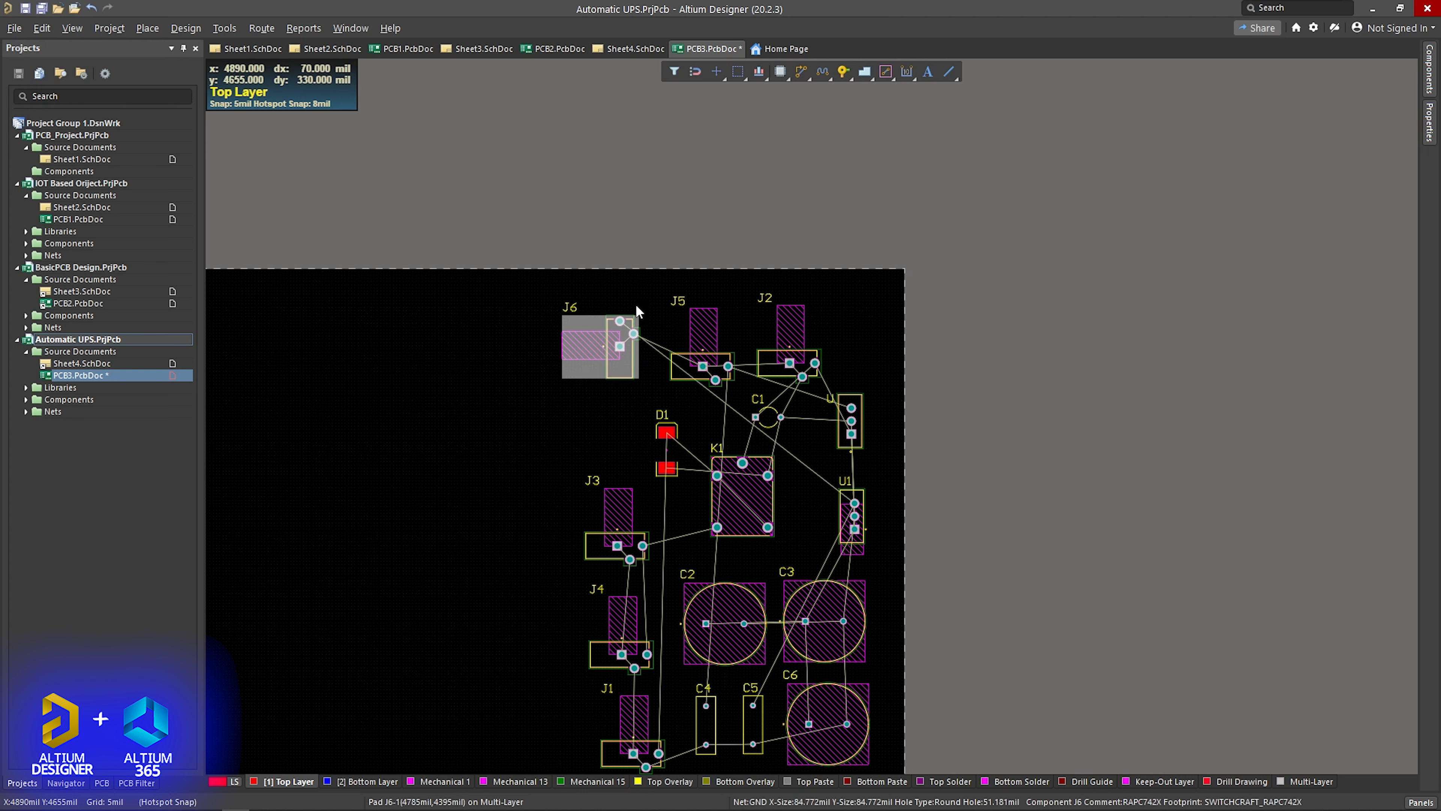
- Rotate J6 by 180 degrees and reposition it near the board's upper edge, clear of J5
left_click(713, 75)
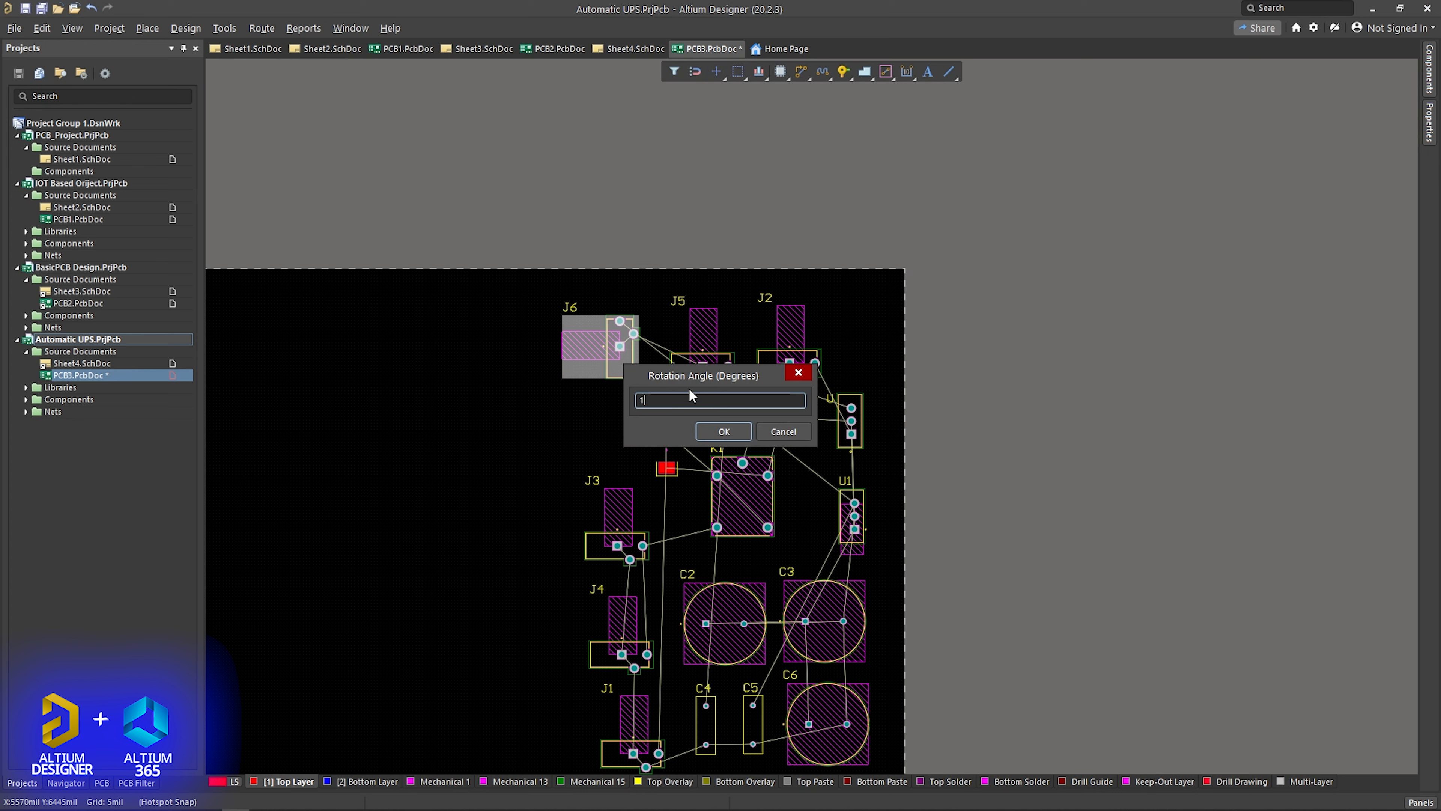
type("180")
key("Return")
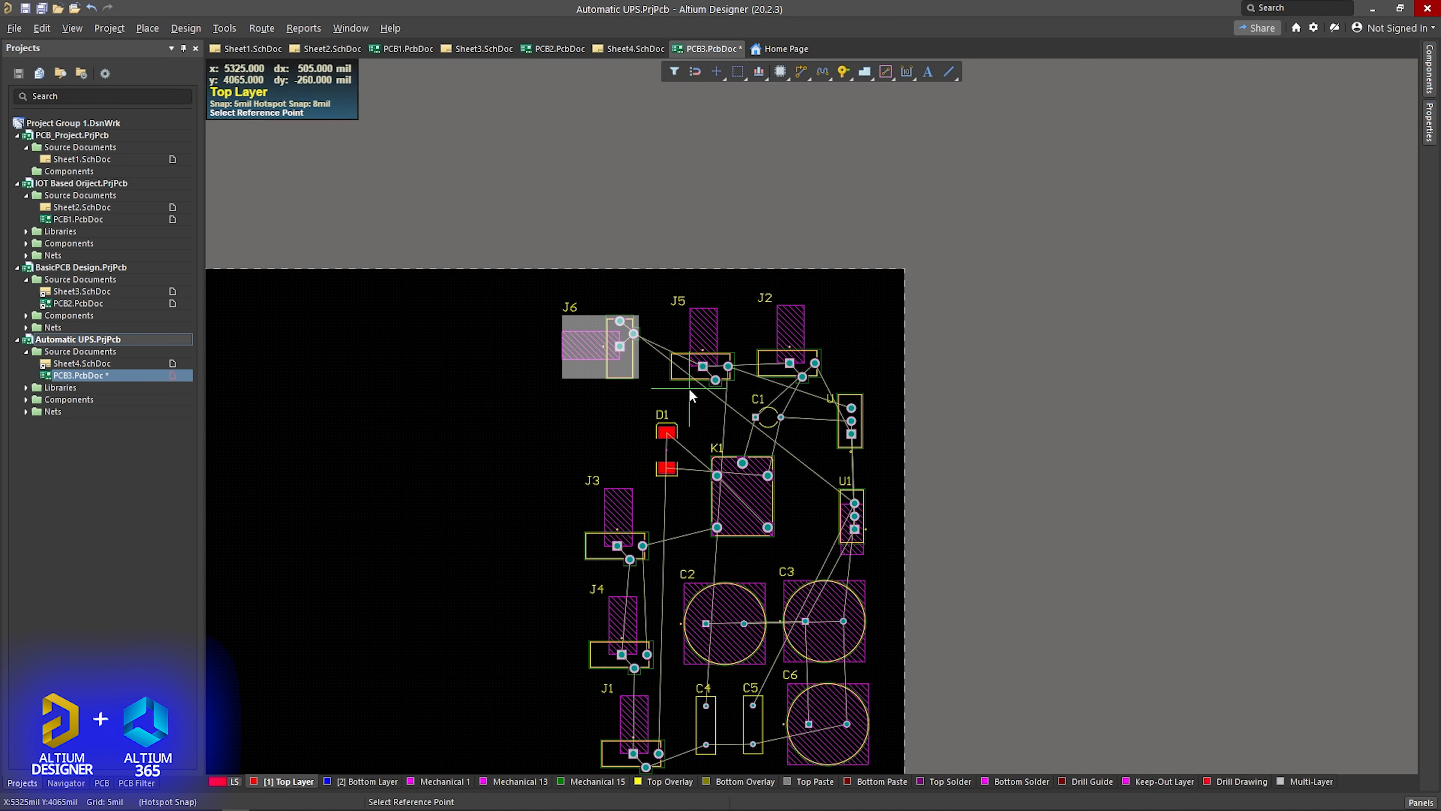
left_click(629, 339)
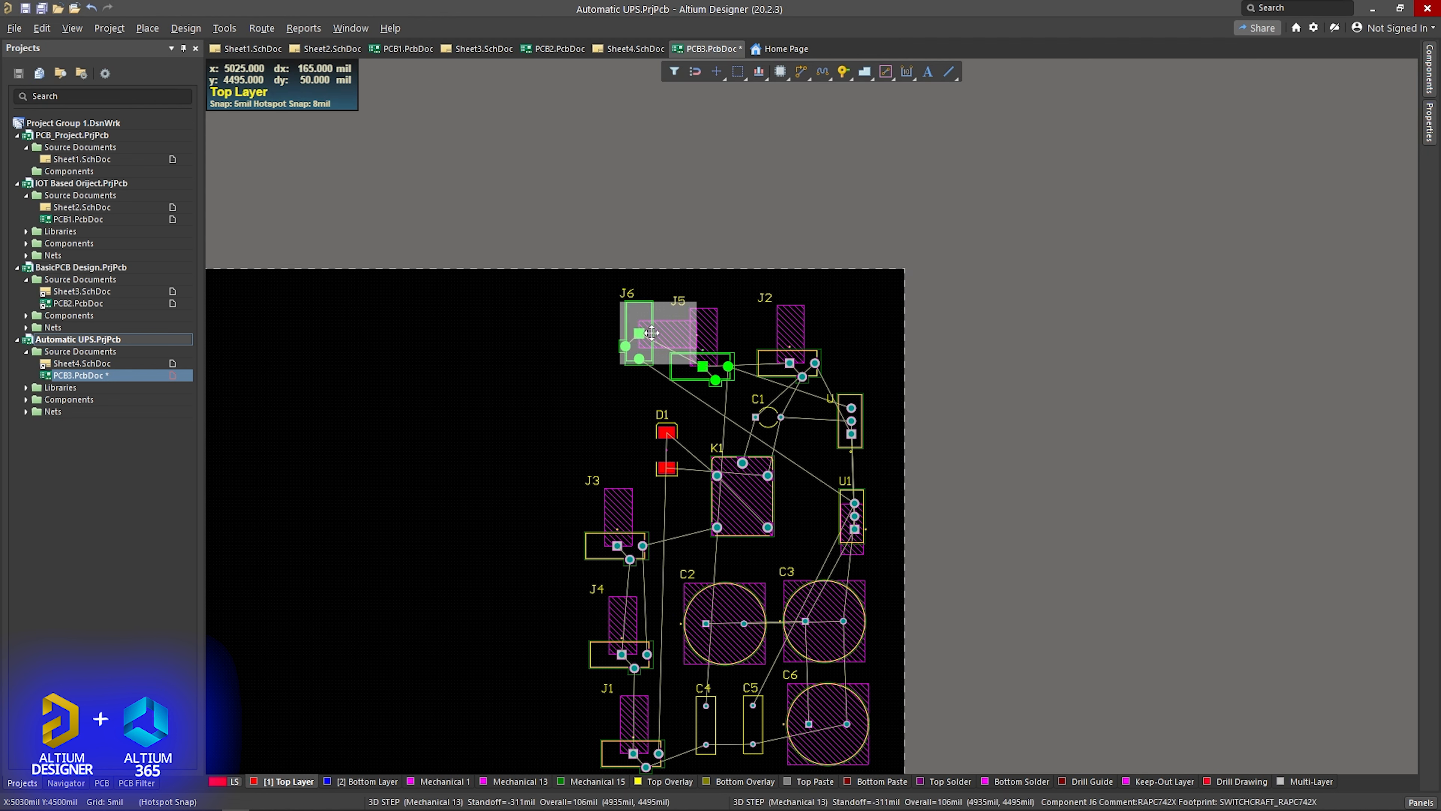
left_click_drag(651, 333, 590, 328)
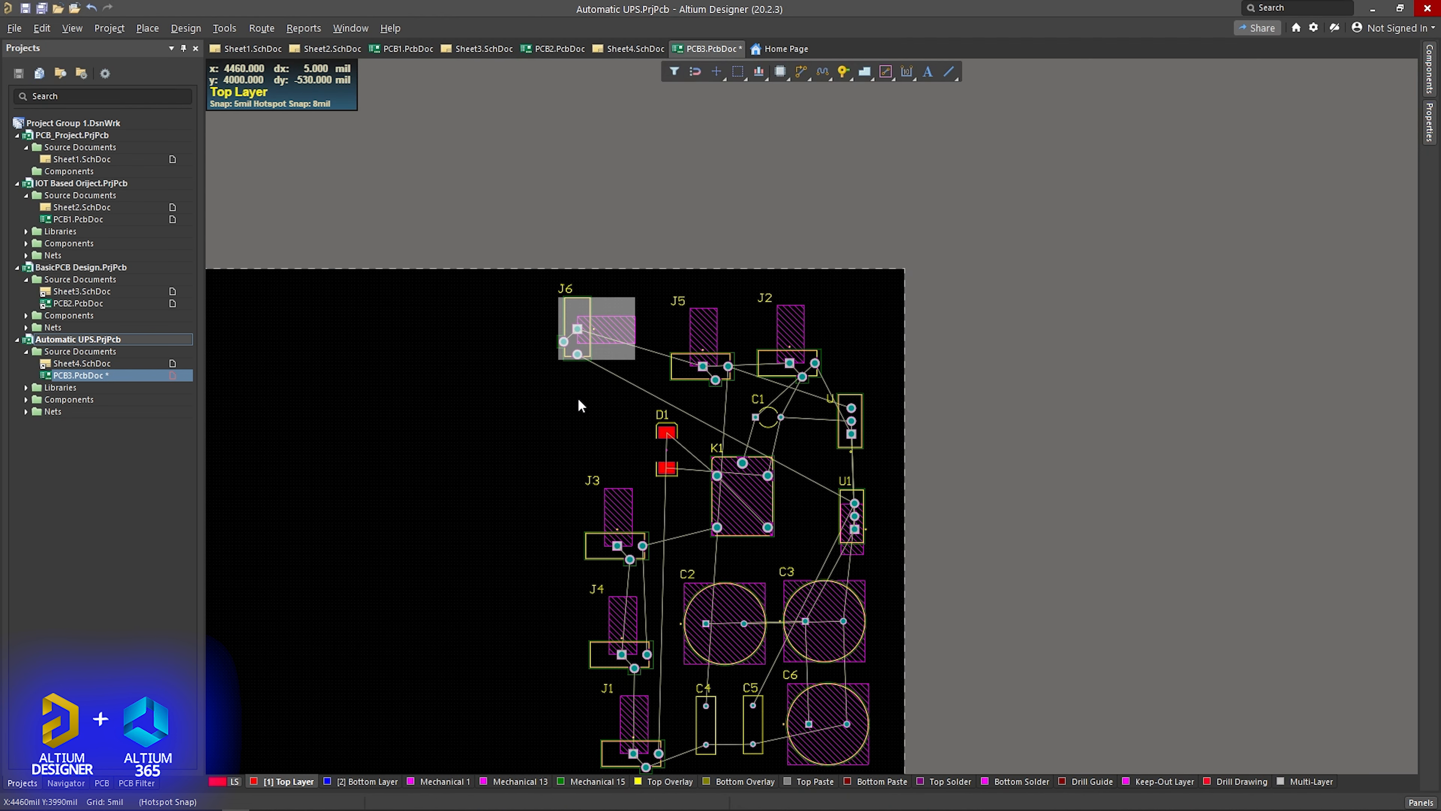
- Rotate jack J5 by 180 degrees and by a further 270 degrees about reference points on its footprint
left_click(705, 355)
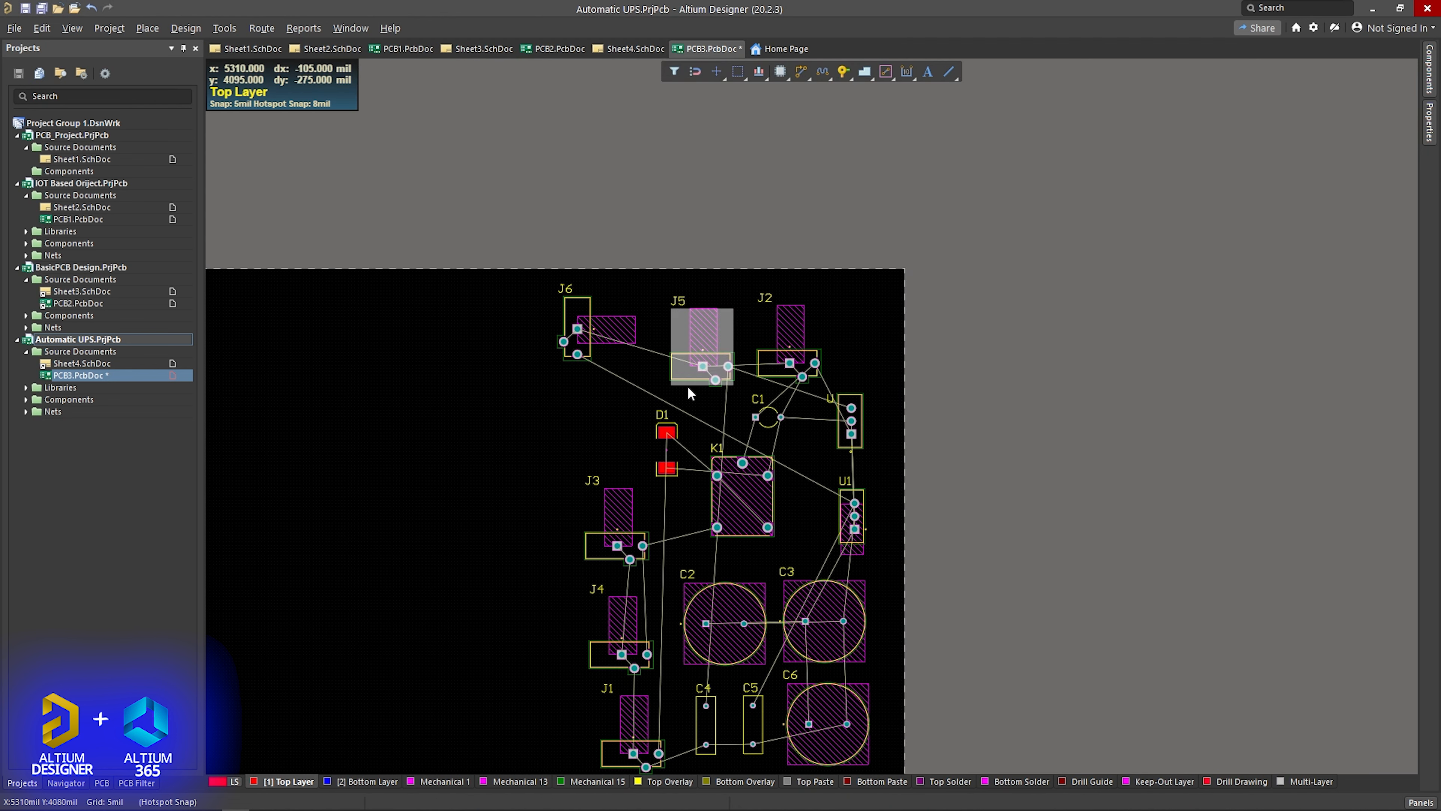
left_click(712, 69)
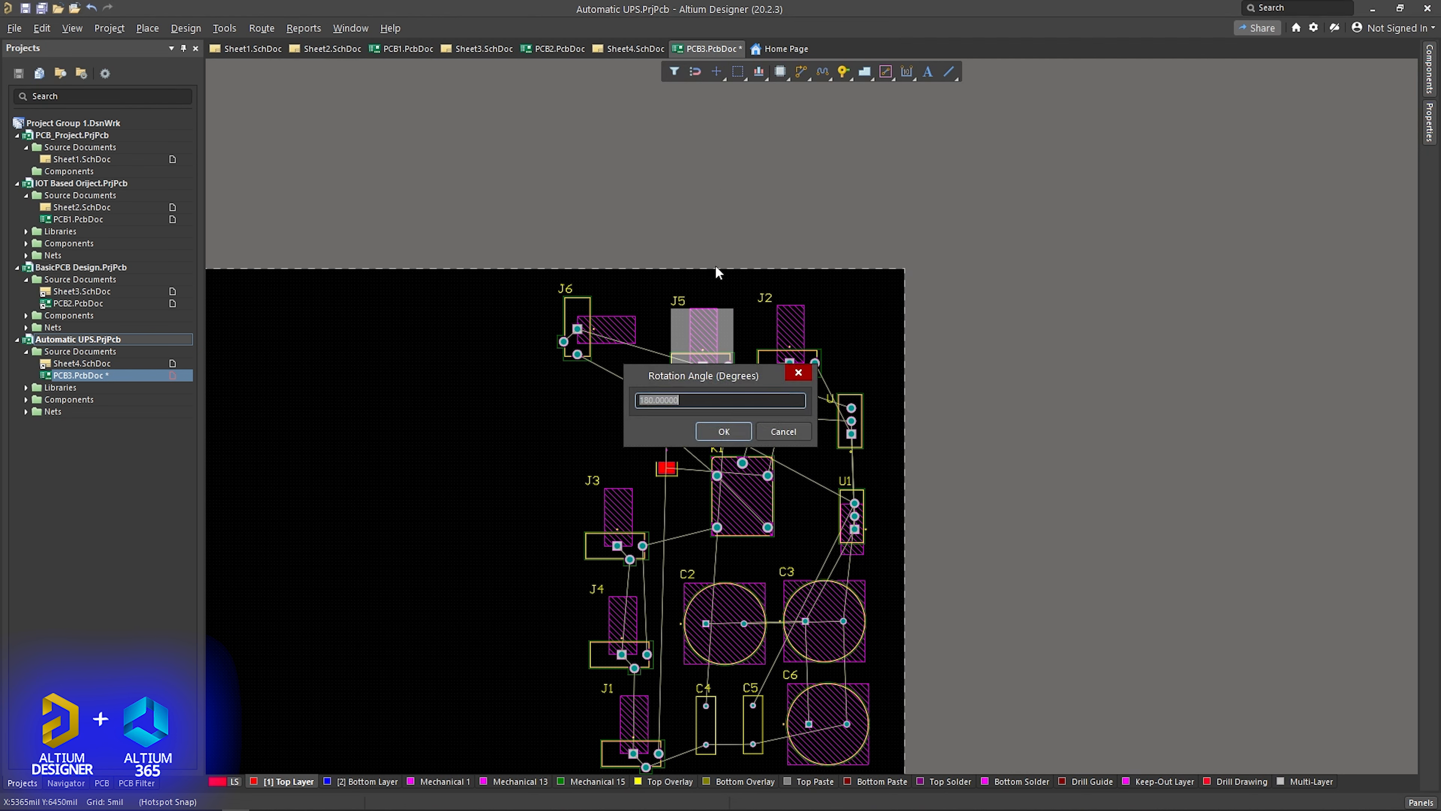
left_click(724, 431)
left_click(699, 350)
left_click(736, 72)
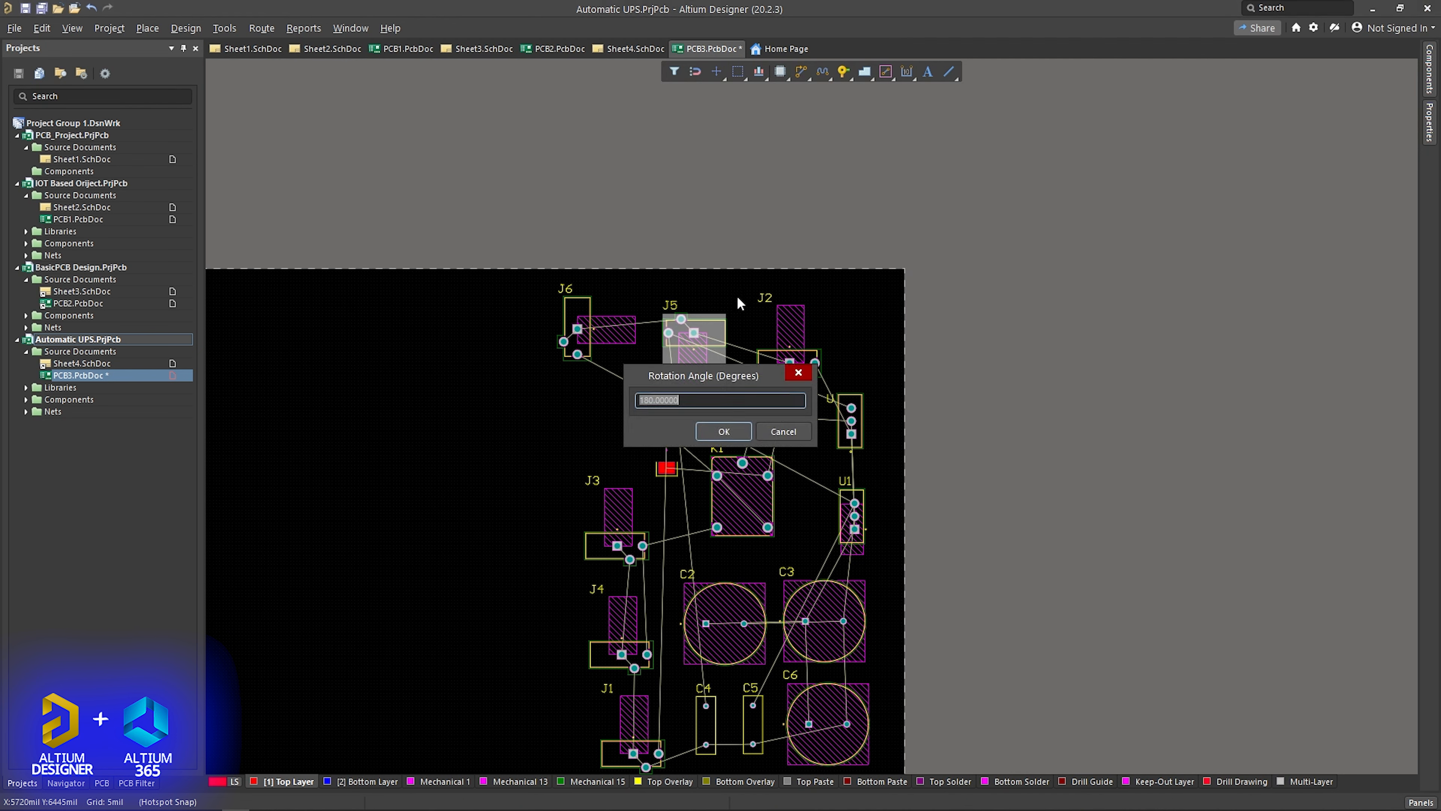
type("270")
key("Return")
left_click(699, 338)
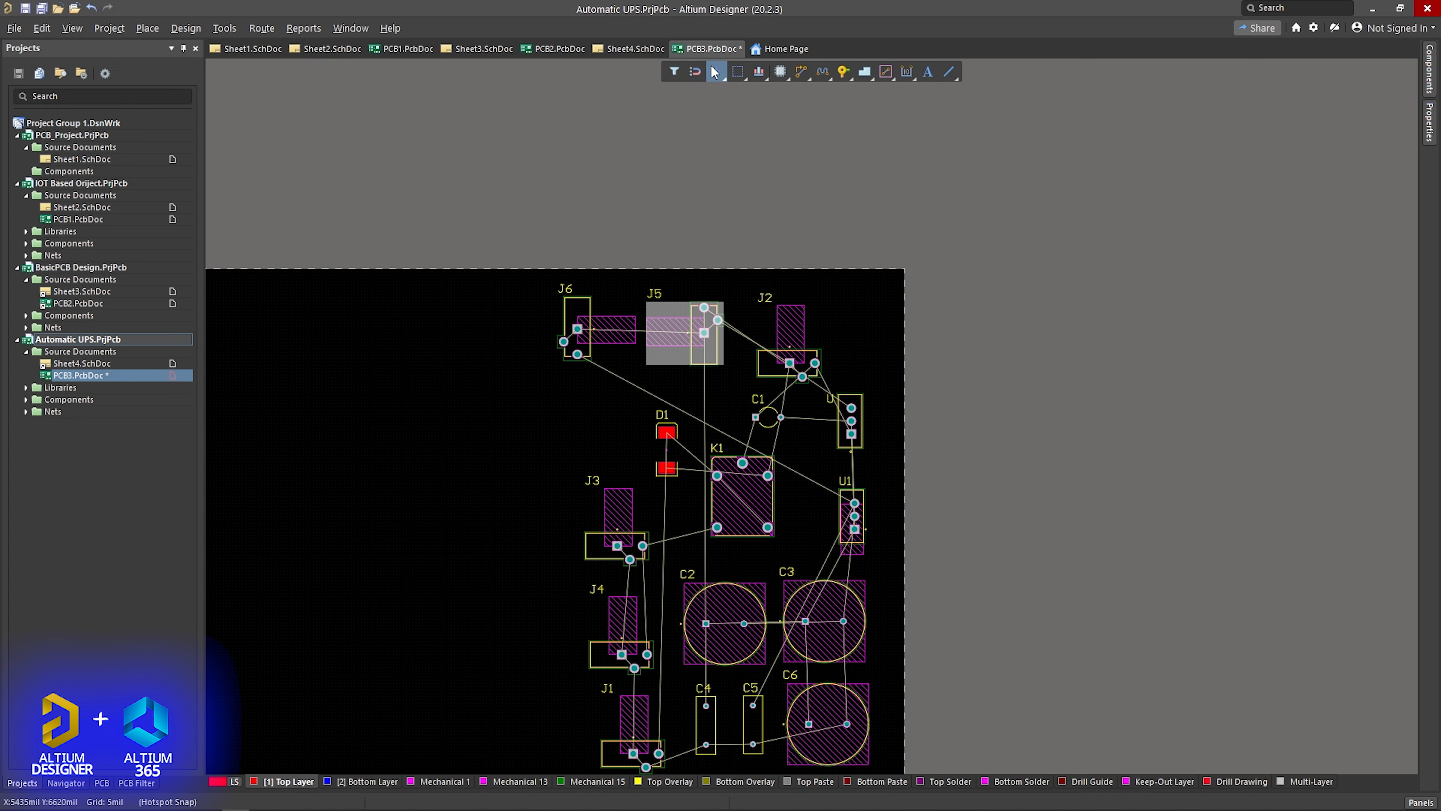
- Rotate J5 by another 180 degrees and position it beside J6 in the same orientation
left_click(716, 70)
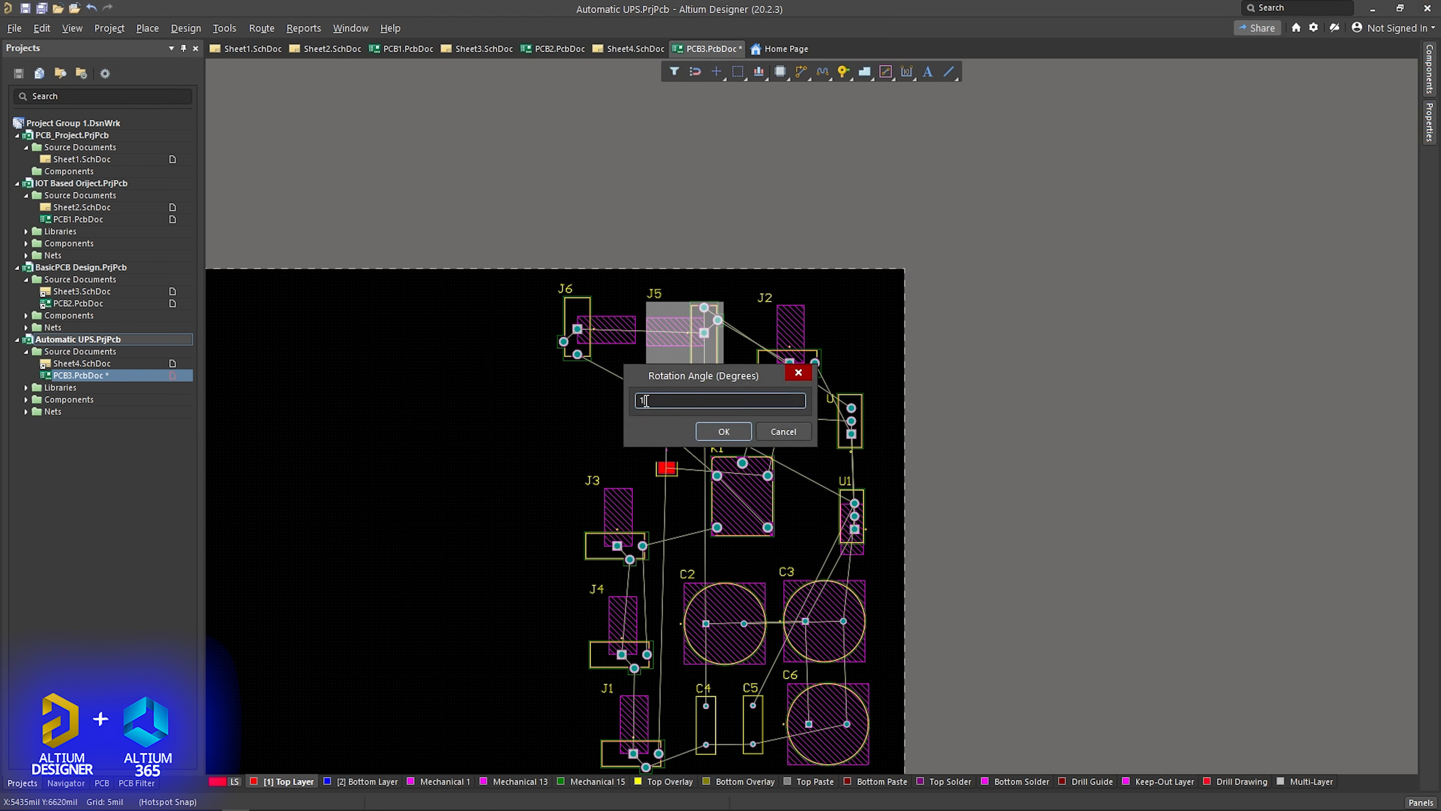
type("180")
key("Return")
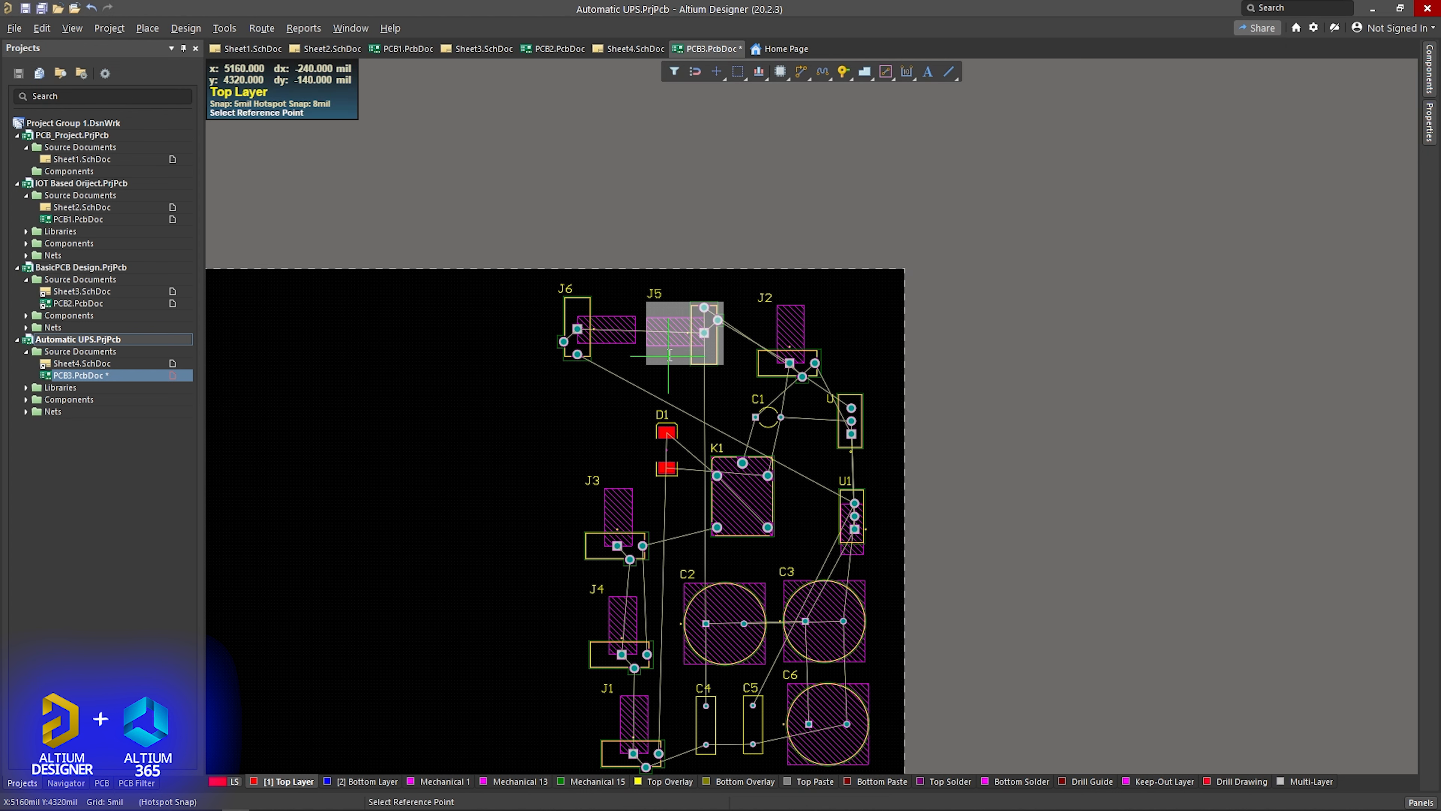
left_click(681, 332)
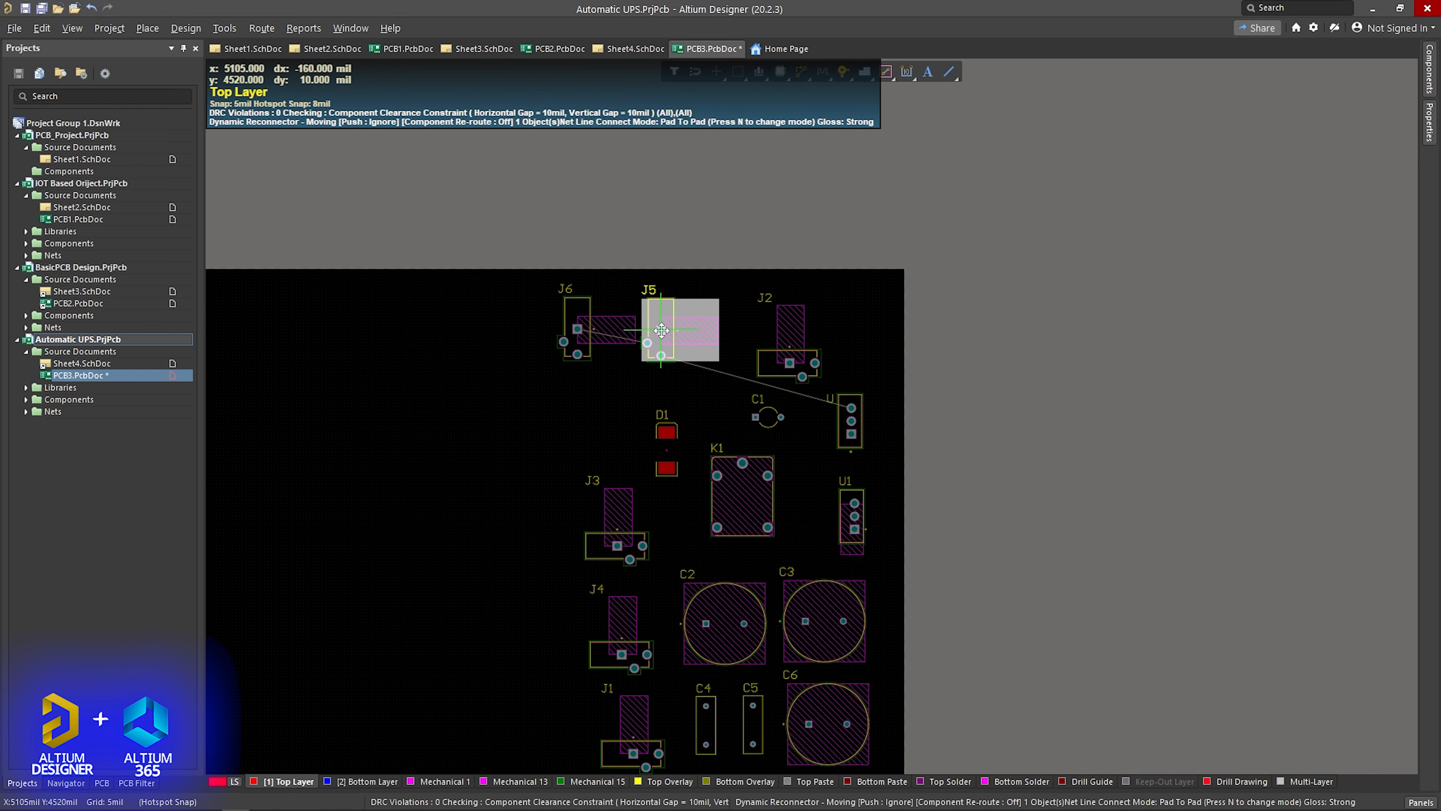
- Rotate jack J2 by 90 degrees and align it in the row with J6 and J5
left_click(775, 352)
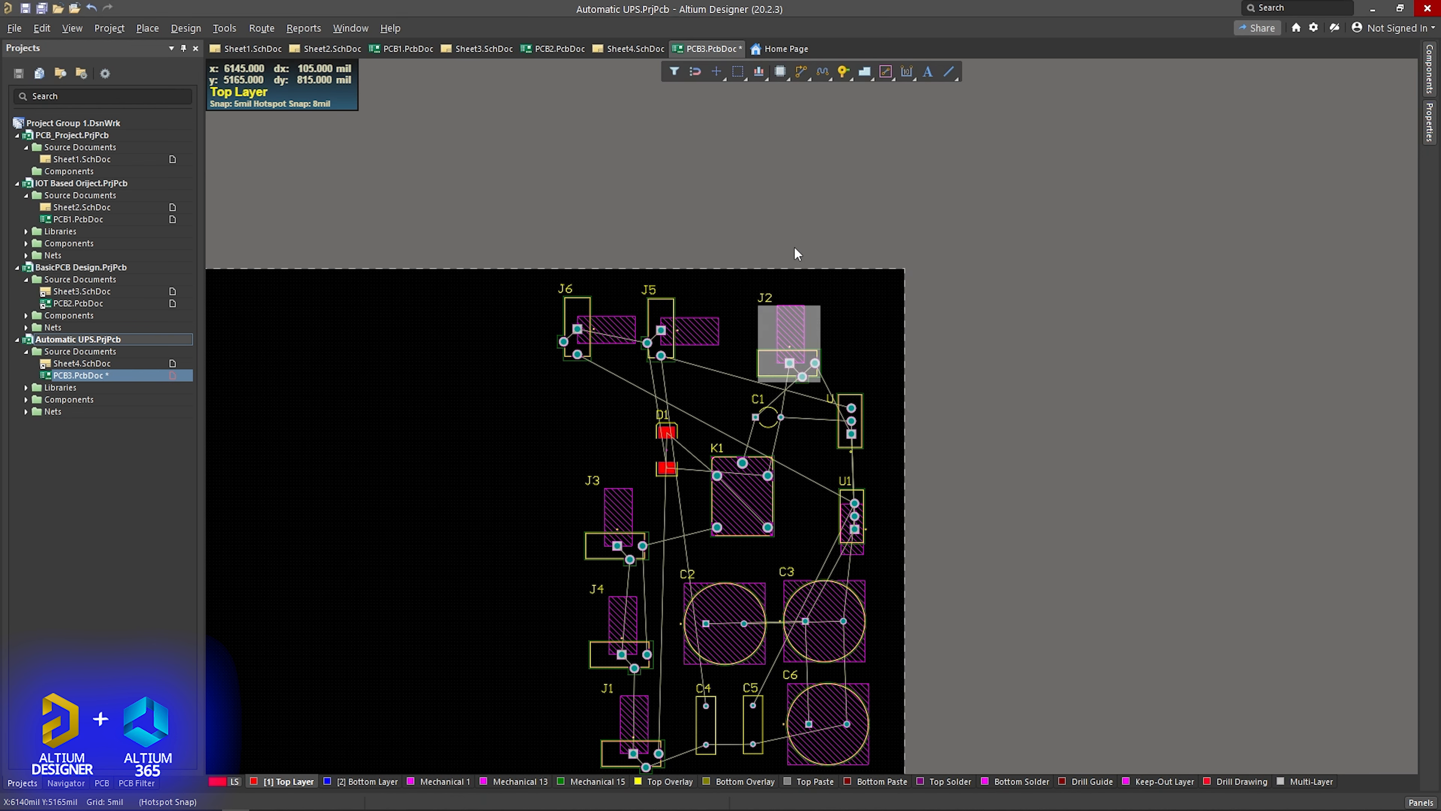
left_click(722, 73)
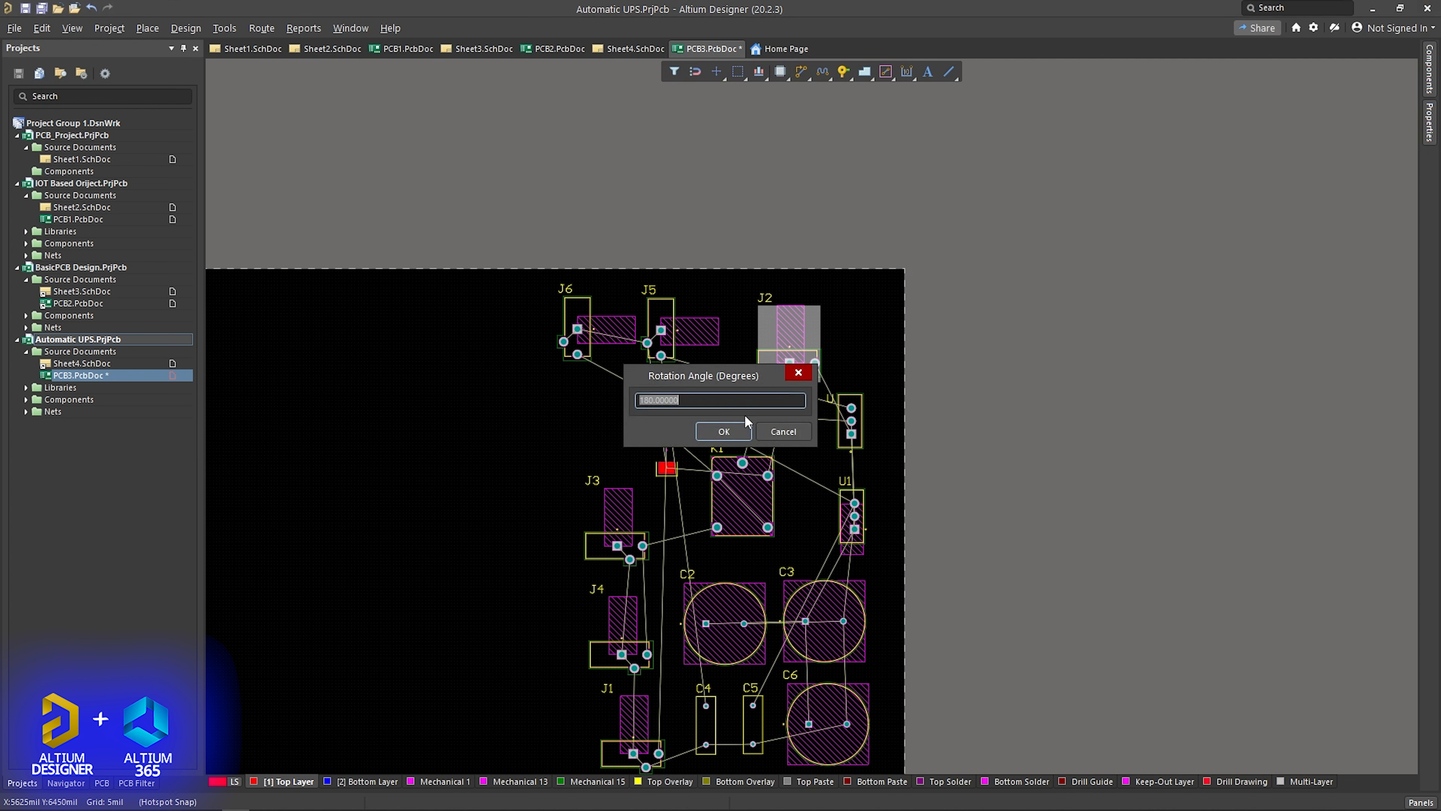
key("BackSpace")
type("90")
key("Return")
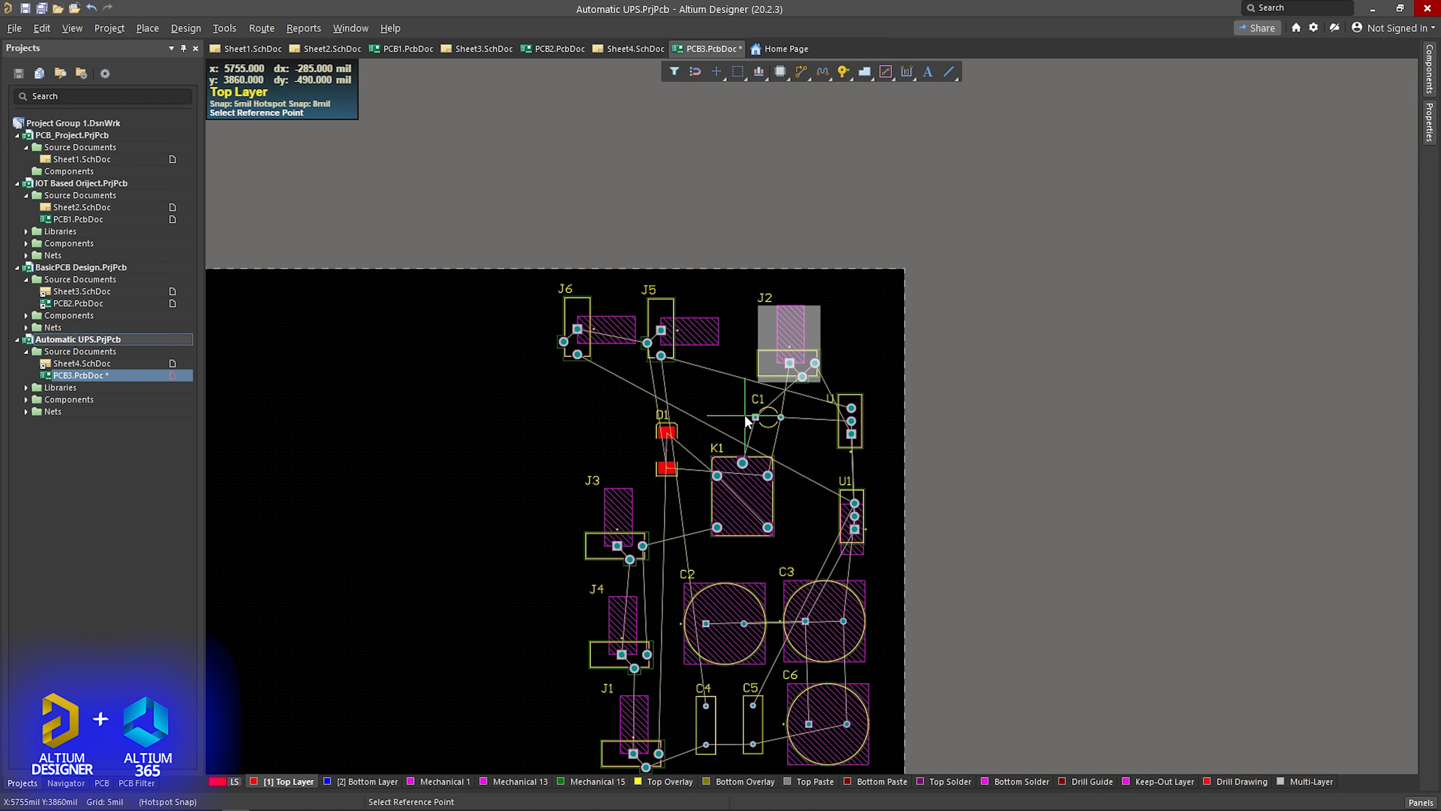
left_click(793, 365)
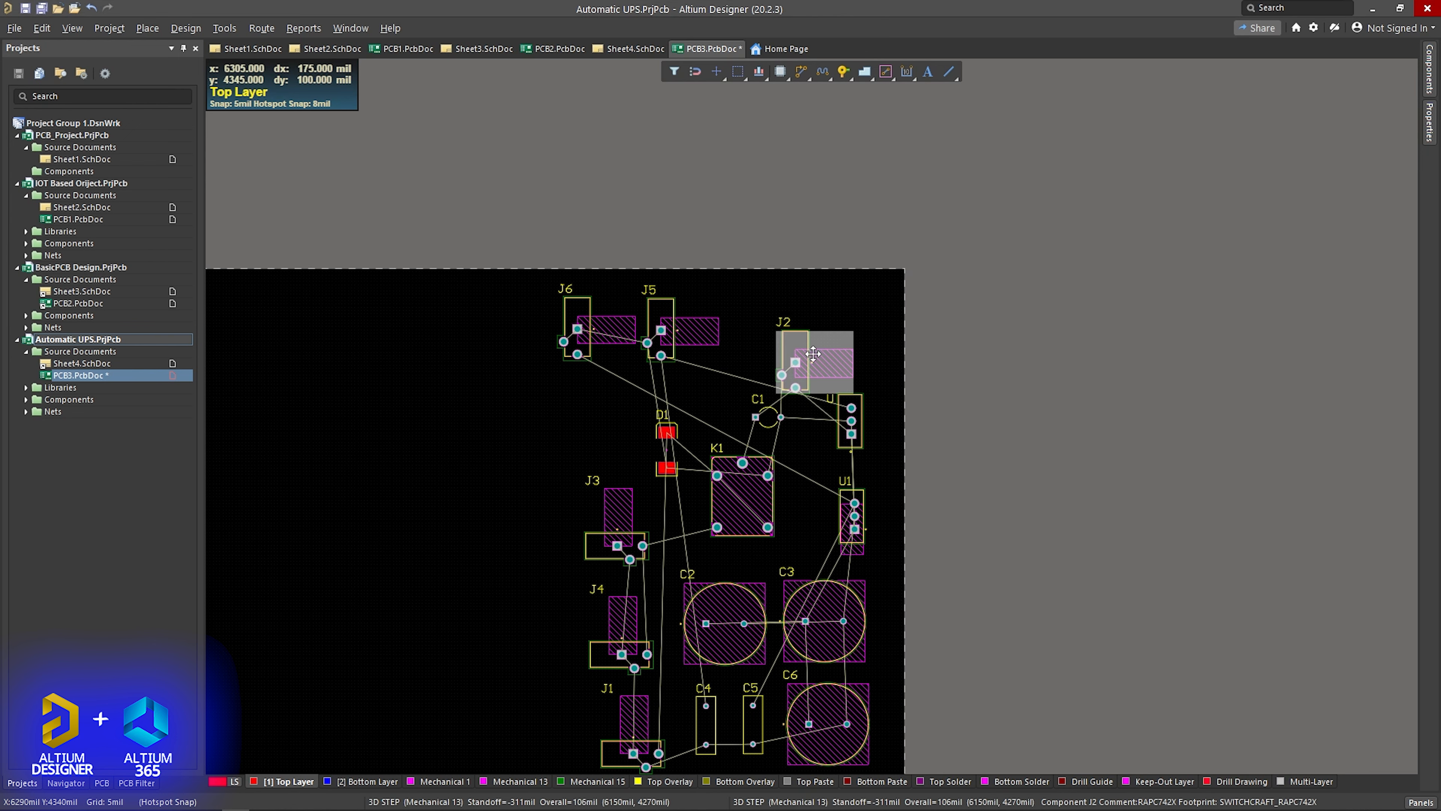
left_click_drag(813, 354, 781, 320)
- Move regulators U and U1 to the left, near J6 and J3, and lower J2 to the right of relay K1
scroll(793, 372, "down", 3)
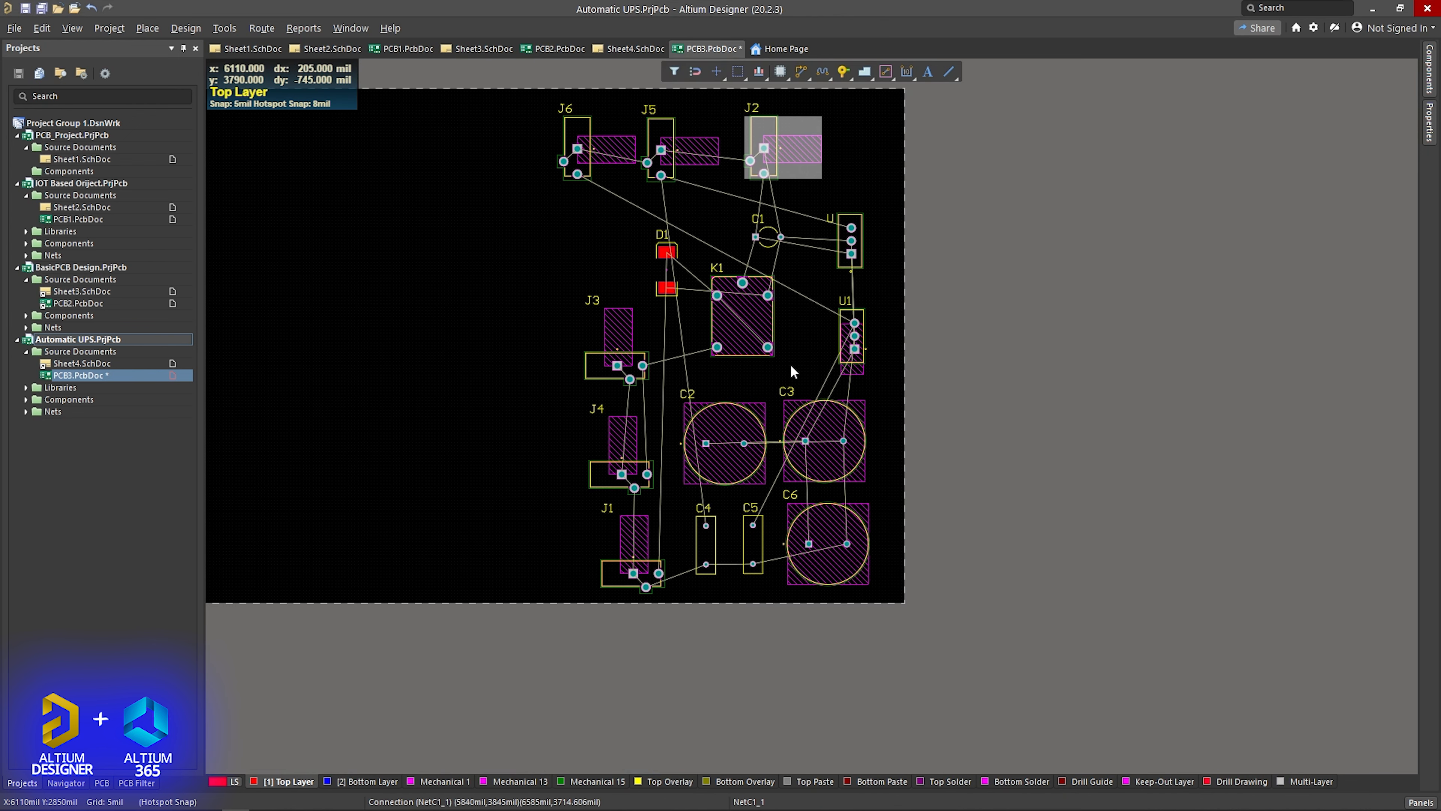
scroll(792, 367, "up", 1)
scroll(790, 355, "up", 1, "ctrl")
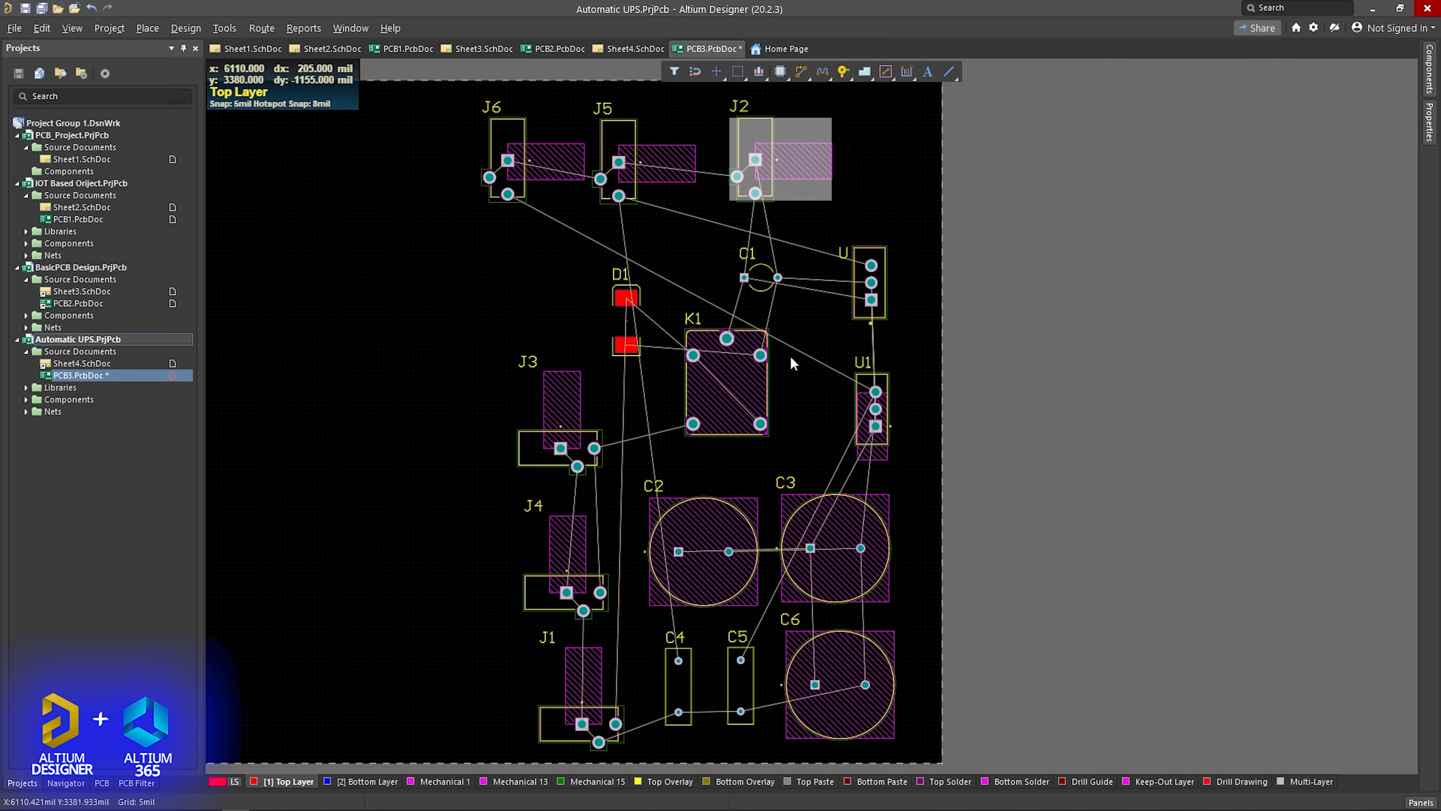
scroll(825, 330, "down", 4, "ctrl")
scroll(823, 333, "up", 3, "ctrl")
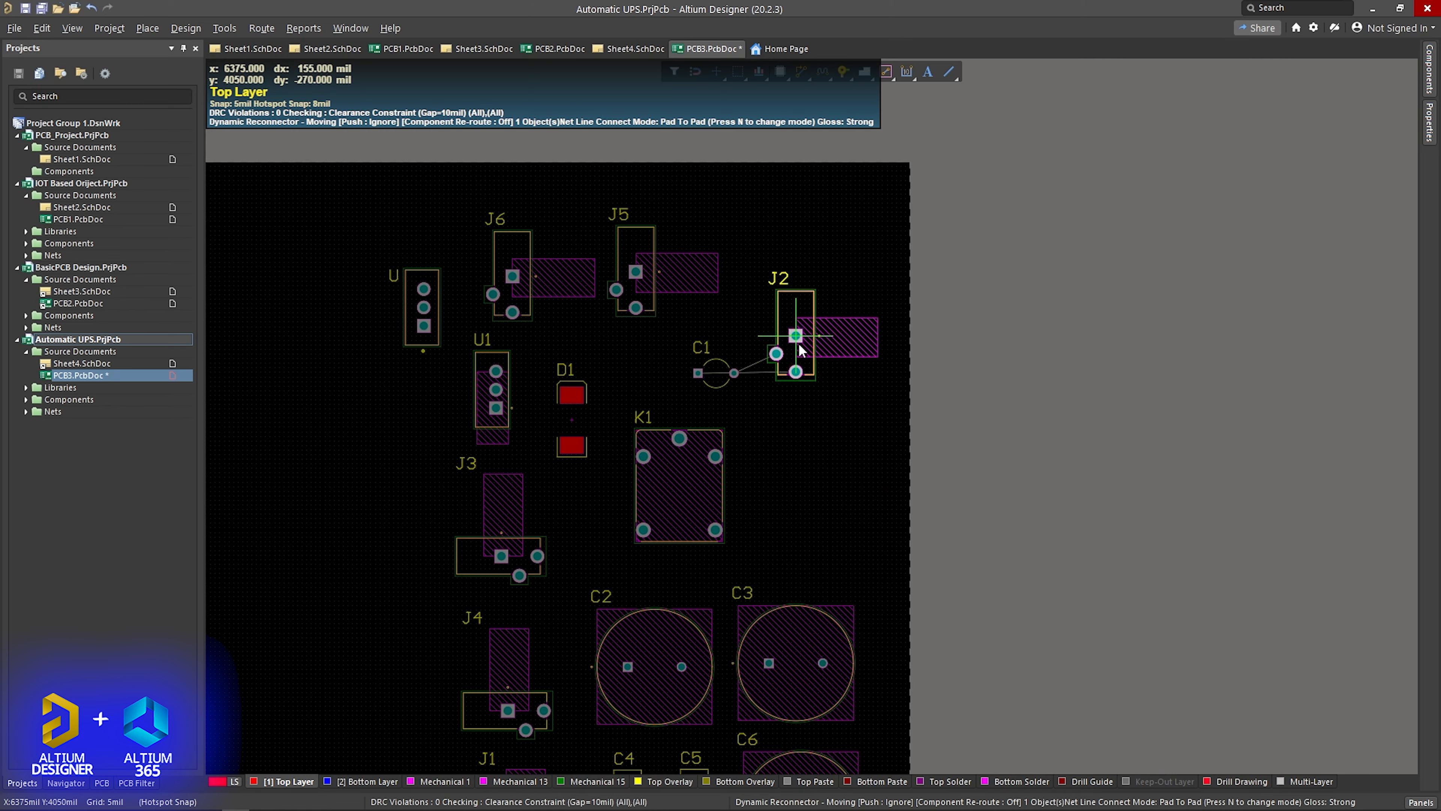
left_click_drag(797, 336, 795, 457)
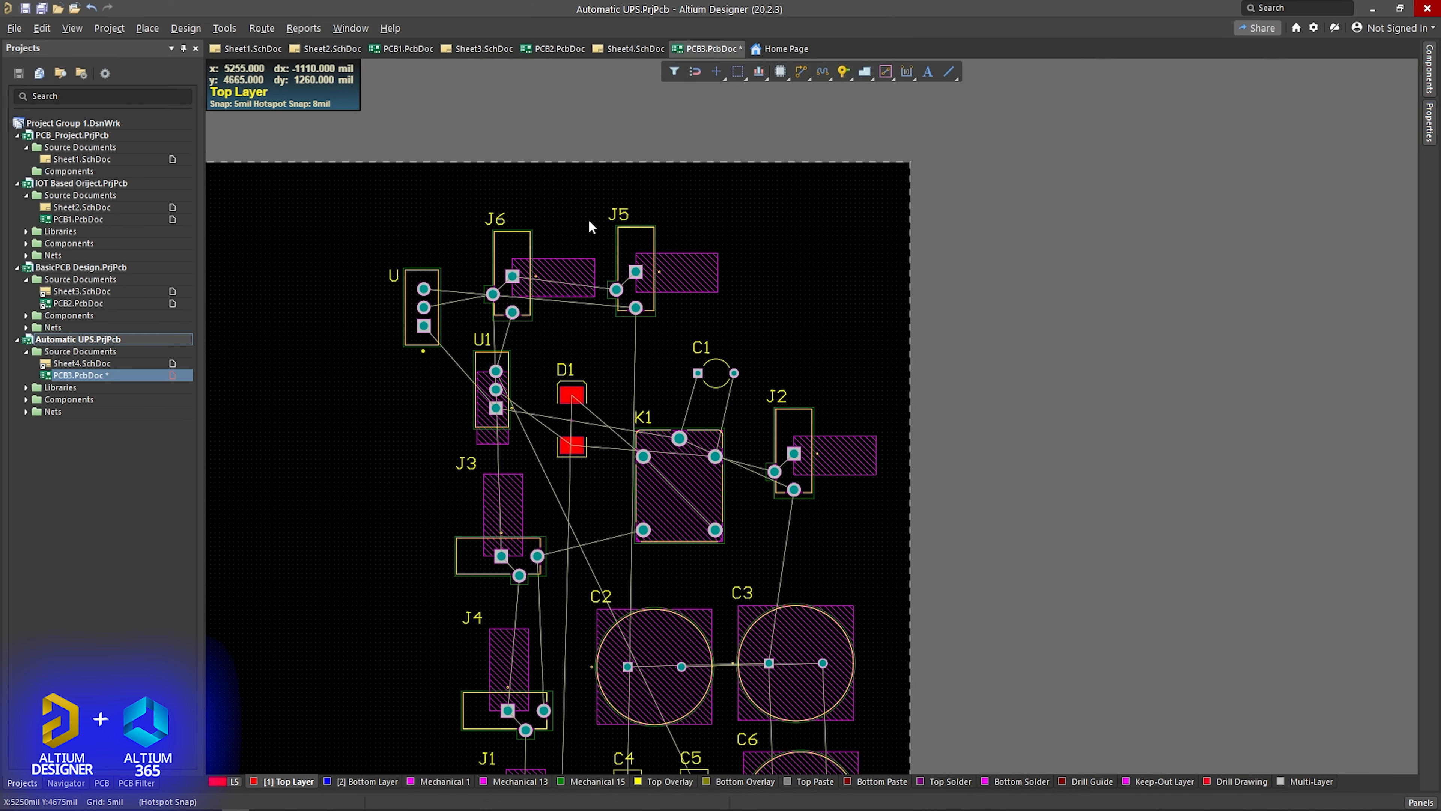
- Rotate jack J2 by 90 degrees and rotate it again so its body points down, placing it to the right of relay K1
left_click(815, 436)
left_click(721, 74)
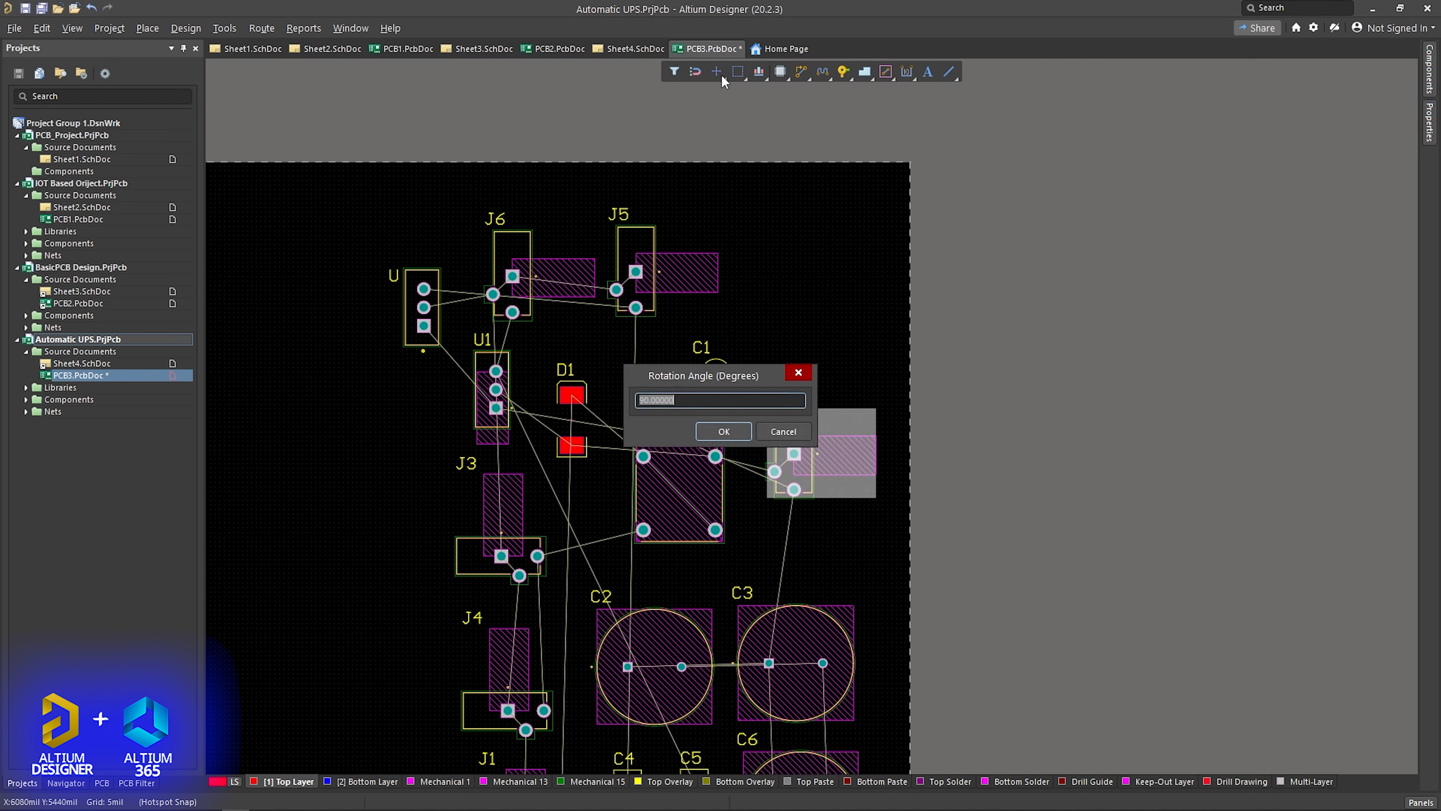
left_click(724, 430)
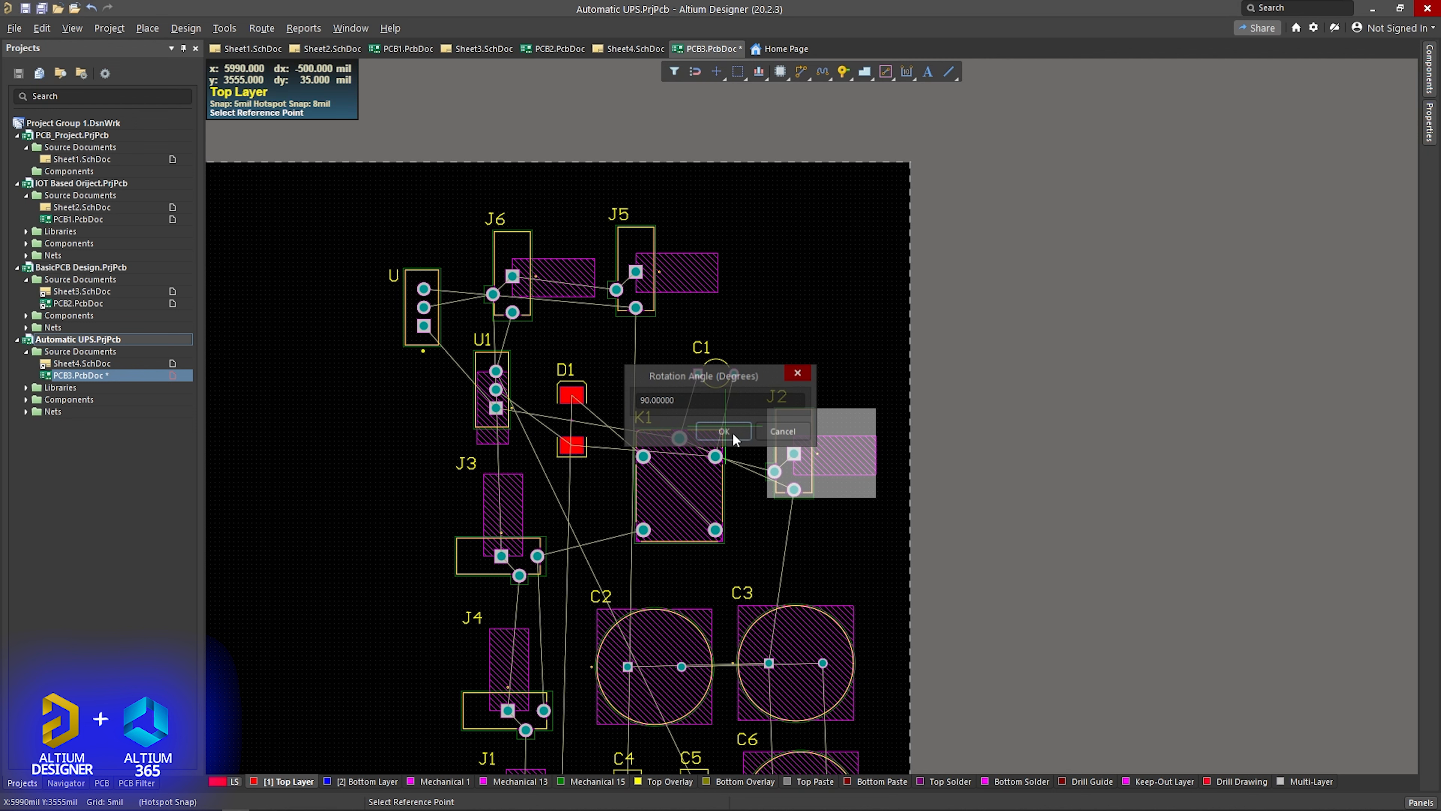
left_click(806, 453)
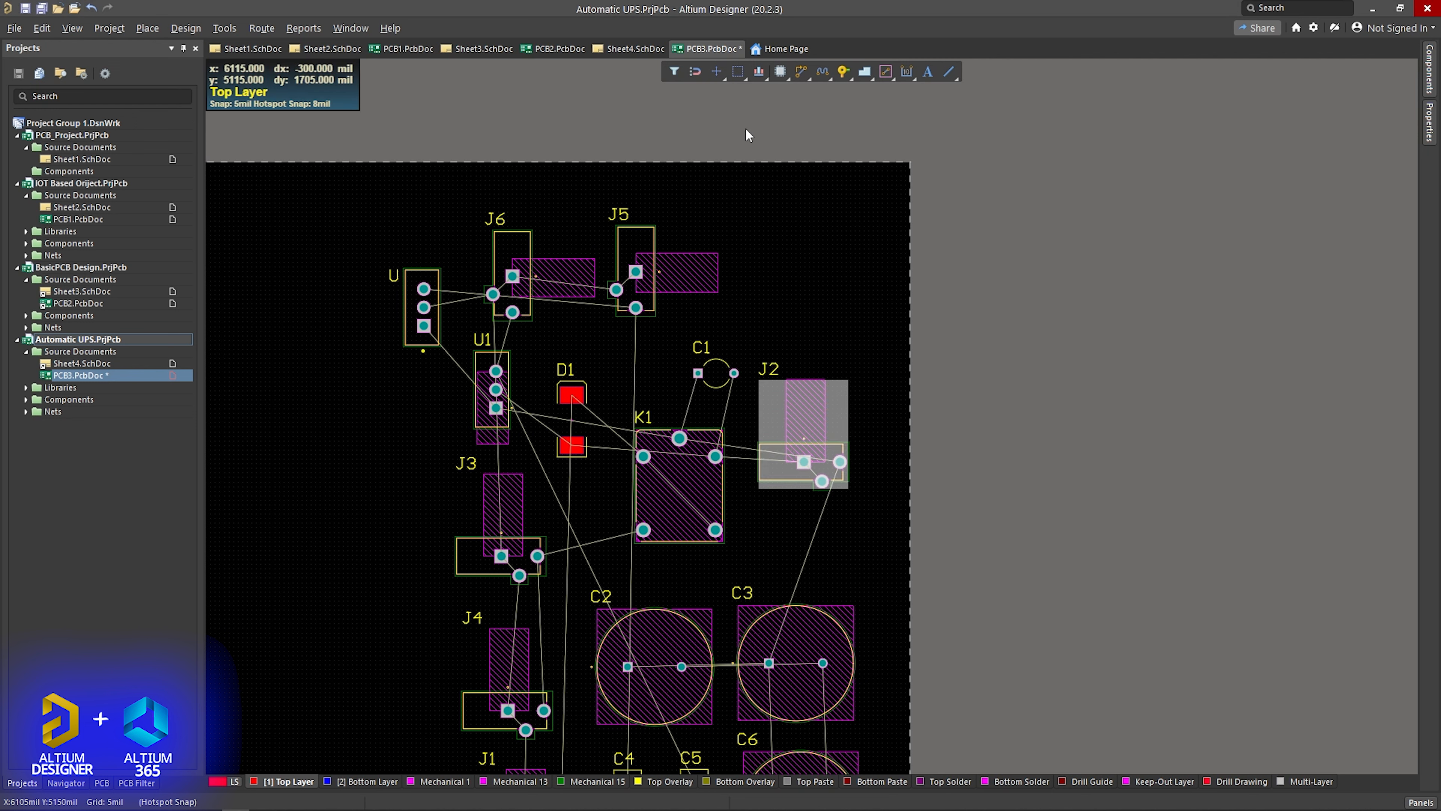
left_click(716, 72)
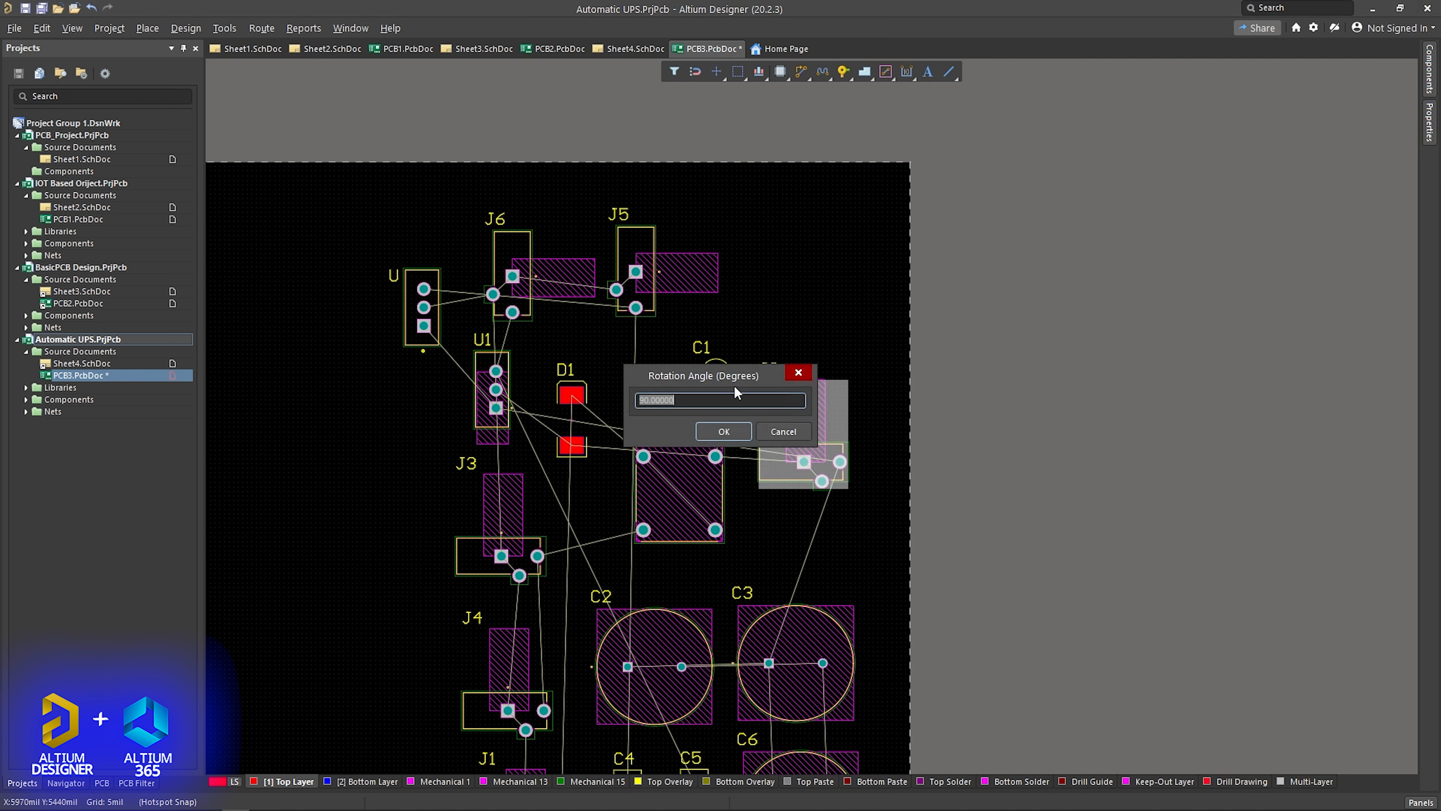
left_click(724, 431)
left_click(806, 501)
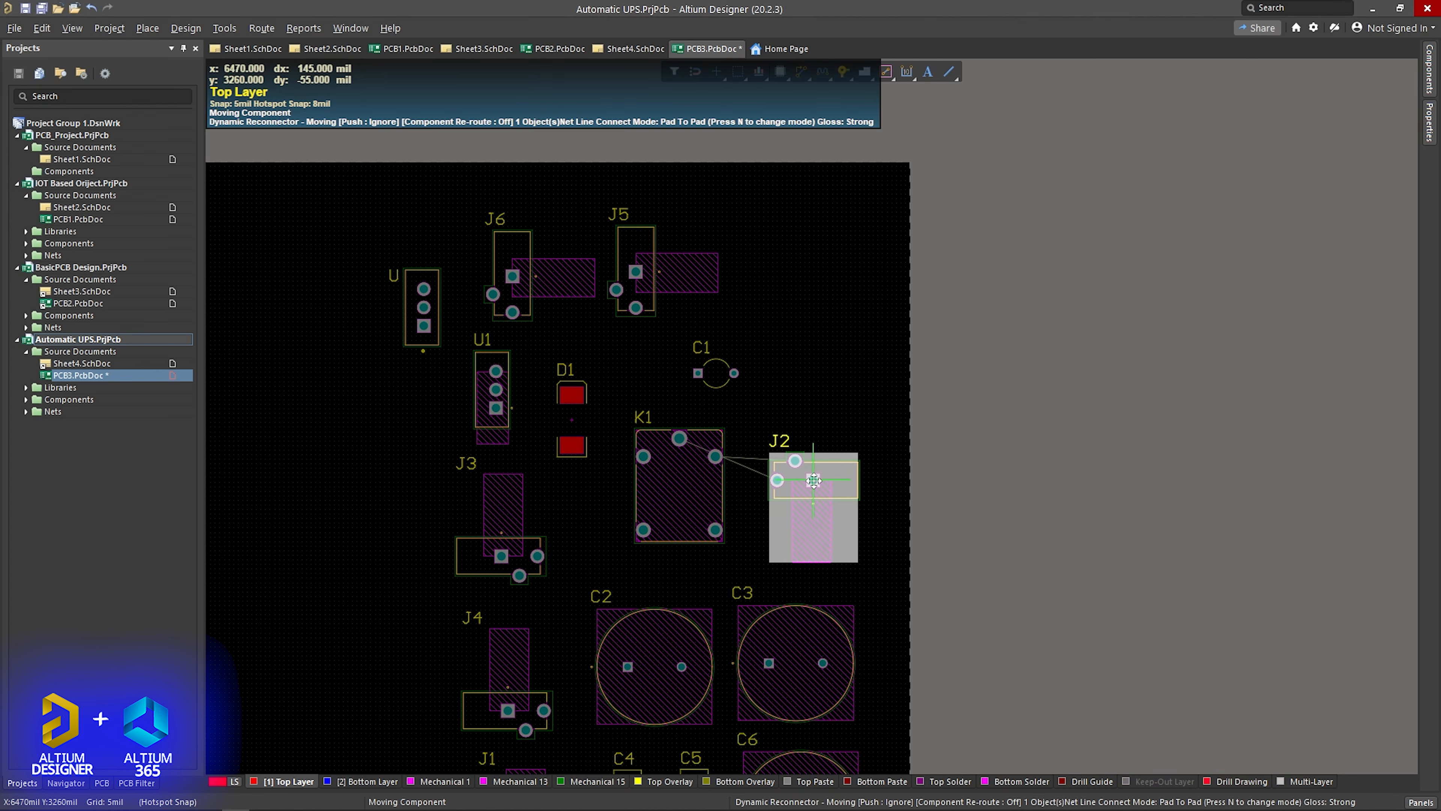
- Reposition relay K1, capacitor C1, jacks J5 and J6, and regulator U in the upper part of the board
left_click_drag(698, 475, 679, 491)
left_click_drag(718, 371, 772, 407)
left_click_drag(635, 272, 767, 311)
left_click_drag(513, 276, 655, 305)
left_click_drag(424, 313, 493, 292)
- Adjust jacks J1, J4 and J3 into a vertical column along the left side of the component group
scroll(525, 316, "down", 5)
left_click_drag(524, 490, 527, 479)
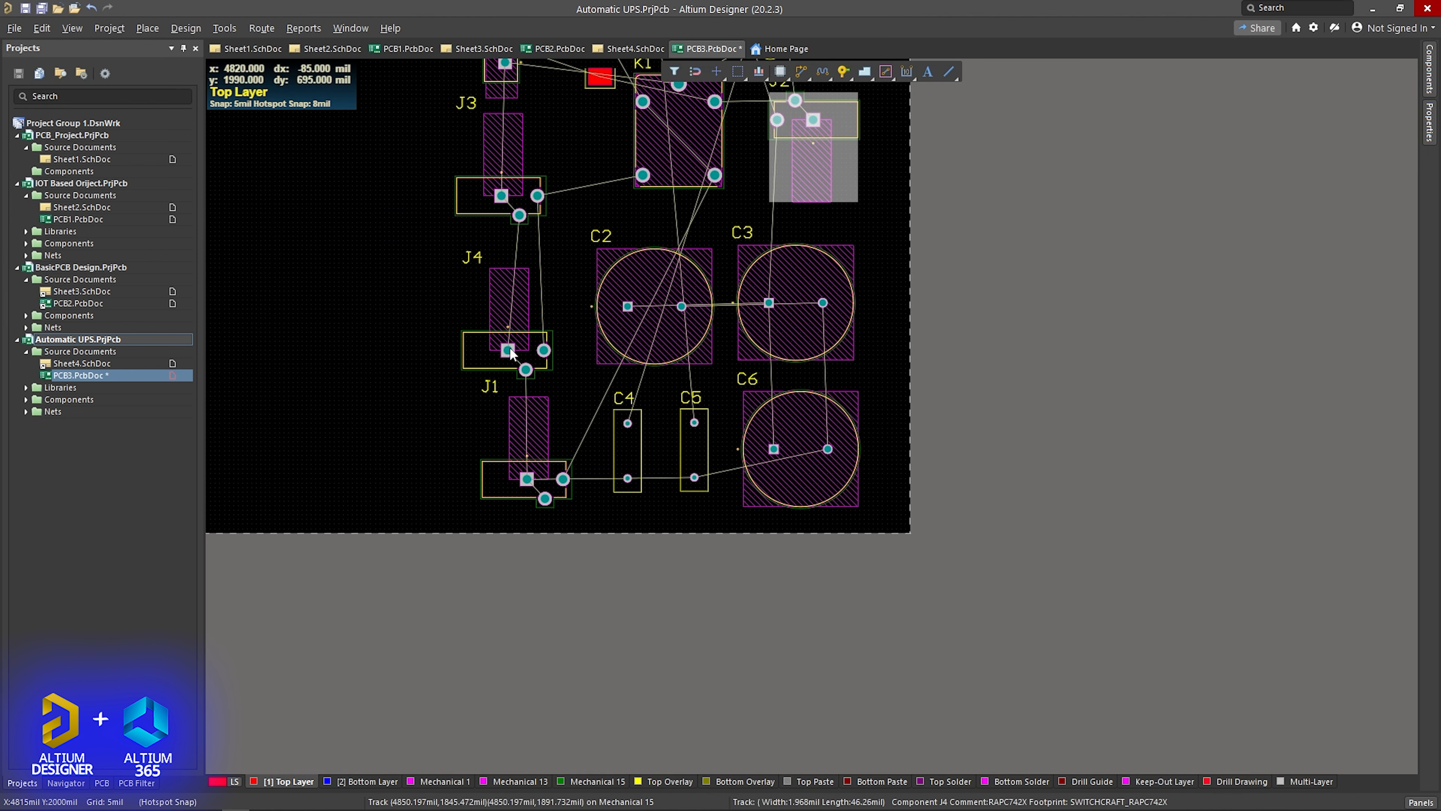
left_click_drag(508, 350, 512, 359)
scroll(552, 255, "up", 1, "ctrl")
right_click_drag(552, 256, 574, 391)
left_click_drag(516, 319, 521, 362)
left_click_drag(529, 507, 530, 499)
left_click_drag(503, 542, 507, 604)
- Bring regulators U1 and U down into the column above jack J3
left_click_drag(488, 391, 521, 335)
left_click_drag(489, 392, 492, 454)
left_click_drag(513, 339, 521, 366)
left_click_drag(477, 258, 485, 290)
- Lower regulators U1 and U further toward J3, place diode D1 beside them, and move J6 down above relay K1
scroll(570, 243, "down", 1, "ctrl")
right_click_drag(570, 244, 481, 384)
left_click_drag(448, 303, 446, 343)
left_click_drag(439, 203, 441, 243)
left_click_drag(530, 332, 510, 316)
left_click_drag(581, 211, 572, 241)
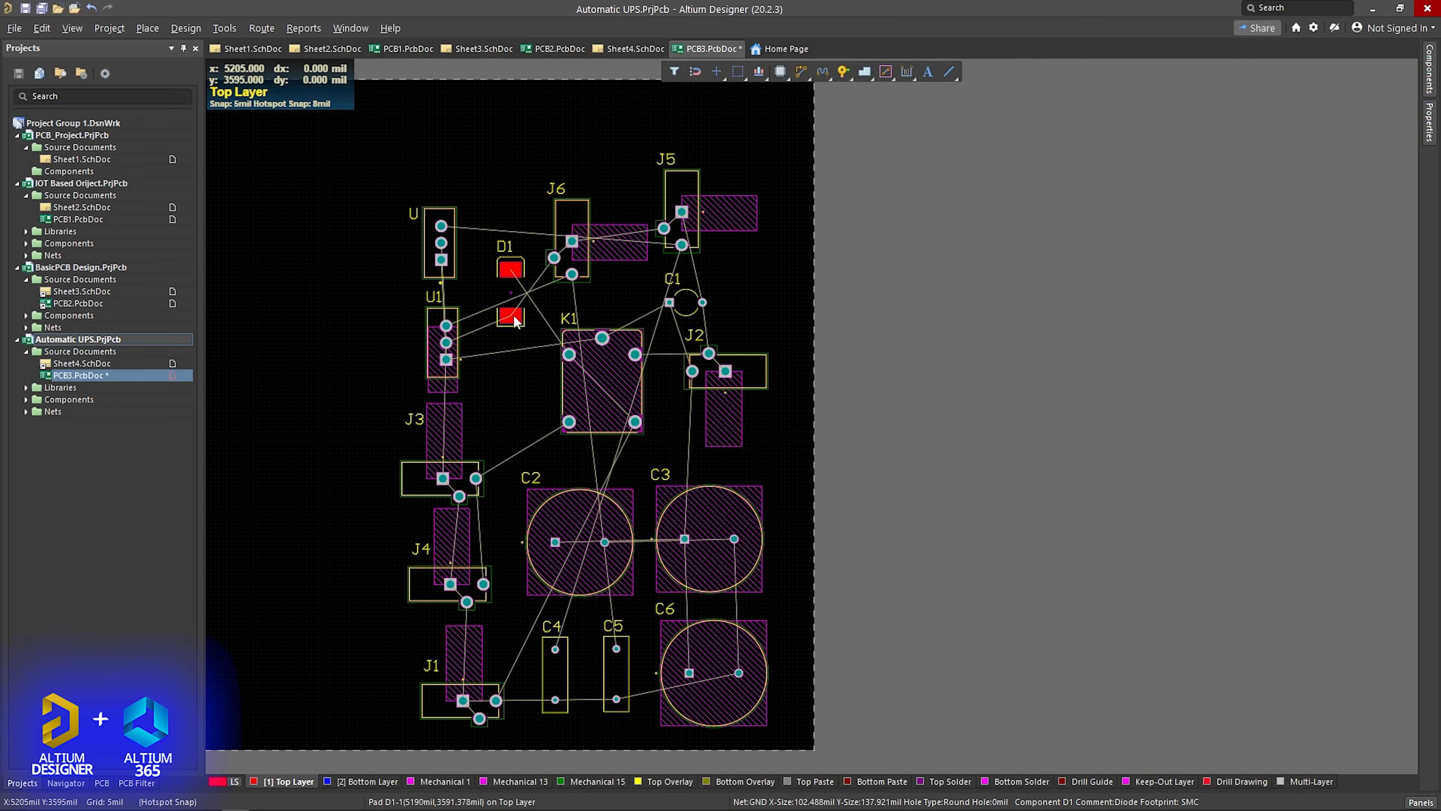
- Move diode D1 to the left of relay K1, align J6 and J5 in one row, and place C1 above J2
left_click_drag(511, 316, 523, 419)
left_click_drag(572, 241, 537, 240)
left_click_drag(682, 212, 647, 240)
left_click_drag(686, 302, 675, 322)
left_click_drag(646, 241, 658, 242)
left_click_drag(675, 322, 704, 305)
left_click_drag(657, 244, 652, 241)
- Switch PCB3.PcbDoc to Board Planning Mode
scroll(766, 321, "up", 1)
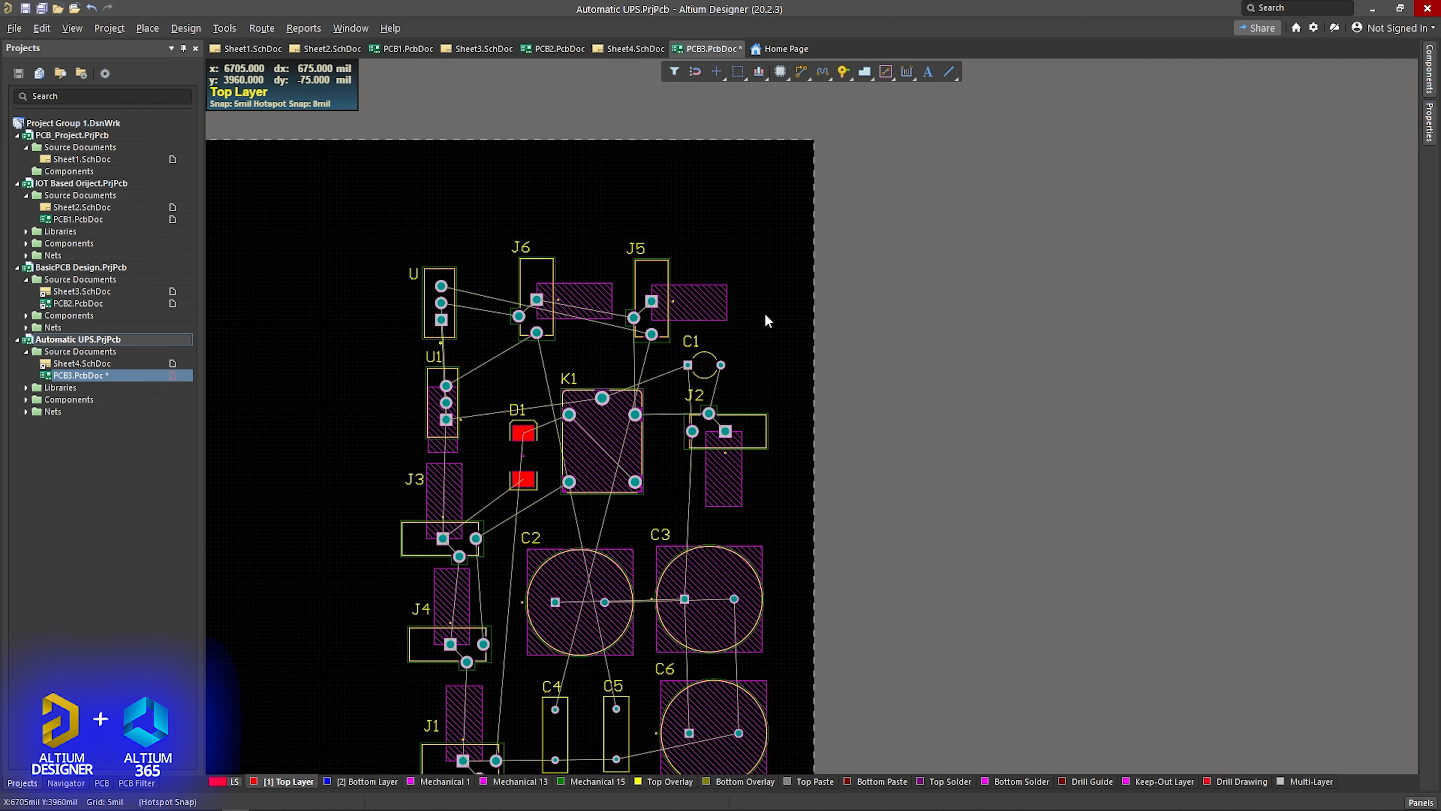
scroll(766, 321, "down", 3)
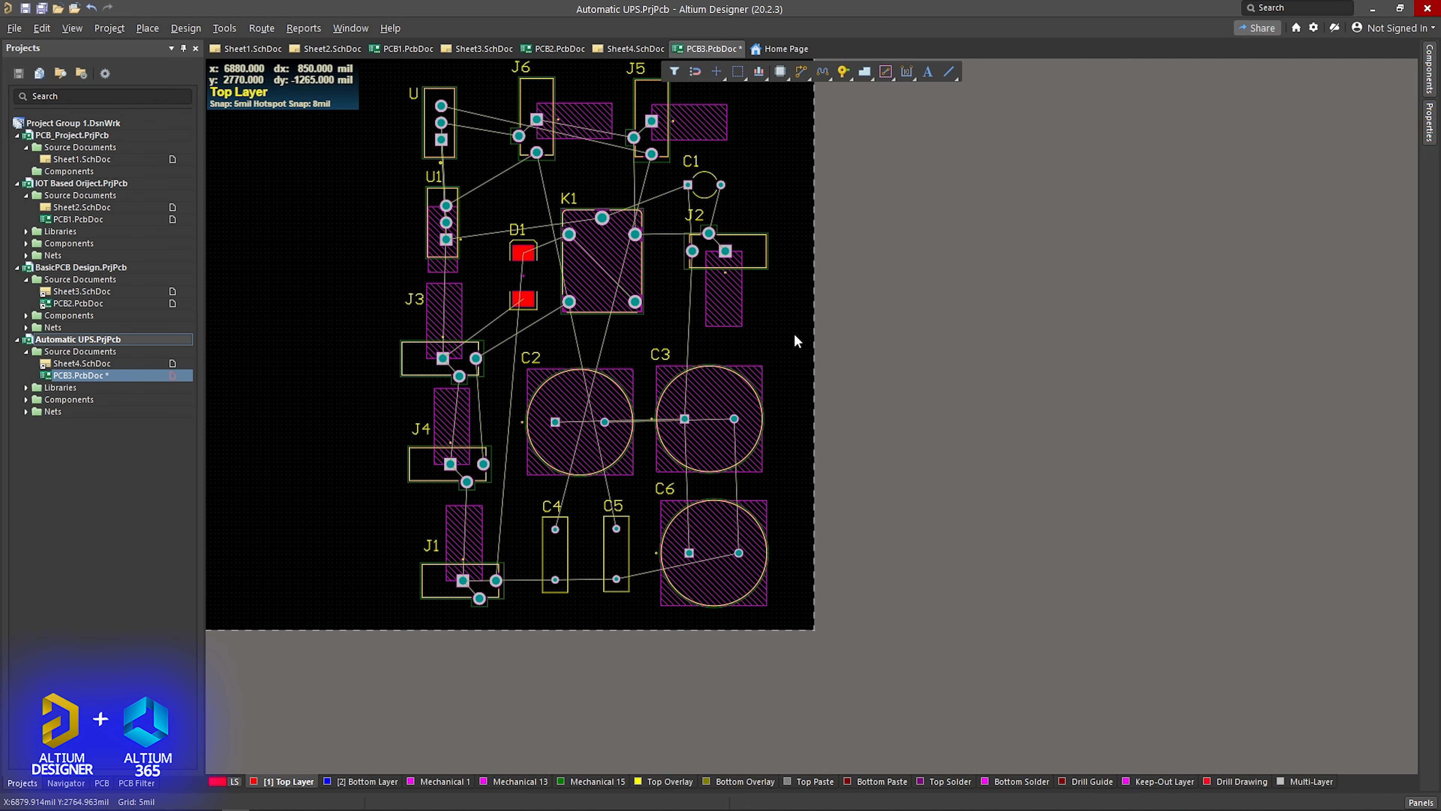
scroll(795, 334, "down", 2, "ctrl")
right_click_drag(862, 264, 846, 339)
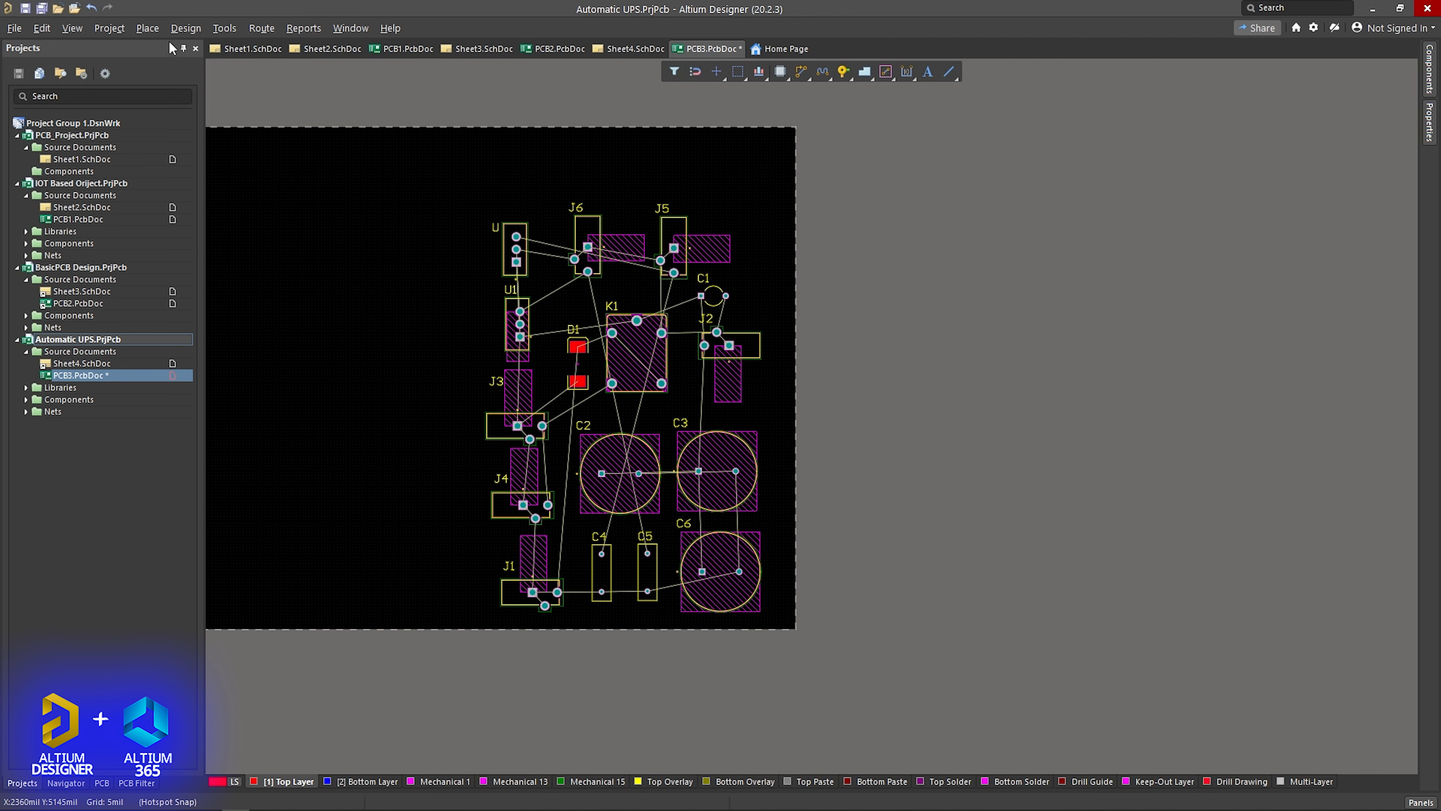
left_click(70, 30)
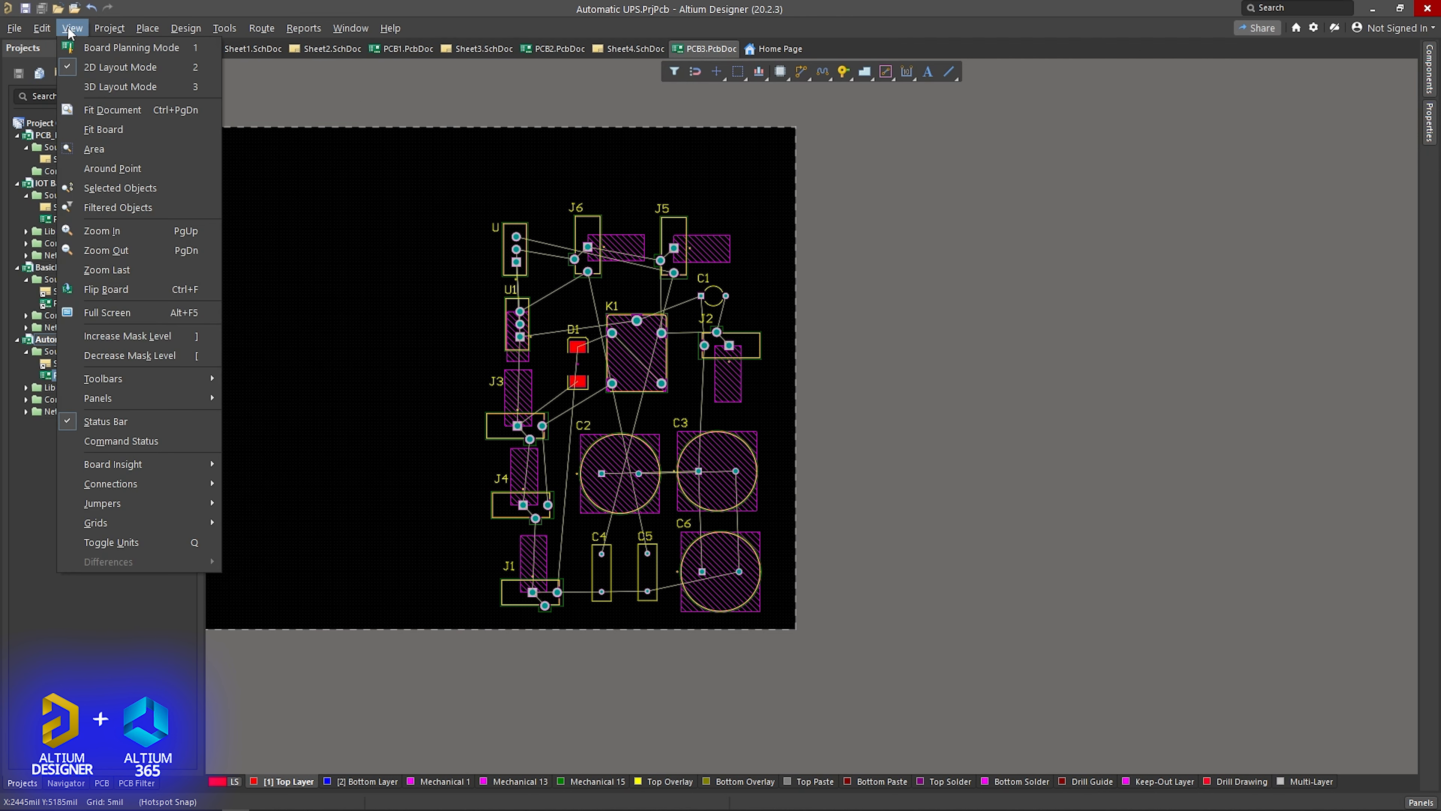
left_click(104, 49)
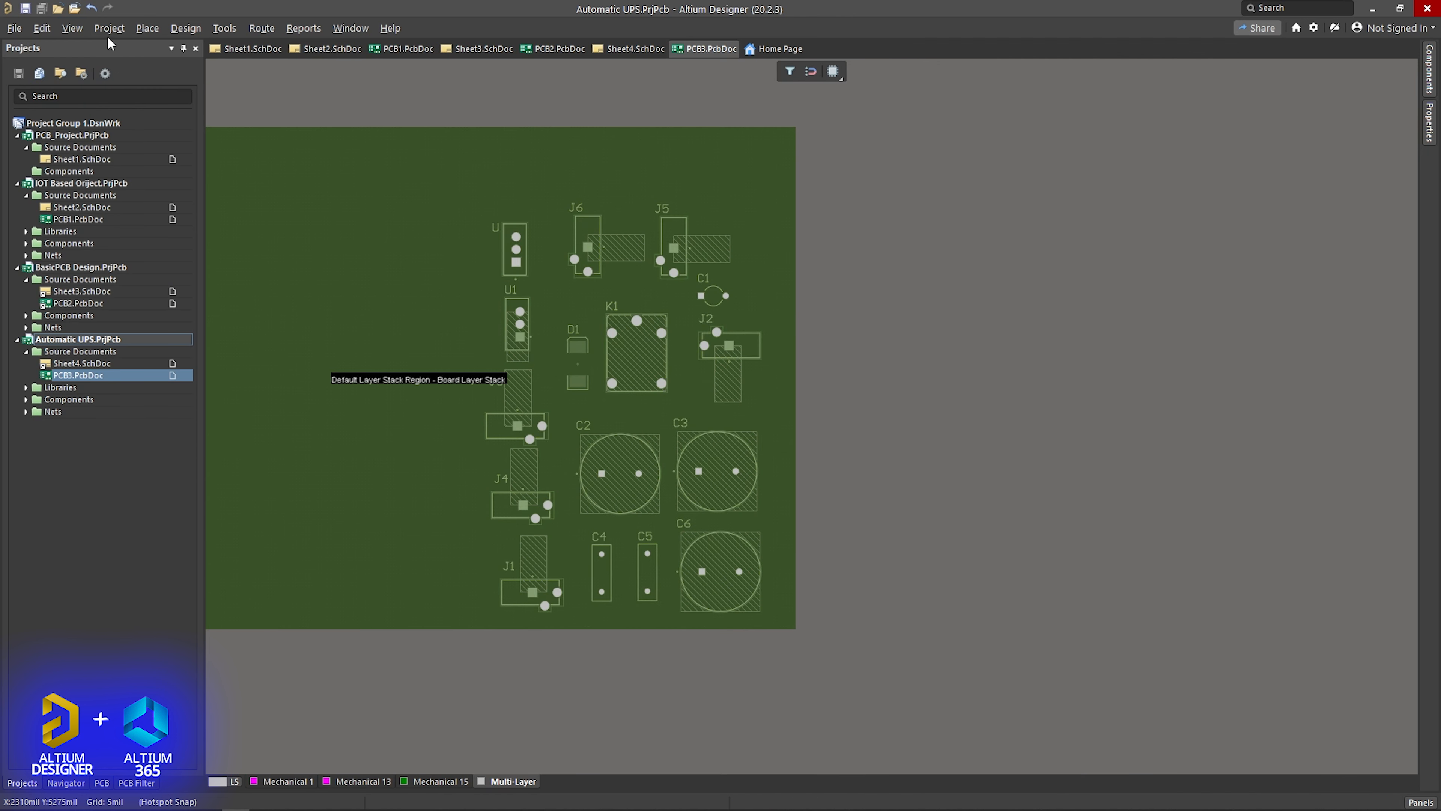
- Redefine the board shape as a four-sided outline of about 2355 by 3380 mil closely surrounding all components
left_click(186, 27)
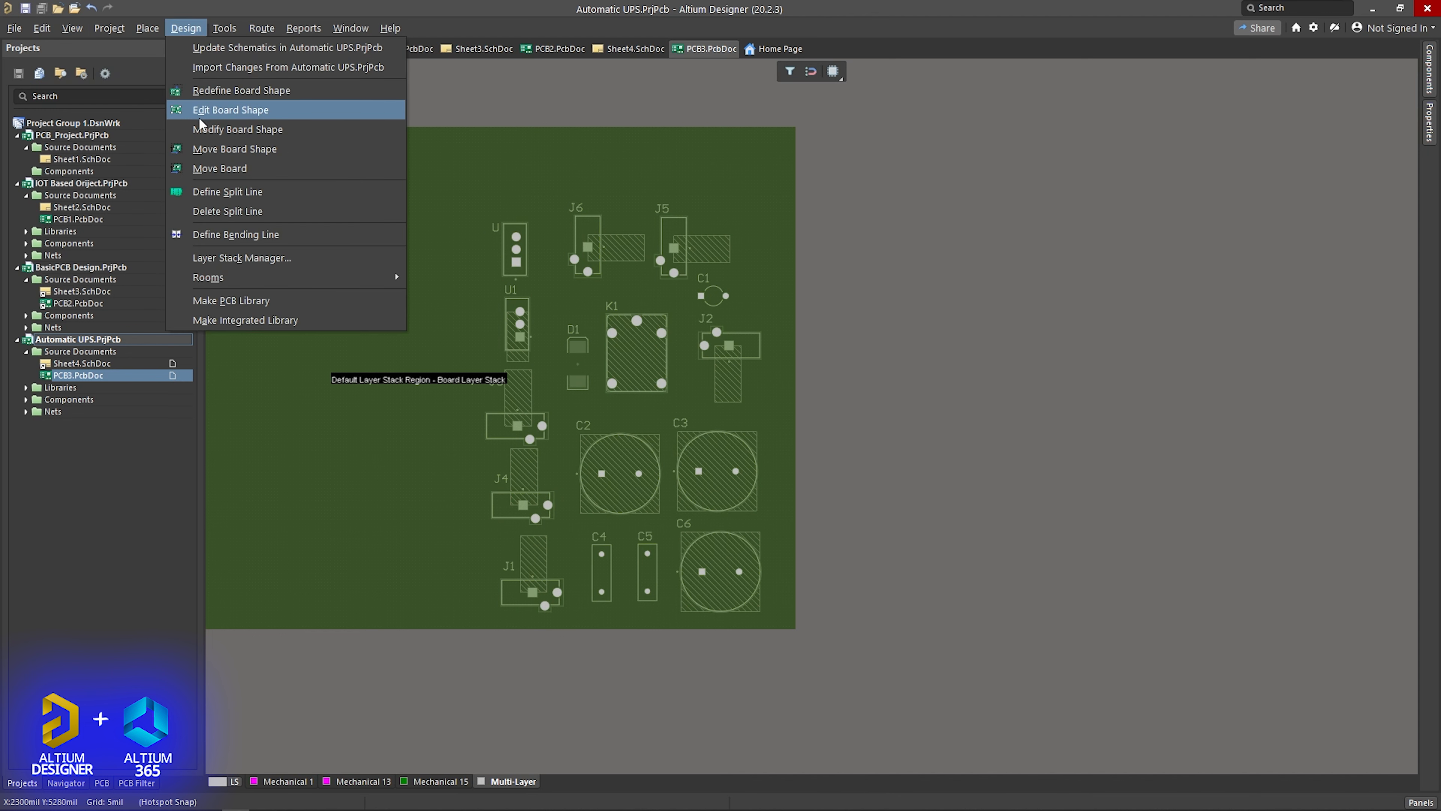
left_click(234, 94)
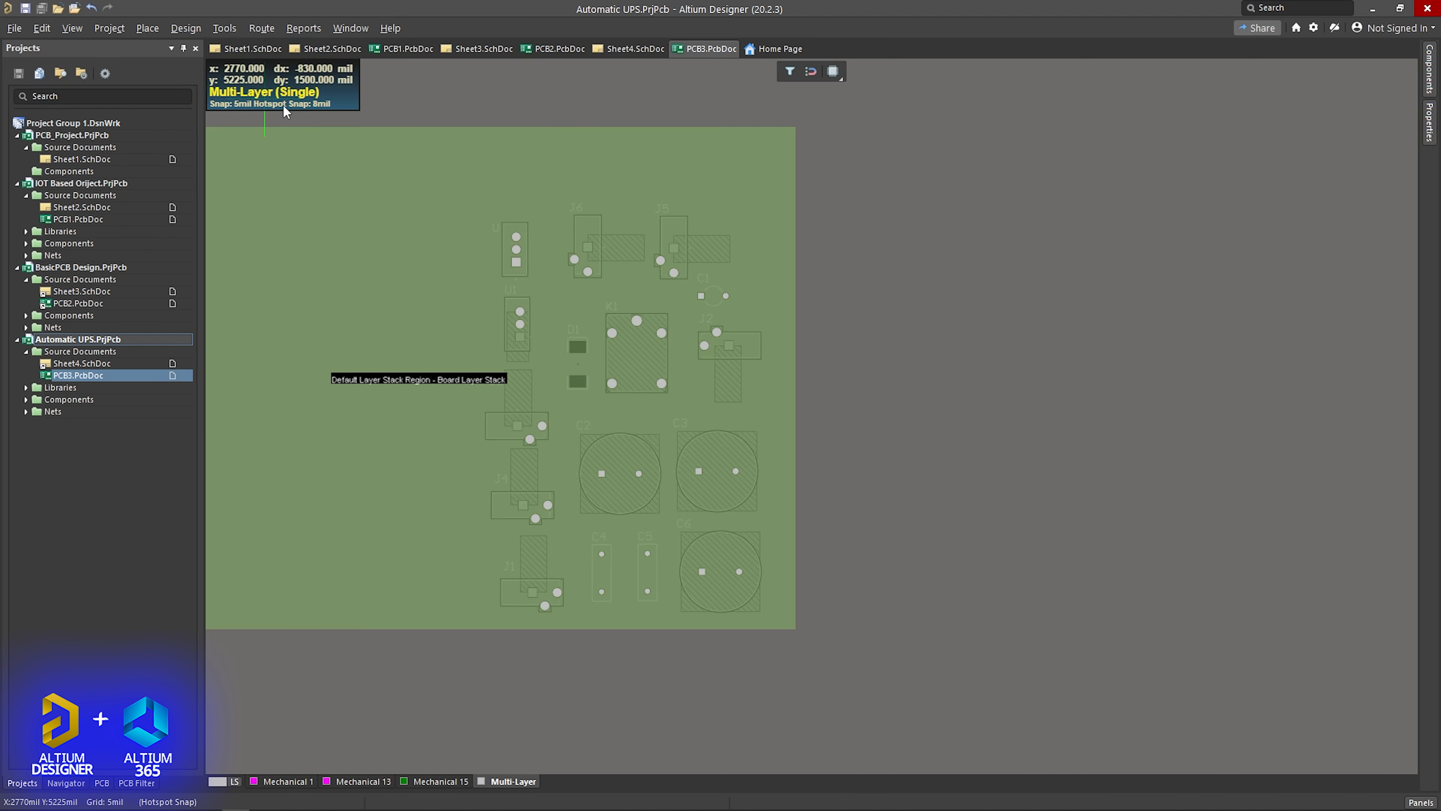
left_click(482, 195)
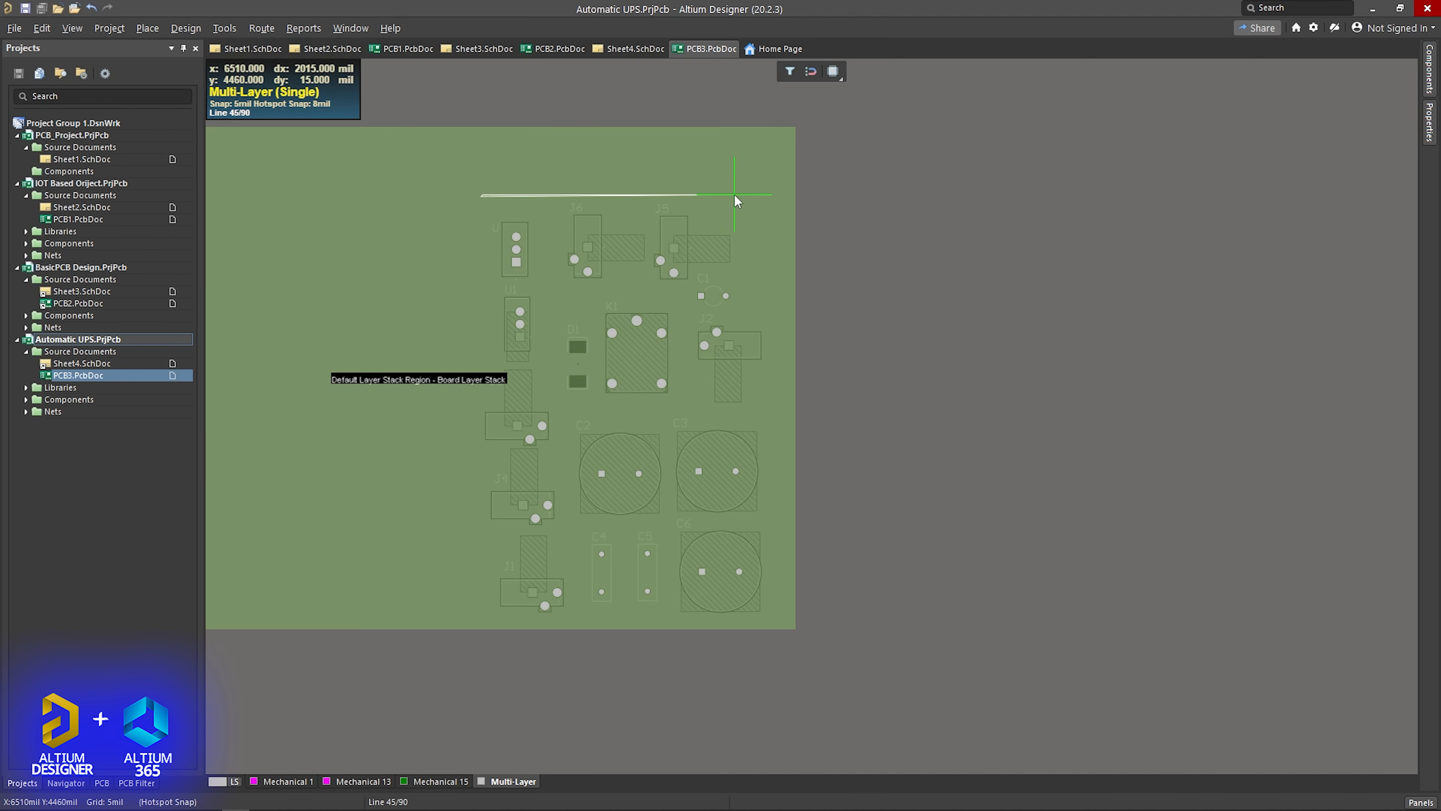
left_click(777, 197)
key("space")
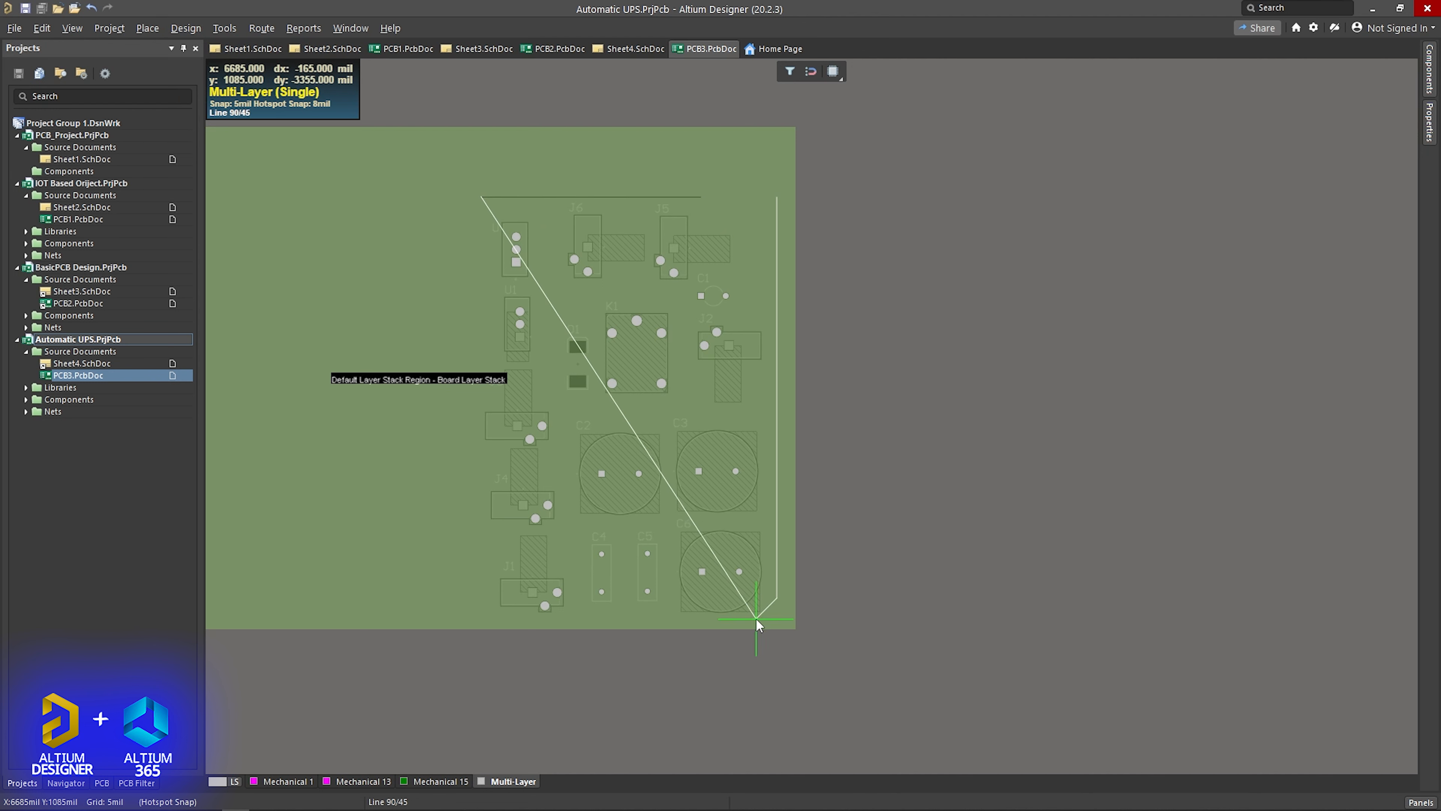
left_click(777, 619)
left_click(488, 622)
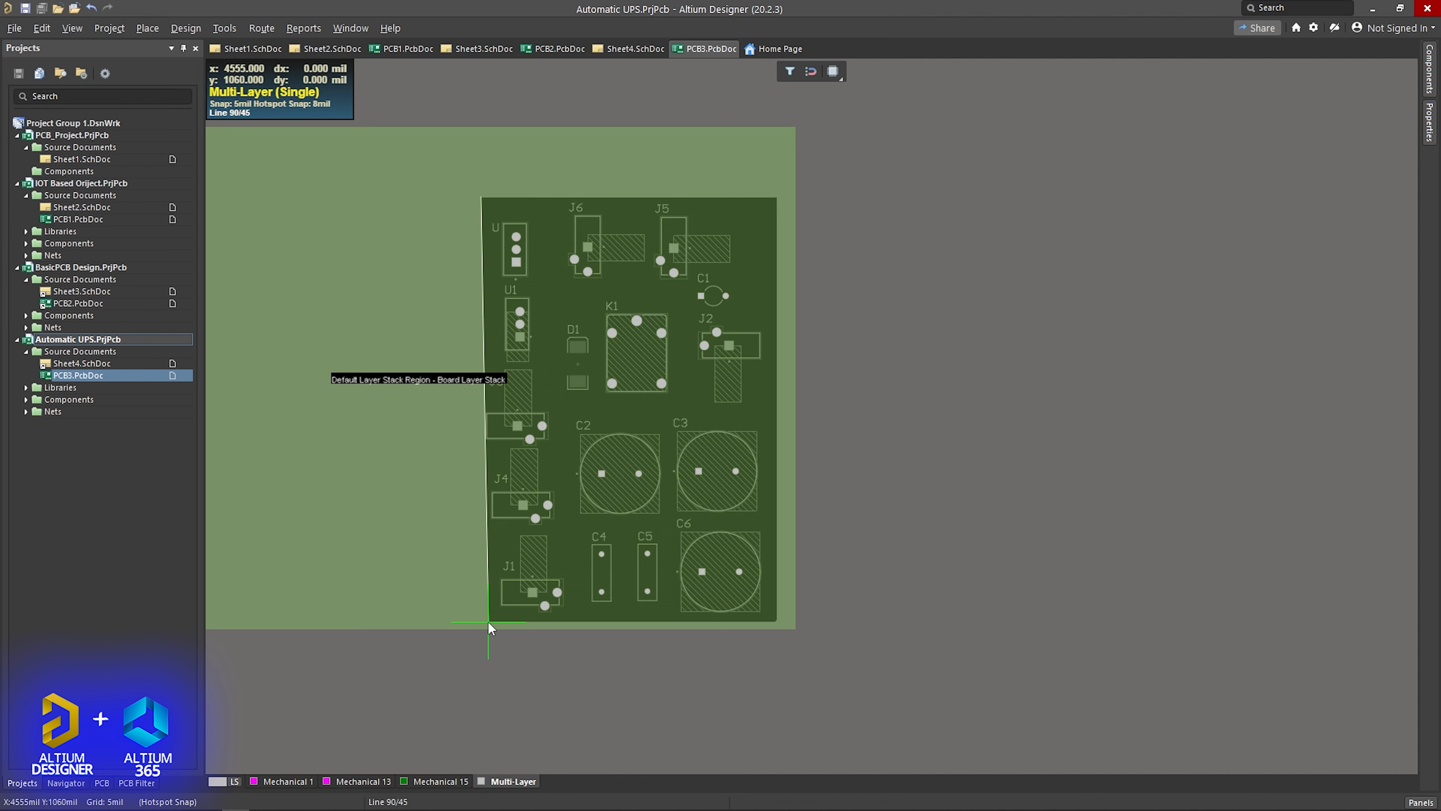
right_click(359, 565)
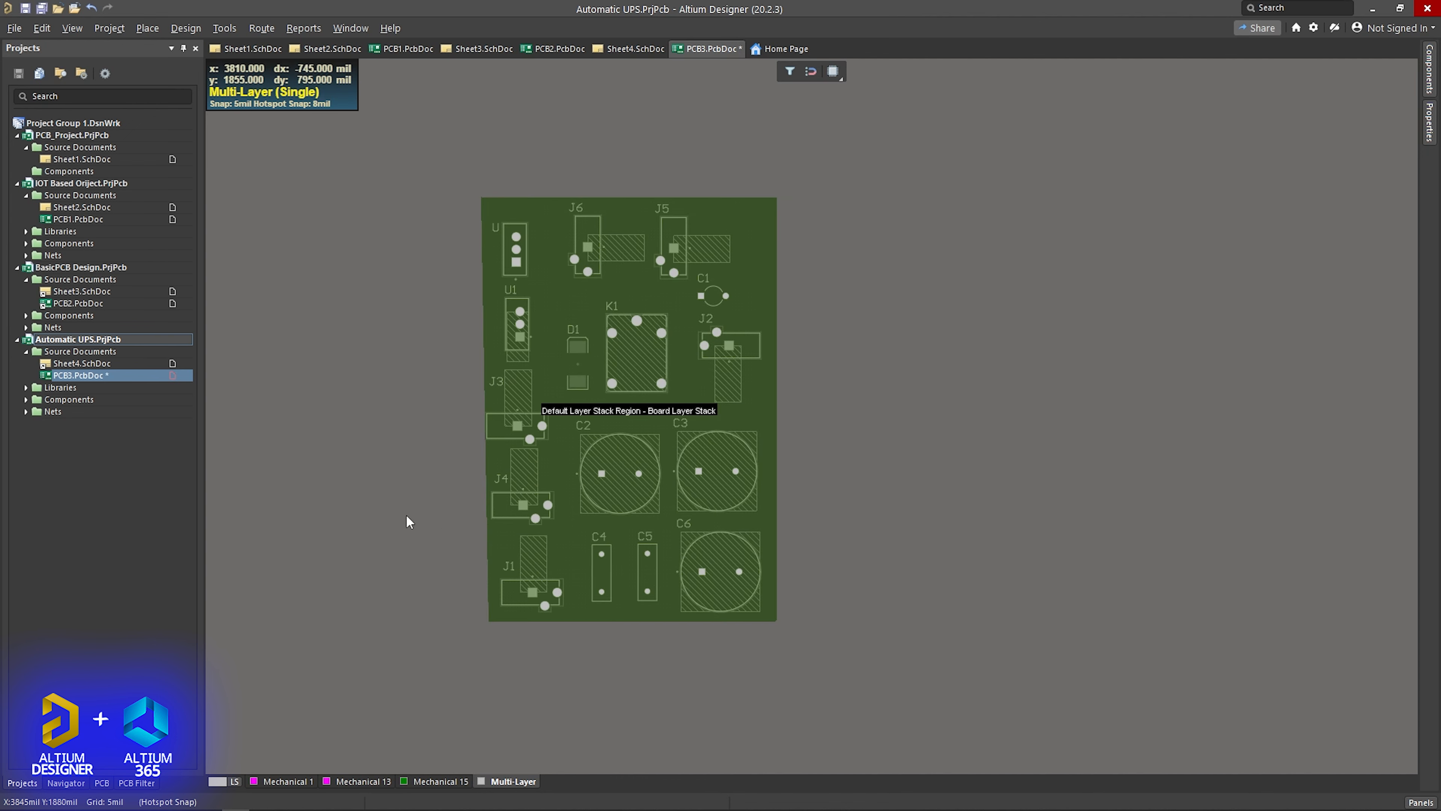
- Look over the reshaped board and return it to 2D Layout Mode
scroll(576, 466, "down", 3)
scroll(573, 460, "up", 1)
scroll(572, 454, "up", 2, "shift")
scroll(572, 452, "down", 3, "shift")
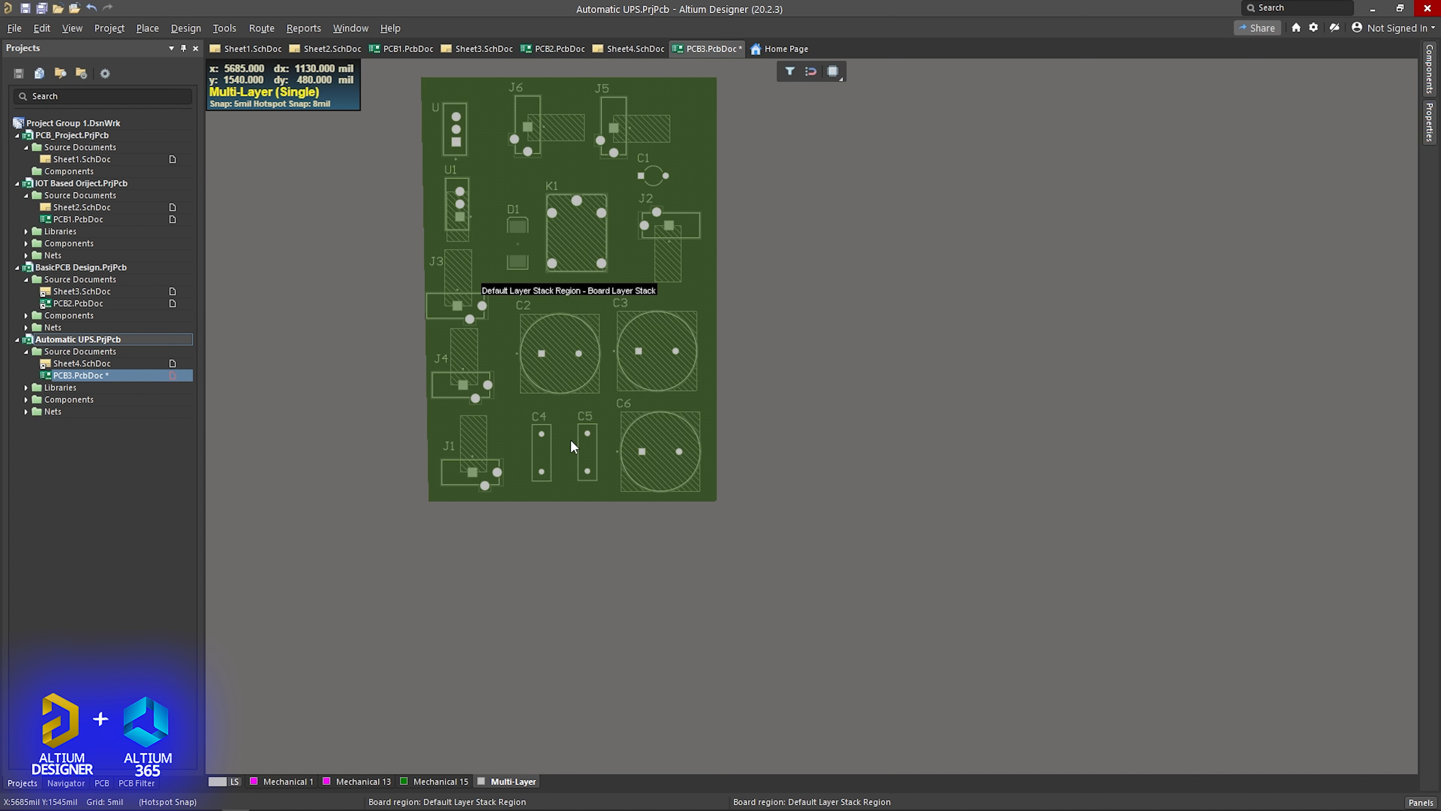
right_click_drag(608, 436, 582, 560)
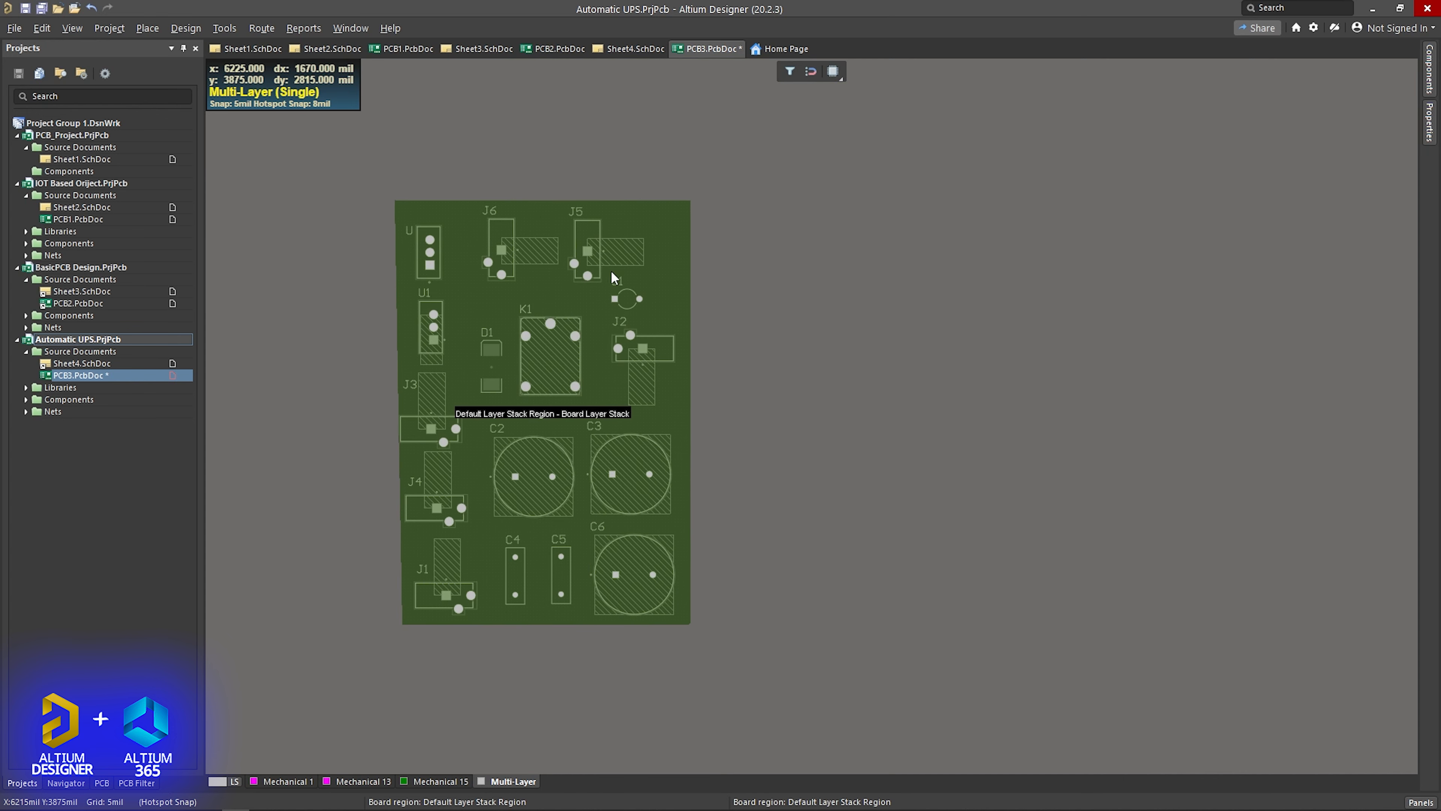
left_click(72, 28)
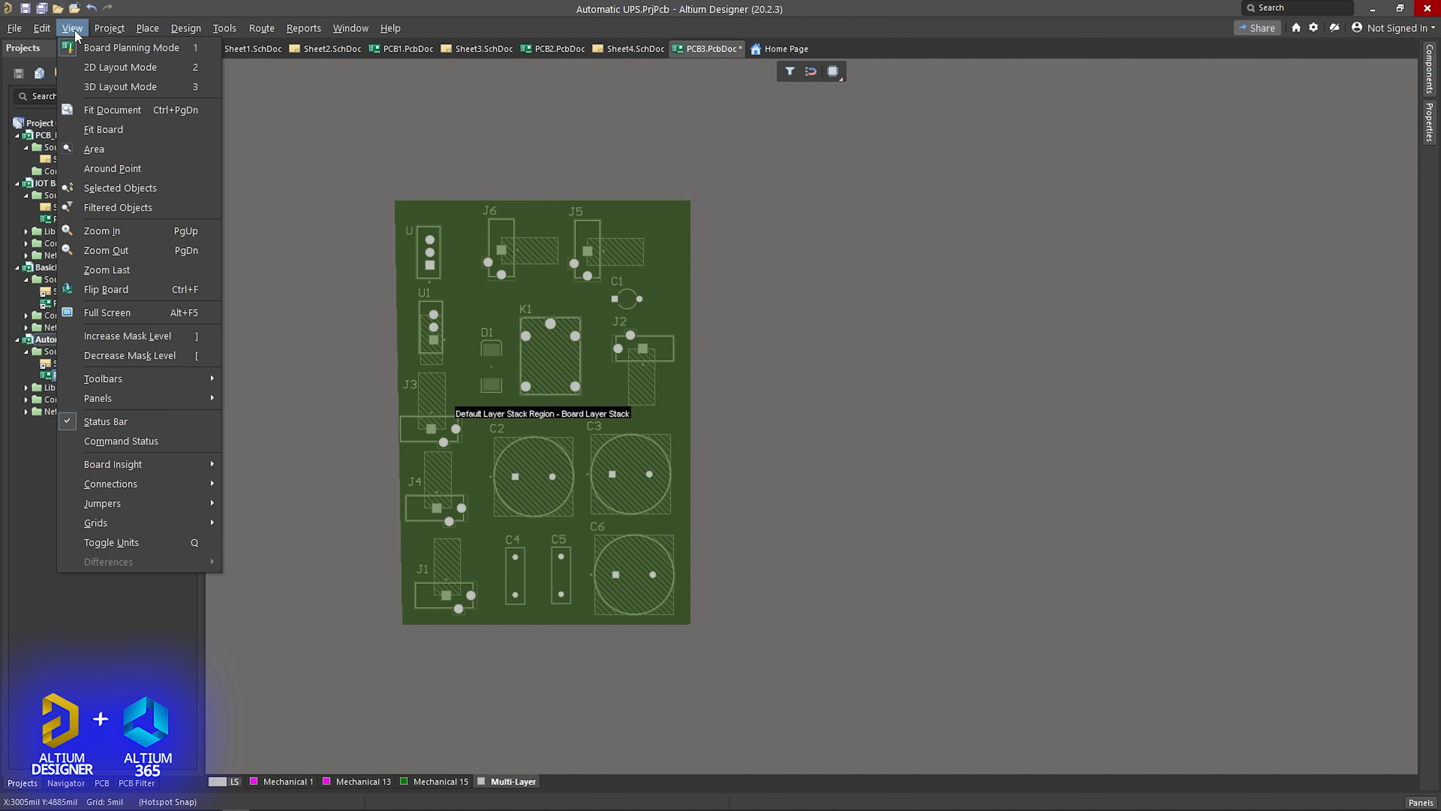
left_click(107, 68)
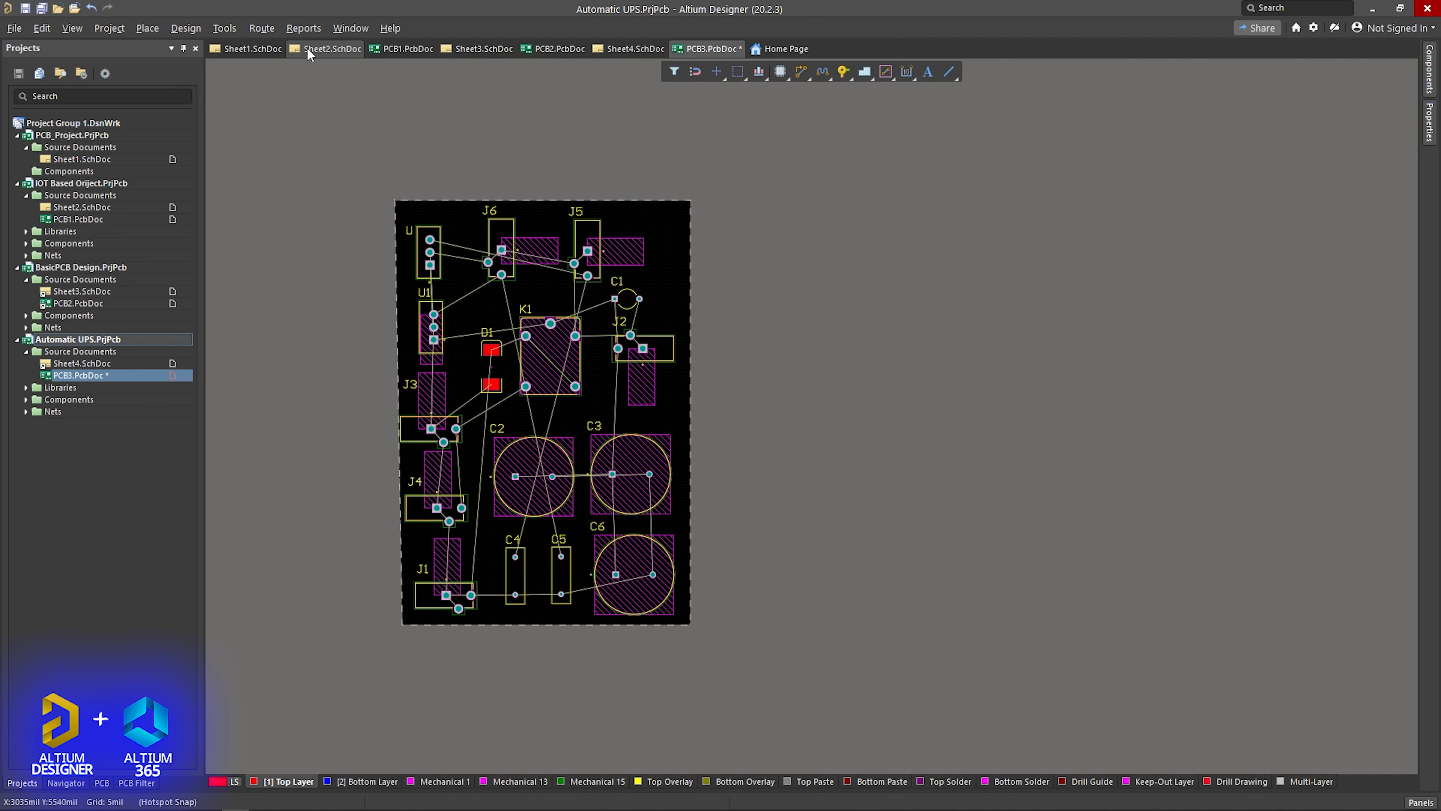
- Auto-route all connections on the board using the Default 2 Layer Board strategy
left_click(259, 27)
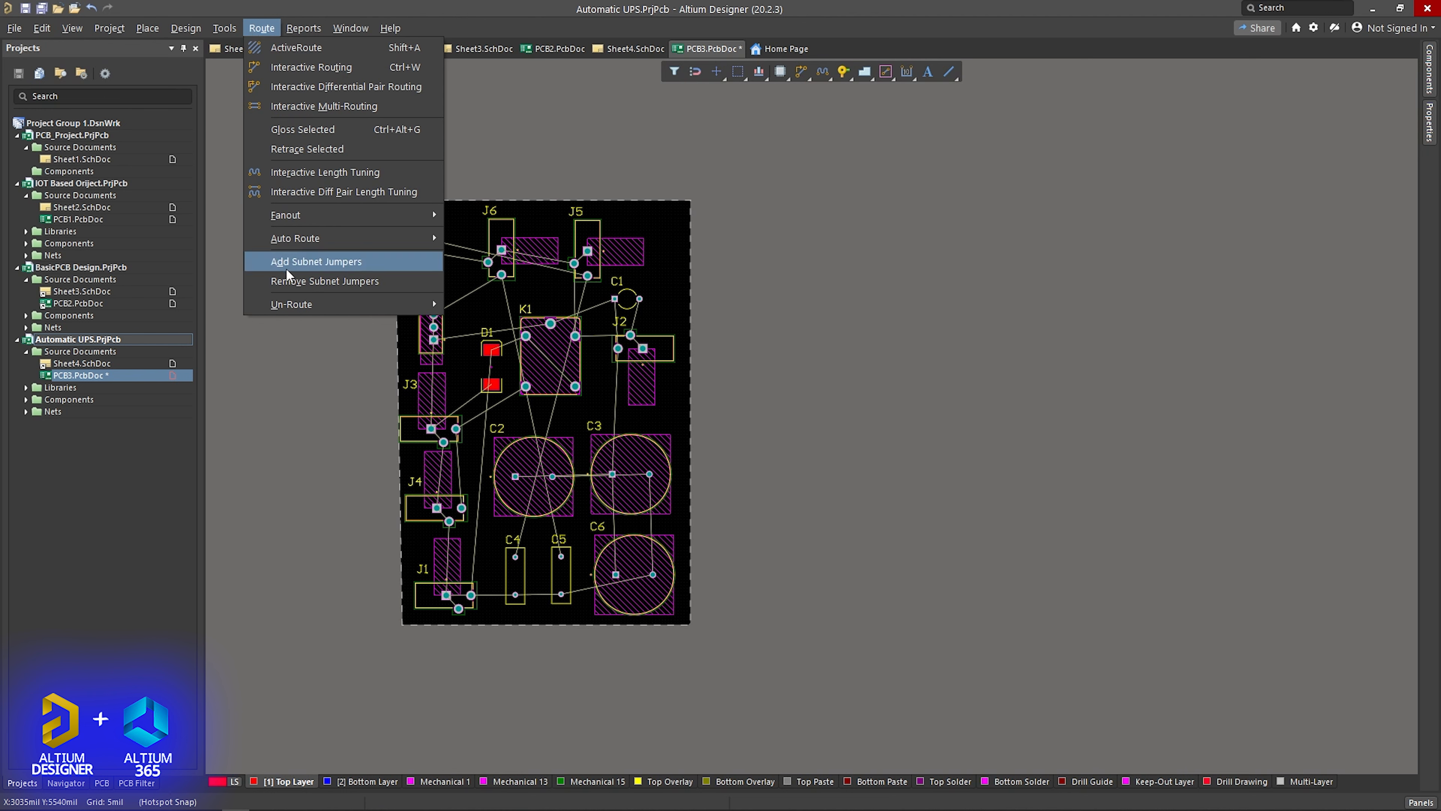
mouse_move(335, 240)
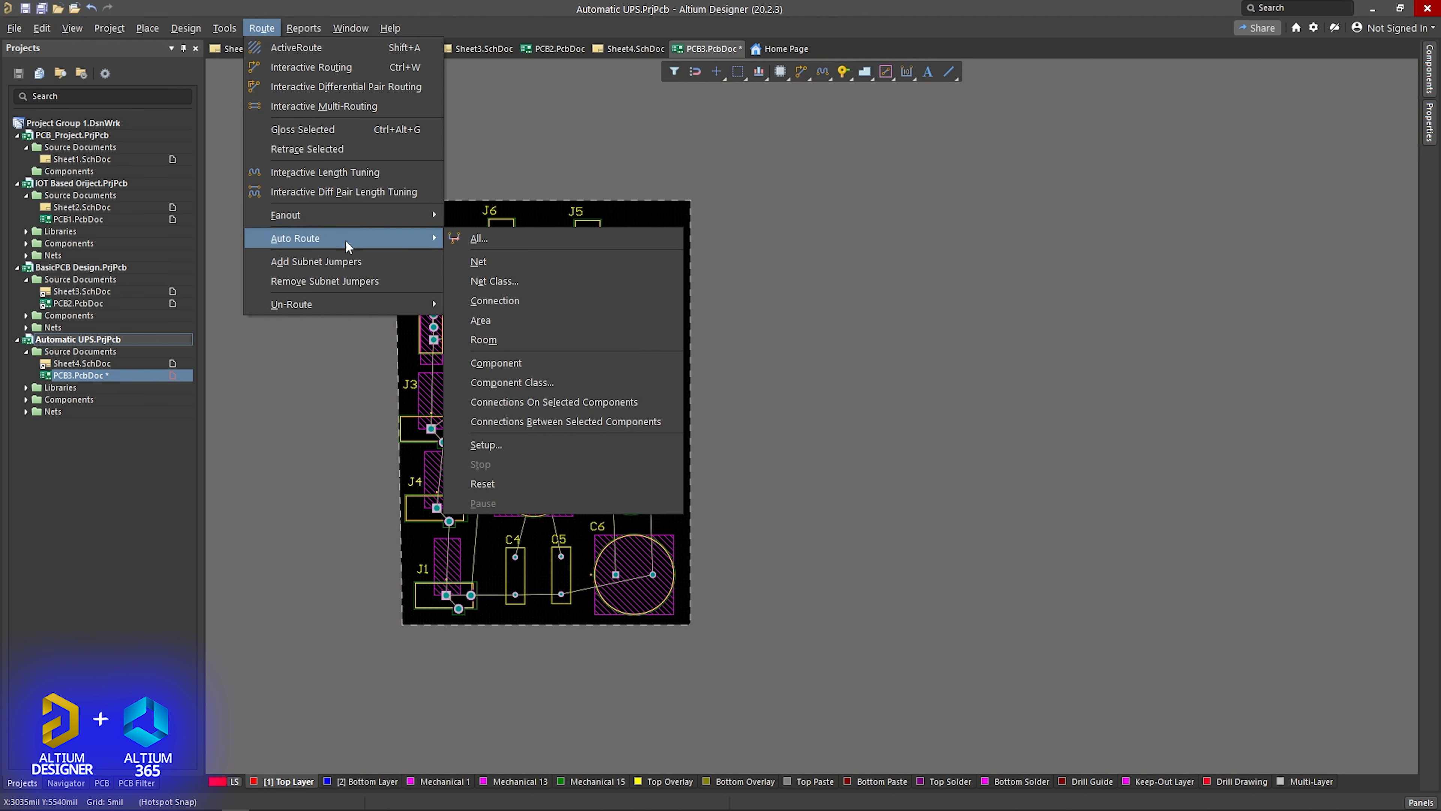
left_click(478, 239)
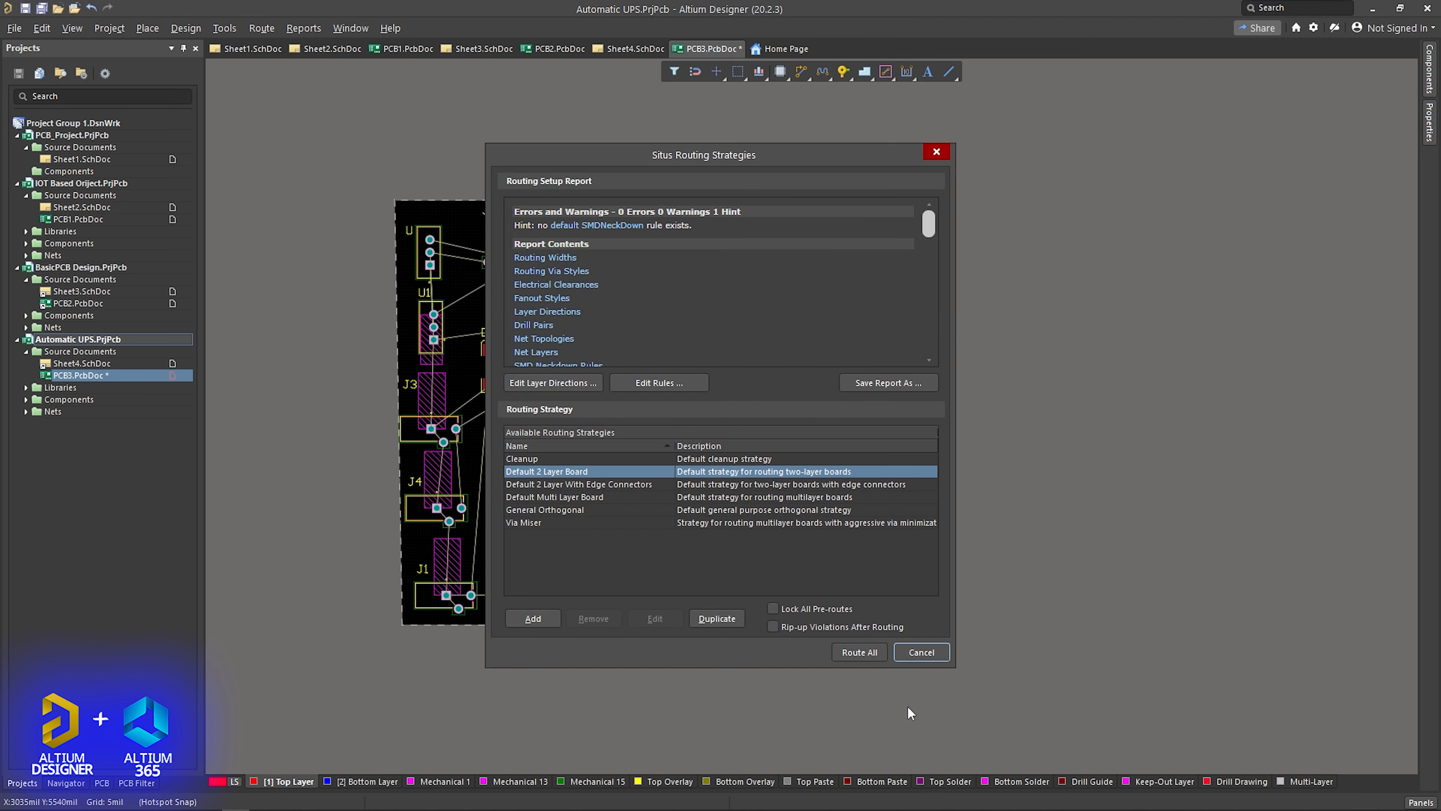
left_click(860, 652)
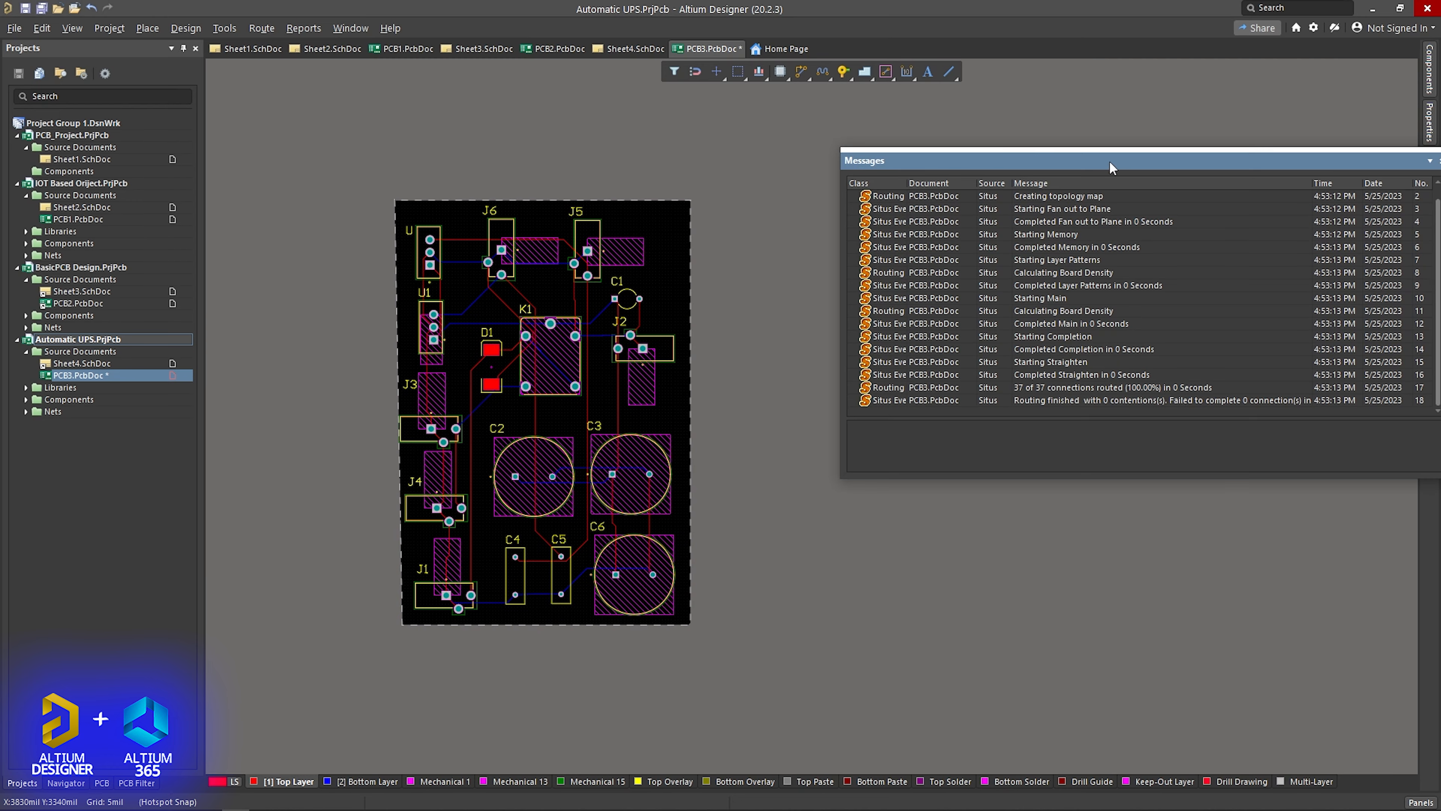
- Review the routing messages, move their window clear of the board, and inspect the routed vertical track through relay K1
left_click_drag(1018, 164, 773, 153)
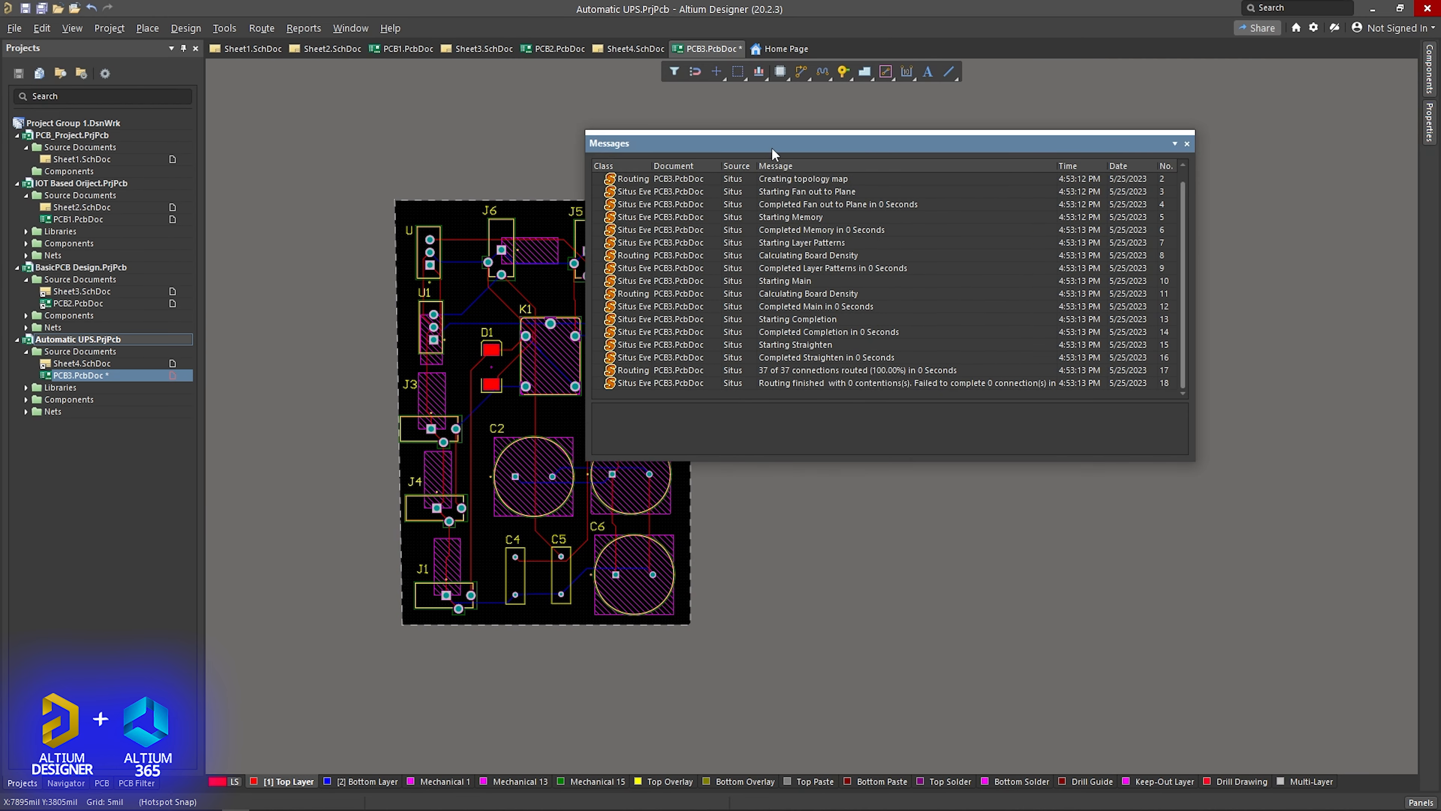
scroll(1160, 219, "up", 1)
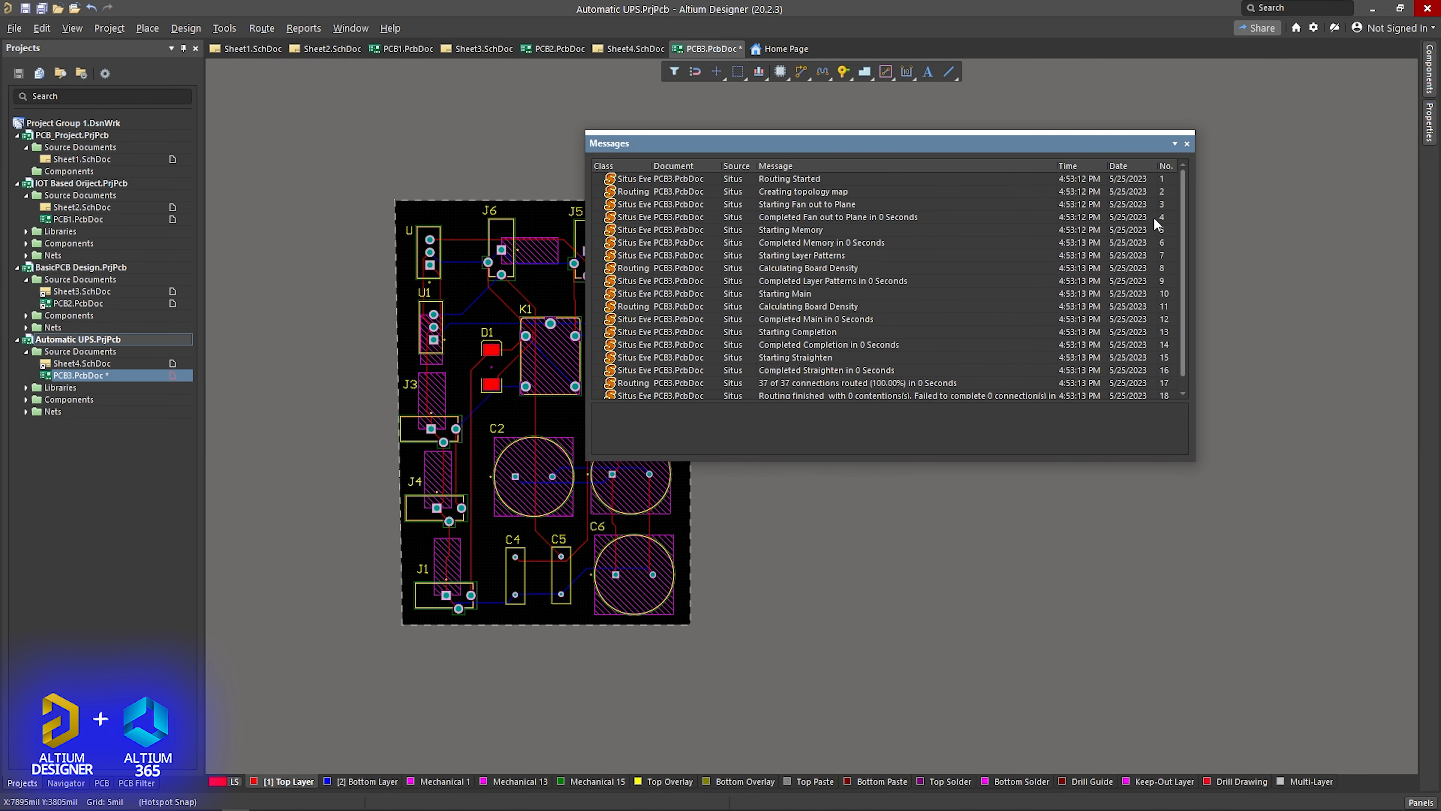
left_click_drag(844, 149, 1084, 151)
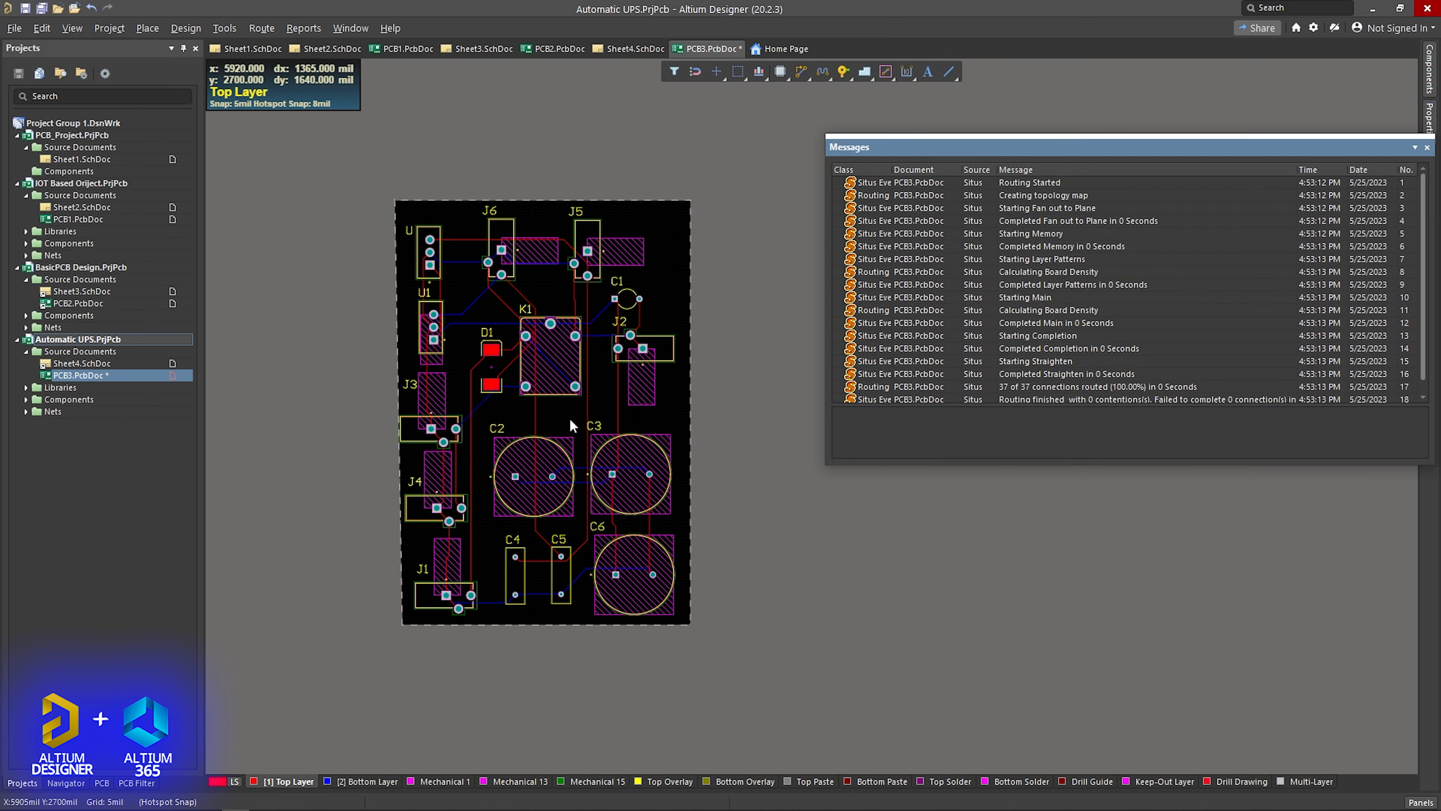
left_click(535, 408)
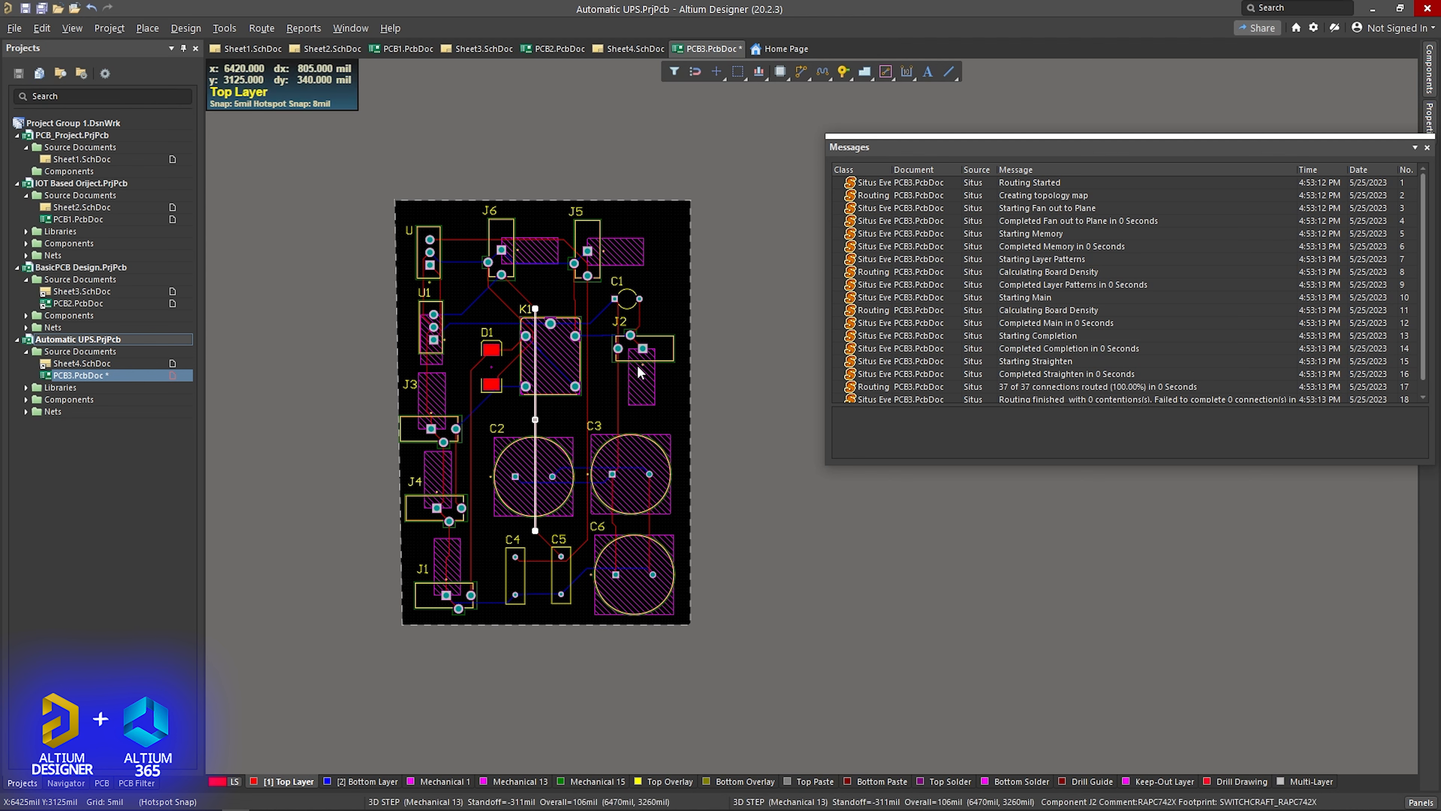
left_click(568, 295)
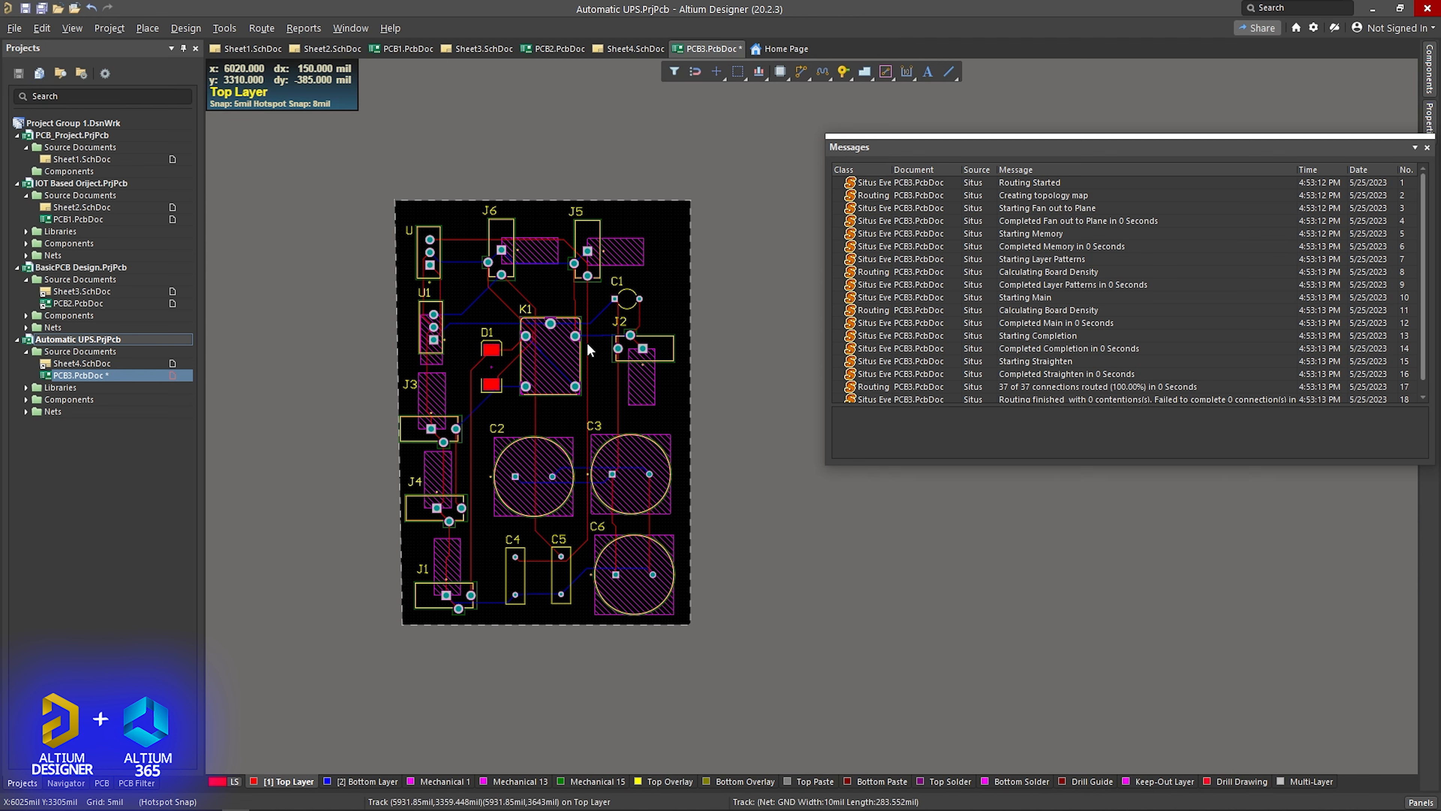
- Open the properties of the bottom-layer track running from relay K1 toward J2, and clear the messages window out of the way
scroll(588, 335, "down", 2, "ctrl")
scroll(588, 335, "up", 3, "ctrl")
scroll(588, 335, "up", 3, "ctrl")
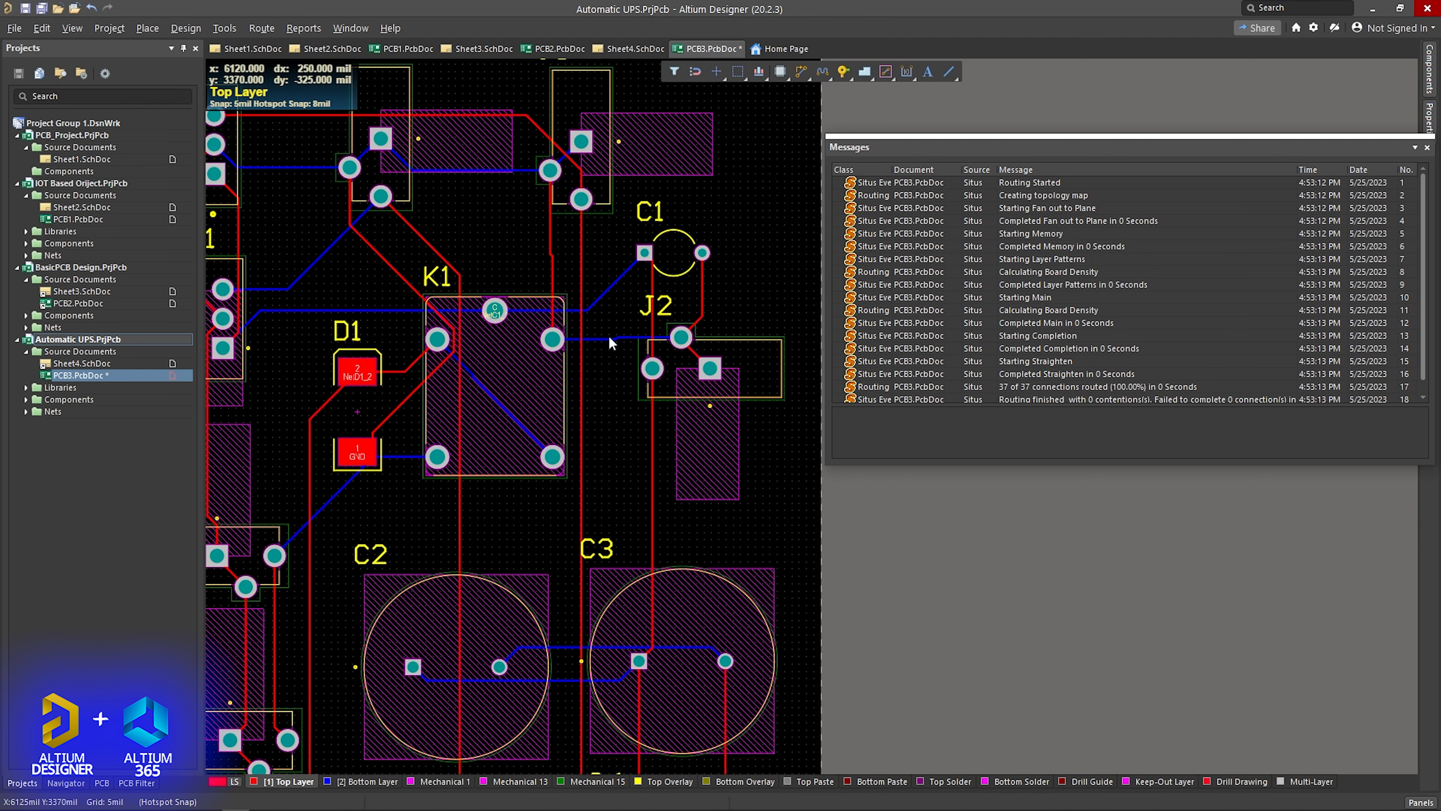
left_click(609, 339)
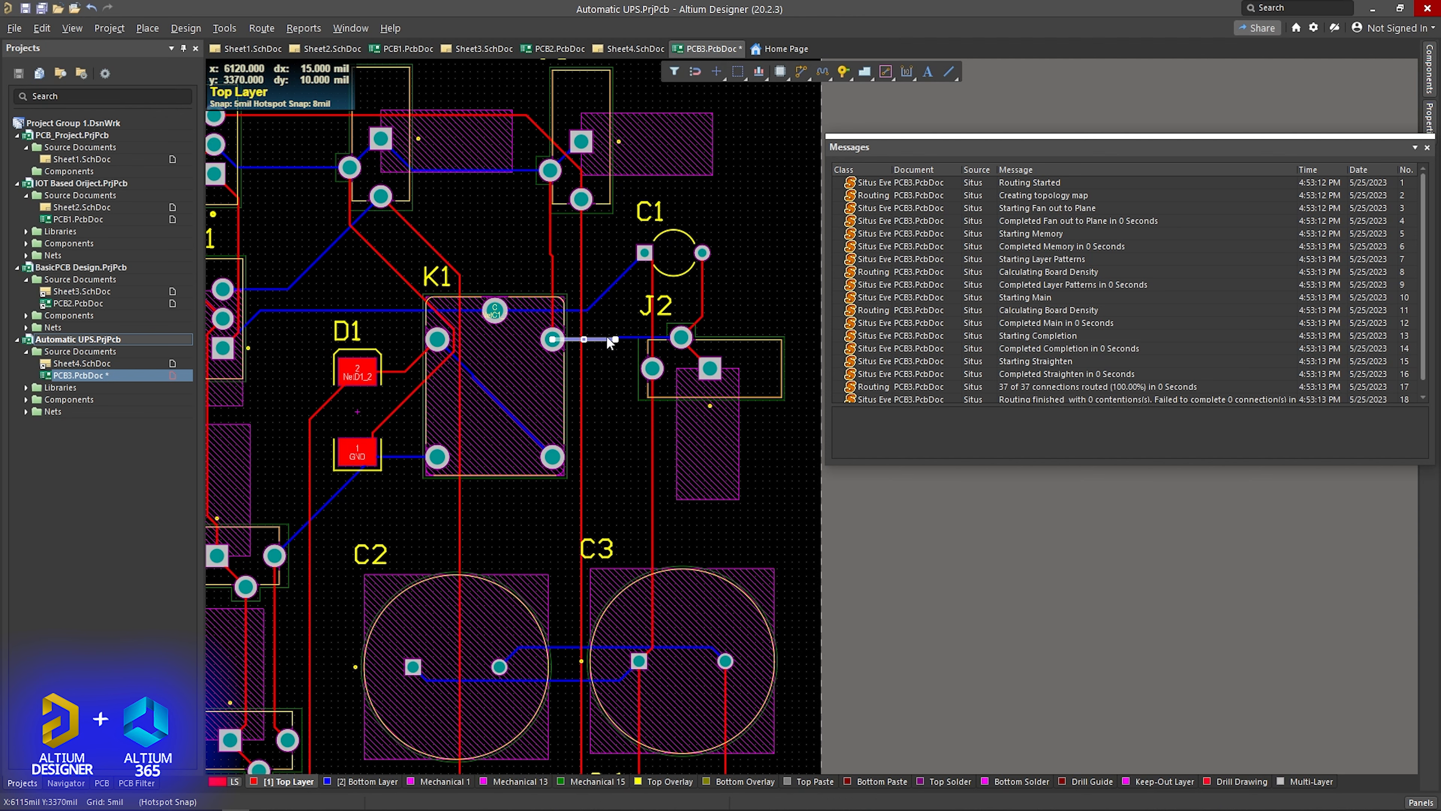
double_click(604, 340)
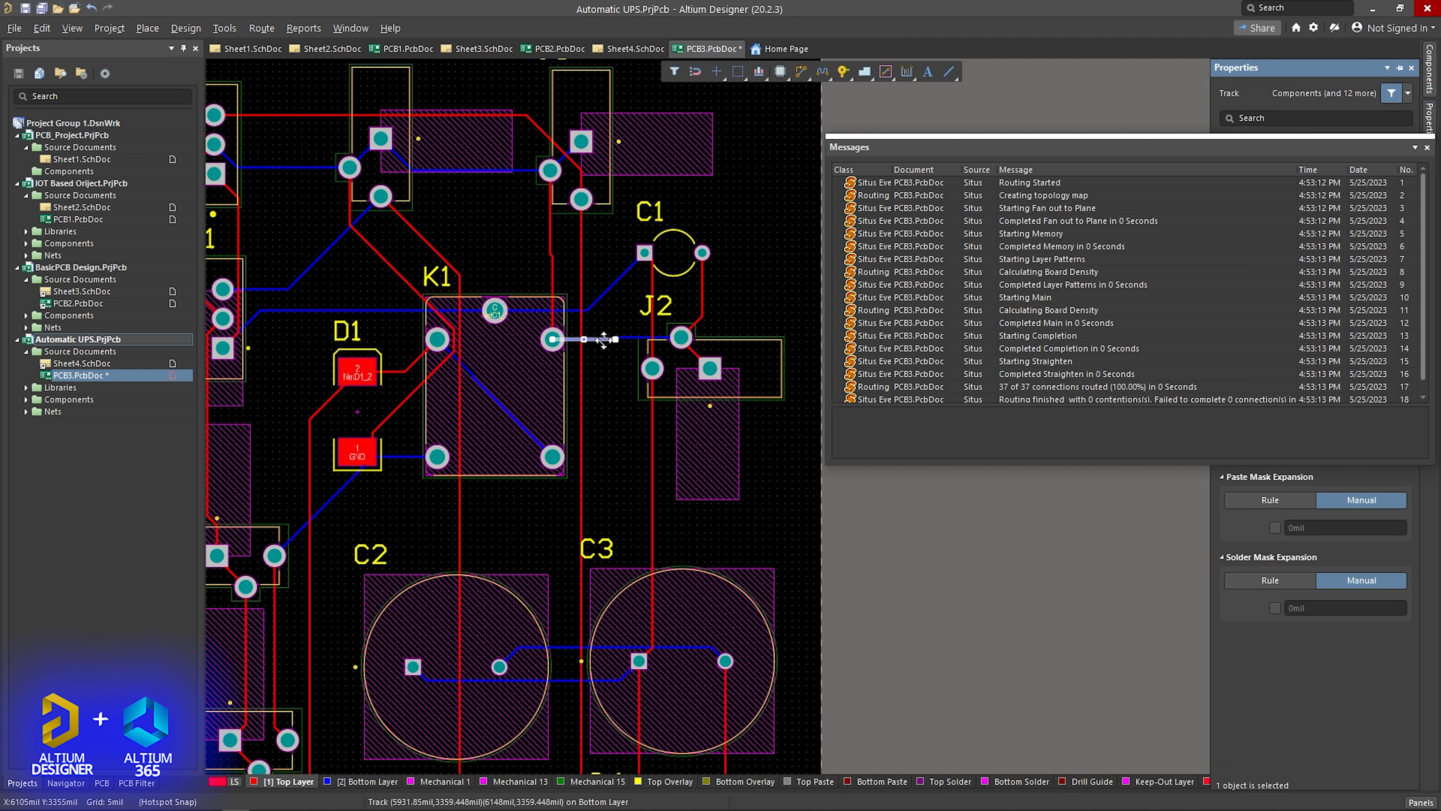
left_click_drag(1330, 143, 0, 146)
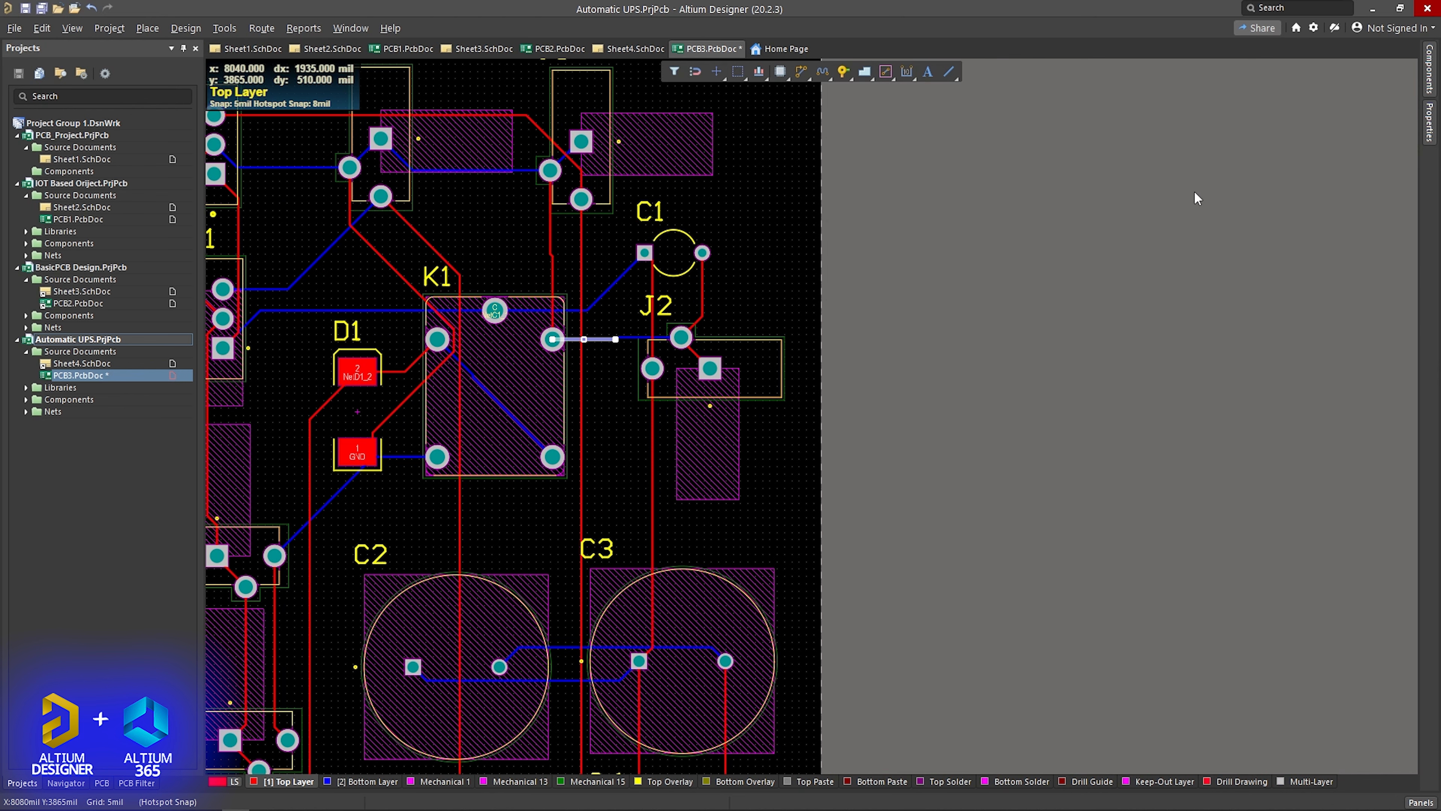
- Set the width of both bottom-layer GND track segments between relay K1 and connector J2 to 30 mil
left_click(595, 344)
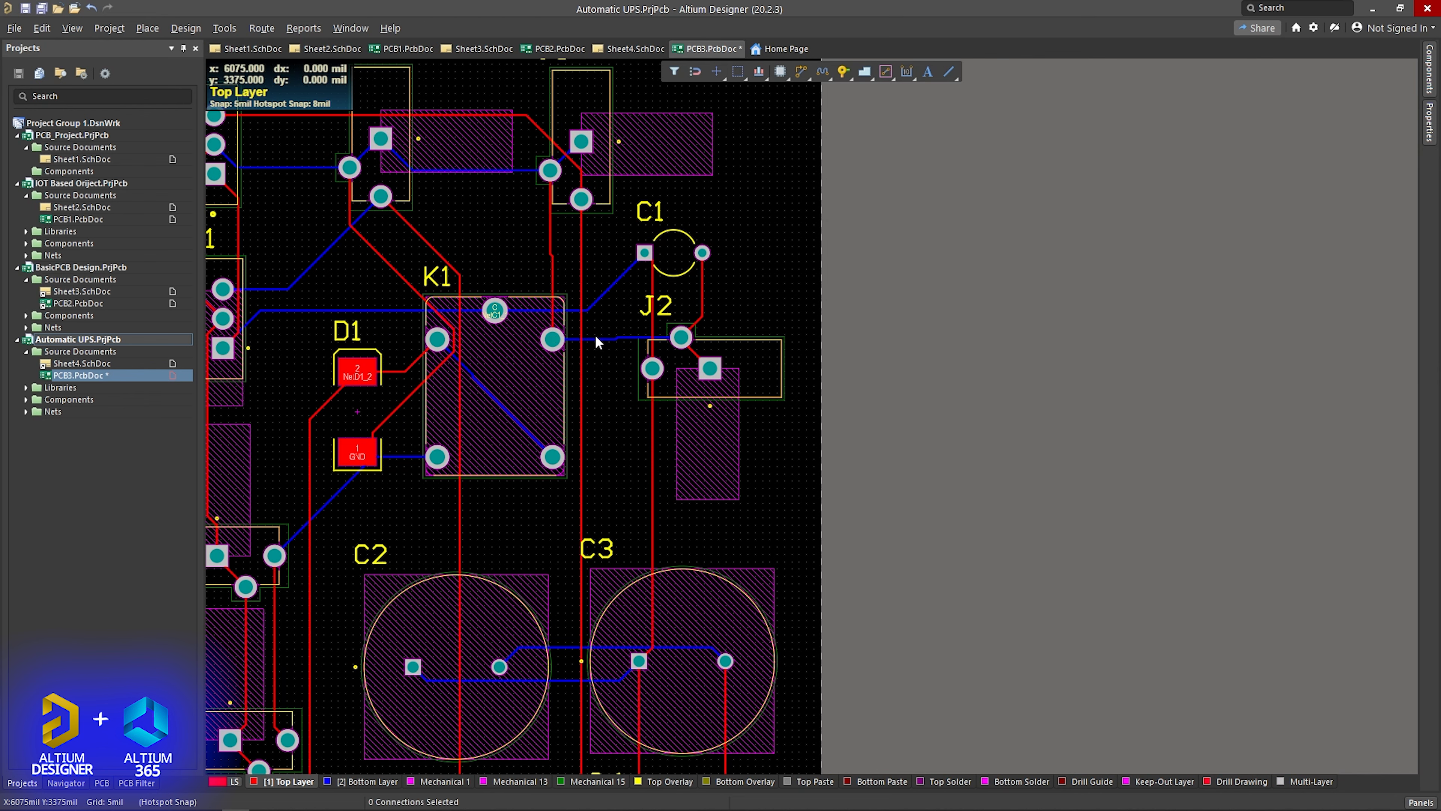
double_click(596, 341)
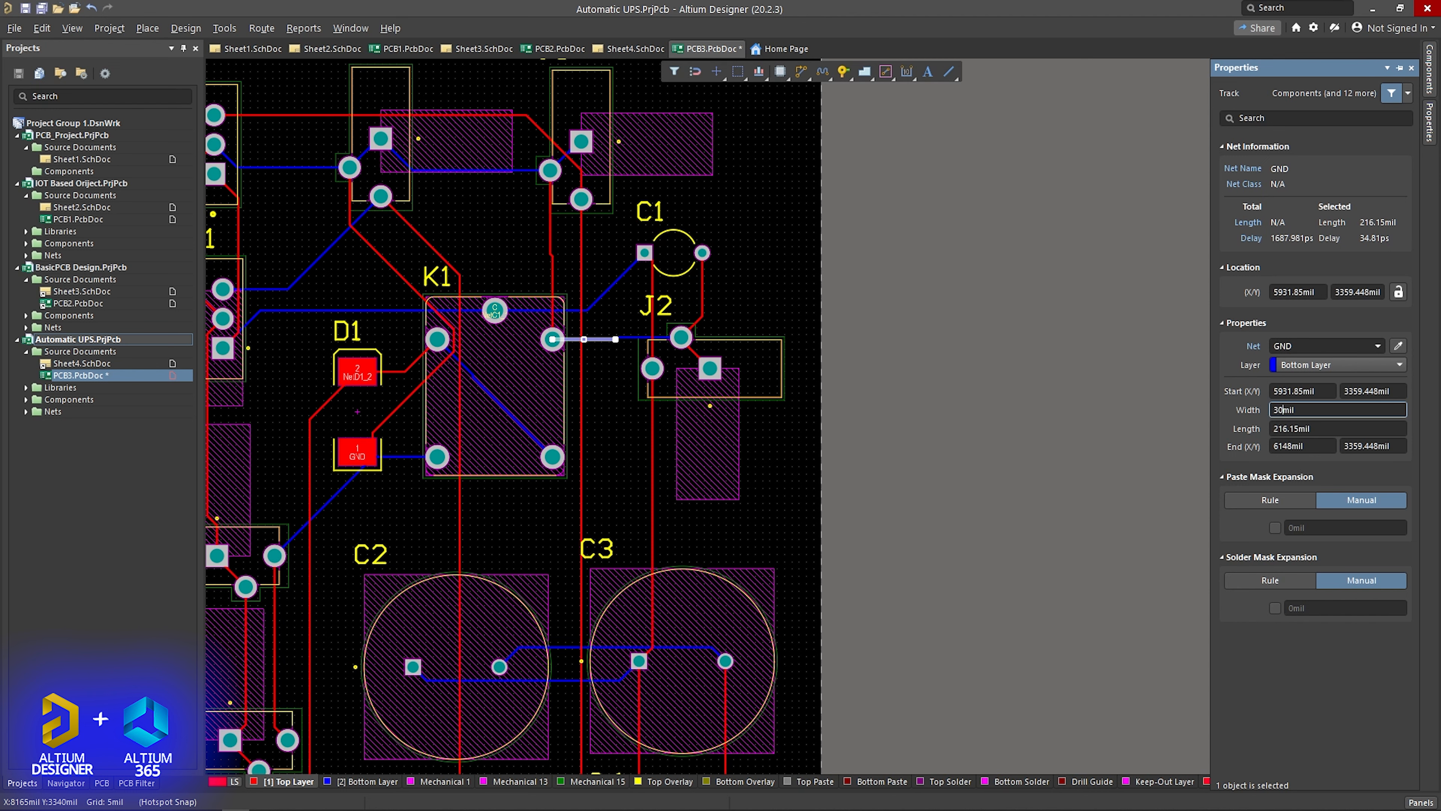
key("Return")
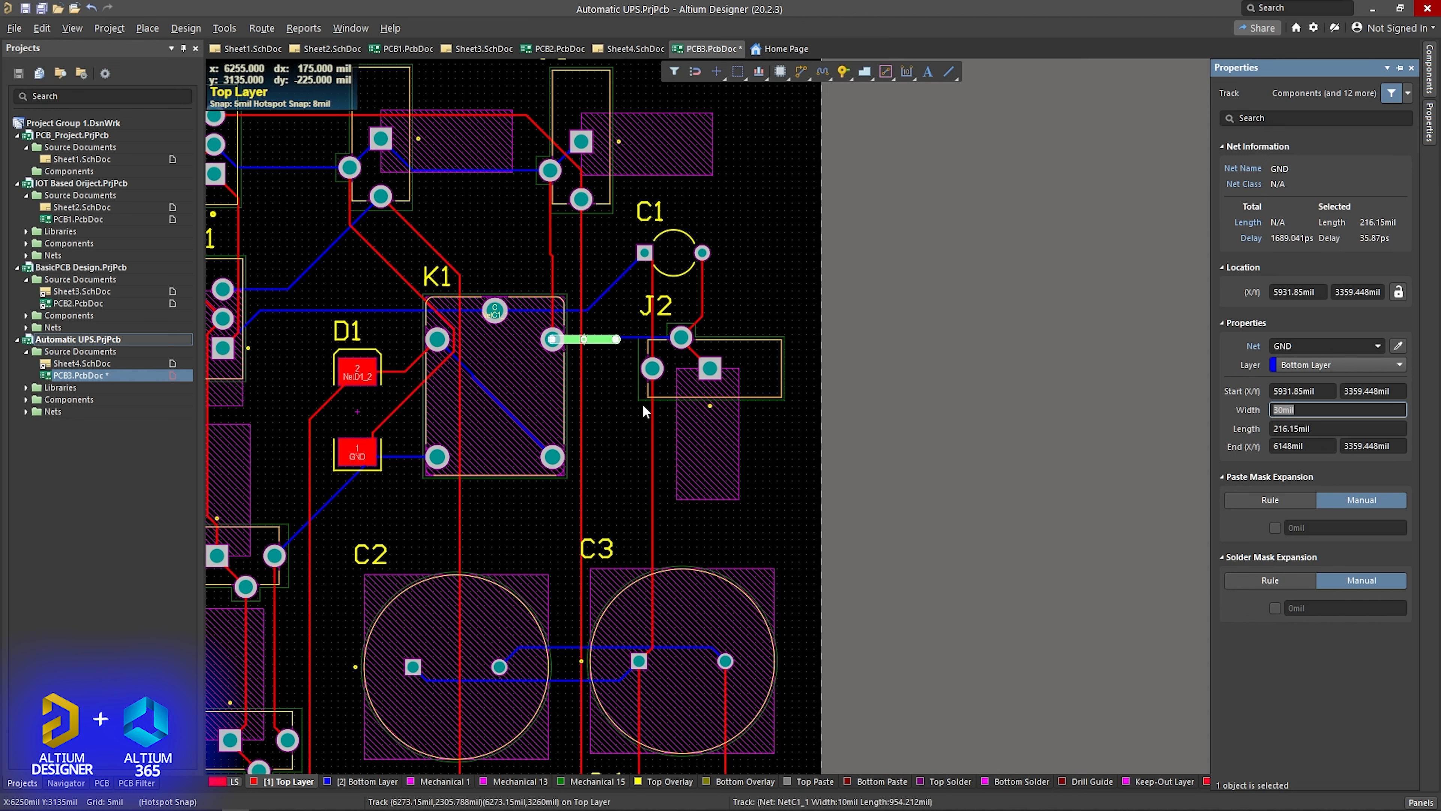
left_click(615, 392)
left_click(629, 337)
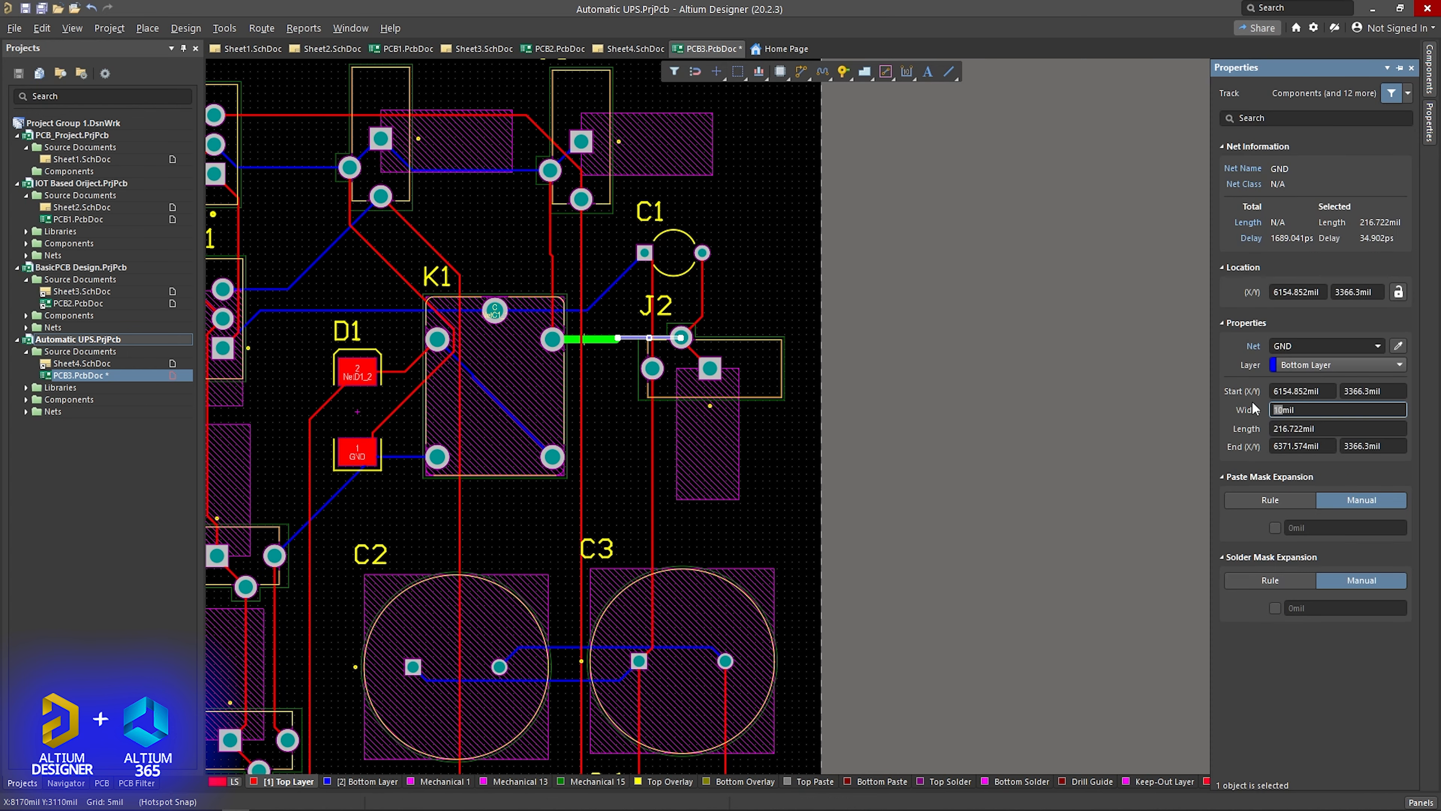
key("Return")
left_click(782, 289)
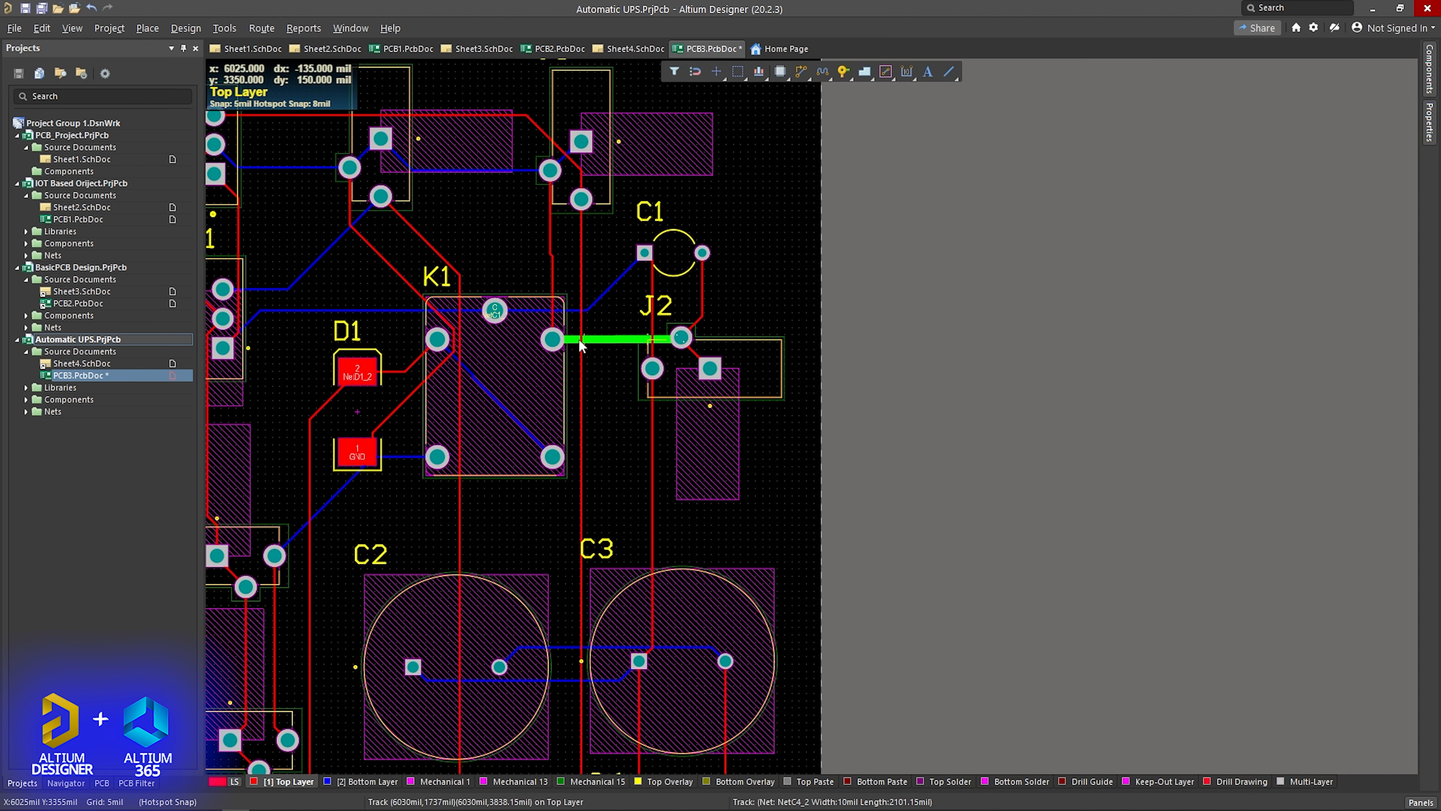
- Save the PCB document with the widened track
scroll(548, 305, "down", 3, "ctrl")
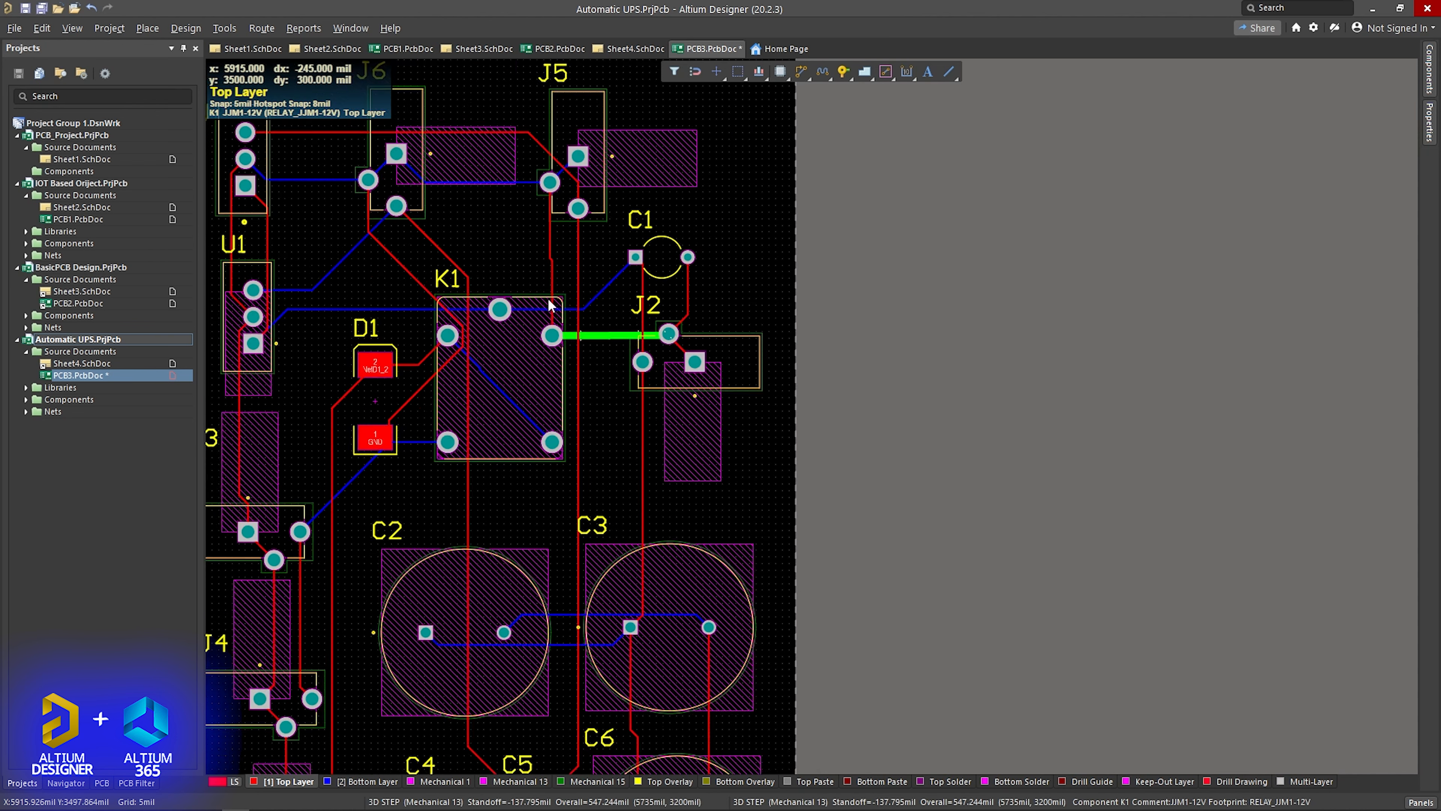
right_click_drag(522, 266, 644, 251)
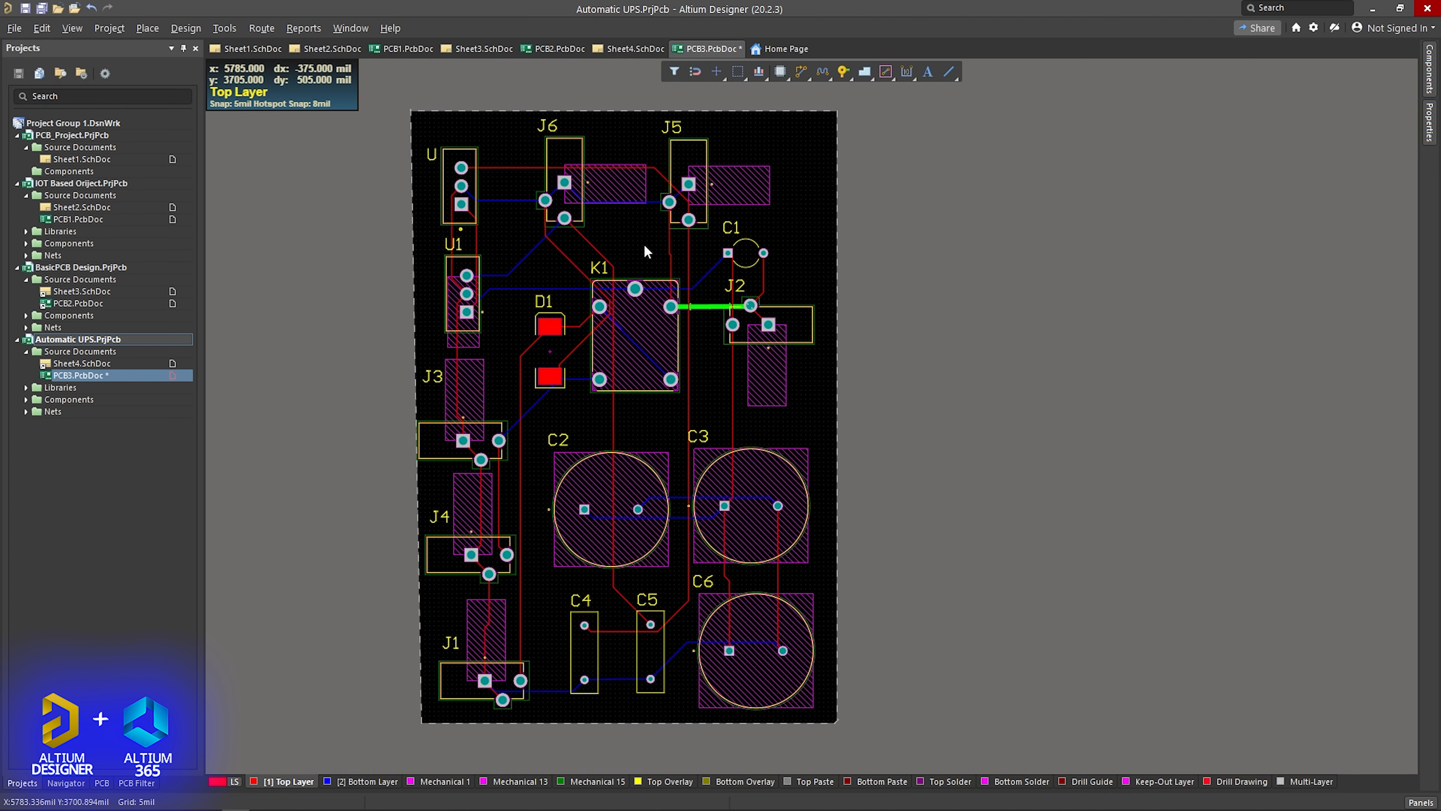
key("ctrl+s")
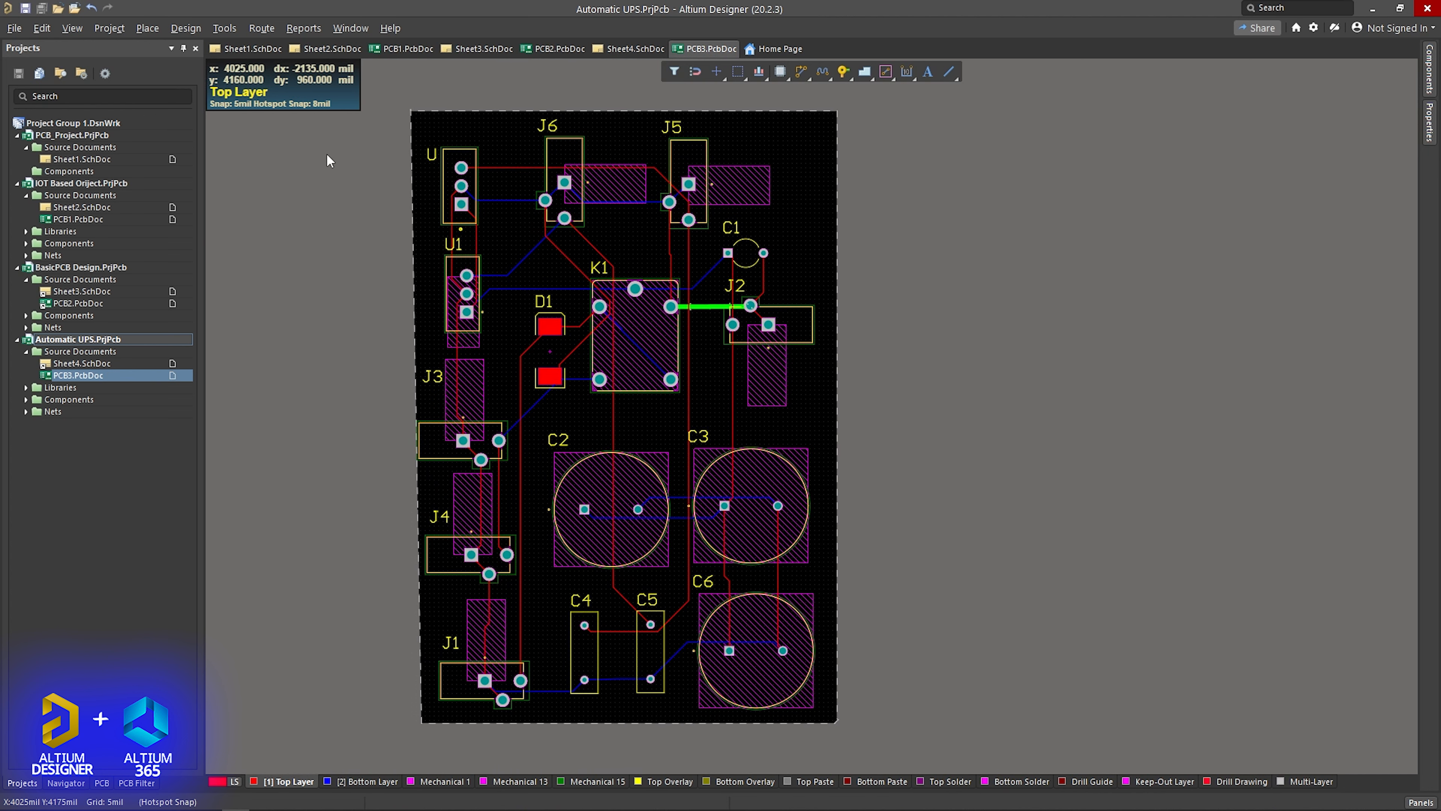
- Examine the board's components, pins and tracks from both sides in 3D, and return to 2D Layout Mode
left_click(57, 29)
left_click(124, 99)
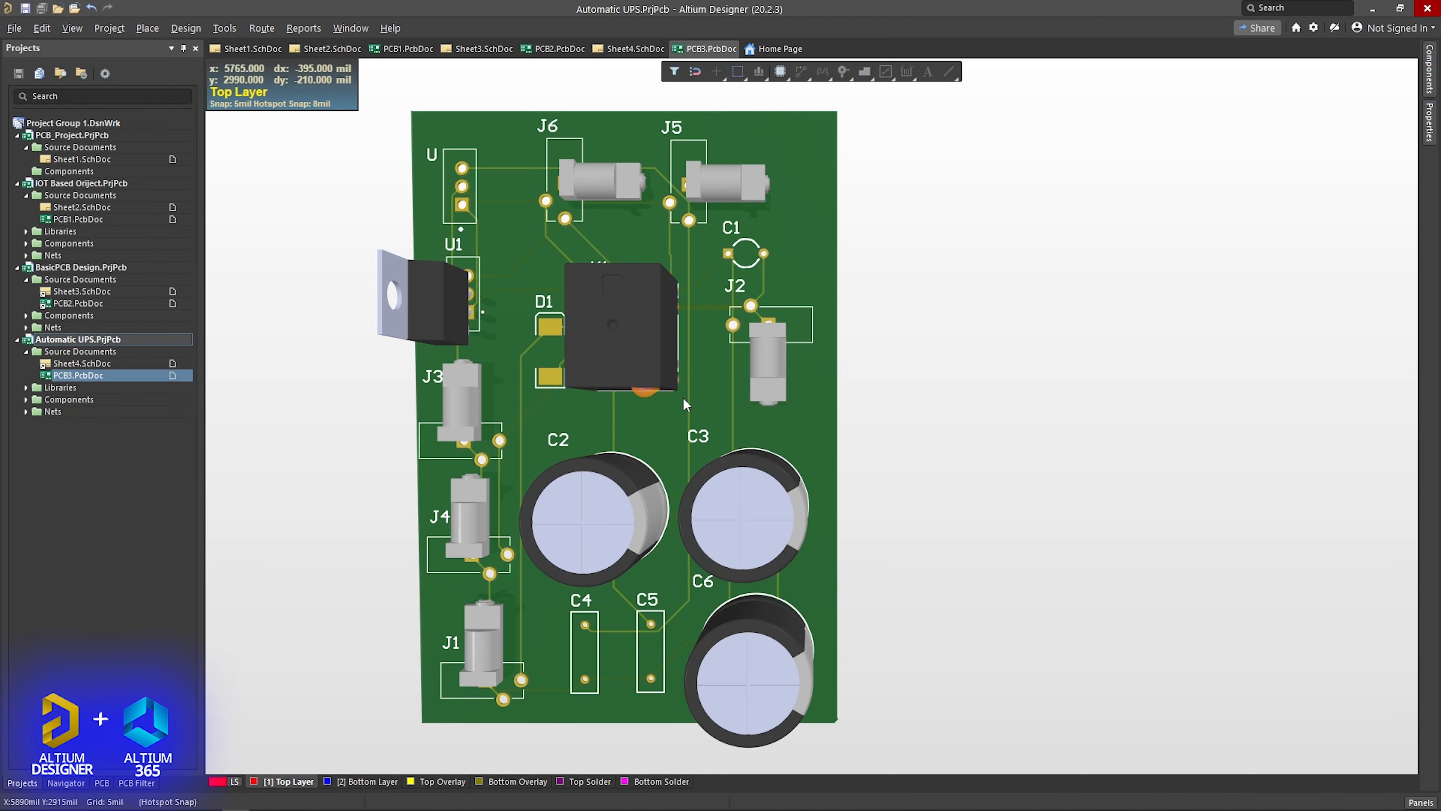
right_click_drag(857, 466, 774, 483, "shift")
right_click_drag(484, 524, 809, 521)
scroll(685, 533, "down", 3)
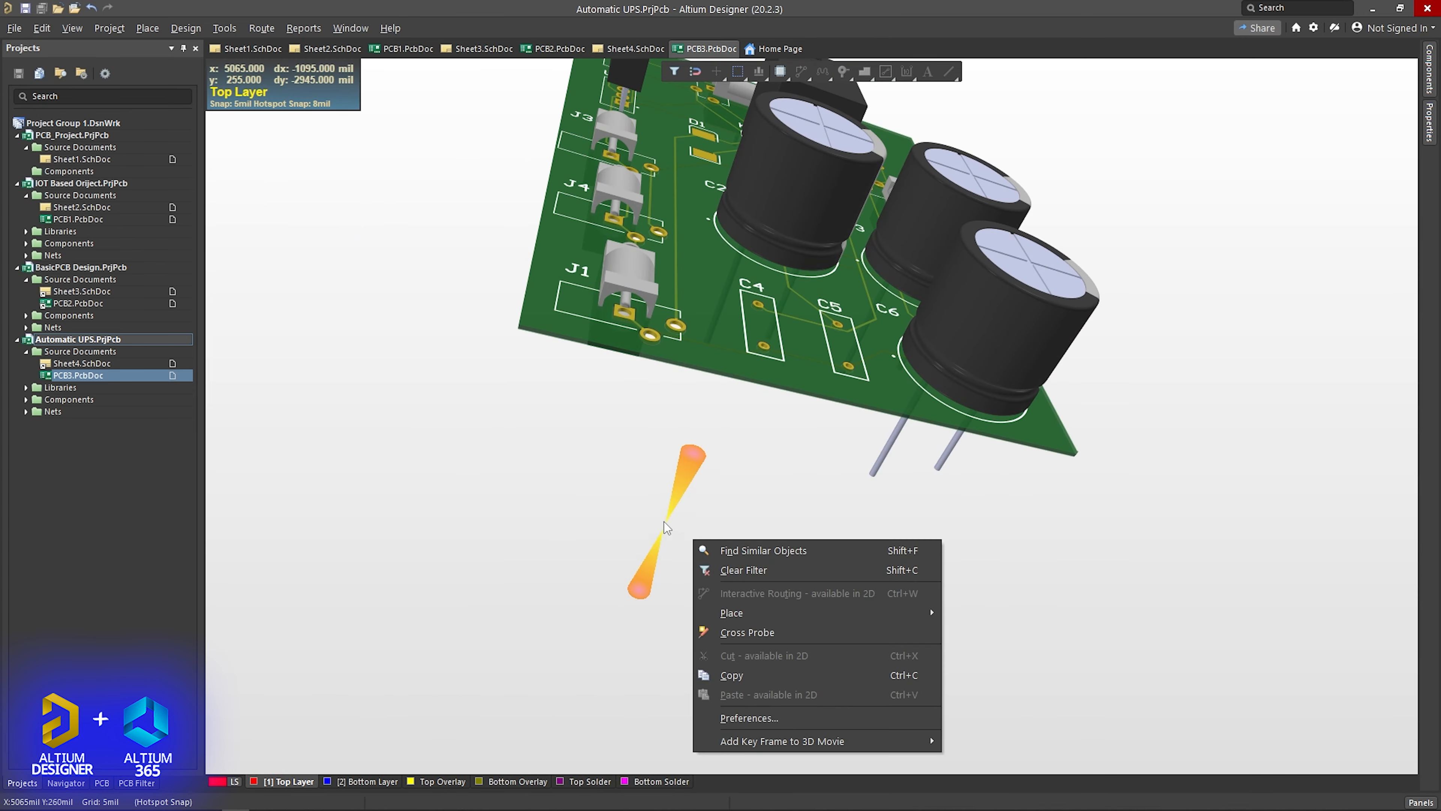
scroll(659, 508, "up", 2)
scroll(644, 483, "right", 2)
scroll(593, 481, "left", 2)
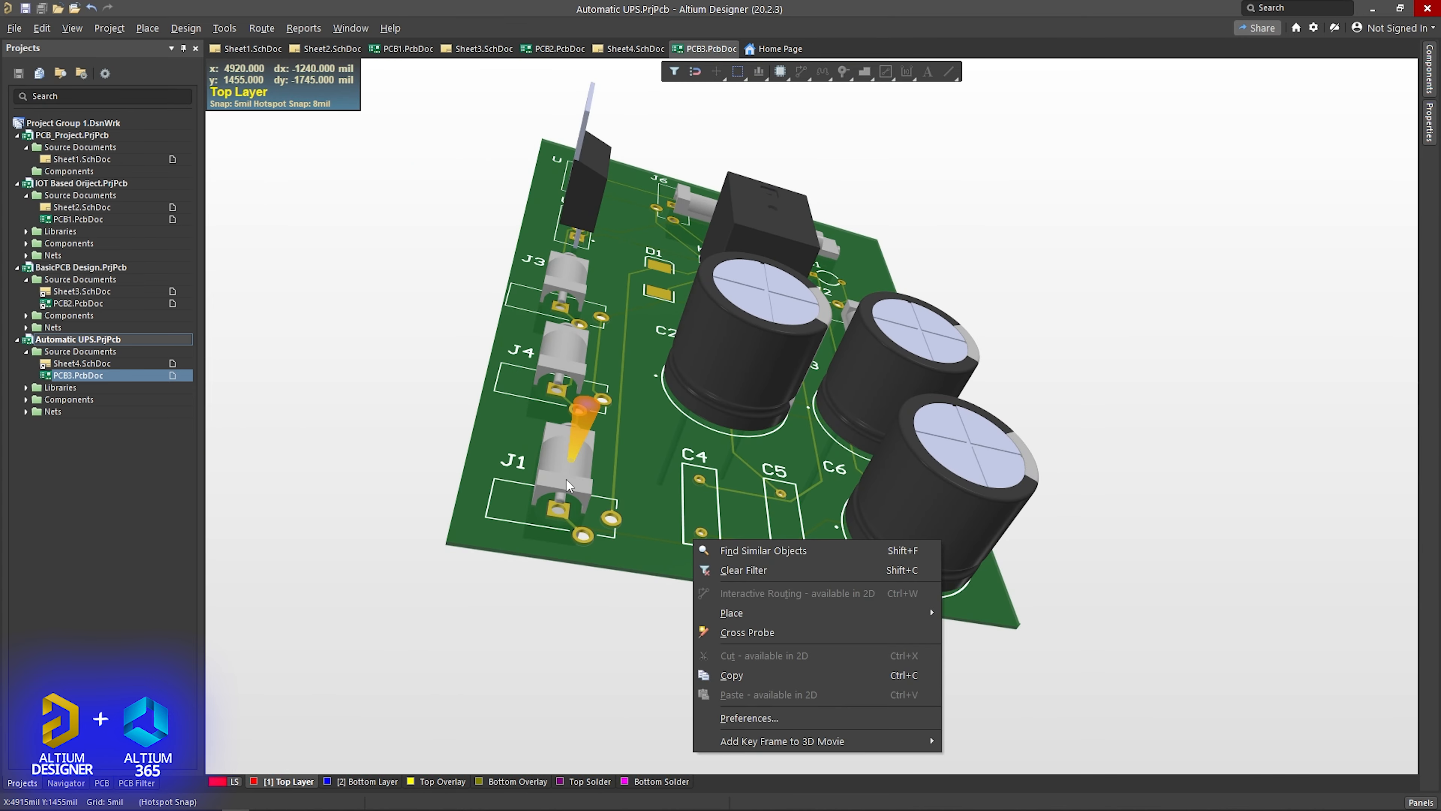
right_click_drag(563, 462, 1084, 521)
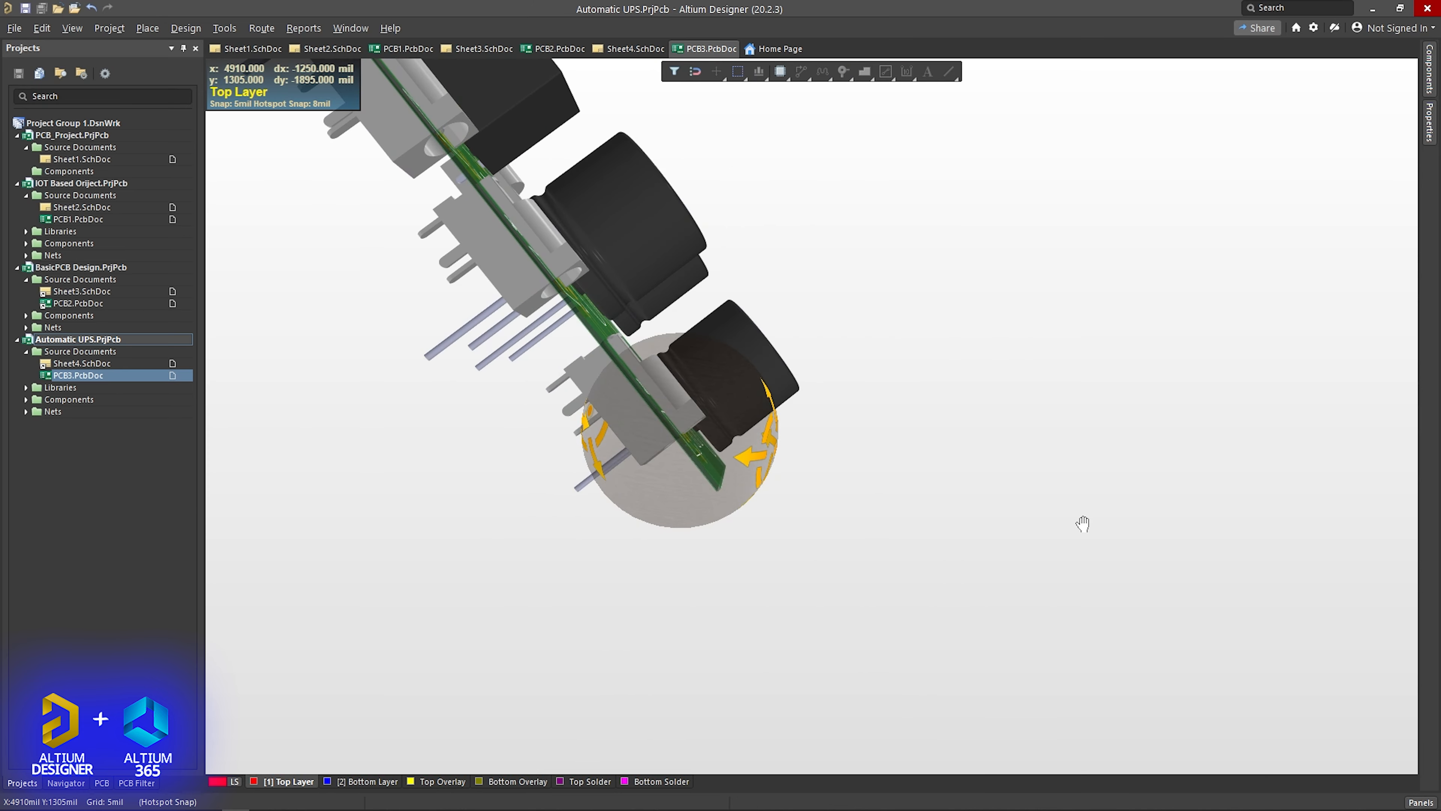
right_click_drag(604, 455, 857, 441, "shift")
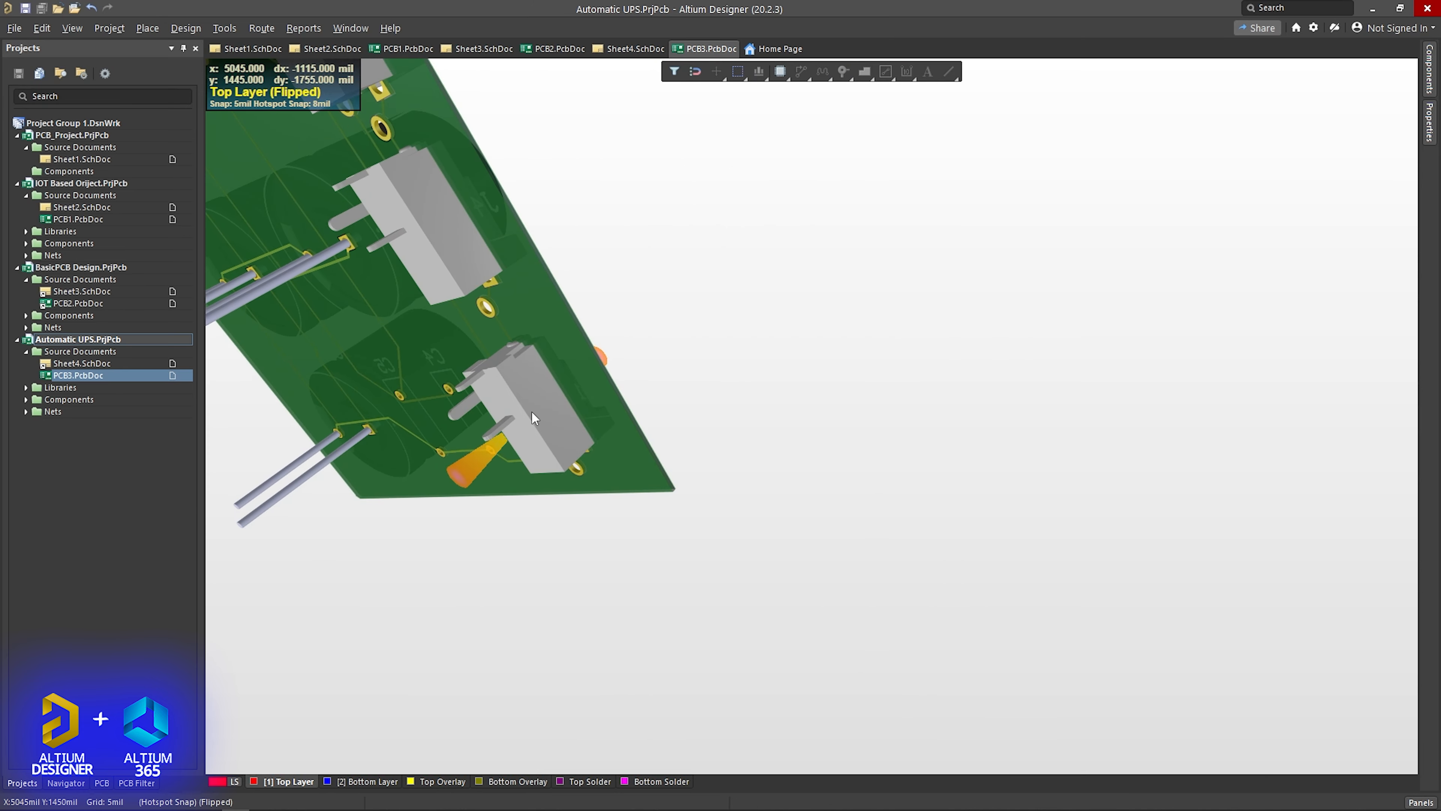
right_click_drag(559, 416, 363, 511, "shift")
right_click_drag(569, 398, 274, 473, "shift")
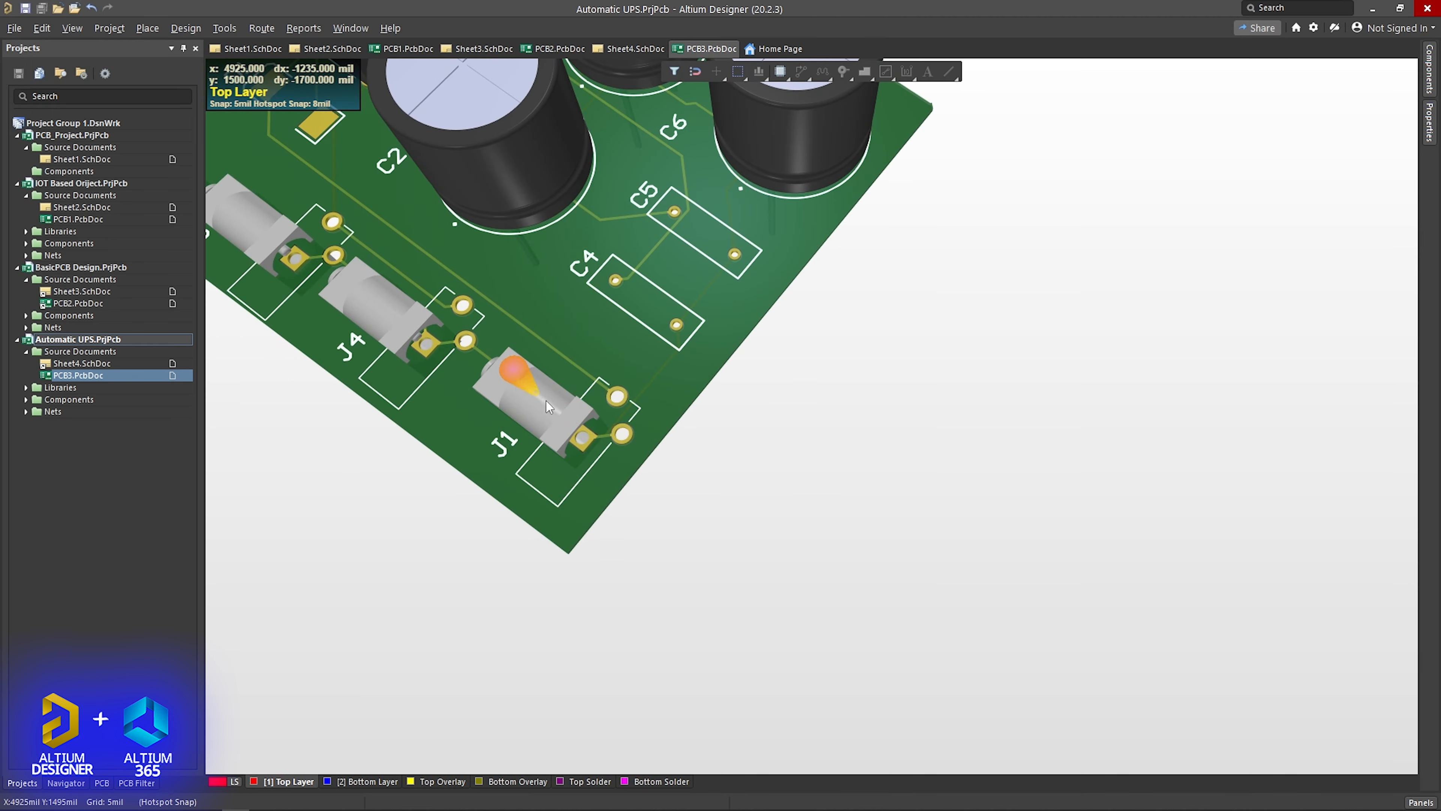
right_click_drag(513, 429, 584, 427, "shift")
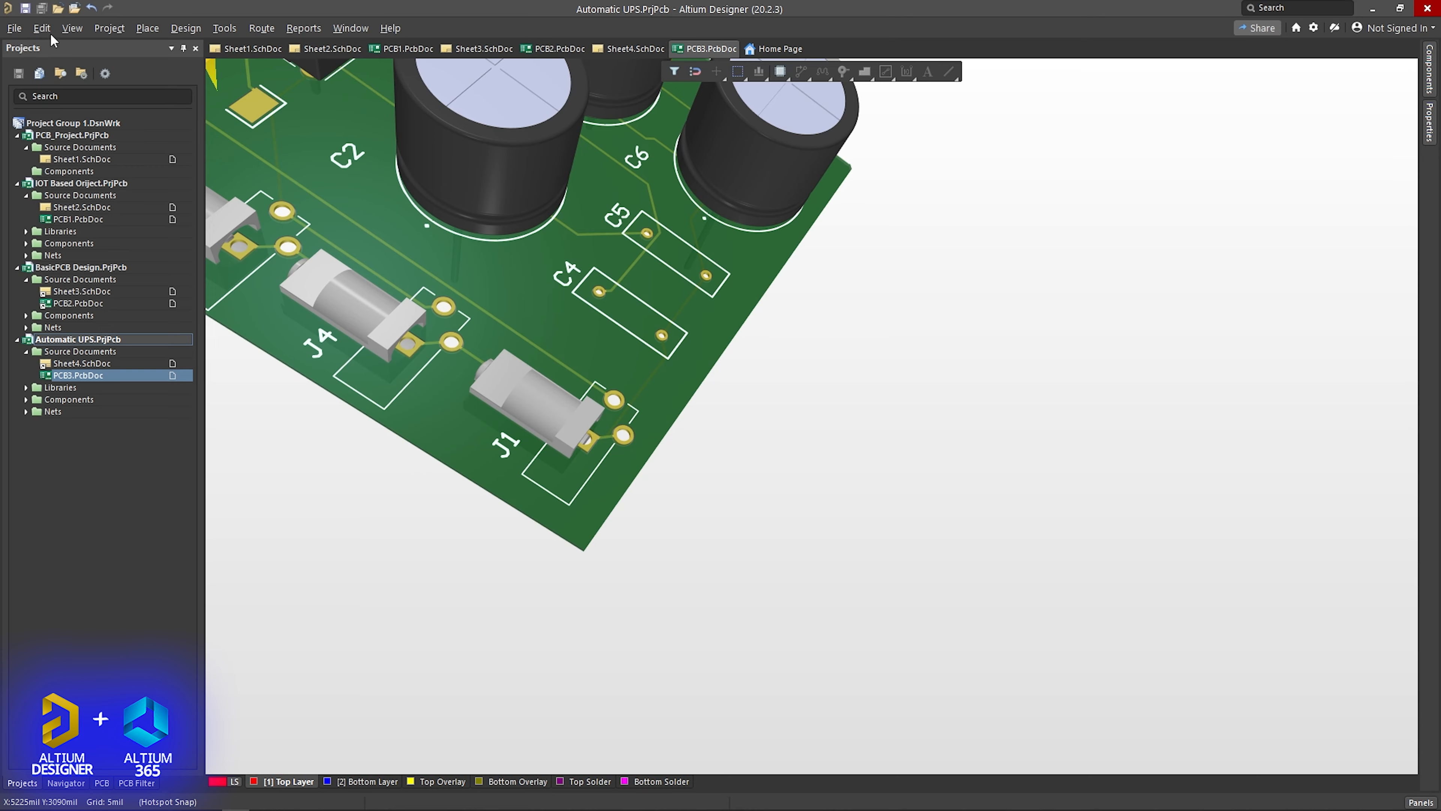
left_click(72, 27)
left_click(107, 67)
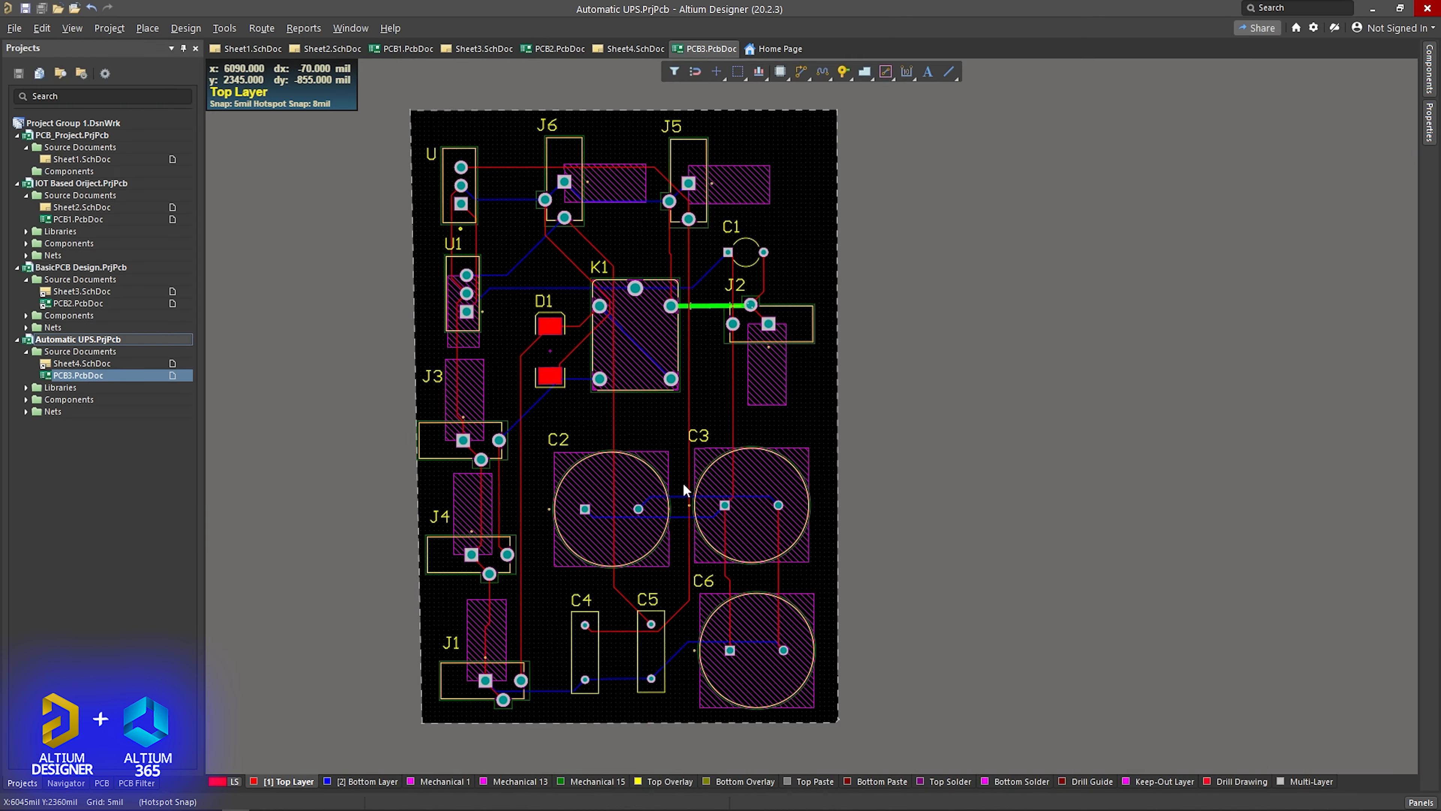
- Open the component properties of connector J3 and review its description and footprint details
left_click(476, 376)
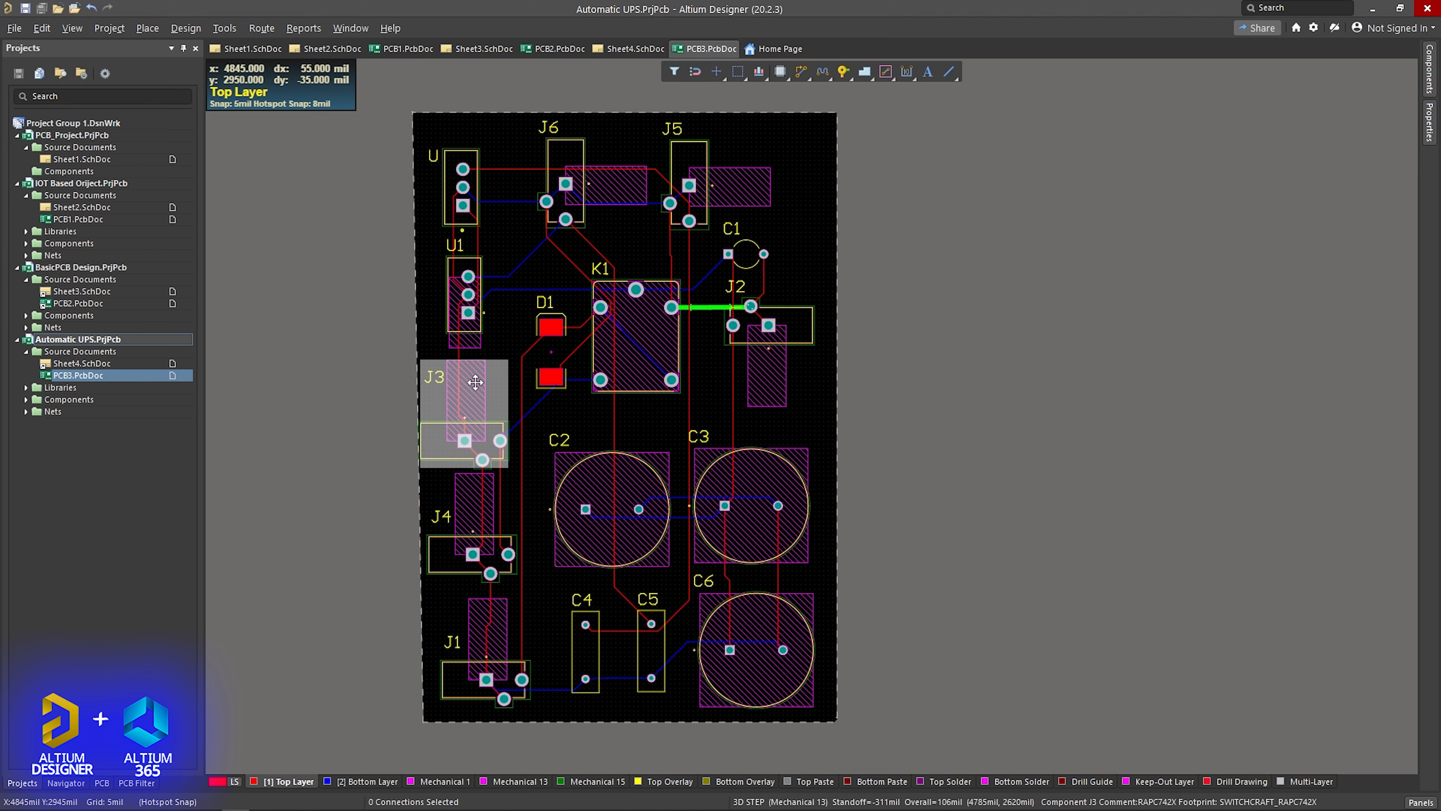
double_click(476, 375)
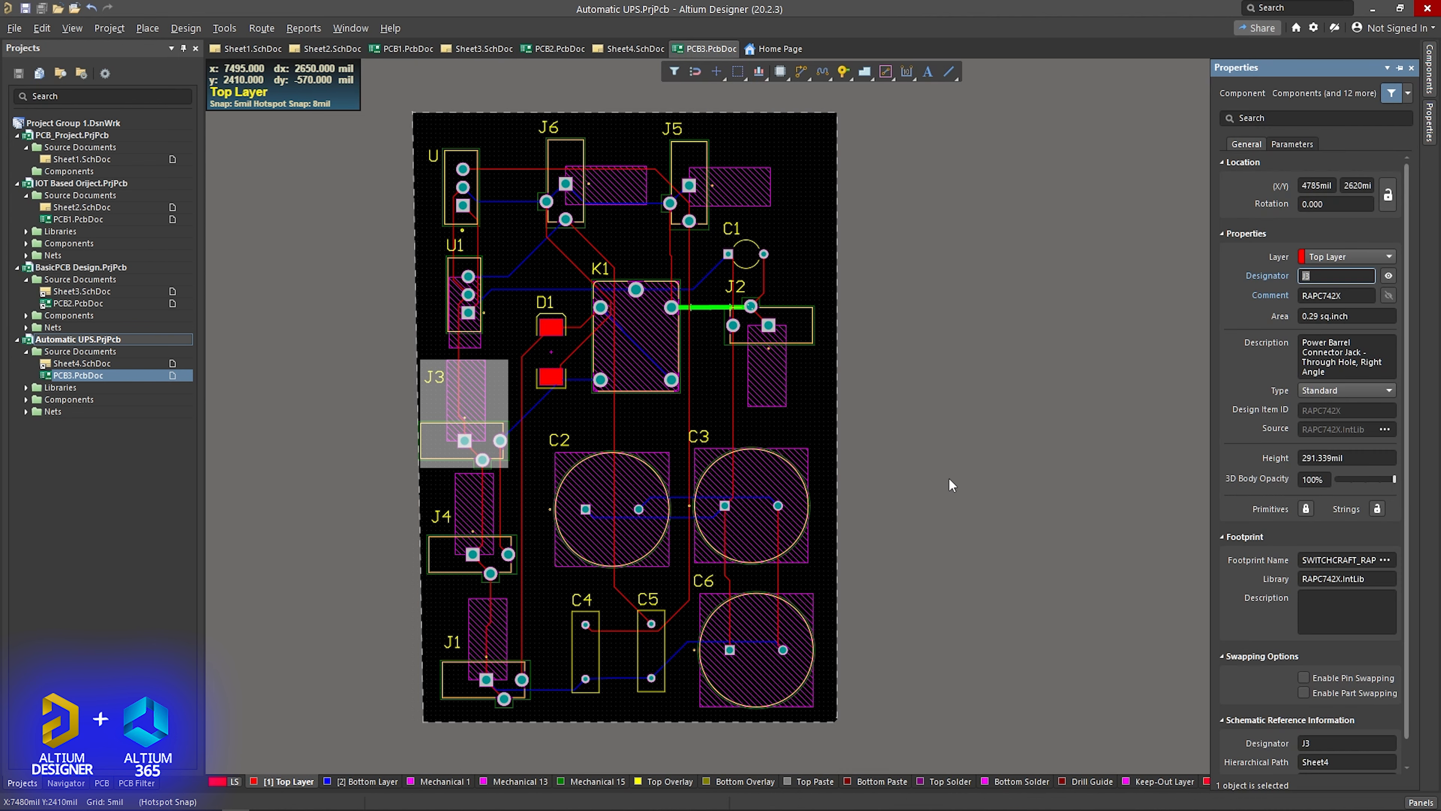
left_click(490, 365)
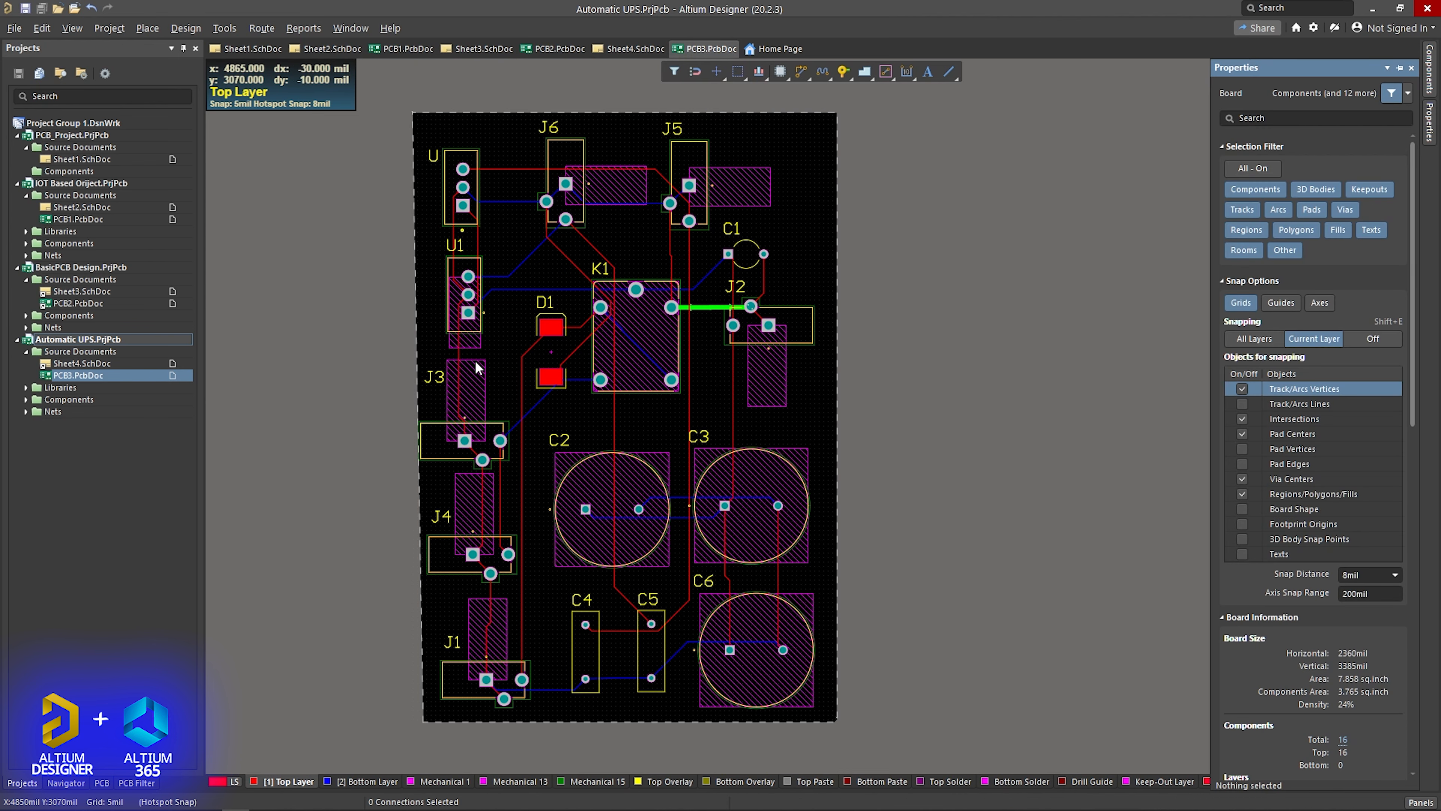
left_click(475, 364)
mouse_move(1430, 122)
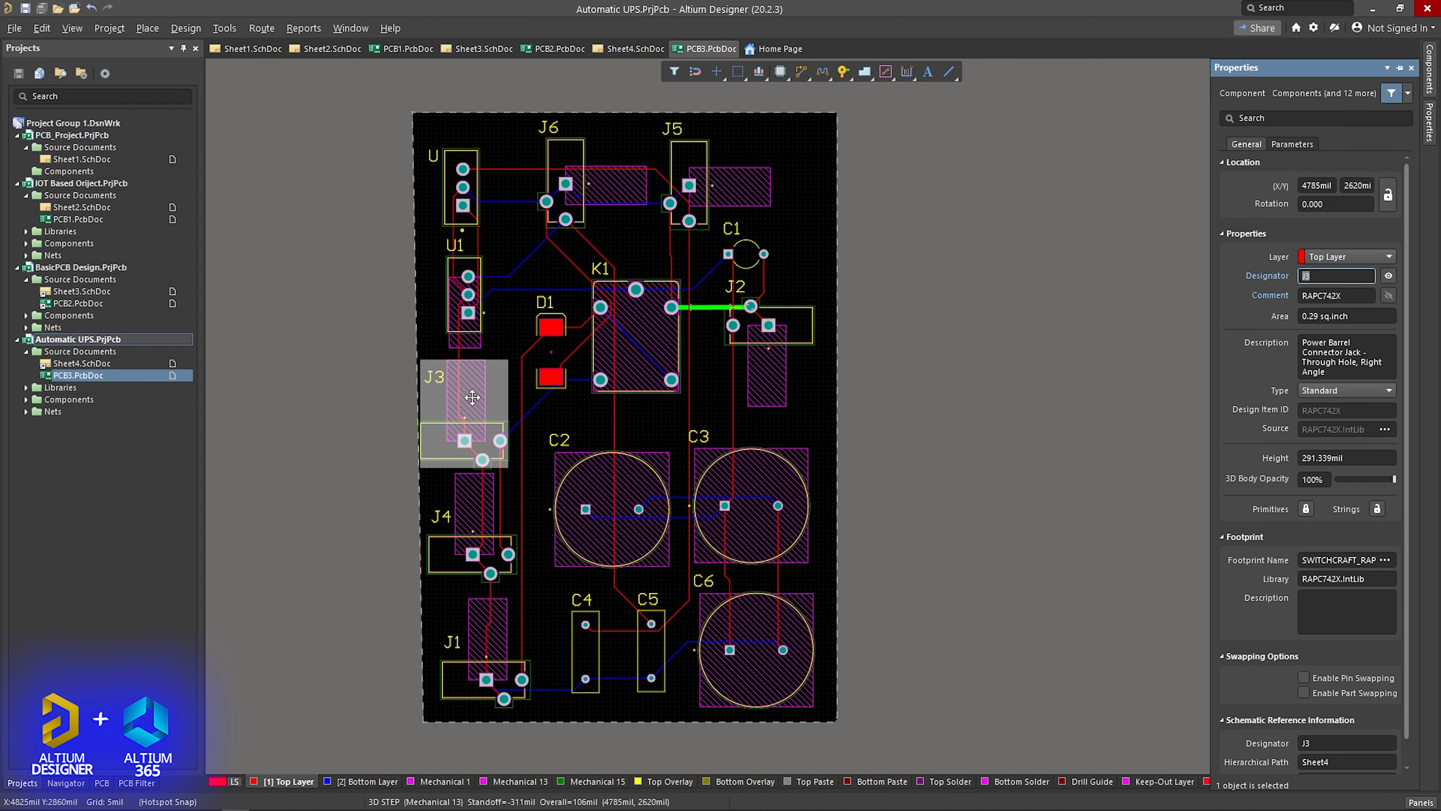
scroll(1243, 653, "down", 1)
left_click(920, 500)
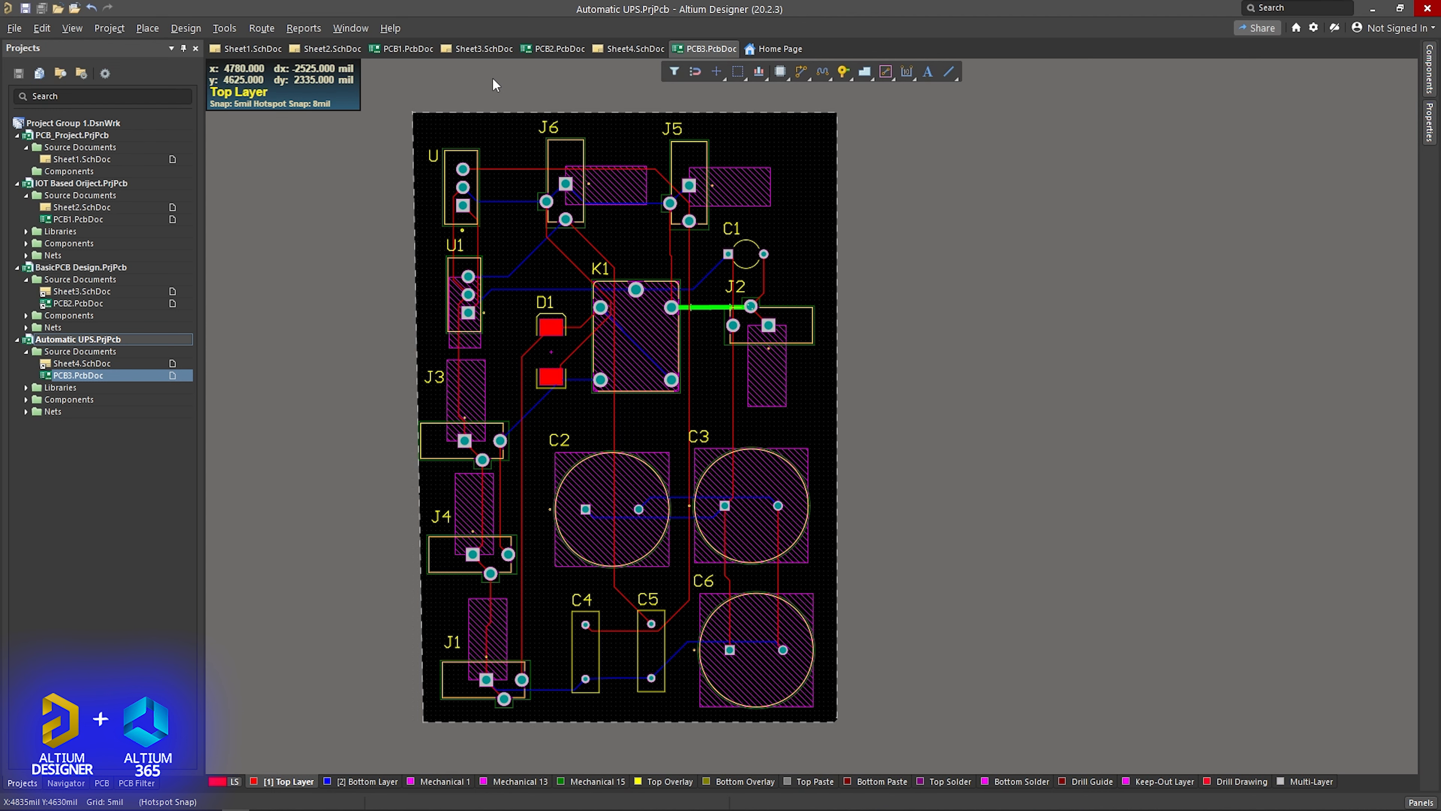
- Check regulator U1 in the Sheet4 schematic and return to the PCB3 layout
left_click(626, 49)
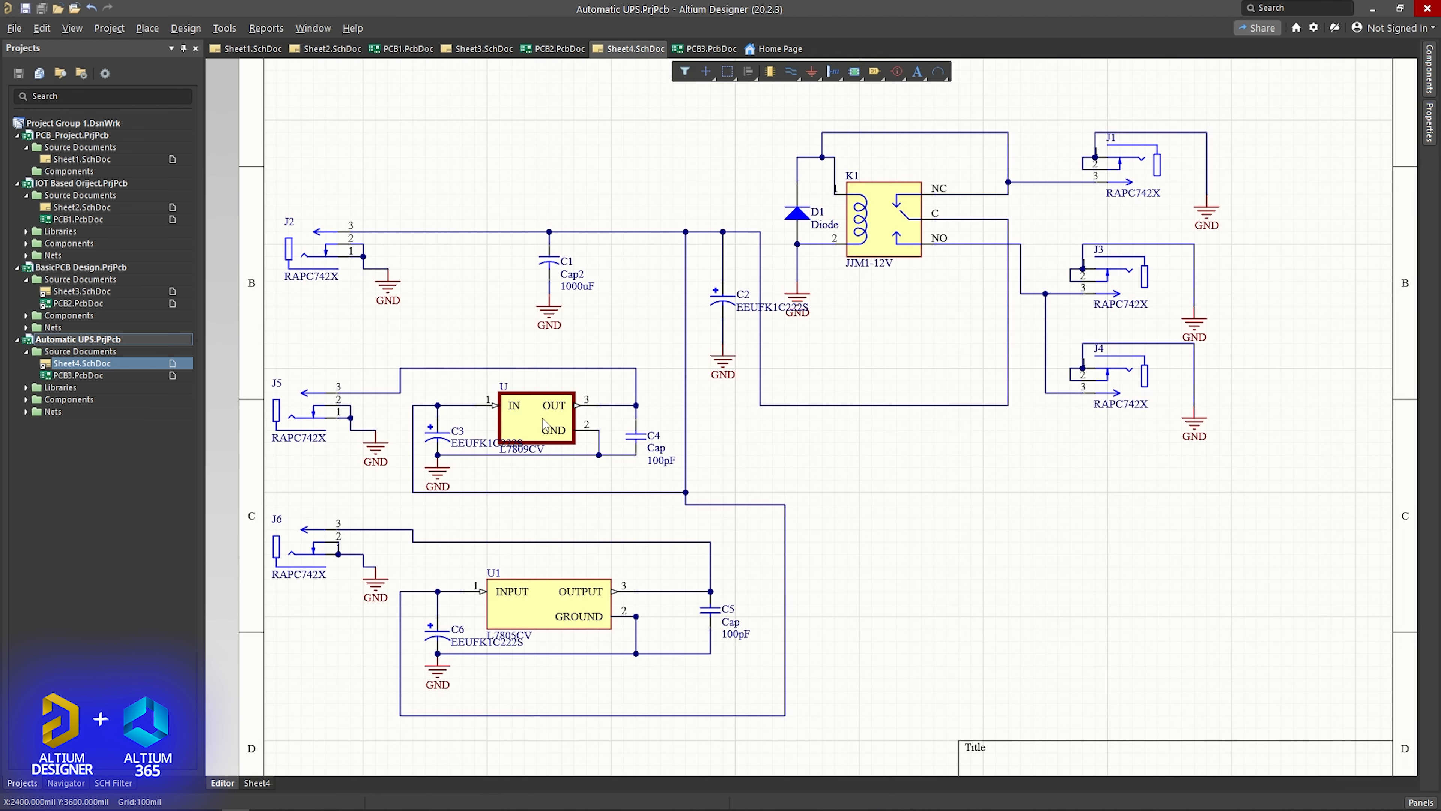
left_click(554, 610)
left_click(706, 49)
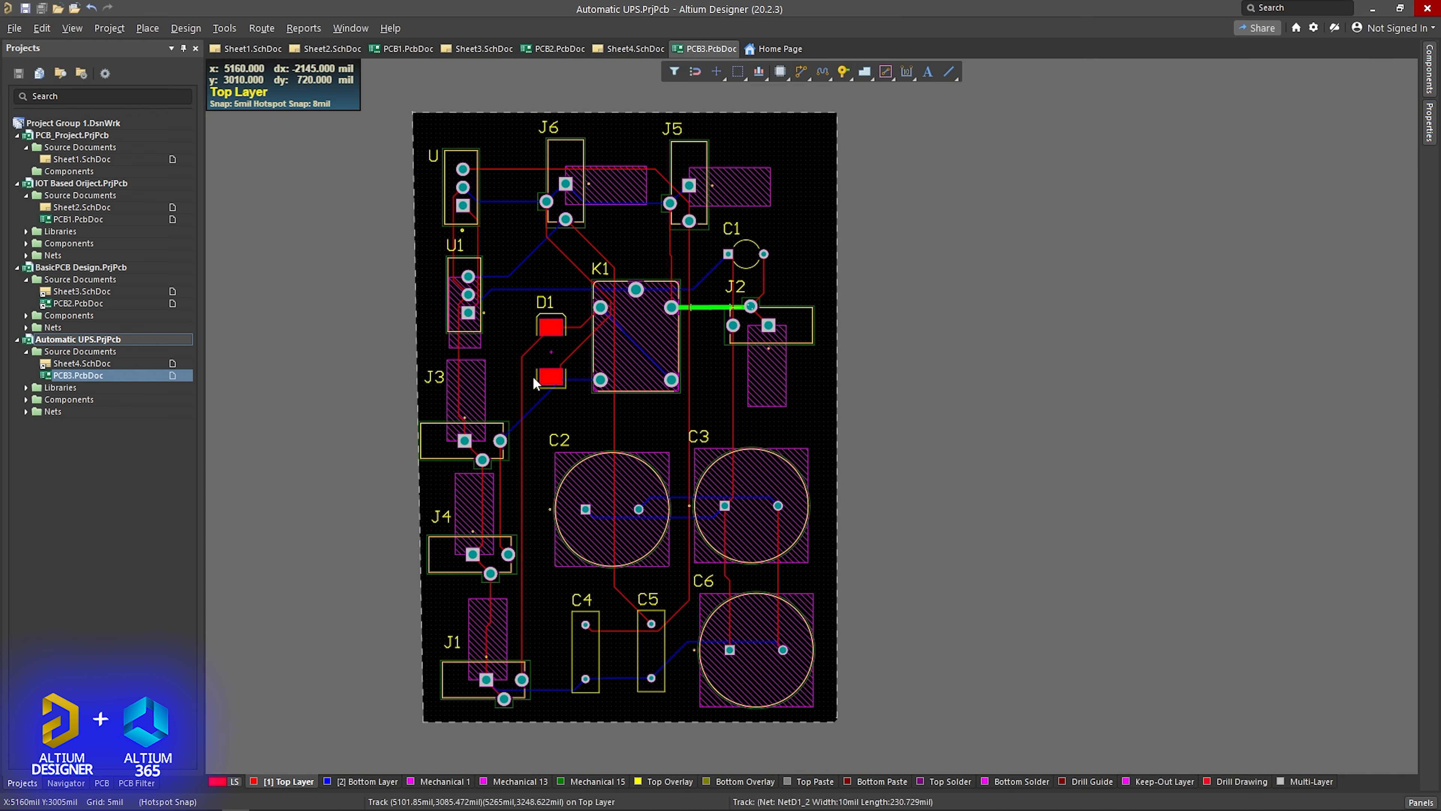
- Show the board in 3D and examine the tracks and pins on its underside around relay K1 and the capacitors
scroll(514, 605, "down", 1, "ctrl")
scroll(514, 605, "up", 5, "ctrl")
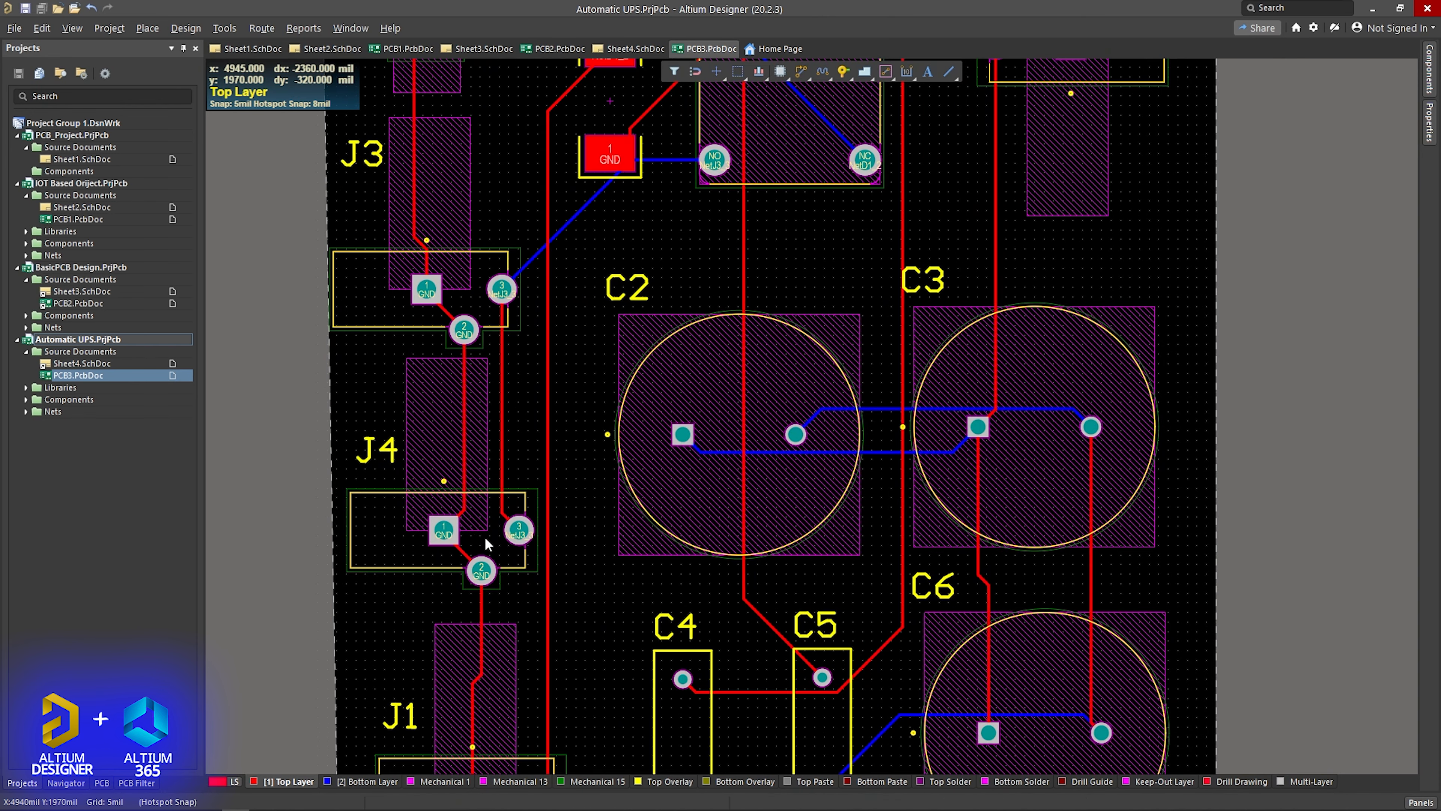
key("3")
right_click_drag(477, 458, 675, 509, "shift")
right_click_drag(495, 600, 820, 386)
mouse_move(593, 618)
right_mouse_down("shift")
mouse_move(663, 576)
mouse_move(573, 613)
right_mouse_up("shift")
scroll(522, 610, "up", 6)
scroll(521, 609, "down", 10)
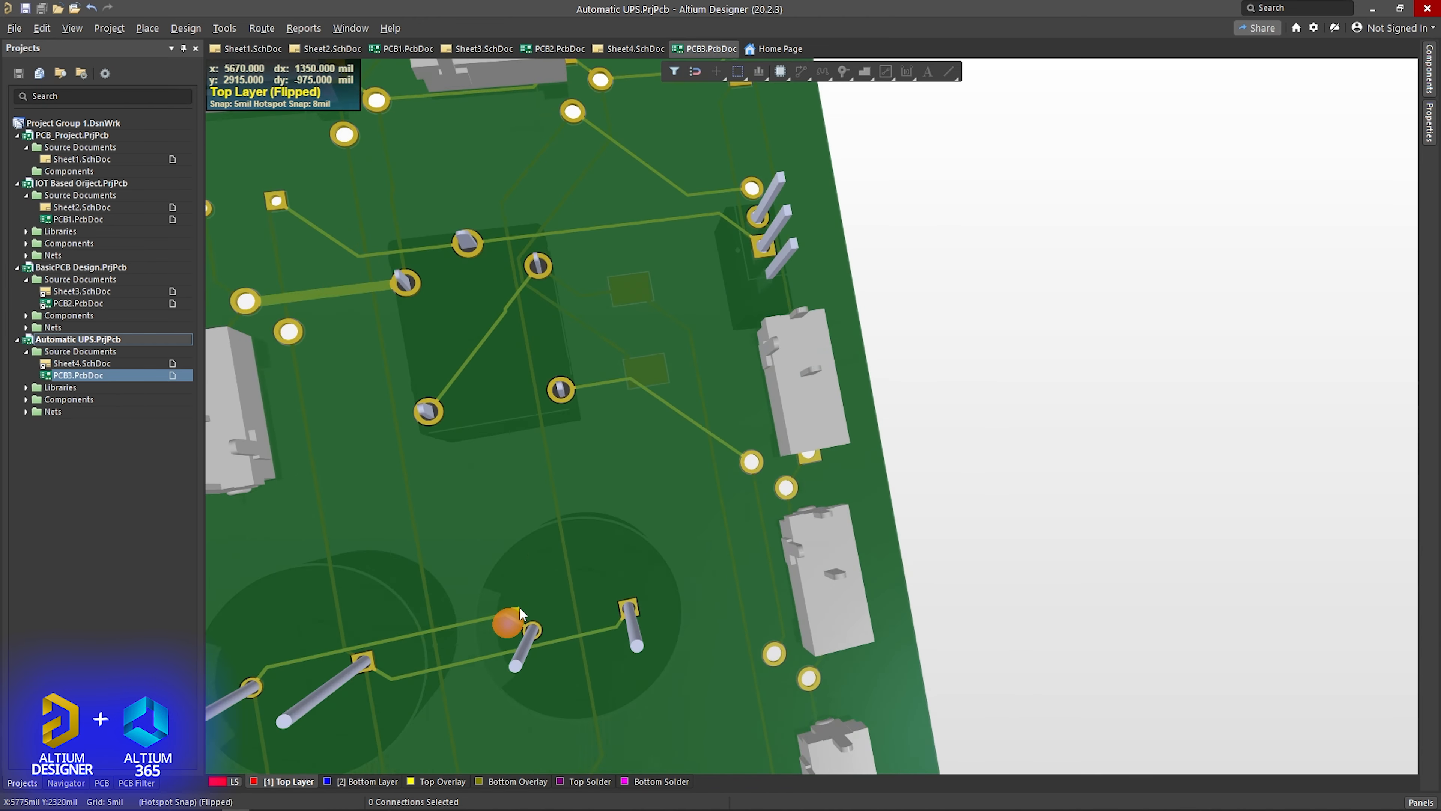
scroll(519, 606, "down", 4)
scroll(519, 606, "up", 6)
right_click_drag(486, 614, 539, 629, "shift")
- Turn the 3D board back over and examine the top-side components and tracks around J1, J4 and C4
right_click_drag(795, 530, 238, 556, "shift")
right_click_drag(795, 515, 684, 454, "shift")
right_click_drag(961, 542, 666, 353)
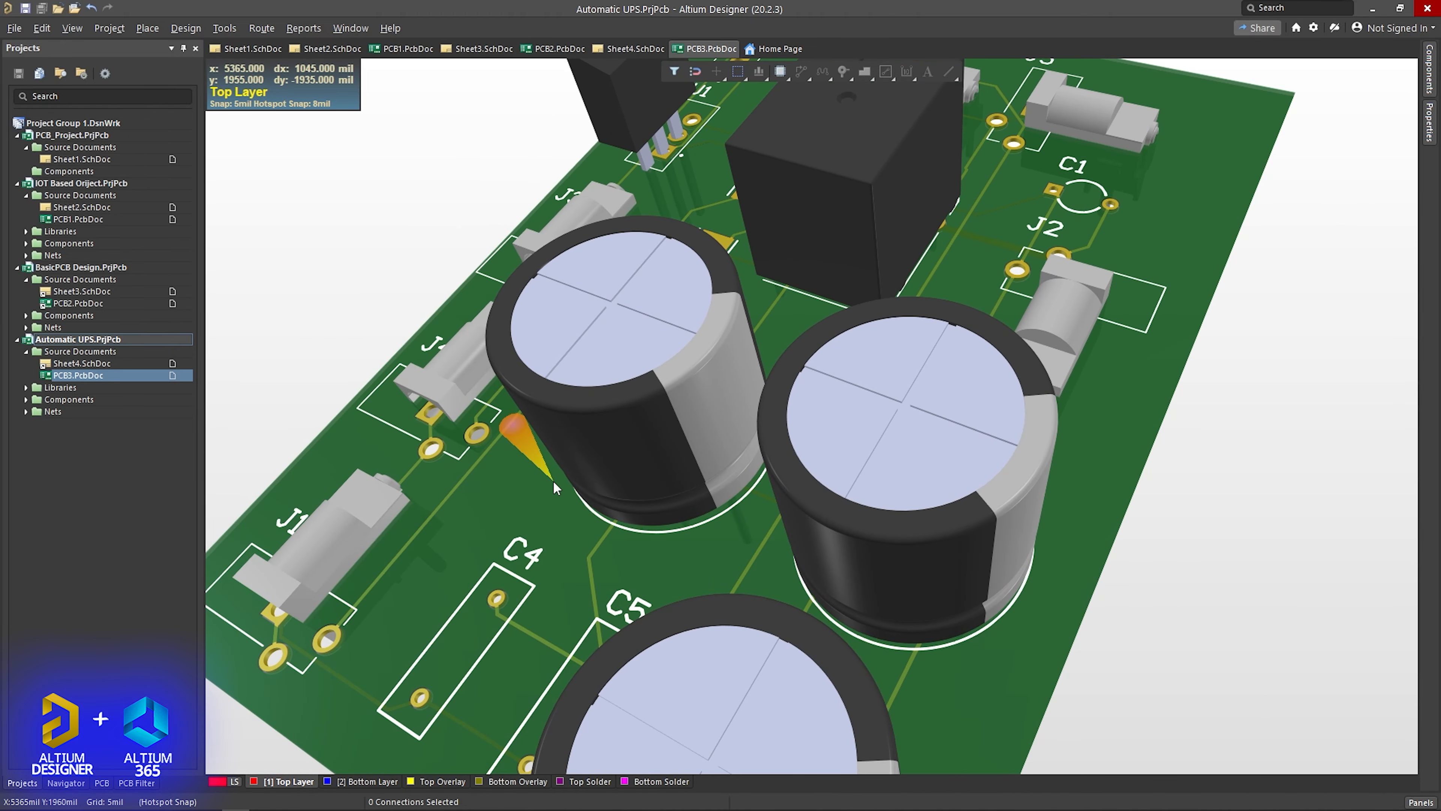
scroll(553, 480, "up", 3)
scroll(554, 480, "down", 3)
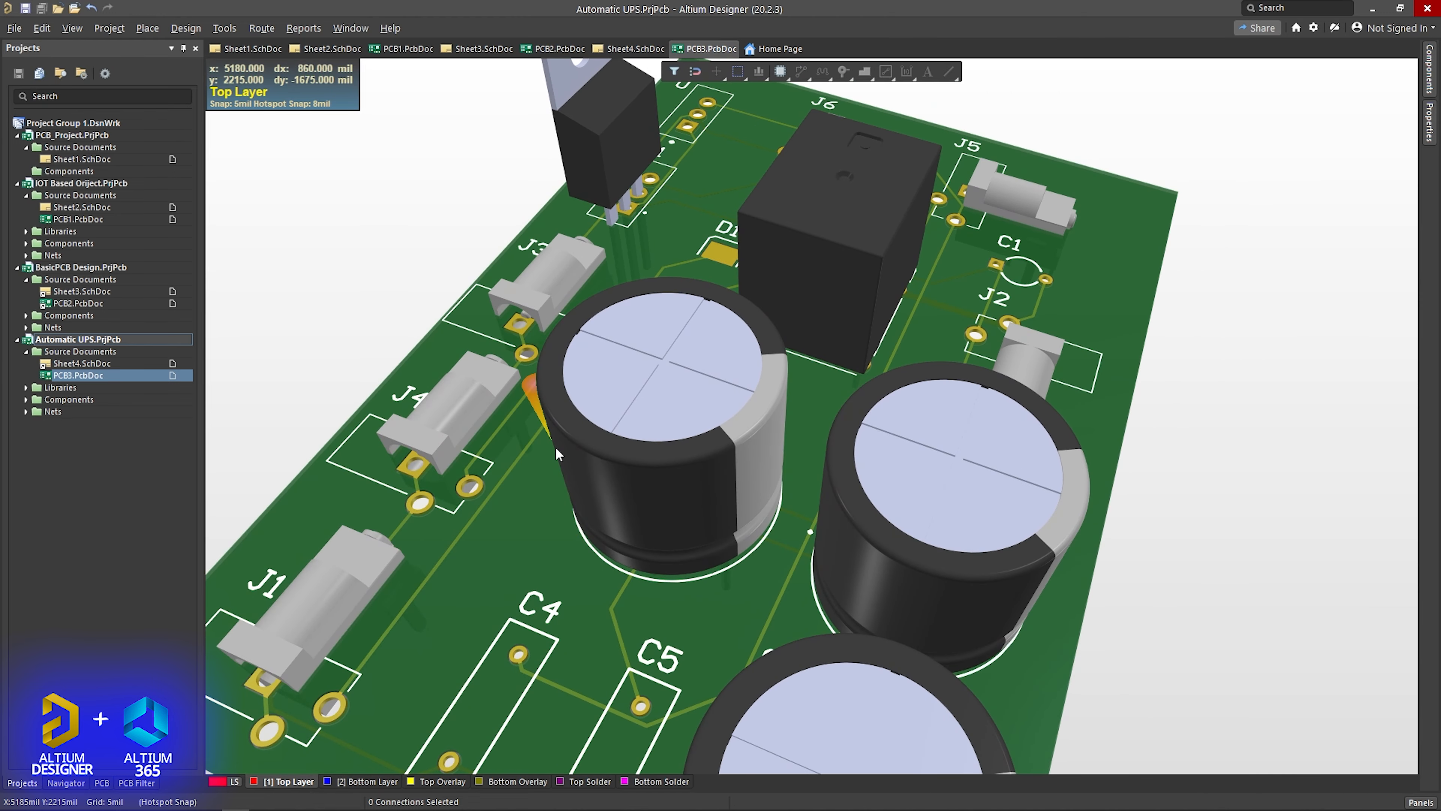
scroll(555, 446, "down", 3)
scroll(555, 448, "up", 3)
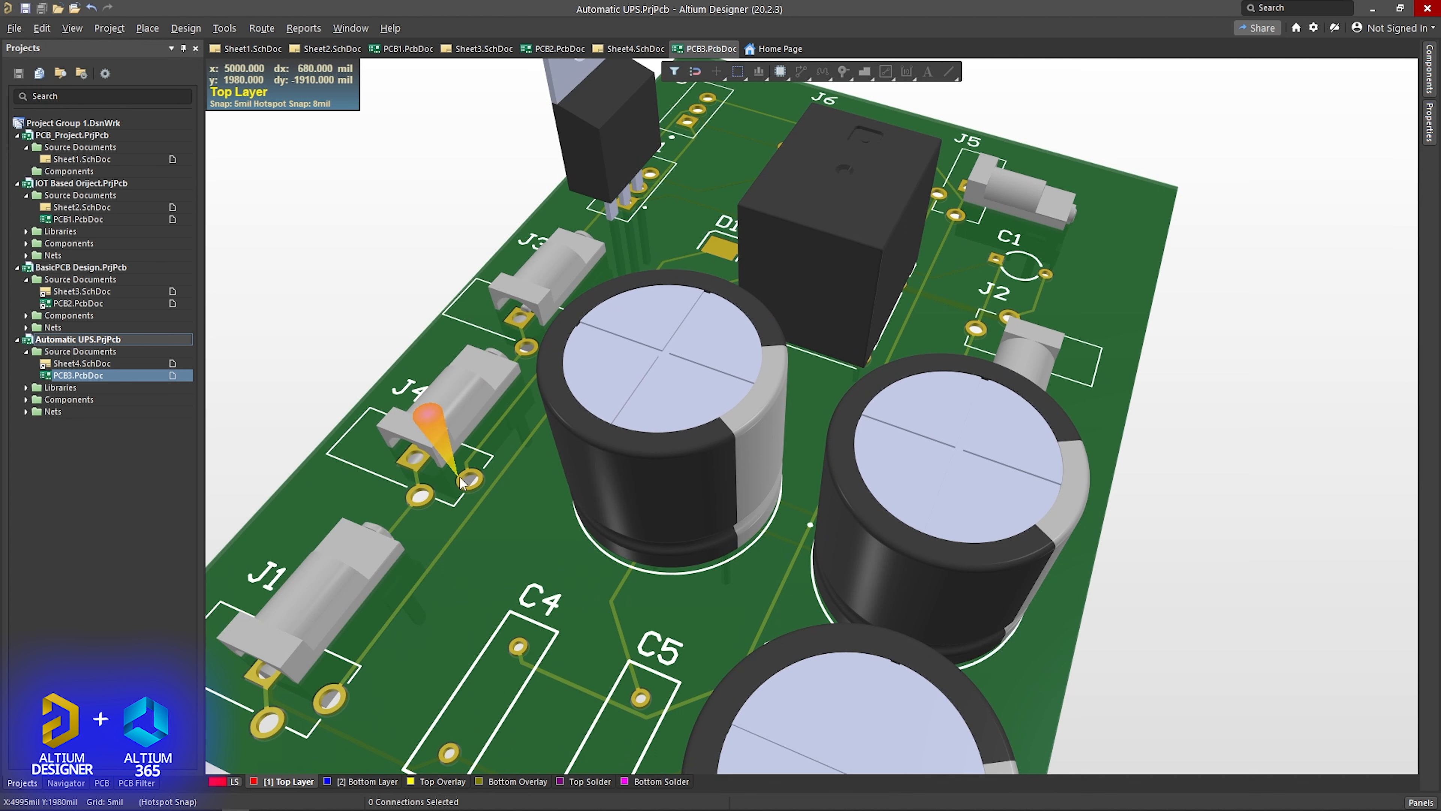